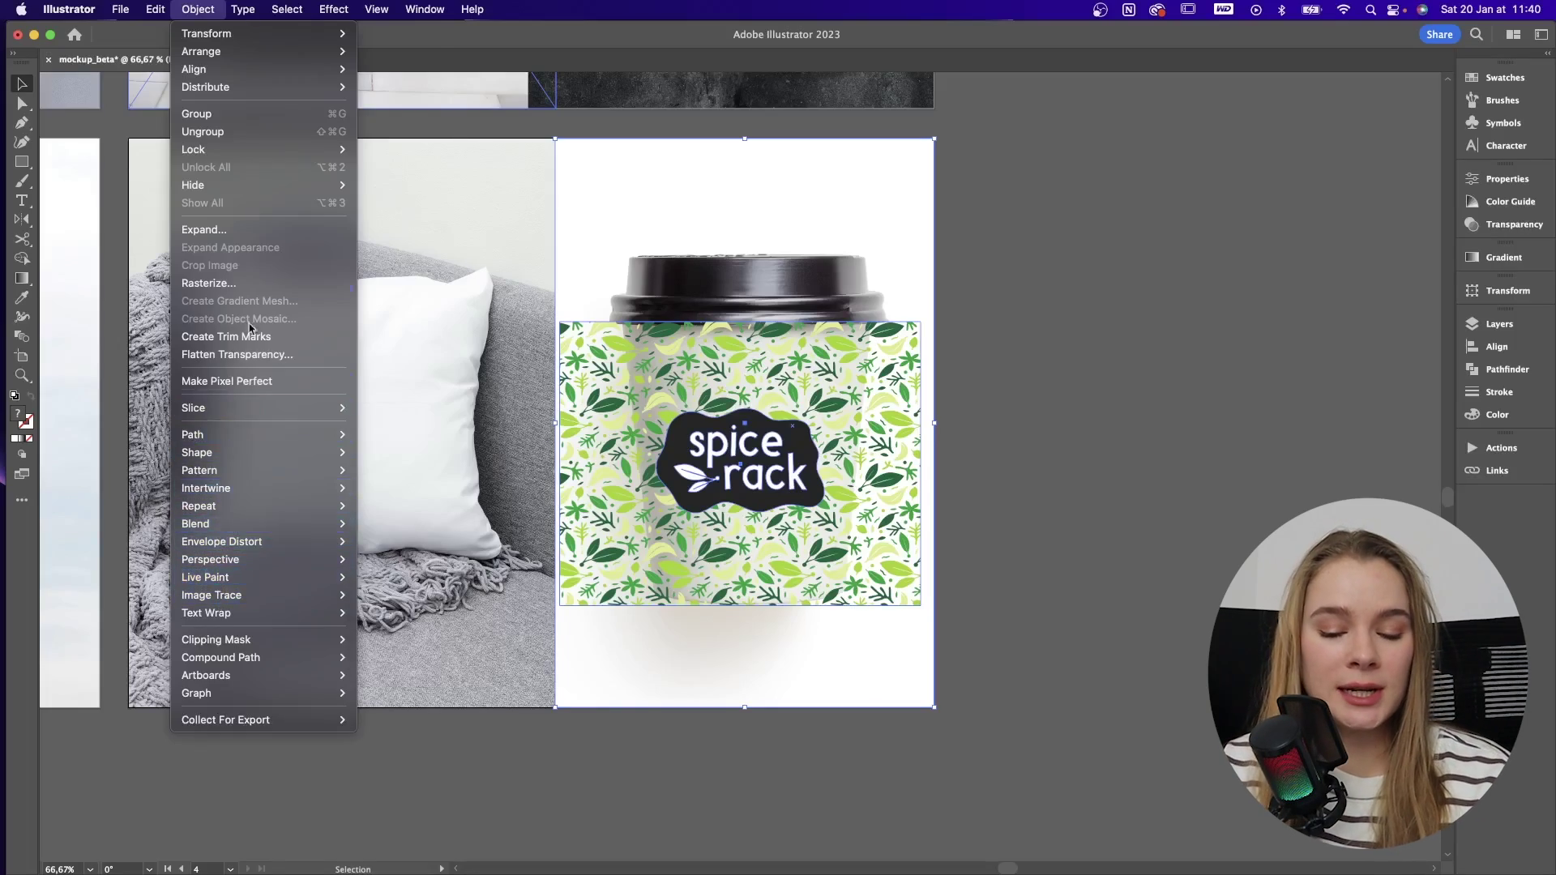
- Reopen the mockup_beta document in Illustrator 2024, showing the seven blank product photos
mouse_move(156, 12)
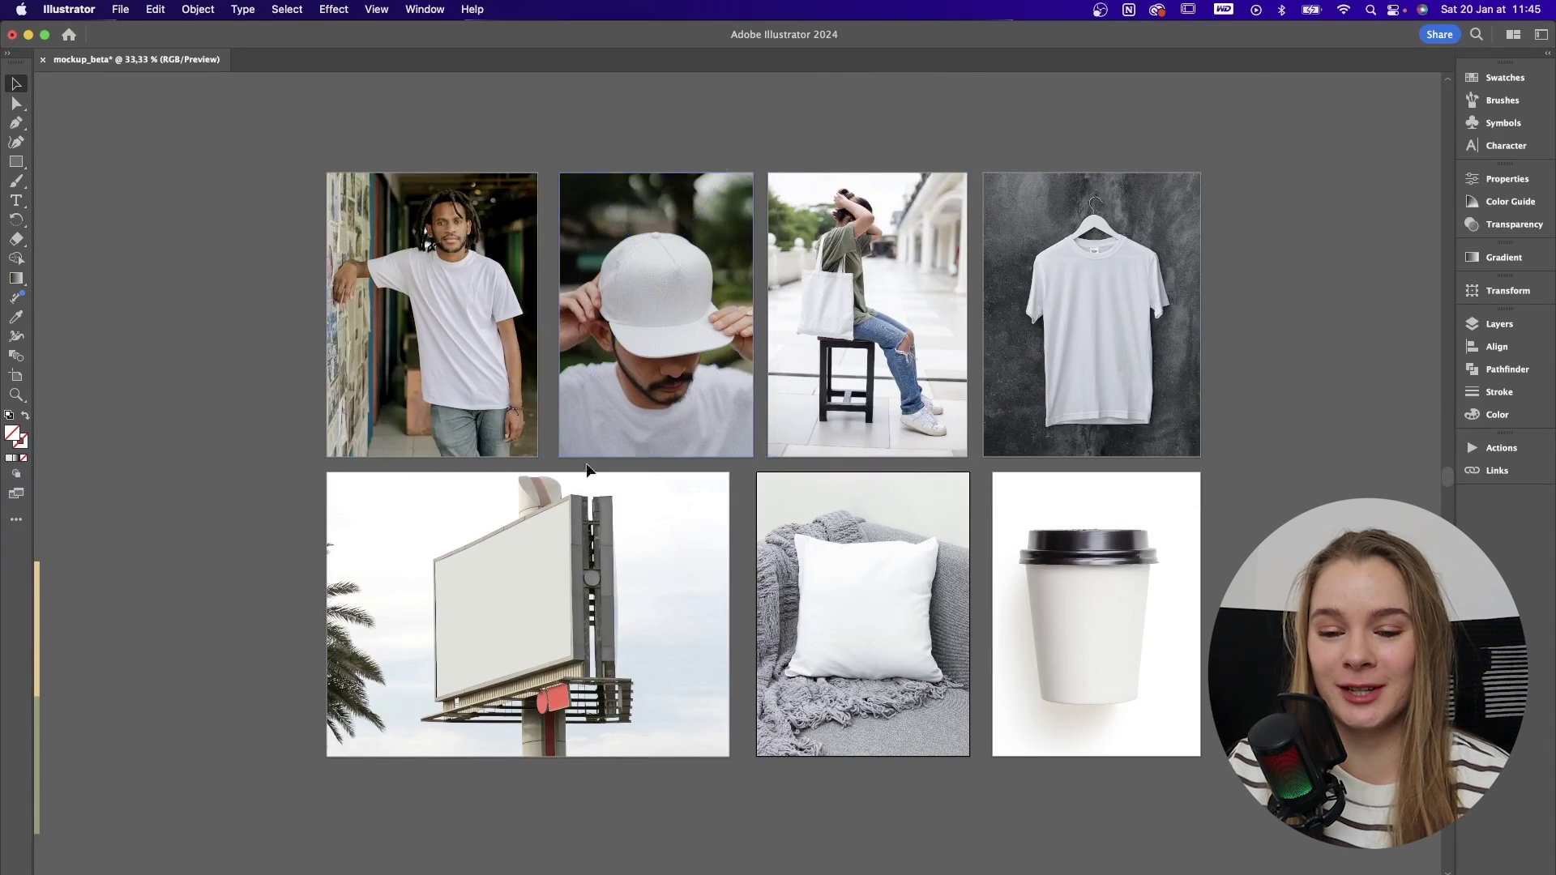
- Inspect the mockup photo grid up close, then deselect the billboard photo
scroll(591, 469, "right", 2)
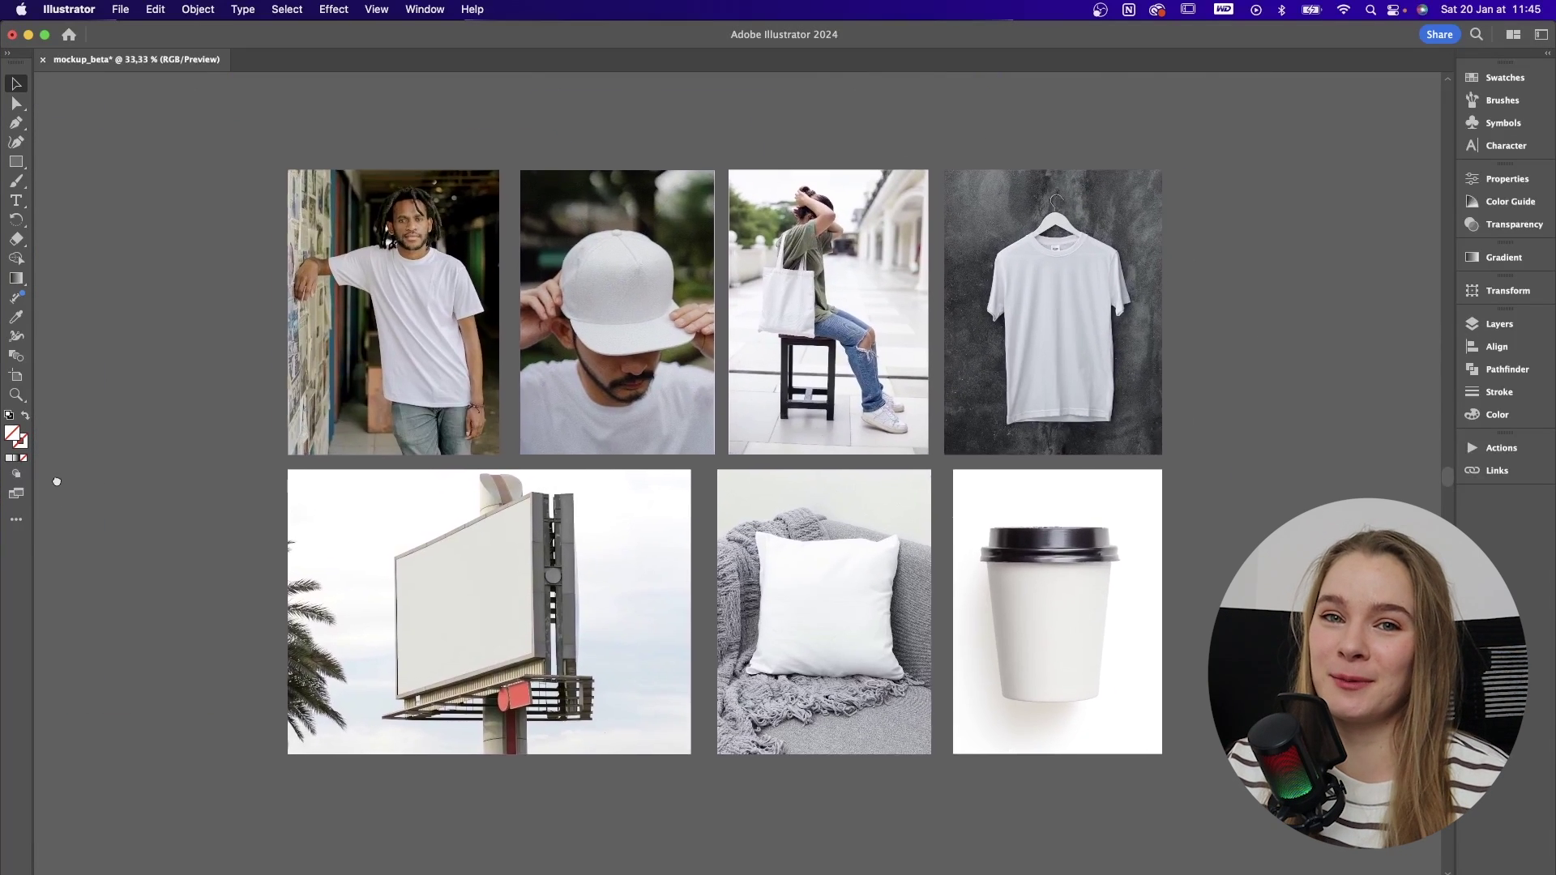
left_click(341, 534)
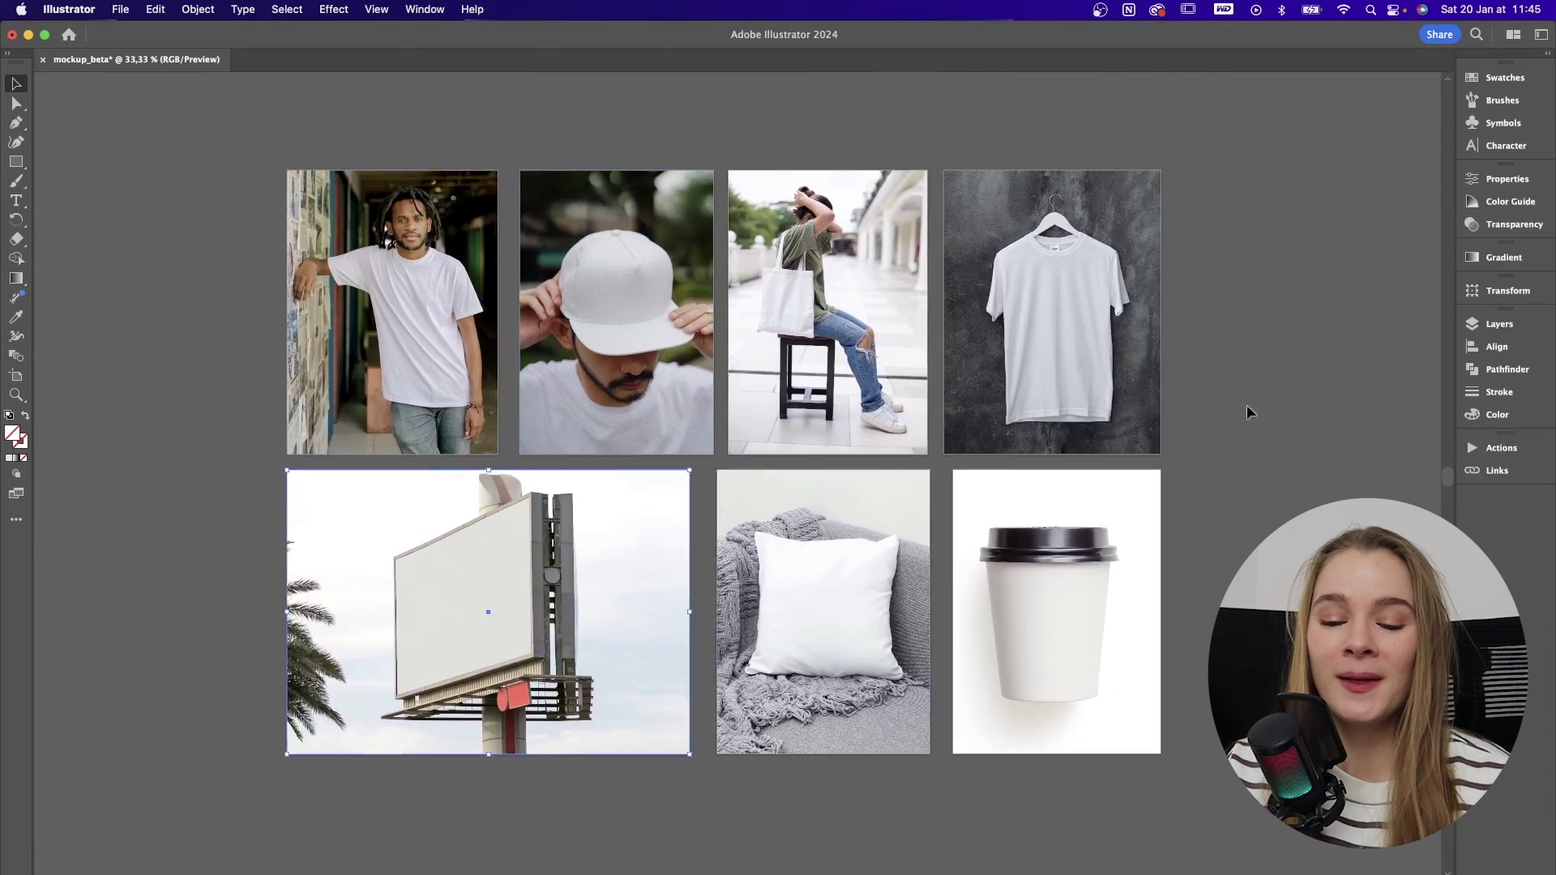
key("super+equal")
key("super+equal")
scroll(803, 300, "right", 8)
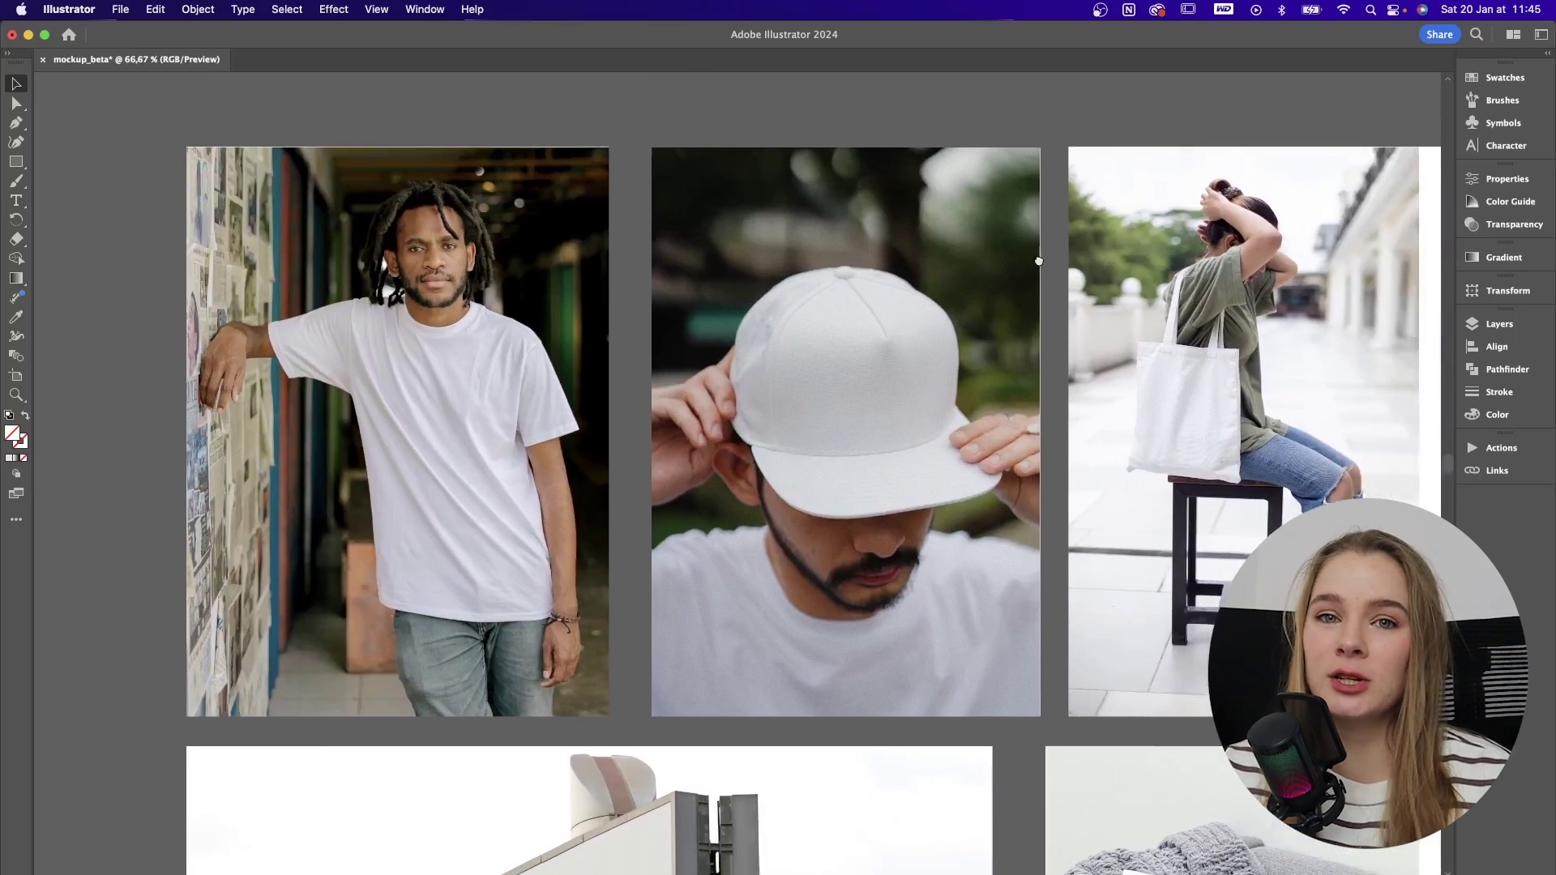
scroll(803, 300, "right", 3)
scroll(803, 300, "down", 6)
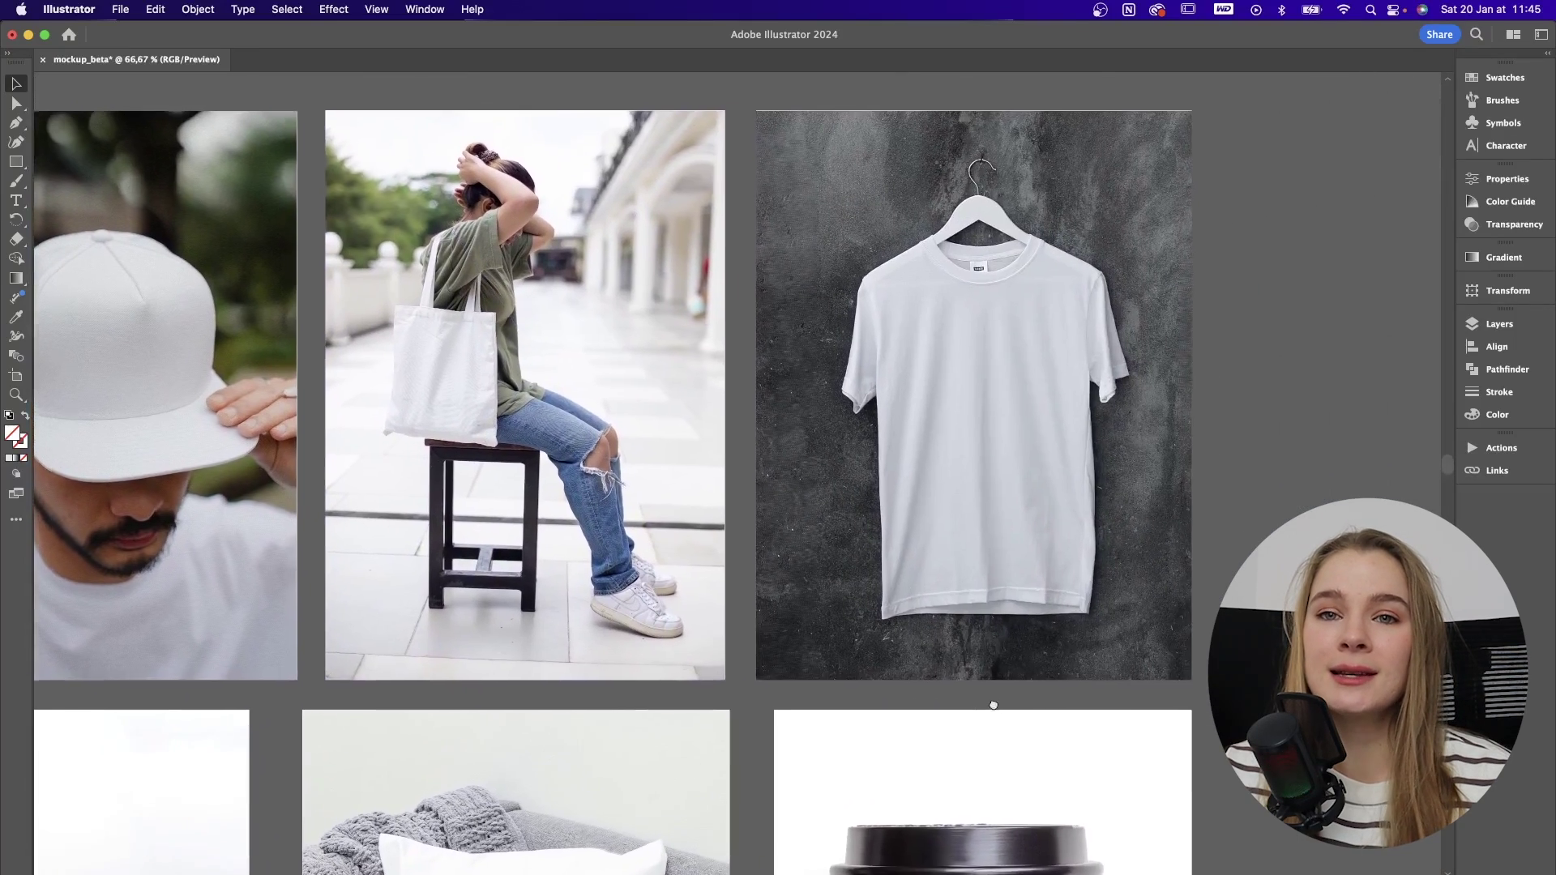
scroll(1068, 293, "left", 8)
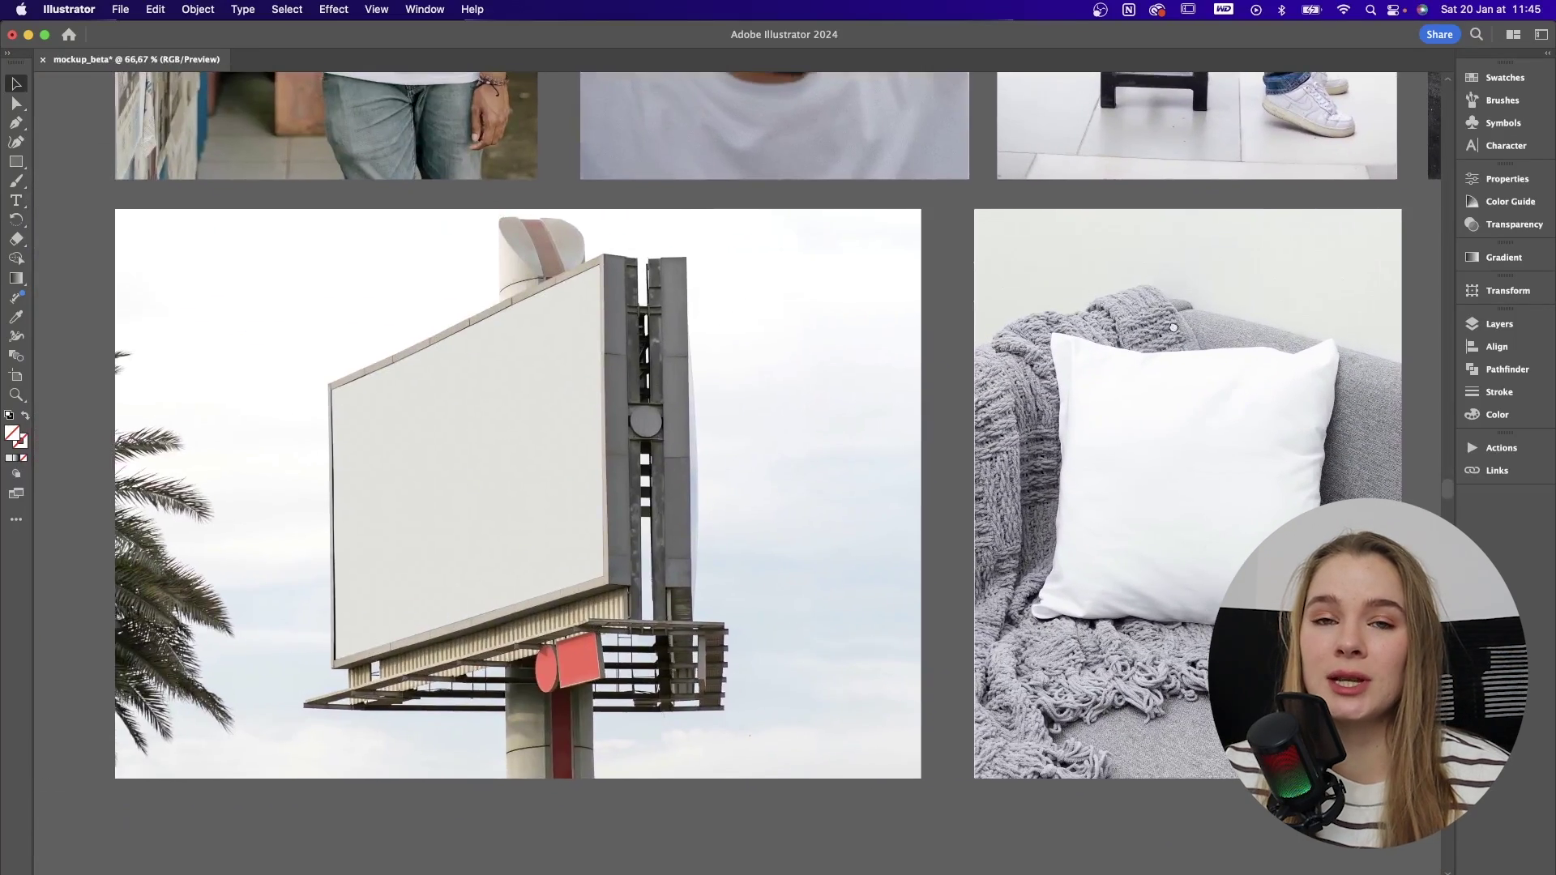
key("super+minus")
key("super+minus")
left_click_drag(503, 695, 222, 850)
left_click_drag(787, 582, 785, 582)
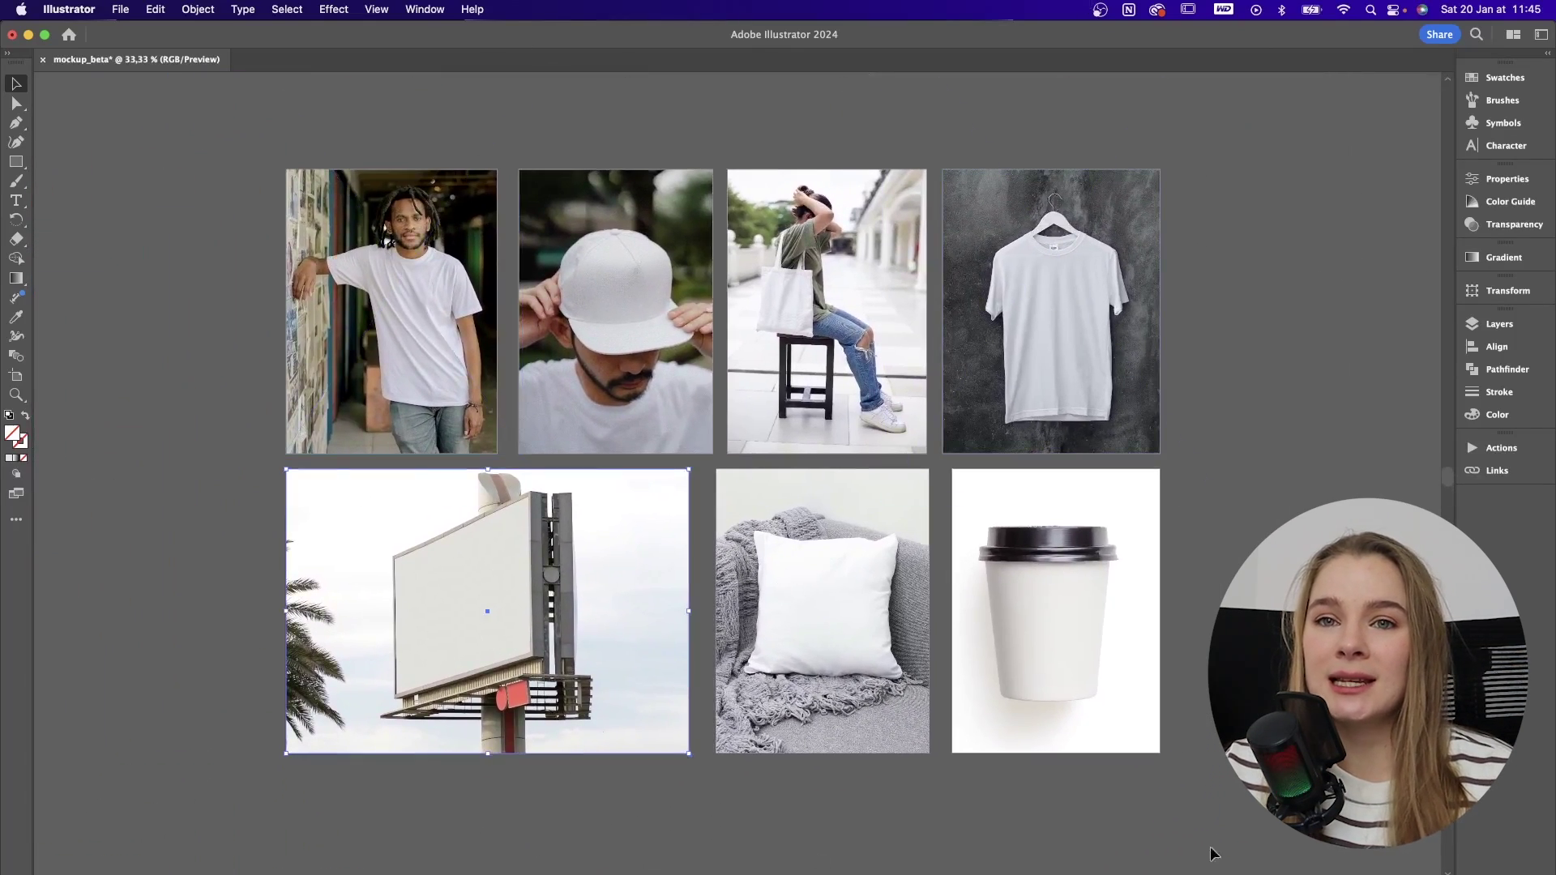
key("shift+super+a")
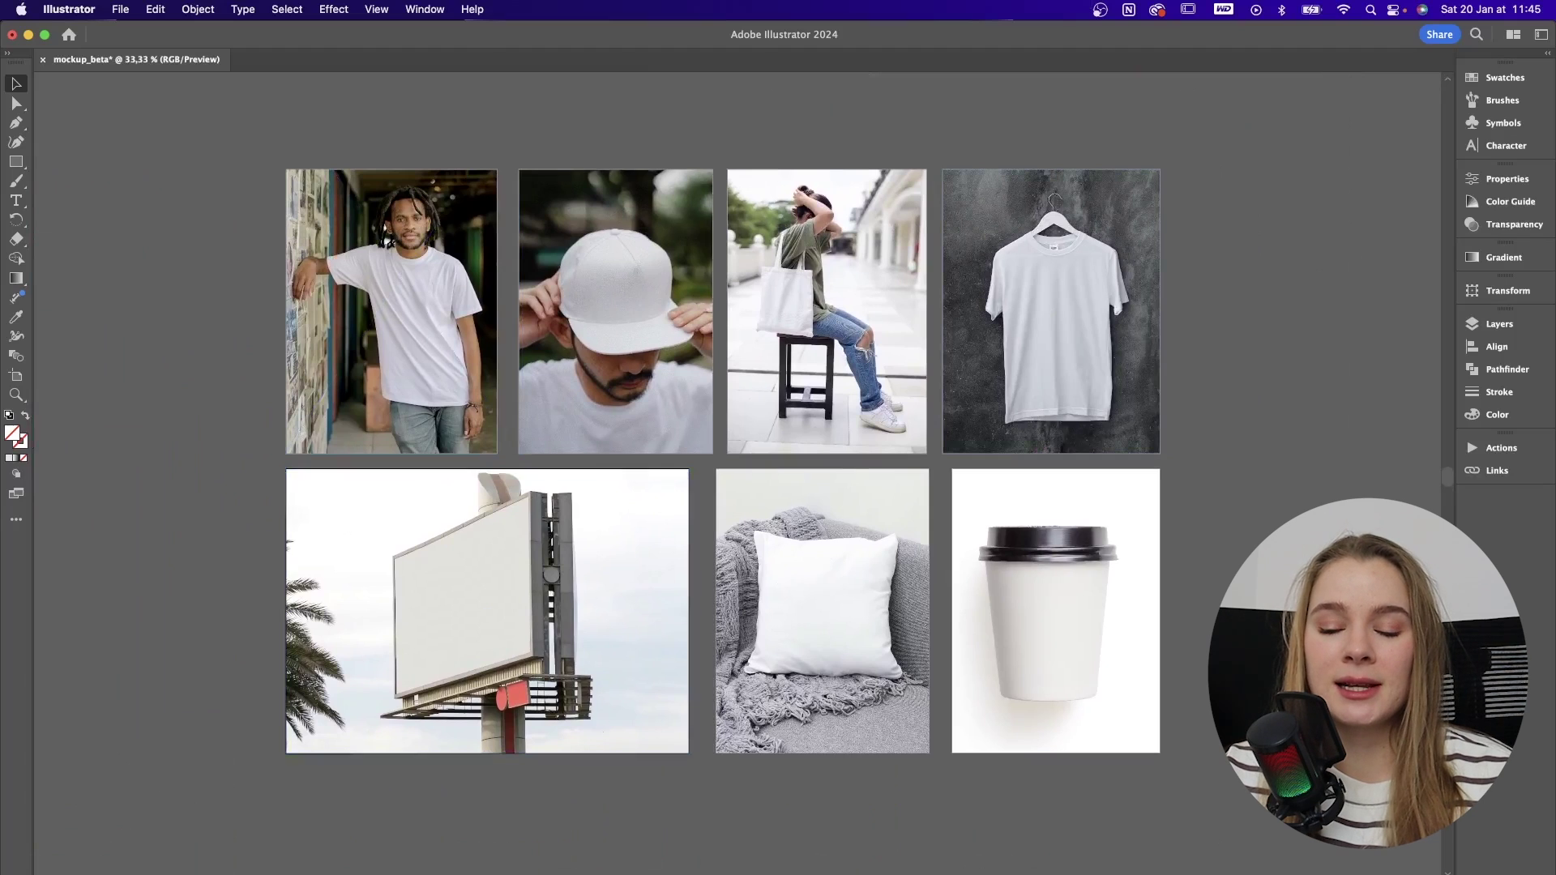
- Move the spice rack leaf pattern onto the coffee cup photo
double_click(1086, 601)
left_click_drag(1085, 601, 1094, 596)
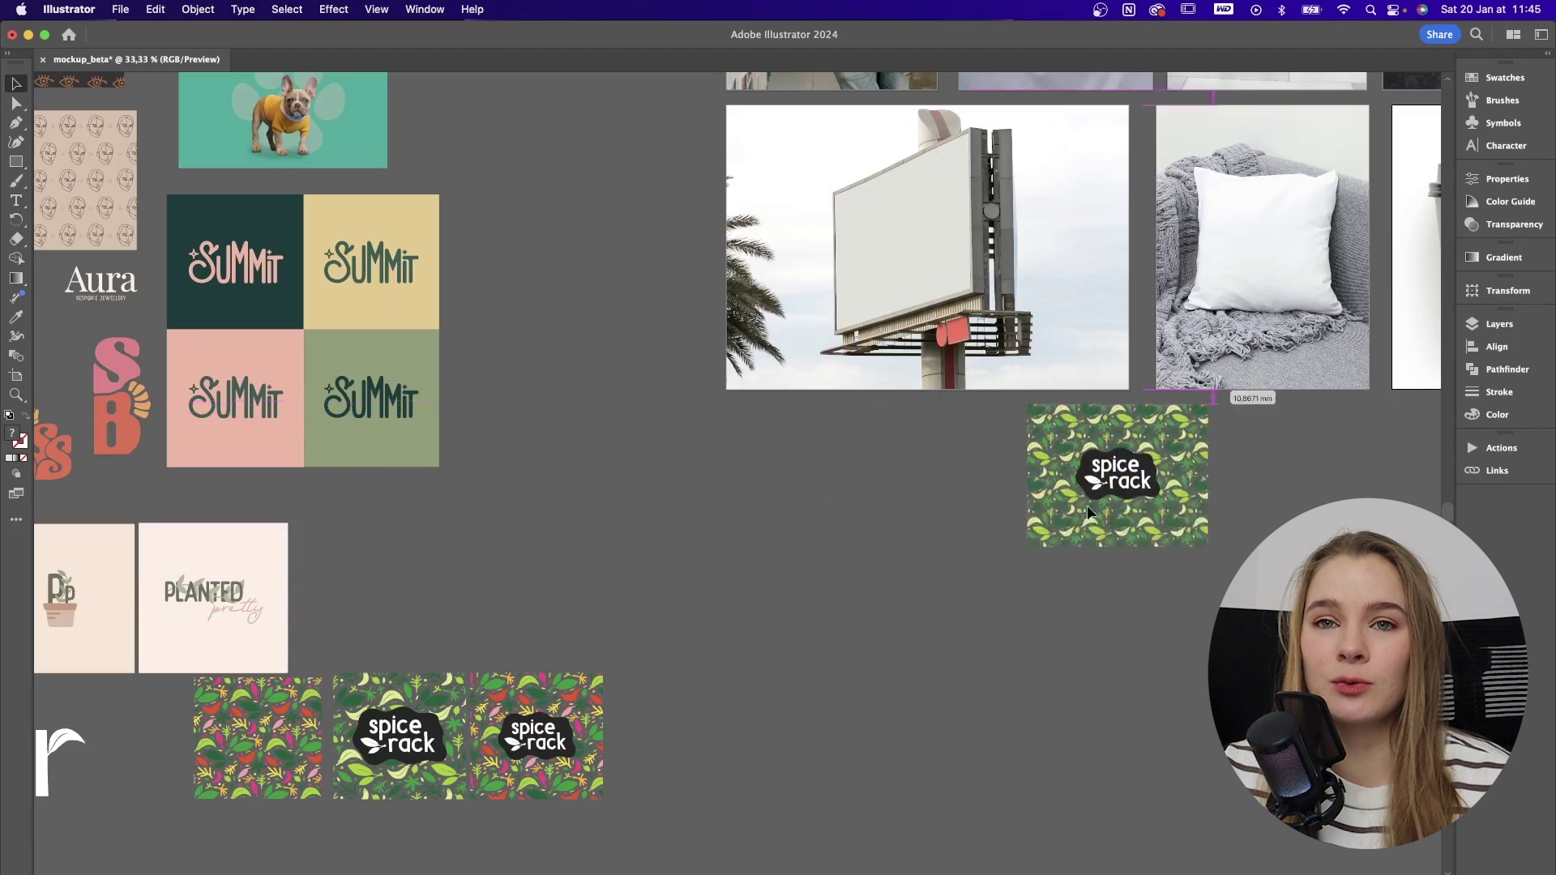
left_click_drag(1101, 479, 786, 497)
key("super+1")
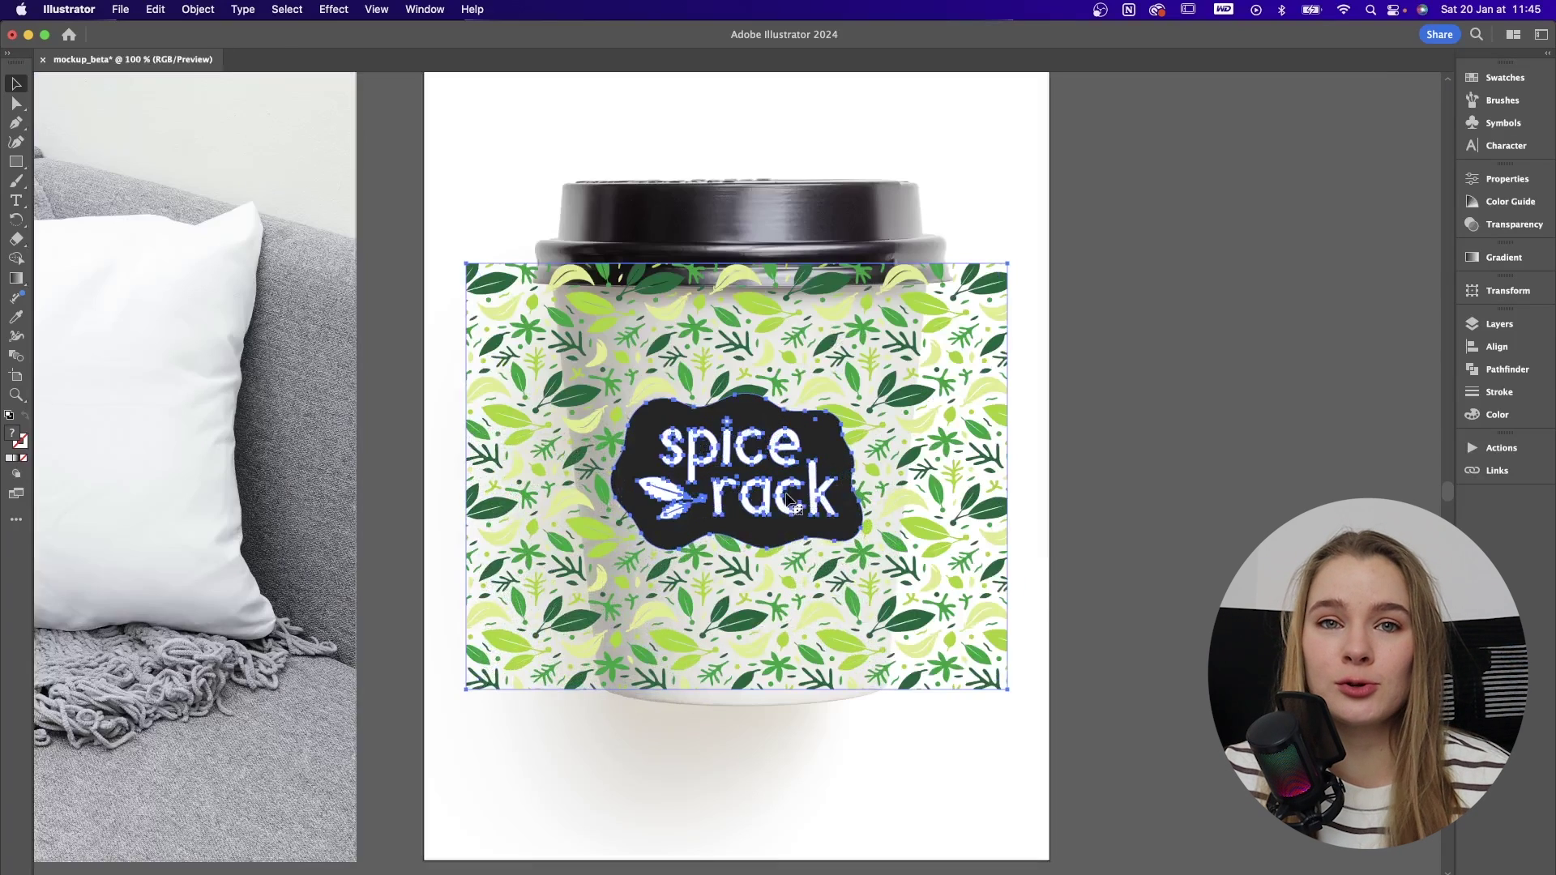
left_click_drag(790, 341, 800, 344)
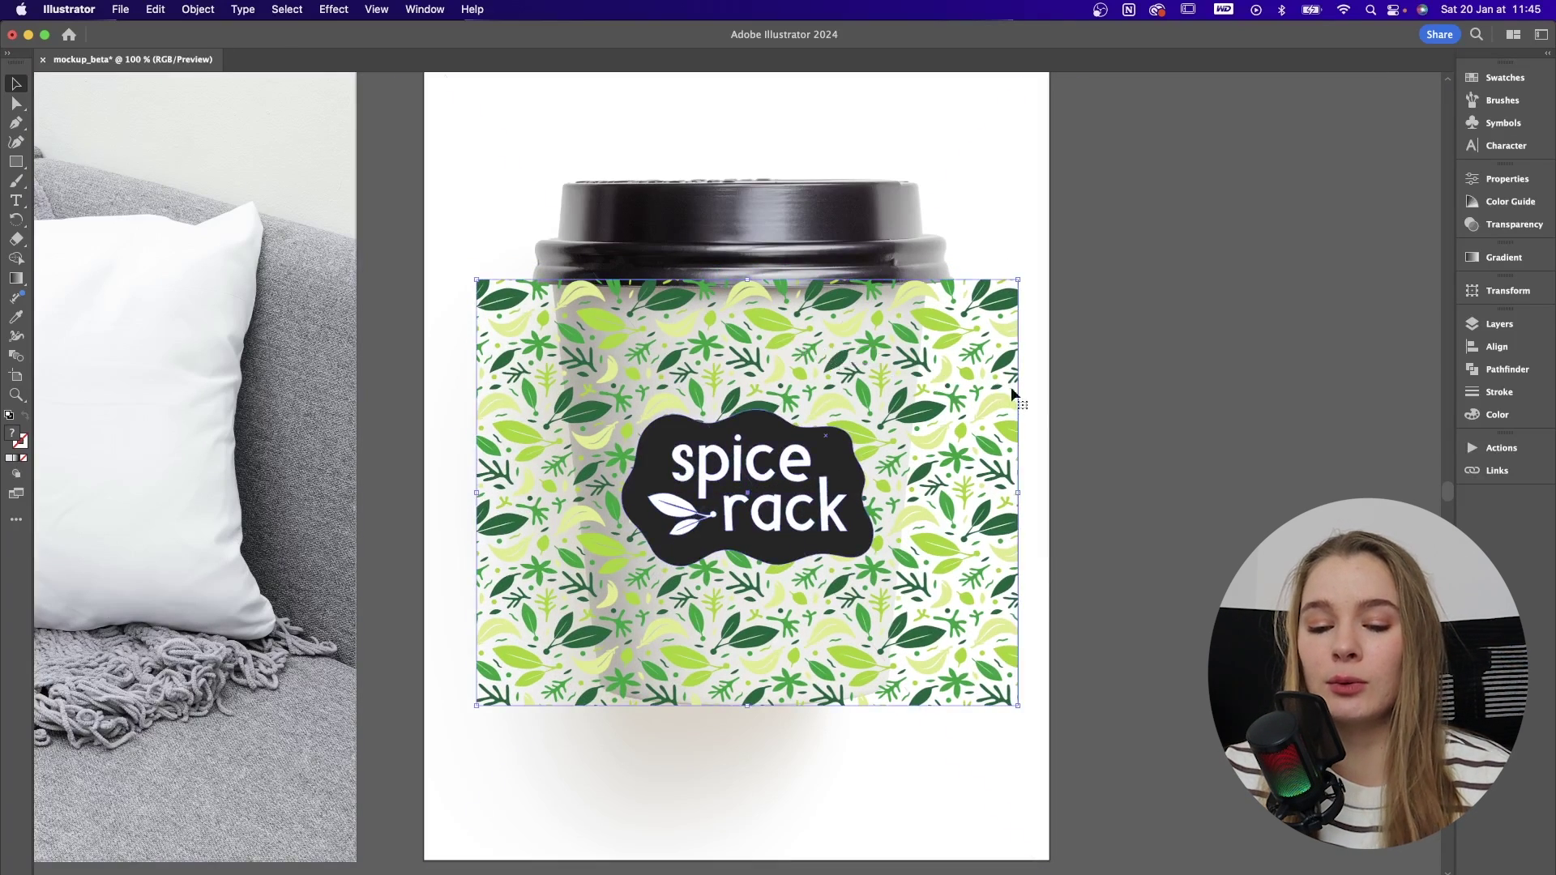
- Centre the pattern horizontally on the cup with Horizontal Align Center
scroll(1053, 387, "left", 3)
left_click(1539, 350)
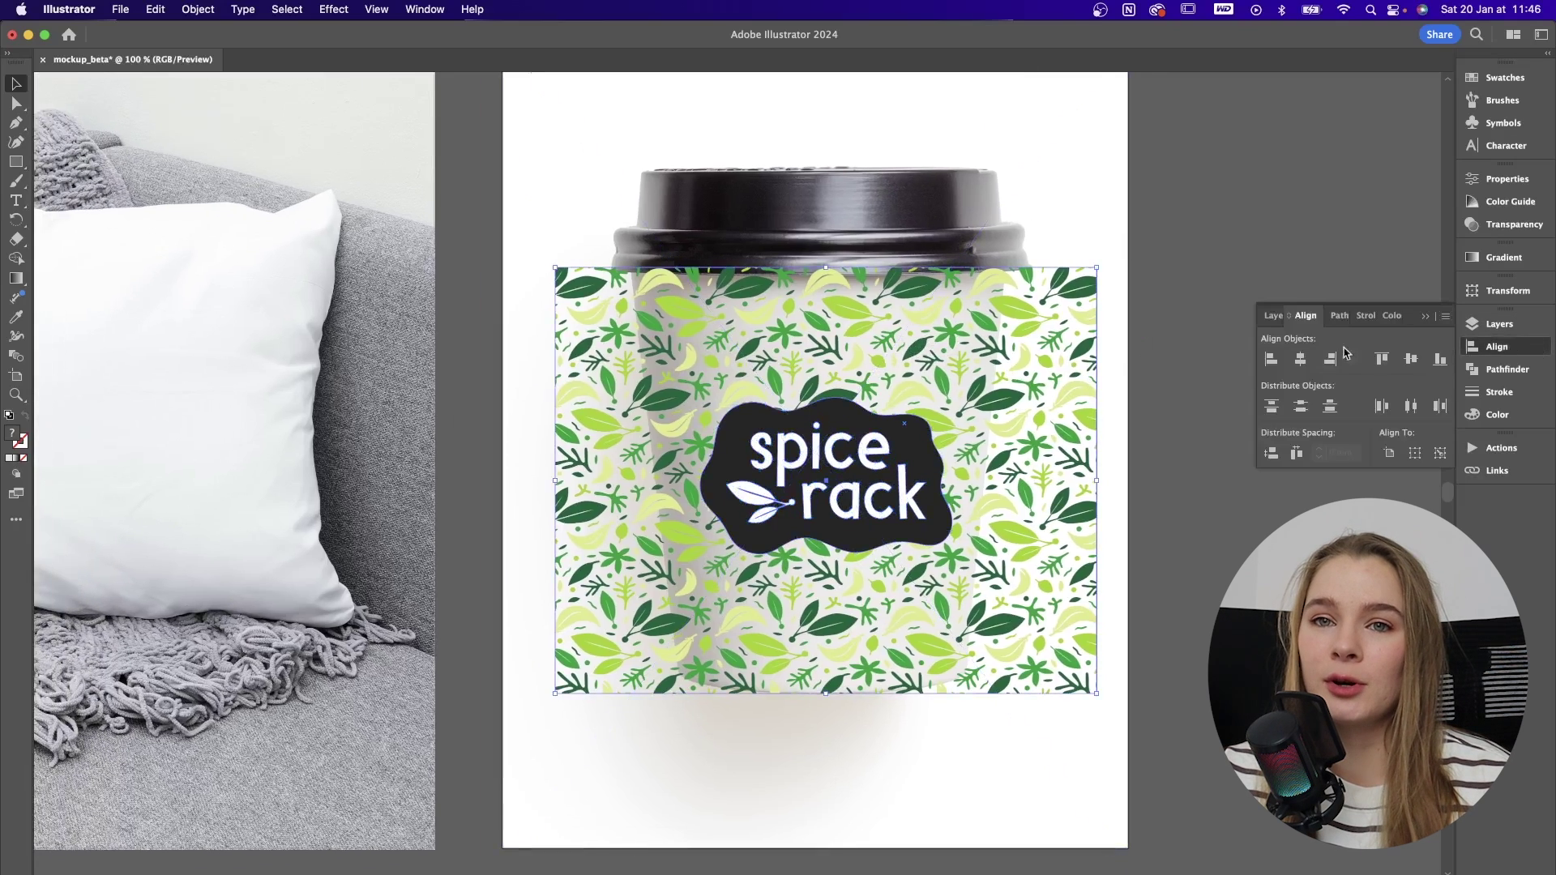
left_click(1301, 358)
left_click(1423, 316)
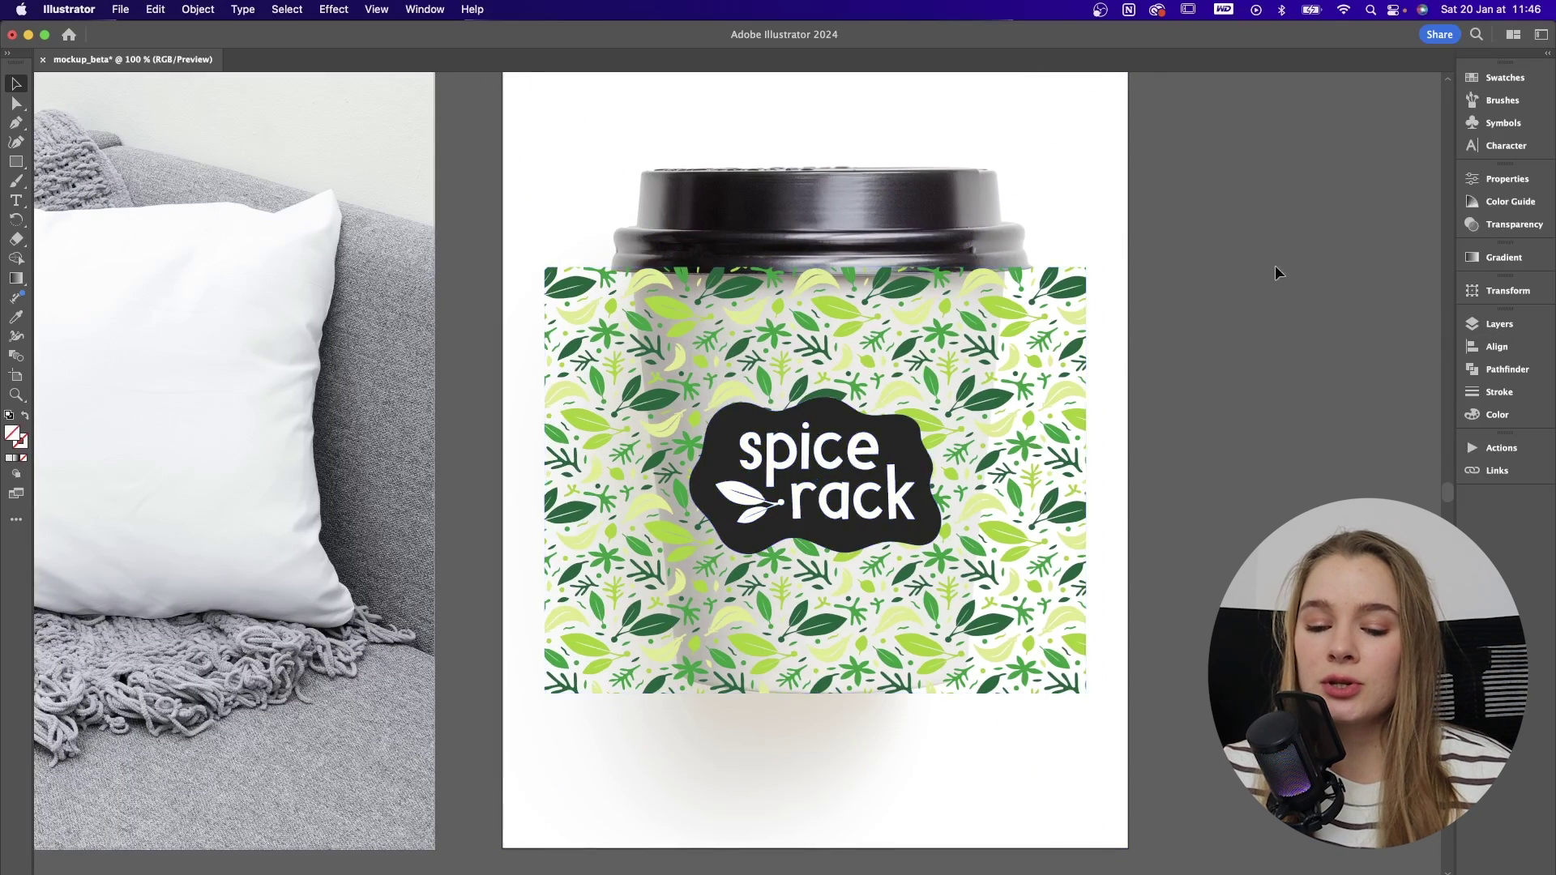
key("super+minus")
- Turn the pattern and cup into a mockup with Object > Mockup (Beta) > Make
left_click(198, 9)
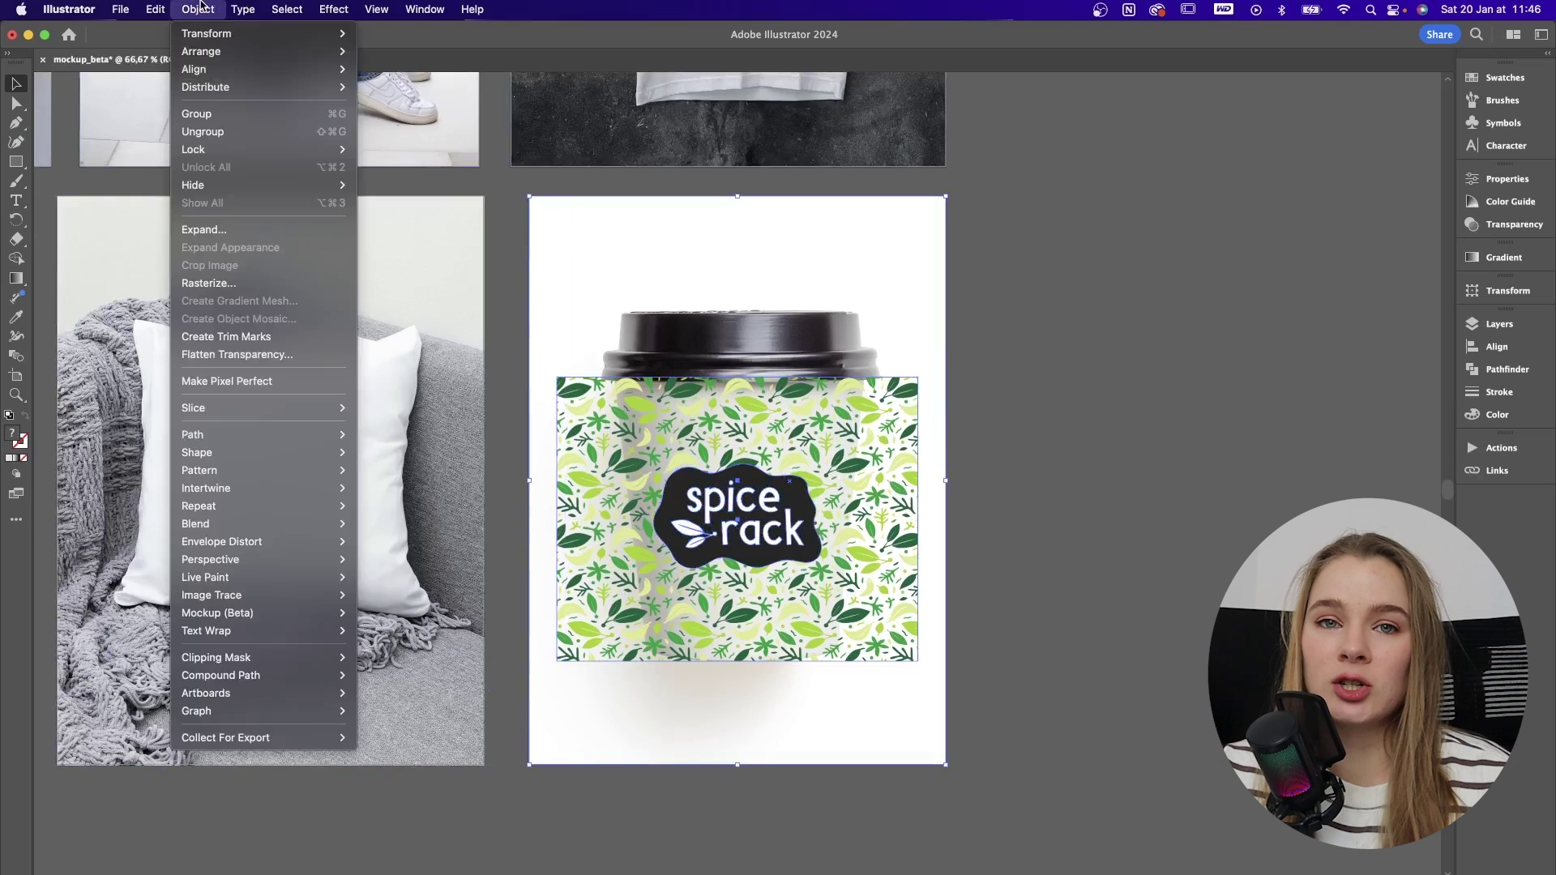
mouse_move(247, 620)
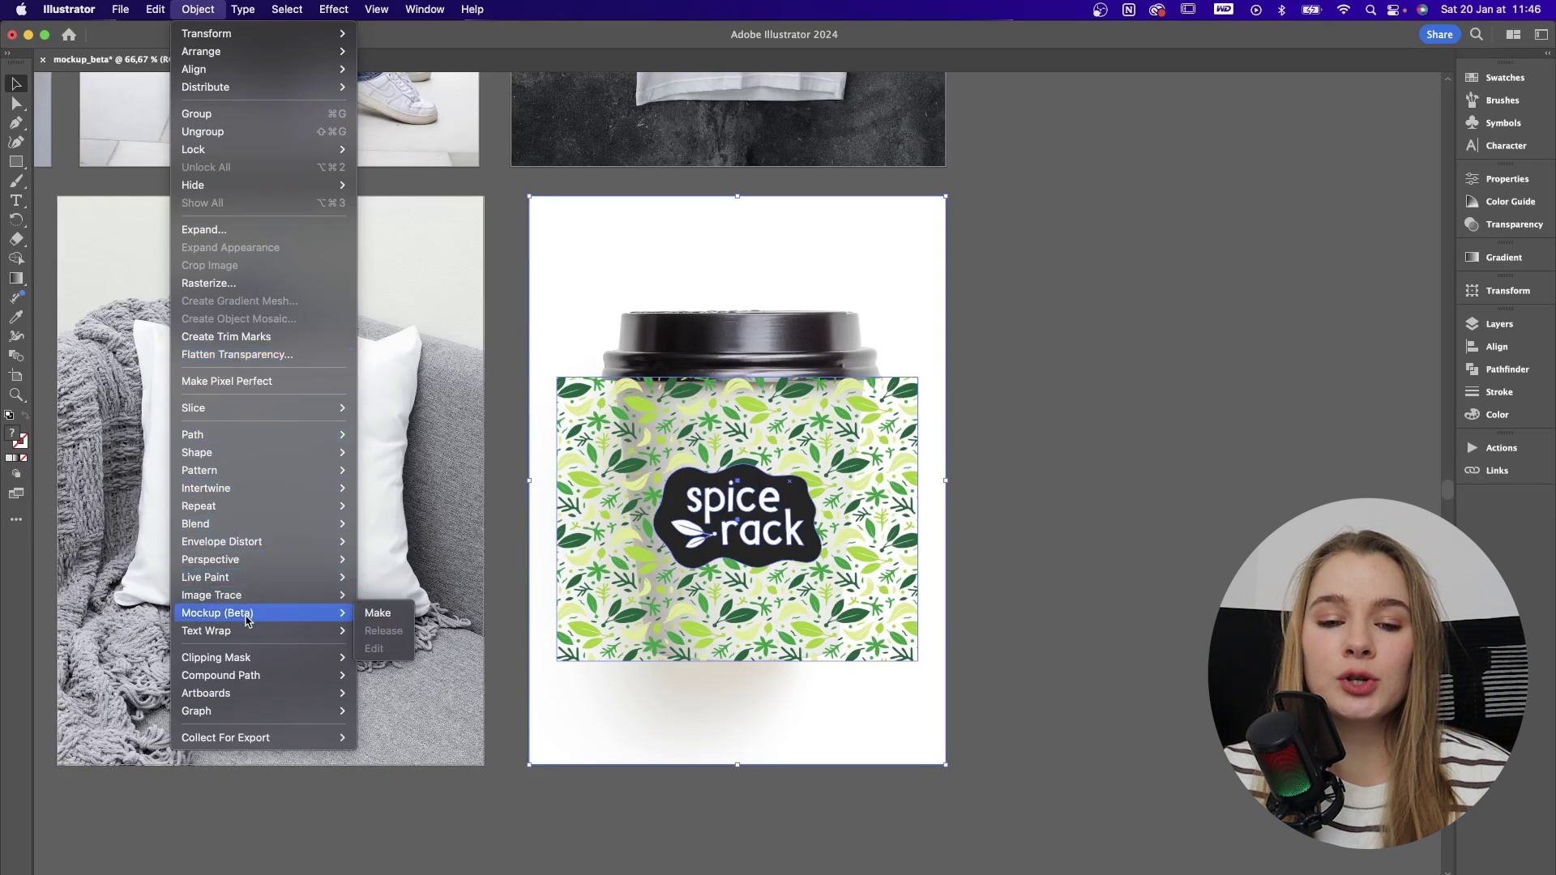
left_click(378, 613)
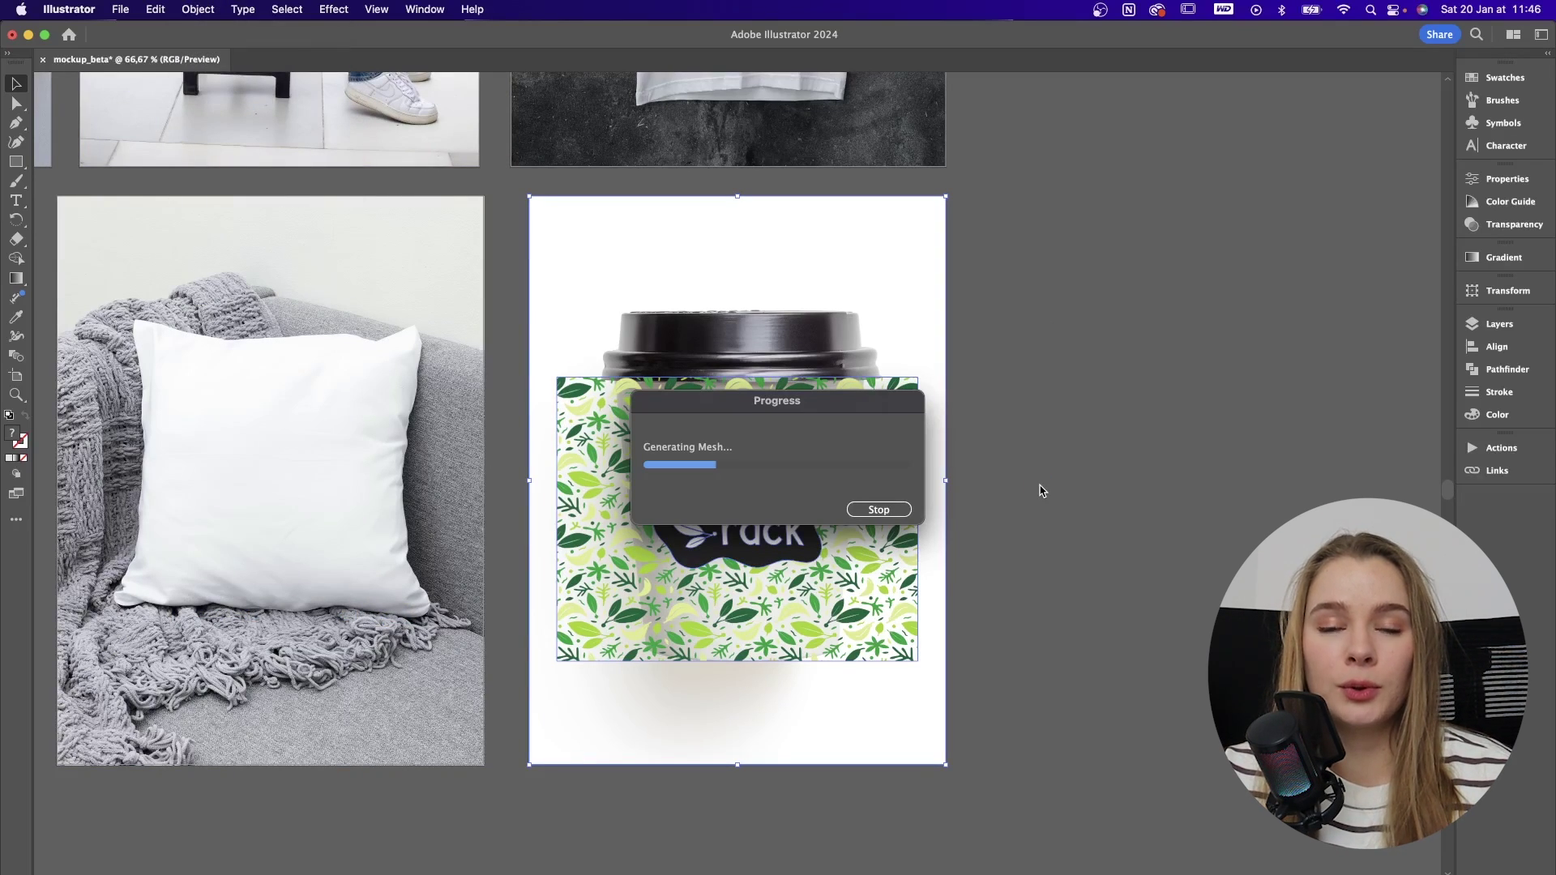
left_click(554, 604)
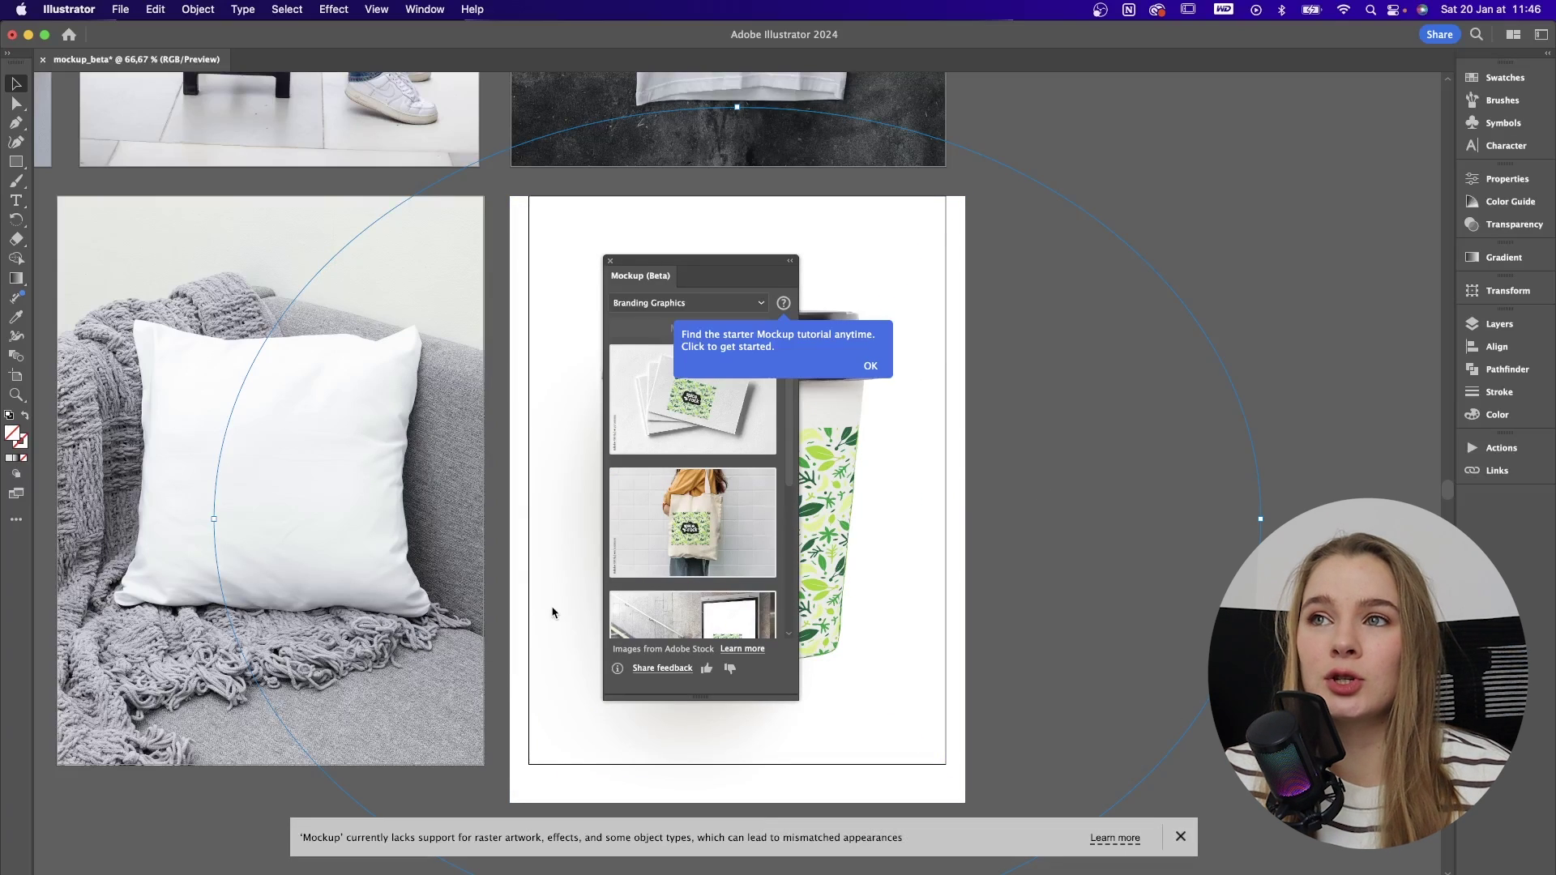
left_click_drag(700, 260, 242, 204)
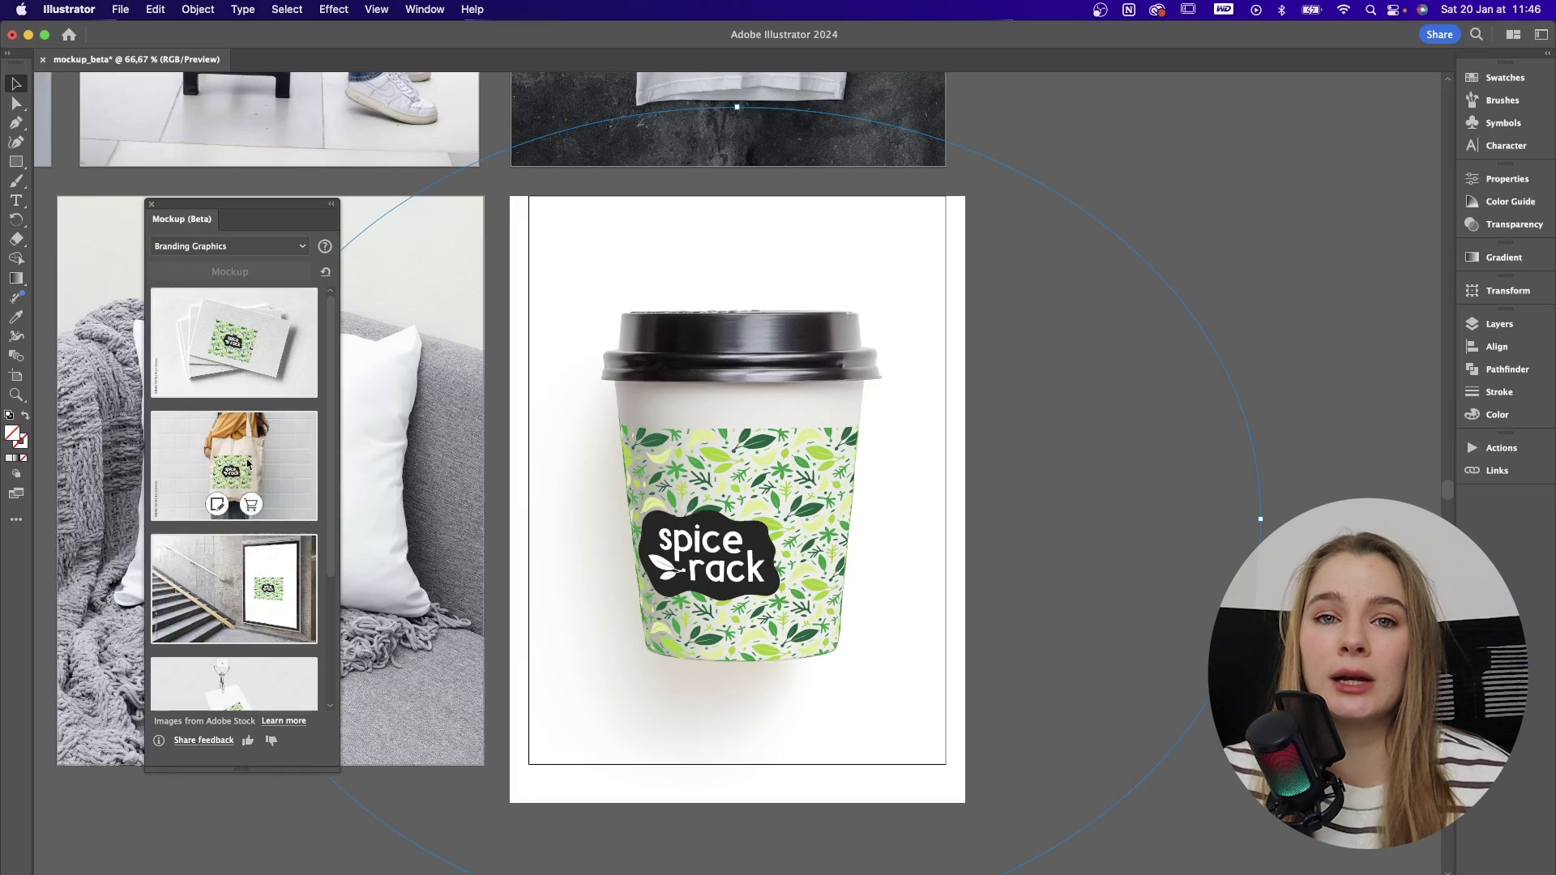
- Edit the mockup on canvas and reposition the spice rack artwork on the cup
left_click(216, 381)
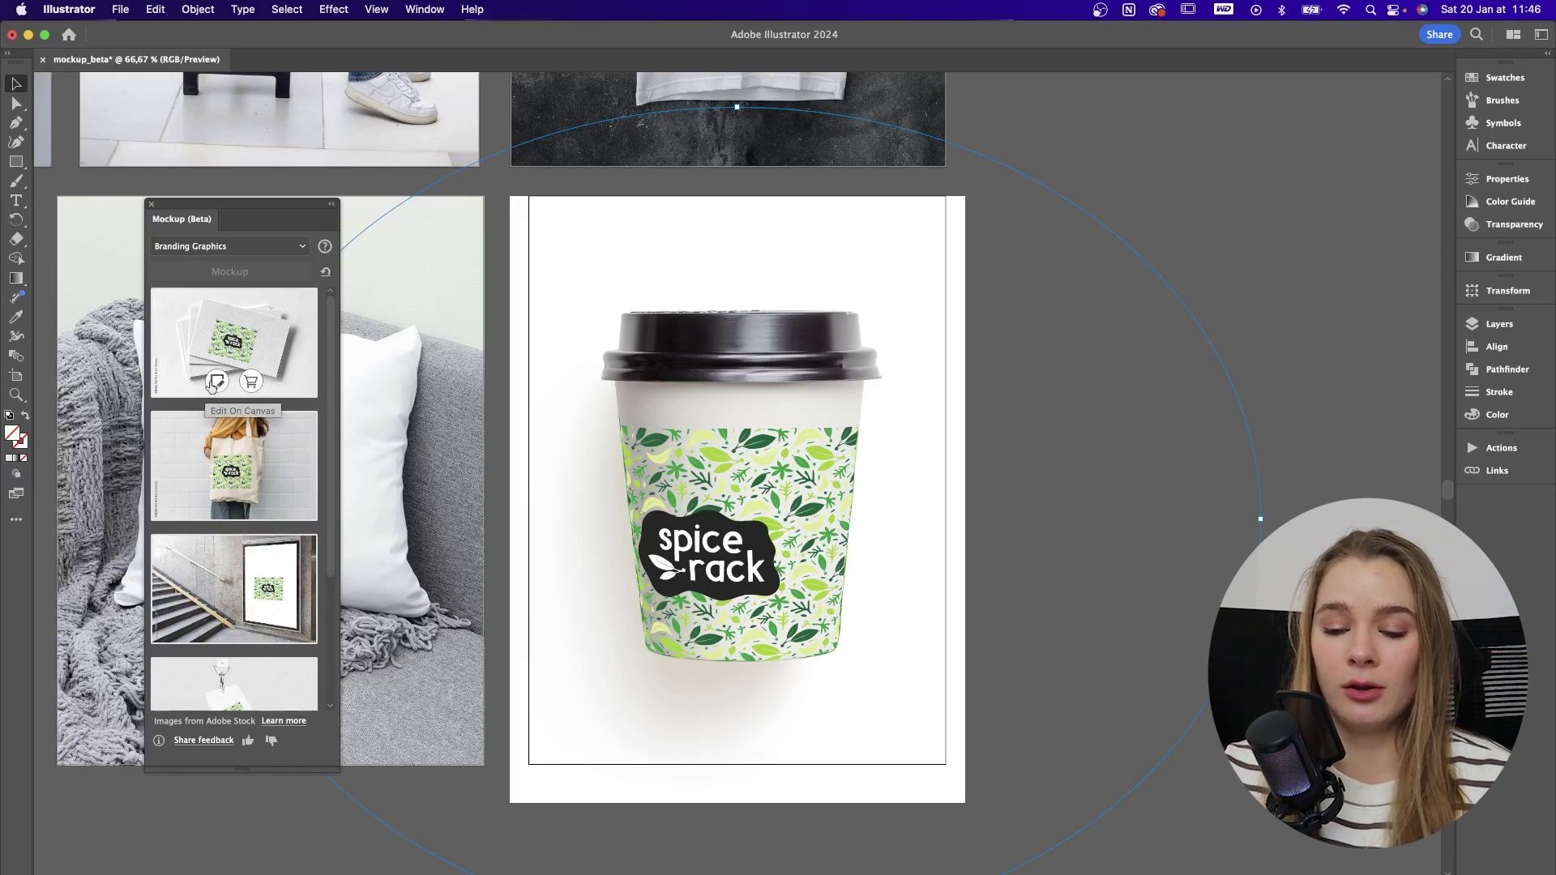
left_click(761, 534)
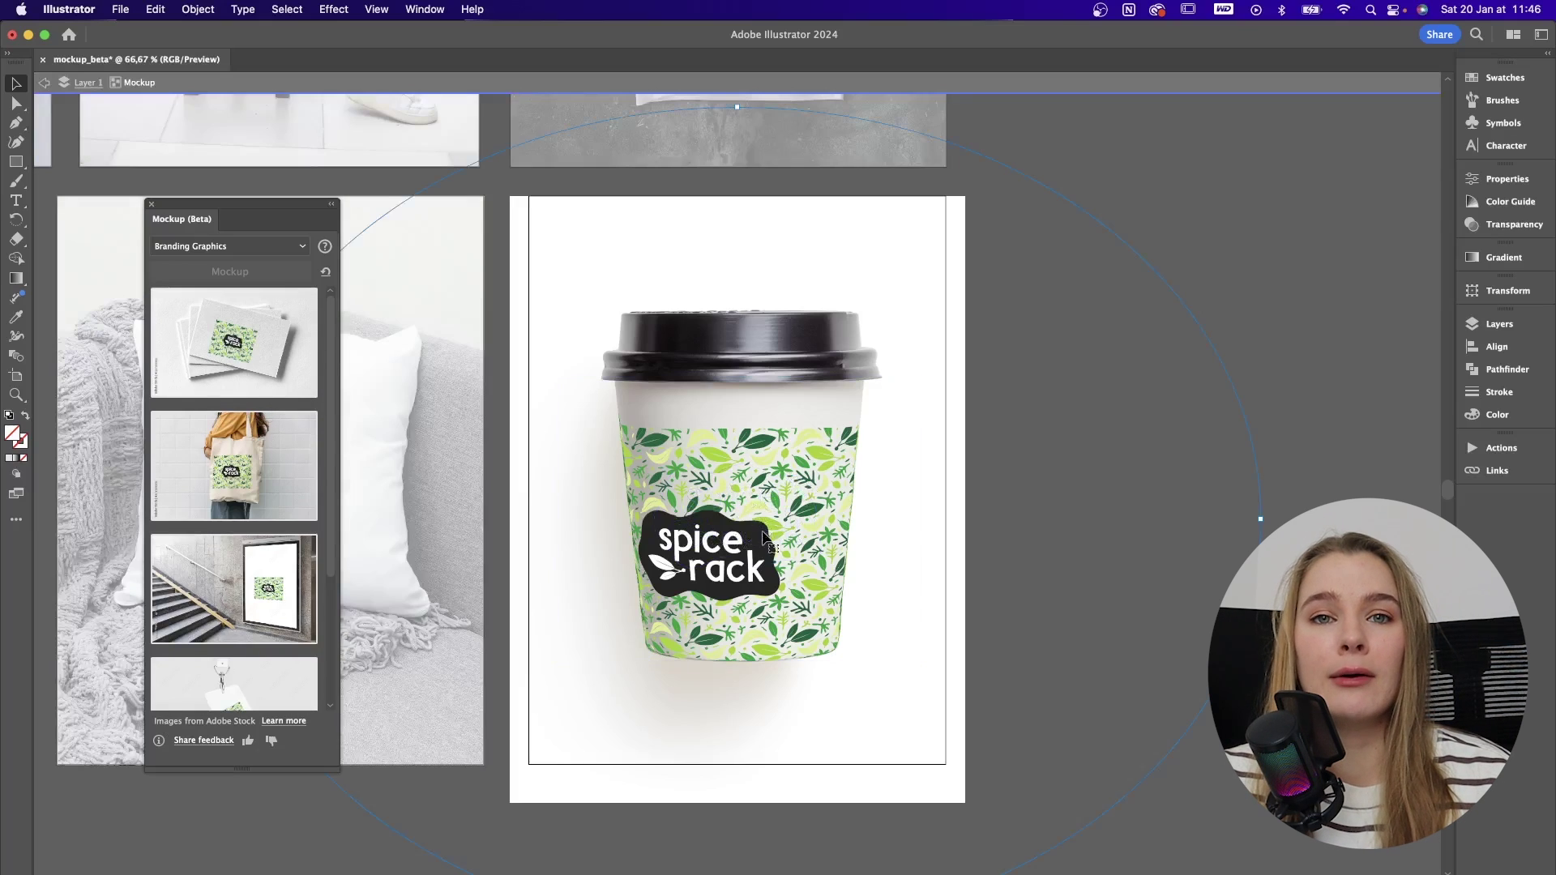
mouse_move(774, 570)
left_mouse_down()
mouse_move(821, 529)
mouse_move(772, 582)
left_mouse_up()
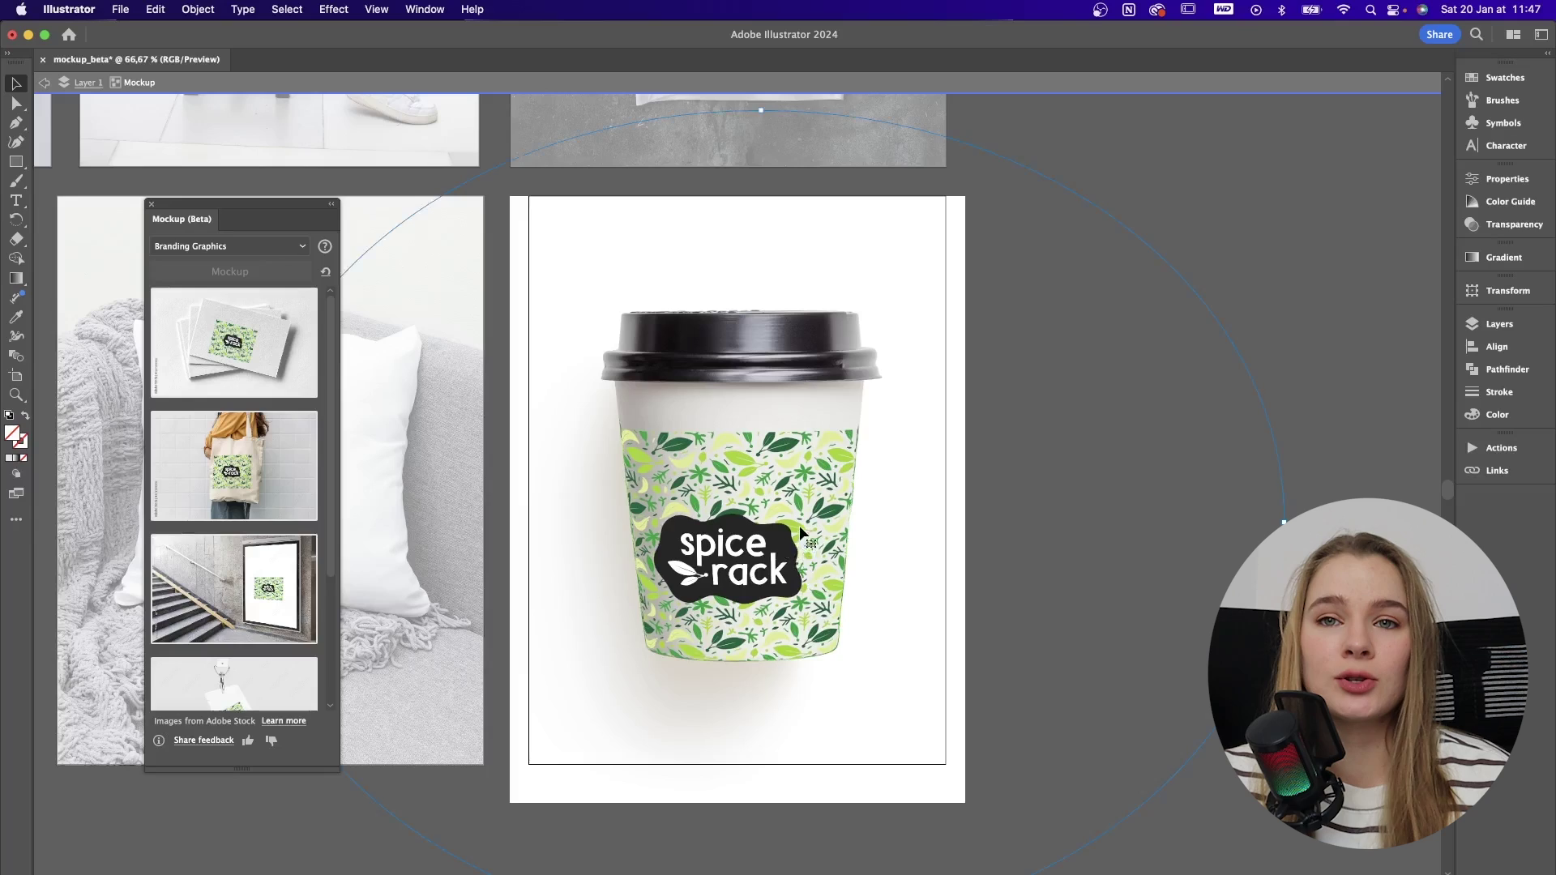
- Reshape the wrapped artwork: raise its top curve, widen it to the cup, then shrink it
left_click(921, 473)
left_click_drag(769, 292, 792, 240)
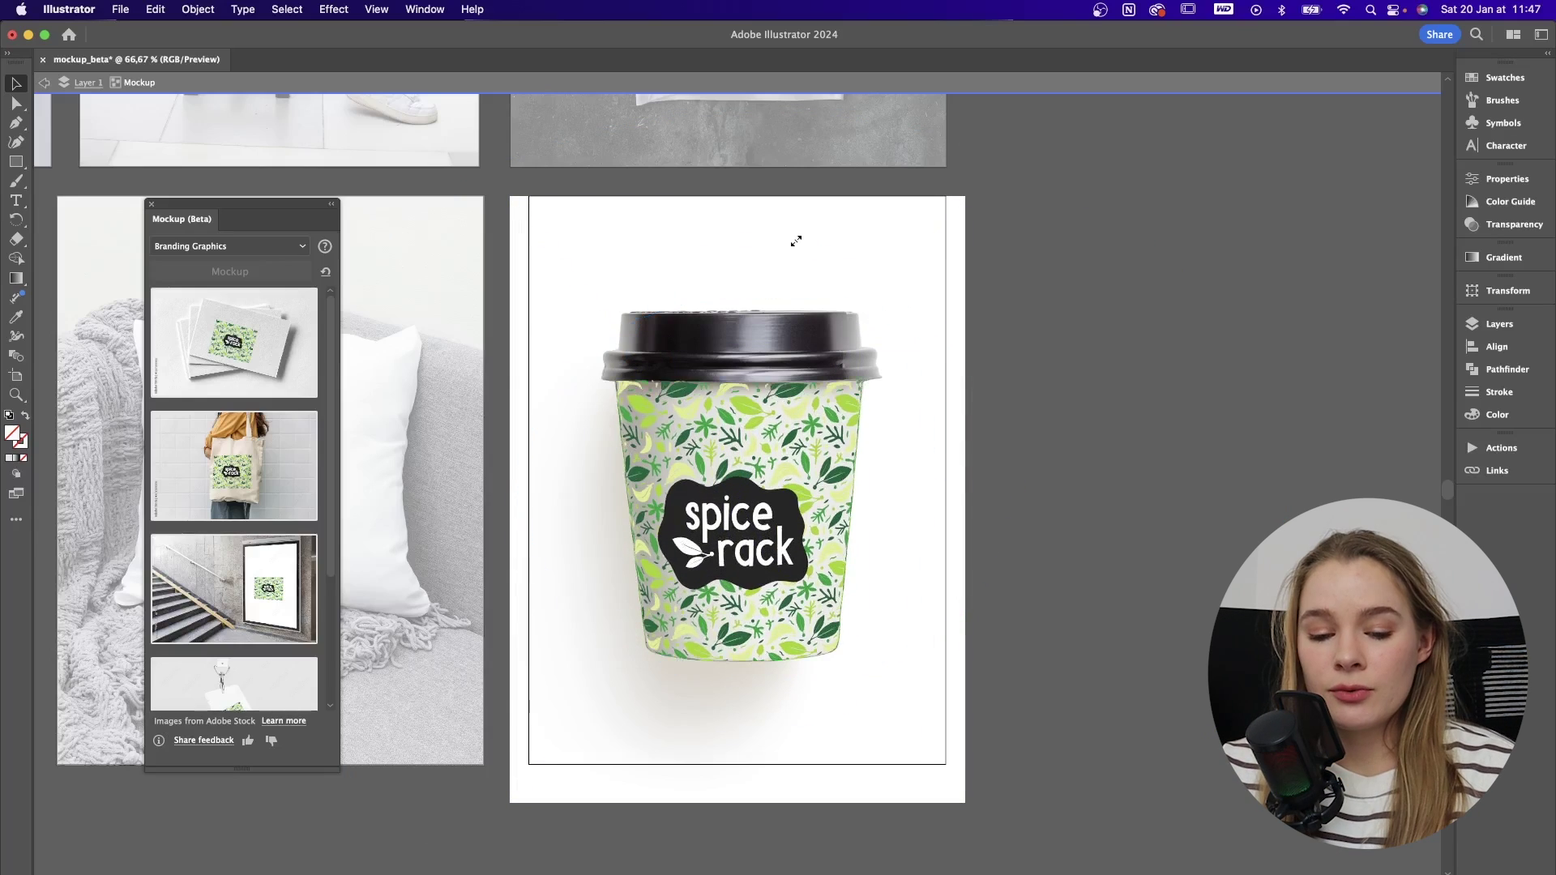
left_click_drag(1016, 487, 1048, 486)
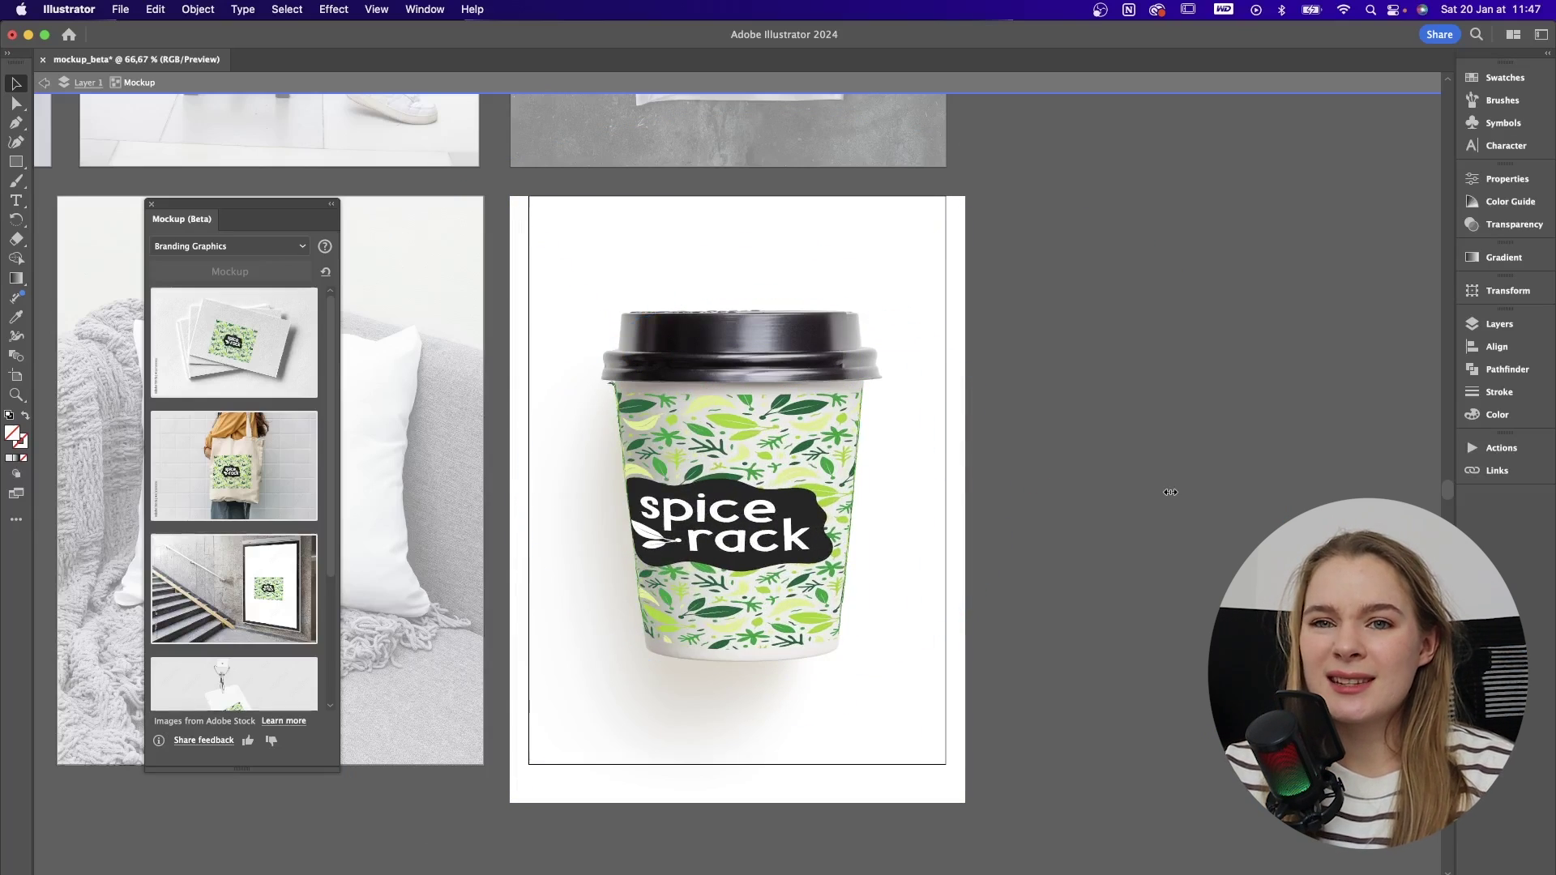
key("super+minus")
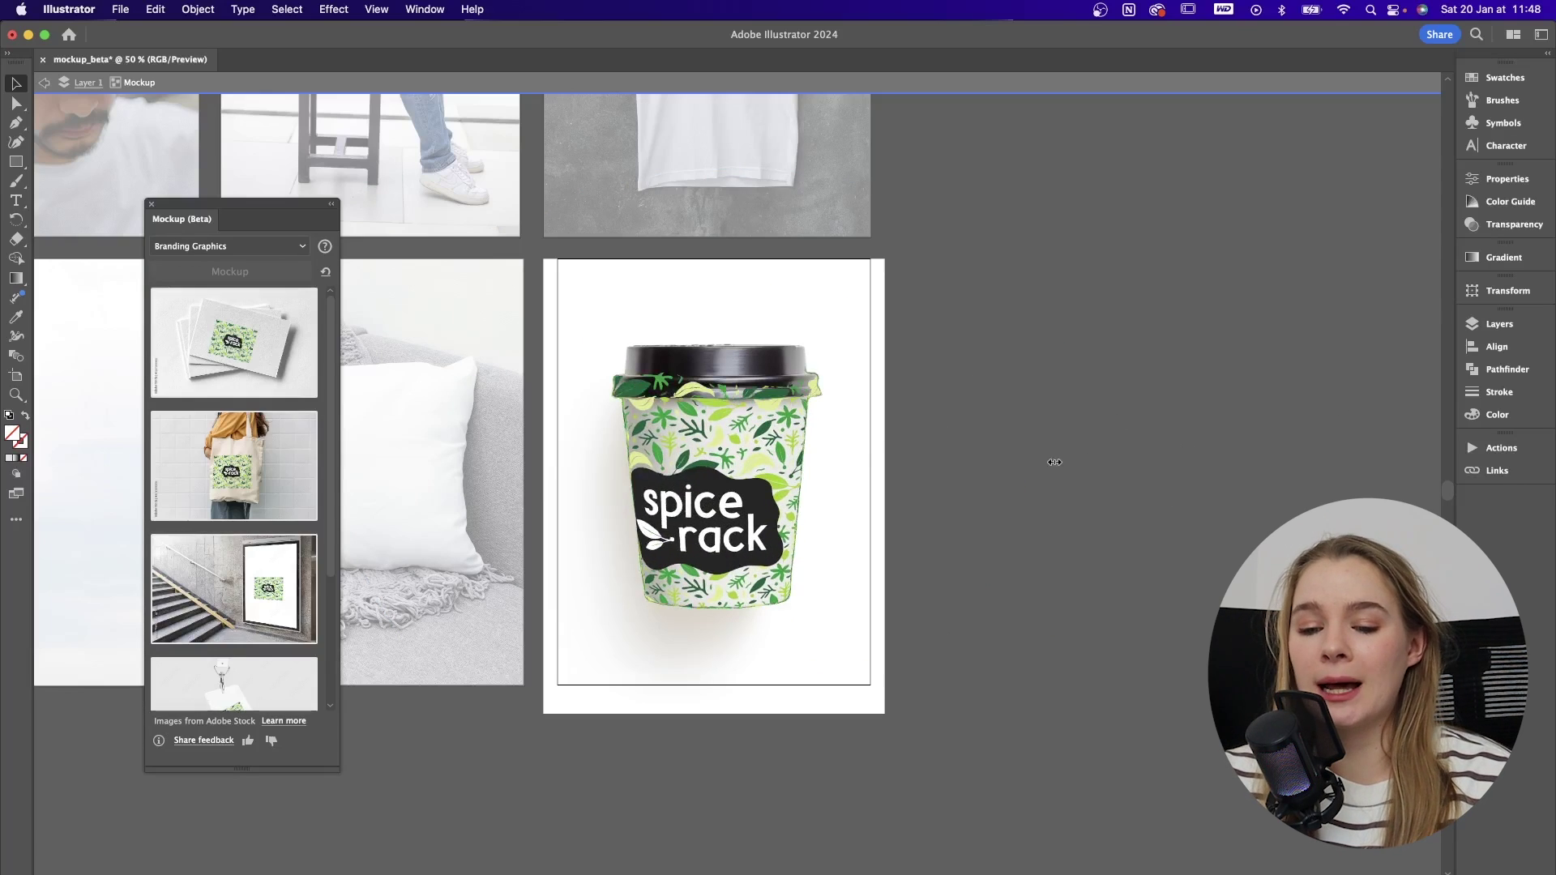
left_click_drag(1054, 462, 1117, 455)
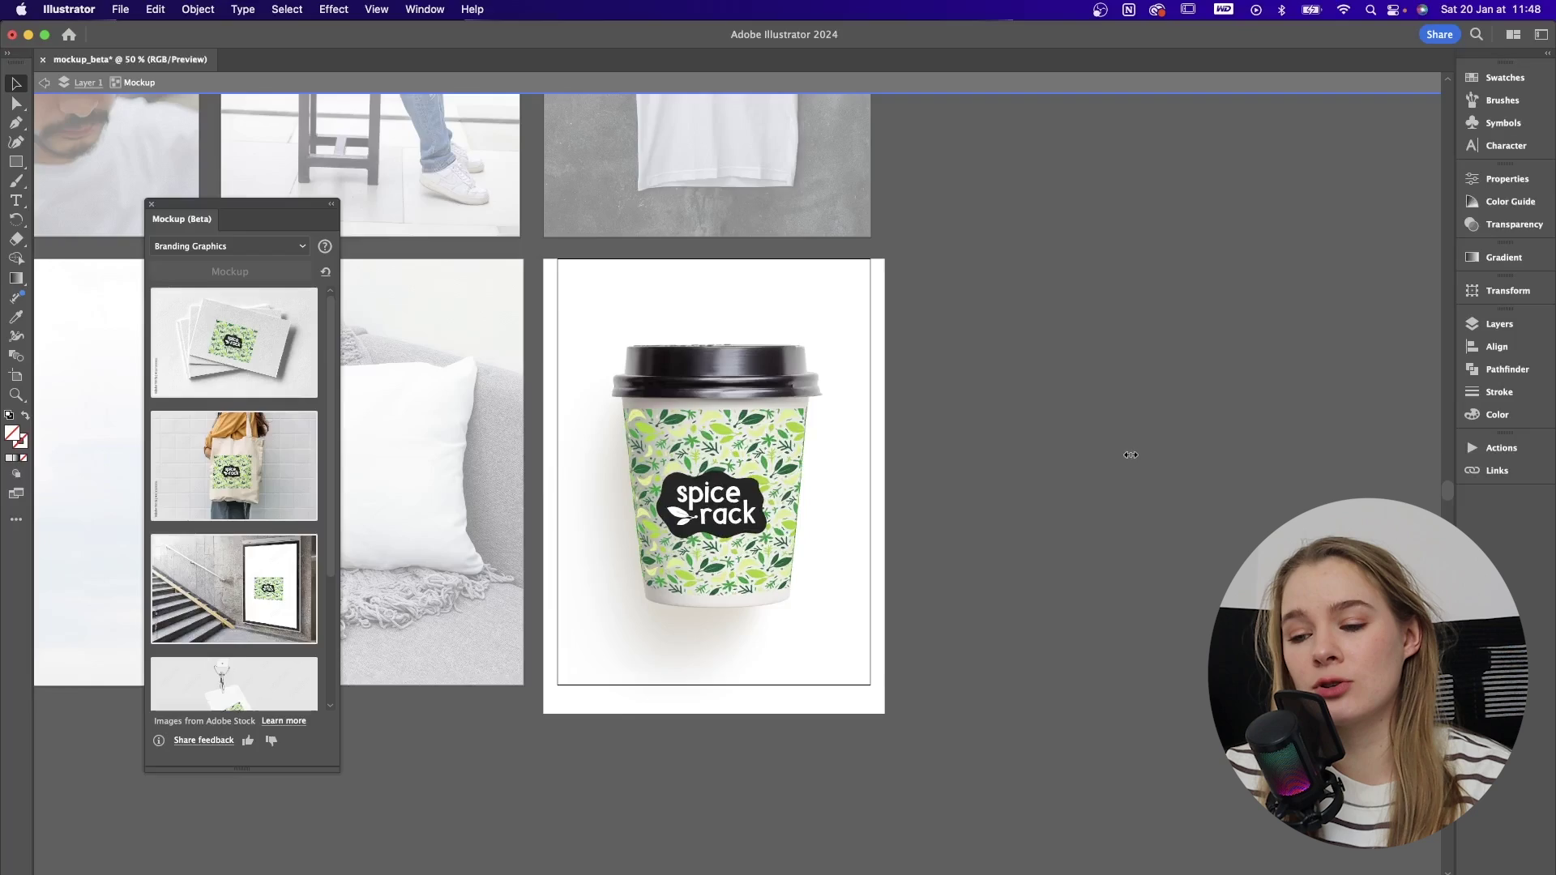
- Set the cup artwork's blend mode to Multiply
left_click(1513, 224)
left_click(1313, 197)
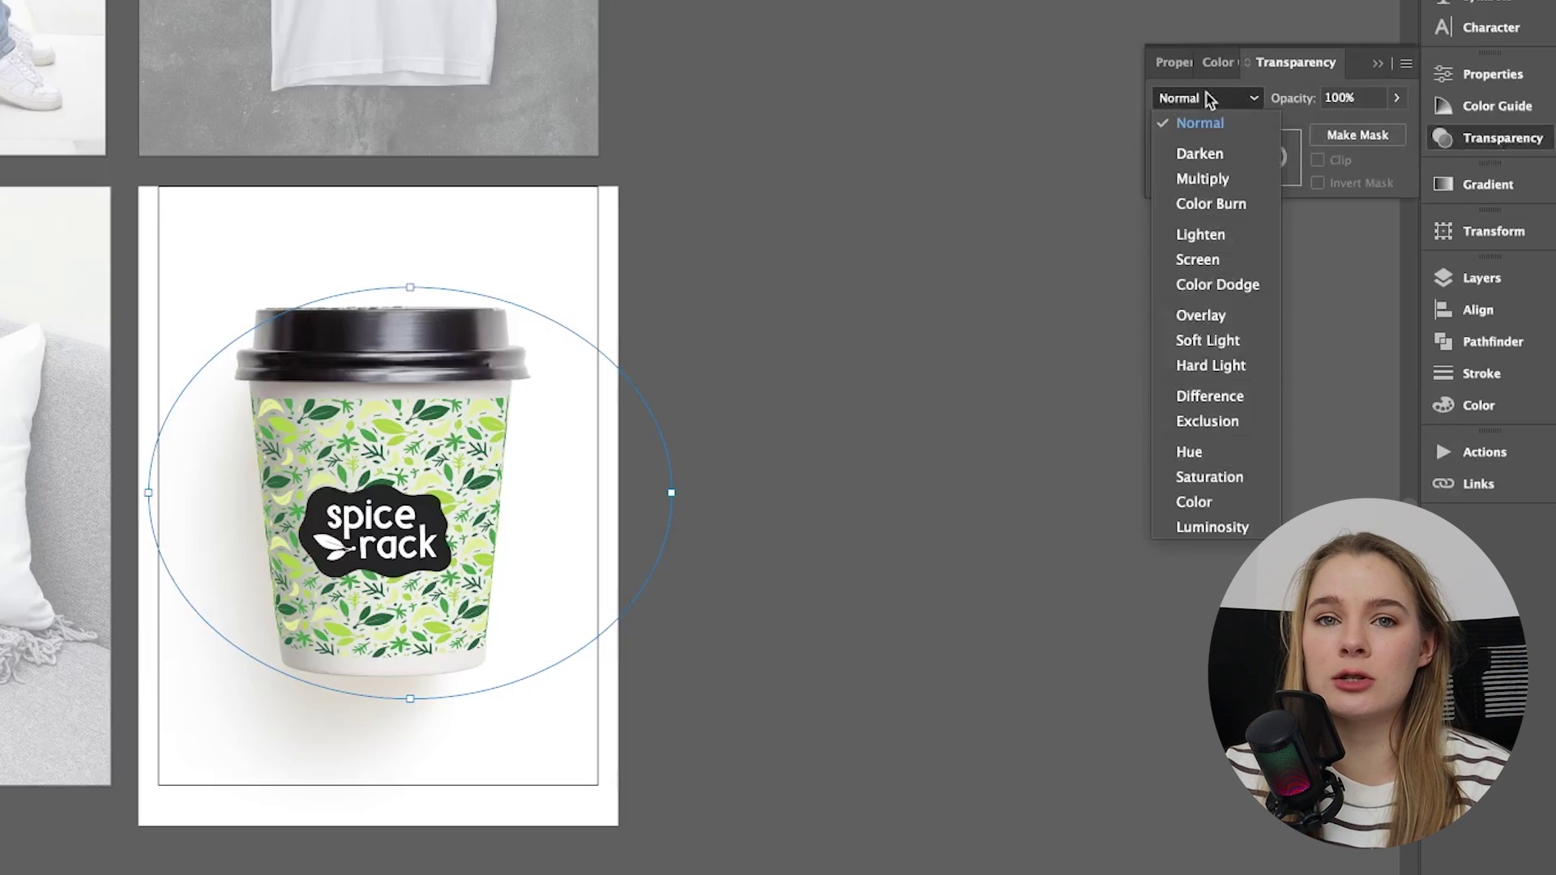
left_click(1202, 179)
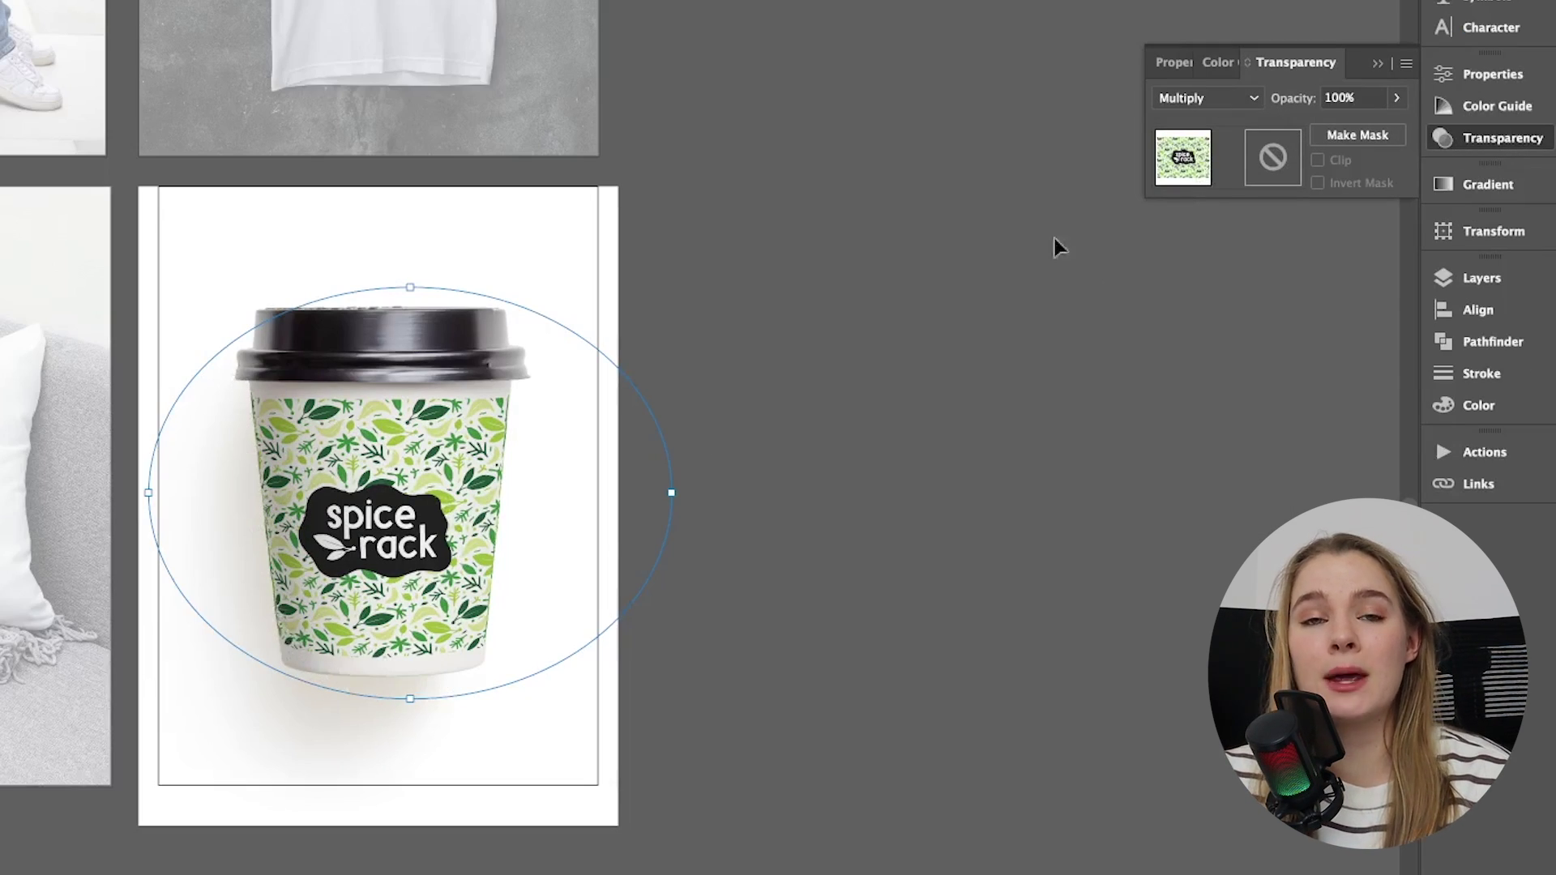
left_click(1377, 63)
- Select the finished cup mockup to check it, then deselect
left_click(592, 618)
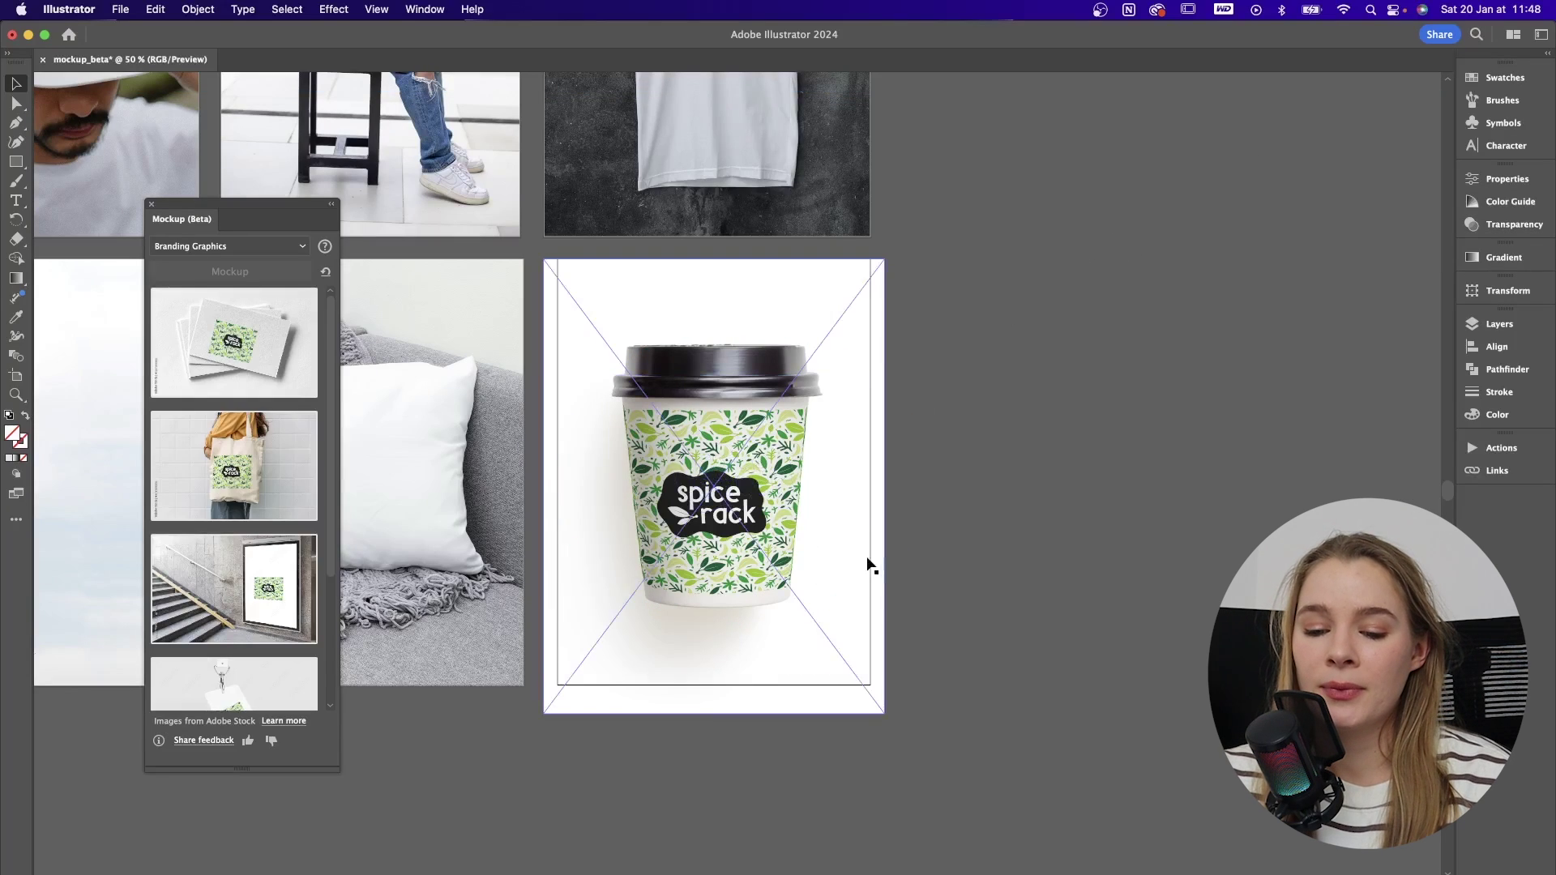
right_click(848, 456)
key("super+equal")
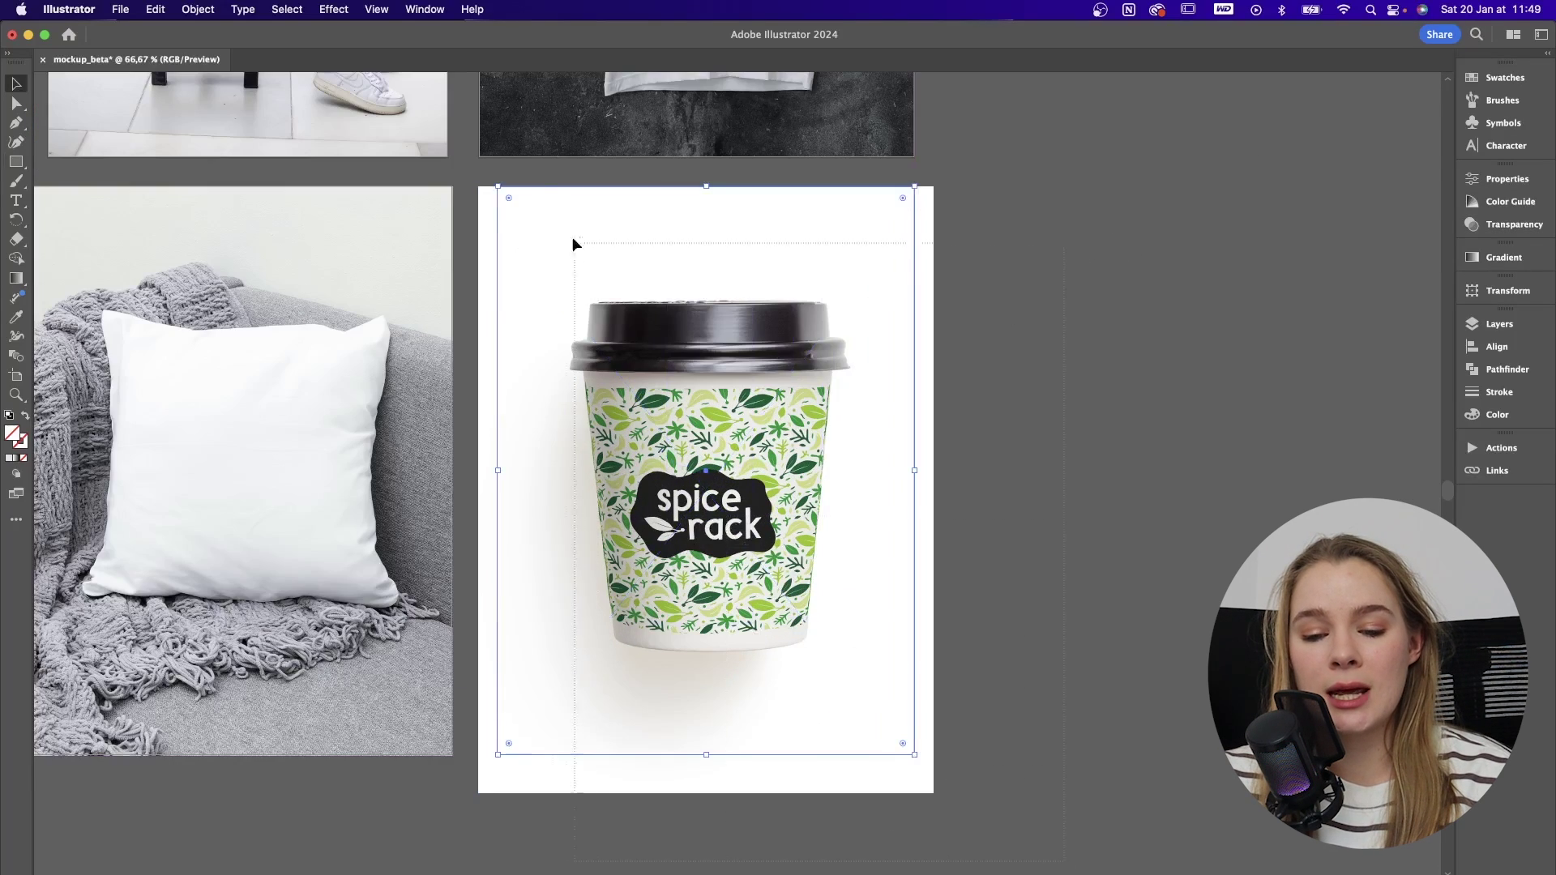
left_click_drag(467, 171, 483, 189)
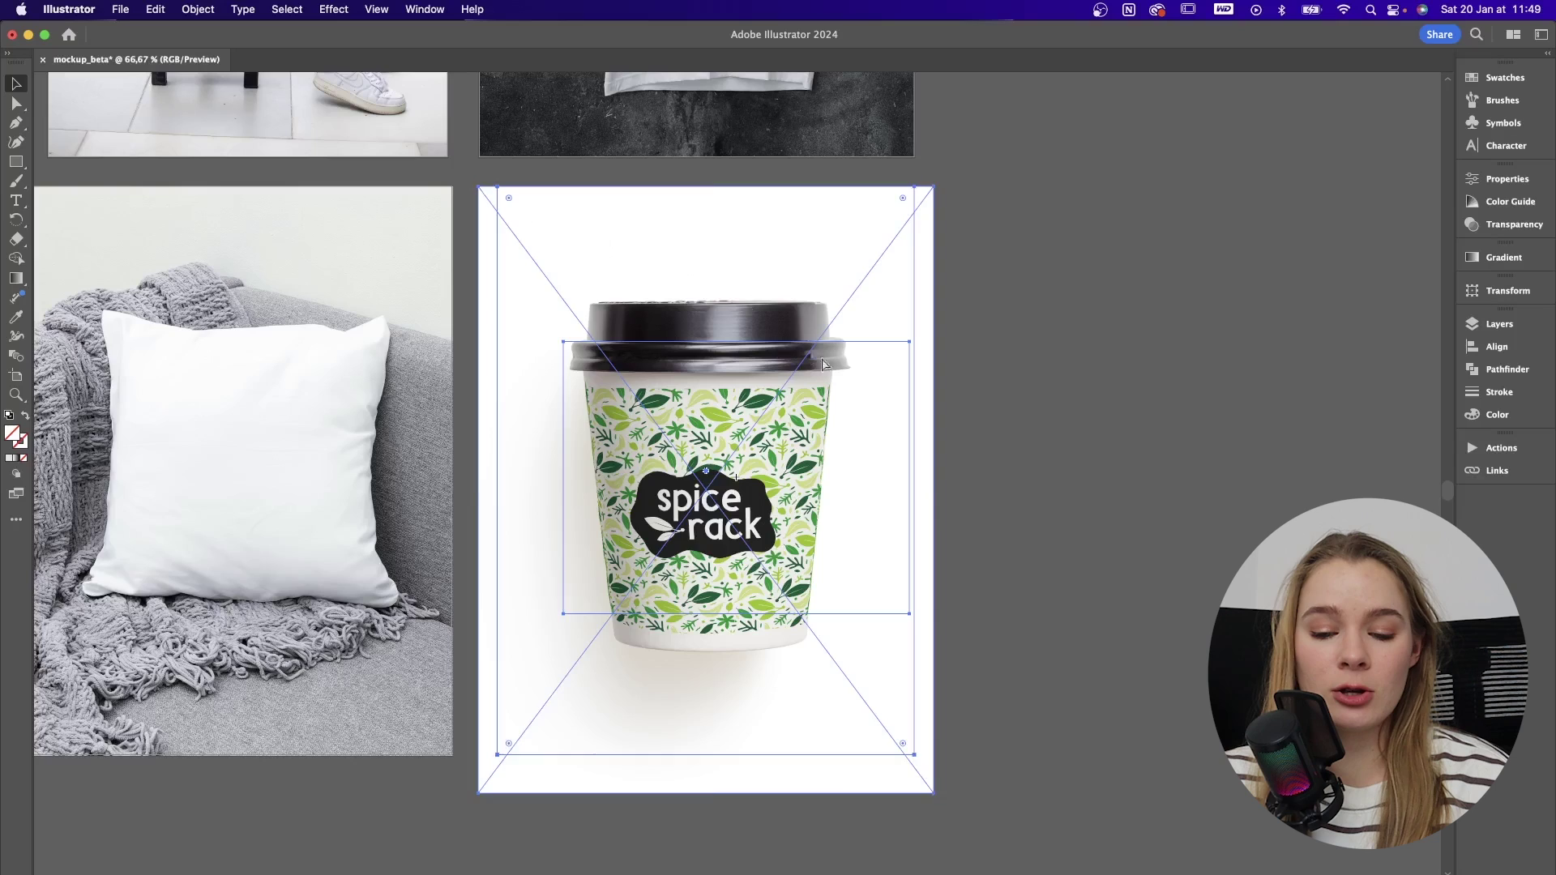
left_click(952, 364)
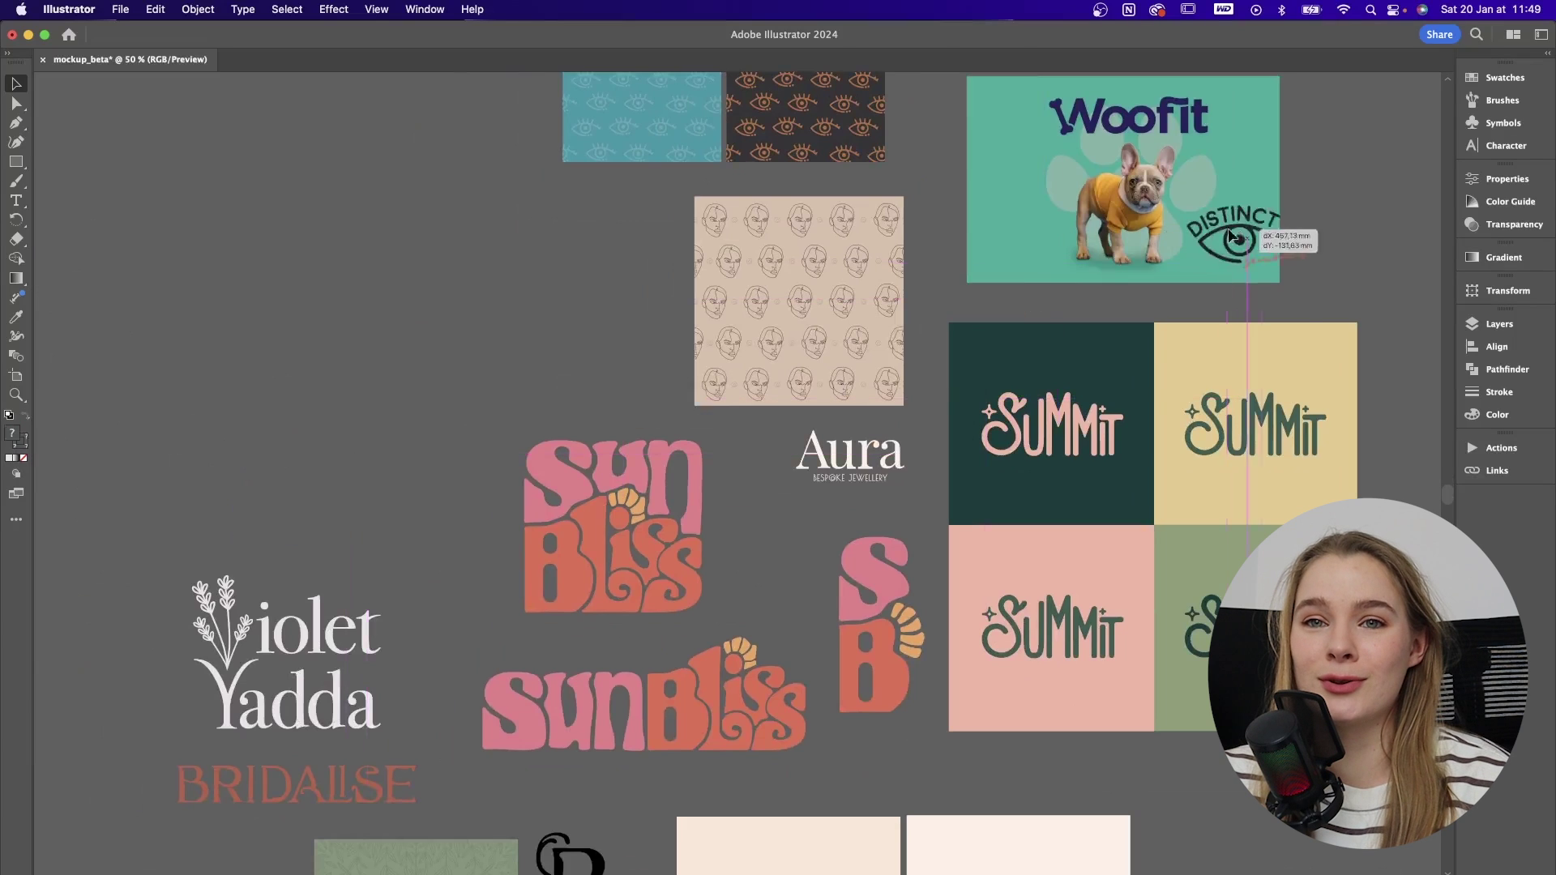
- Drag the Distinct logo onto the cap photo and shrink it to fit the front
scroll(1202, 225, "right", 2)
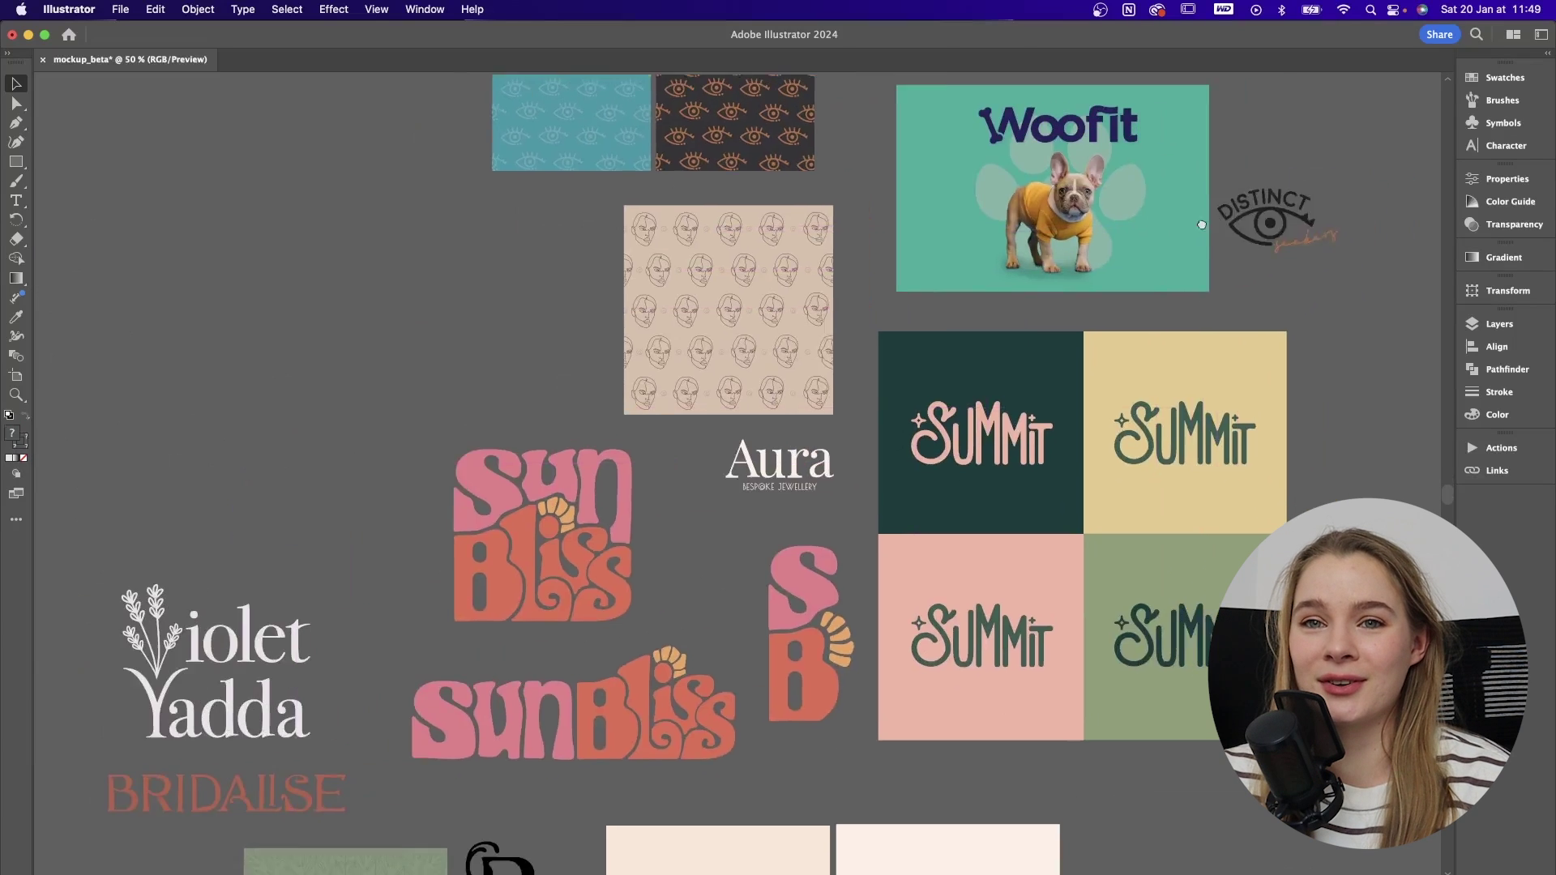
scroll(1202, 225, "right", 10)
scroll(1201, 225, "up", 4)
left_click_drag(174, 546, 1114, 253)
key("super+plus")
left_click_drag(782, 431, 797, 444)
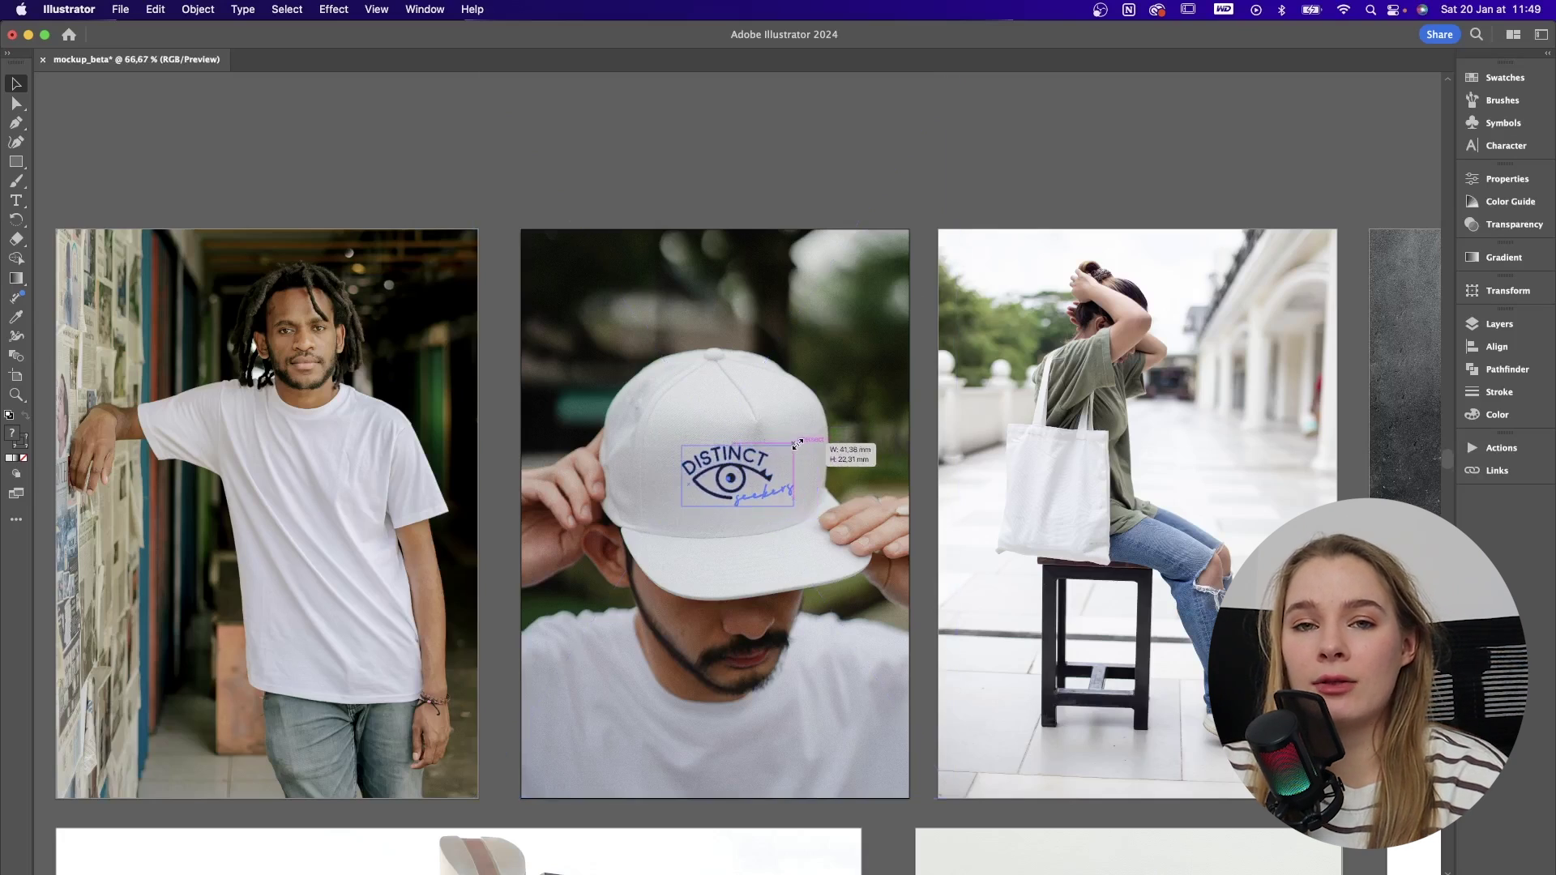
- Make the cap photo and logo into a mockup via Object > Mockup (Beta) > Make
scroll(798, 444, "down", 1)
scroll(798, 444, "left", 1)
left_click(897, 519)
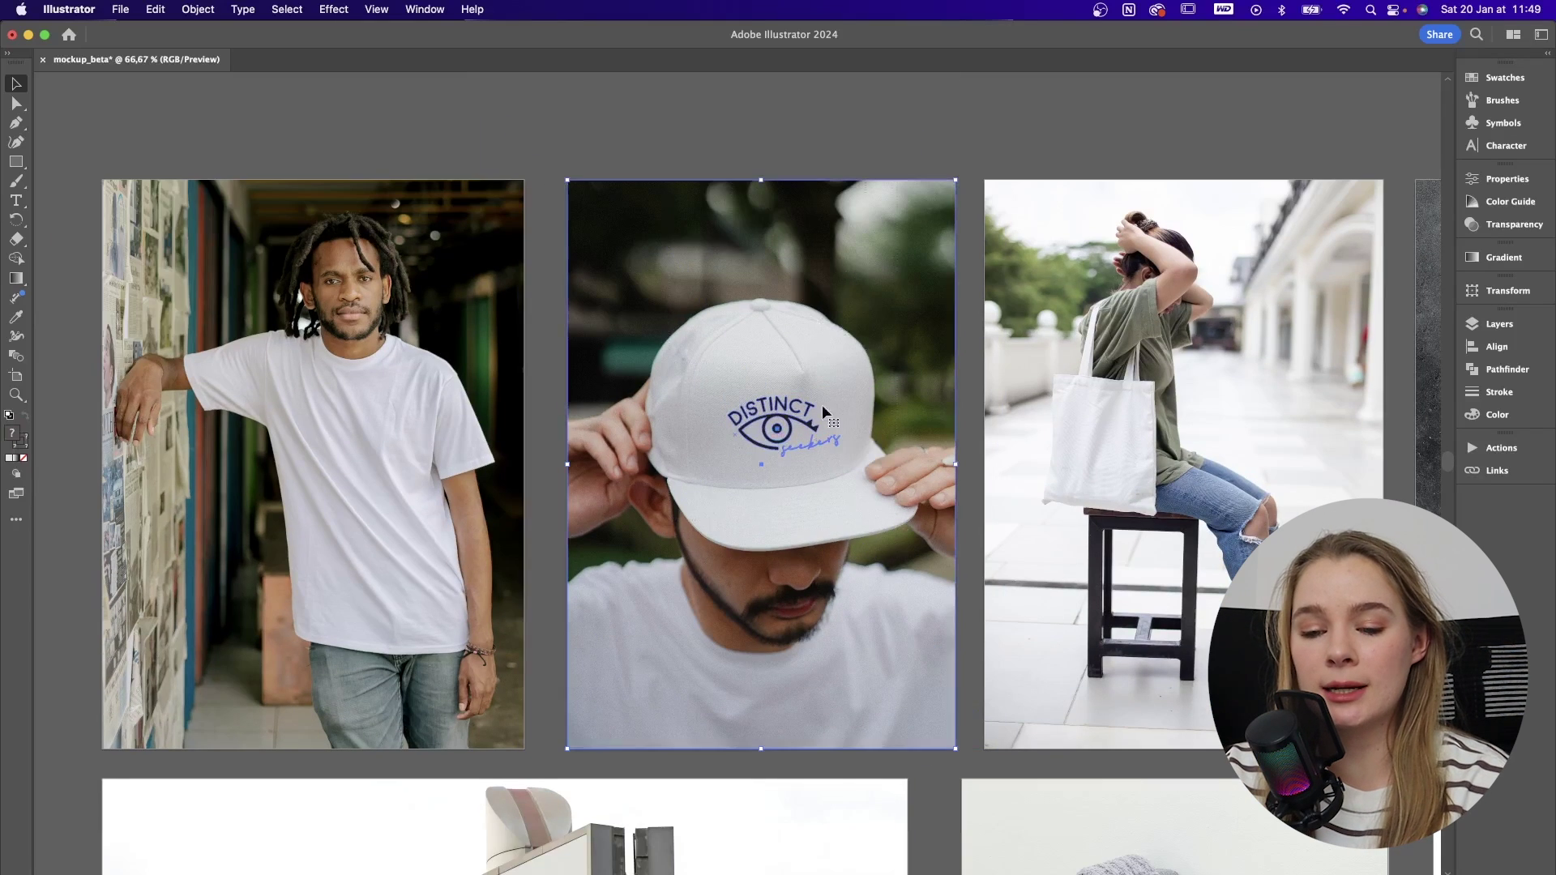
left_click(198, 9)
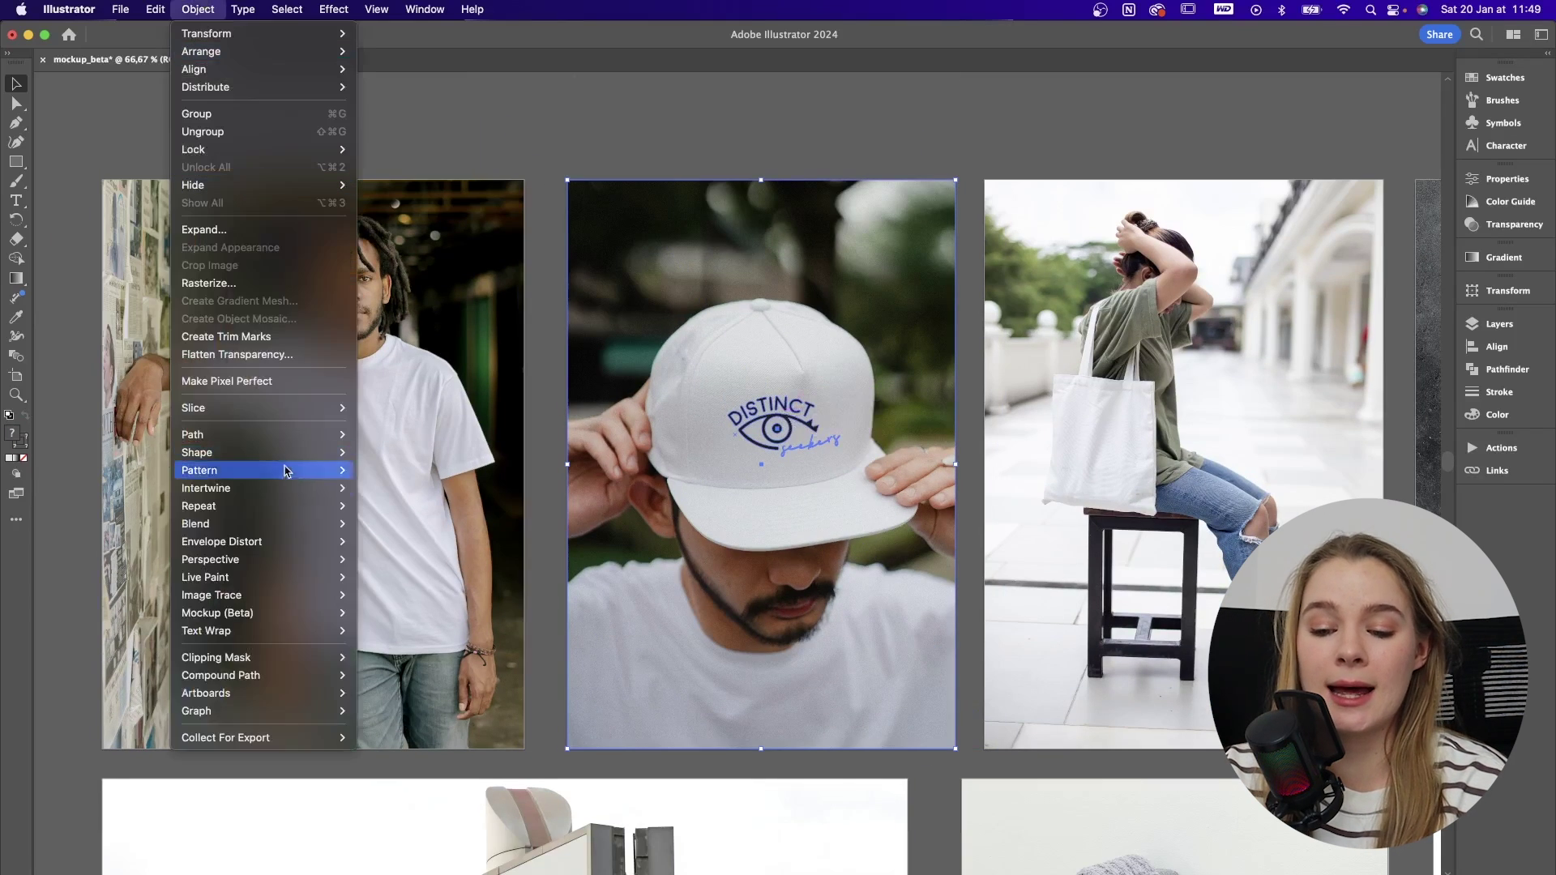
mouse_move(258, 614)
left_click(373, 613)
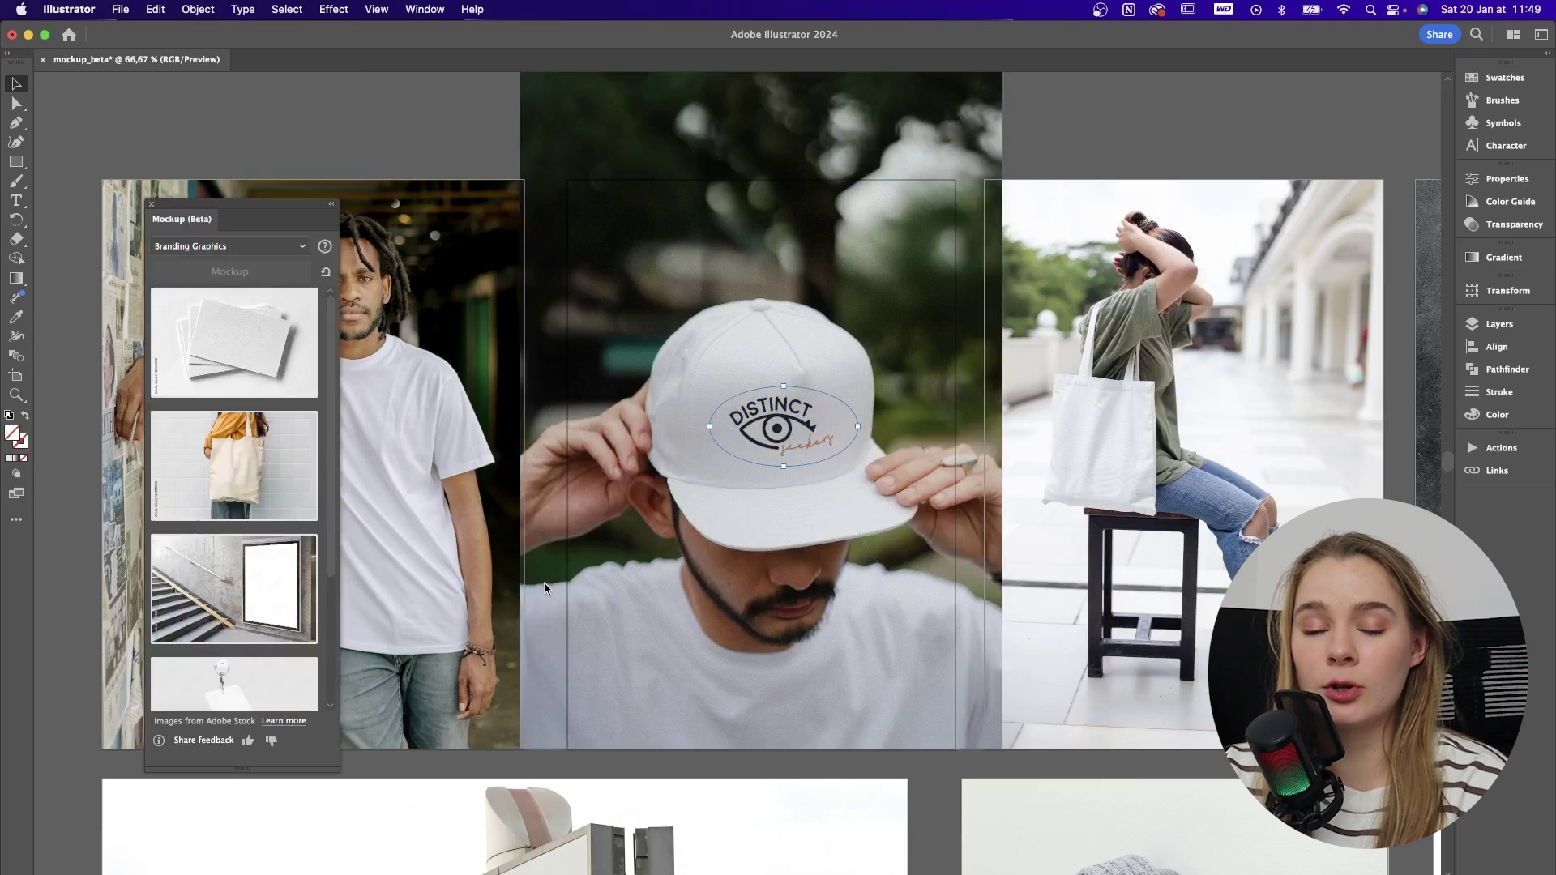
- Inside the cap mockup group, set the logo's blend mode to Multiply
scroll(266, 603, "down", 1)
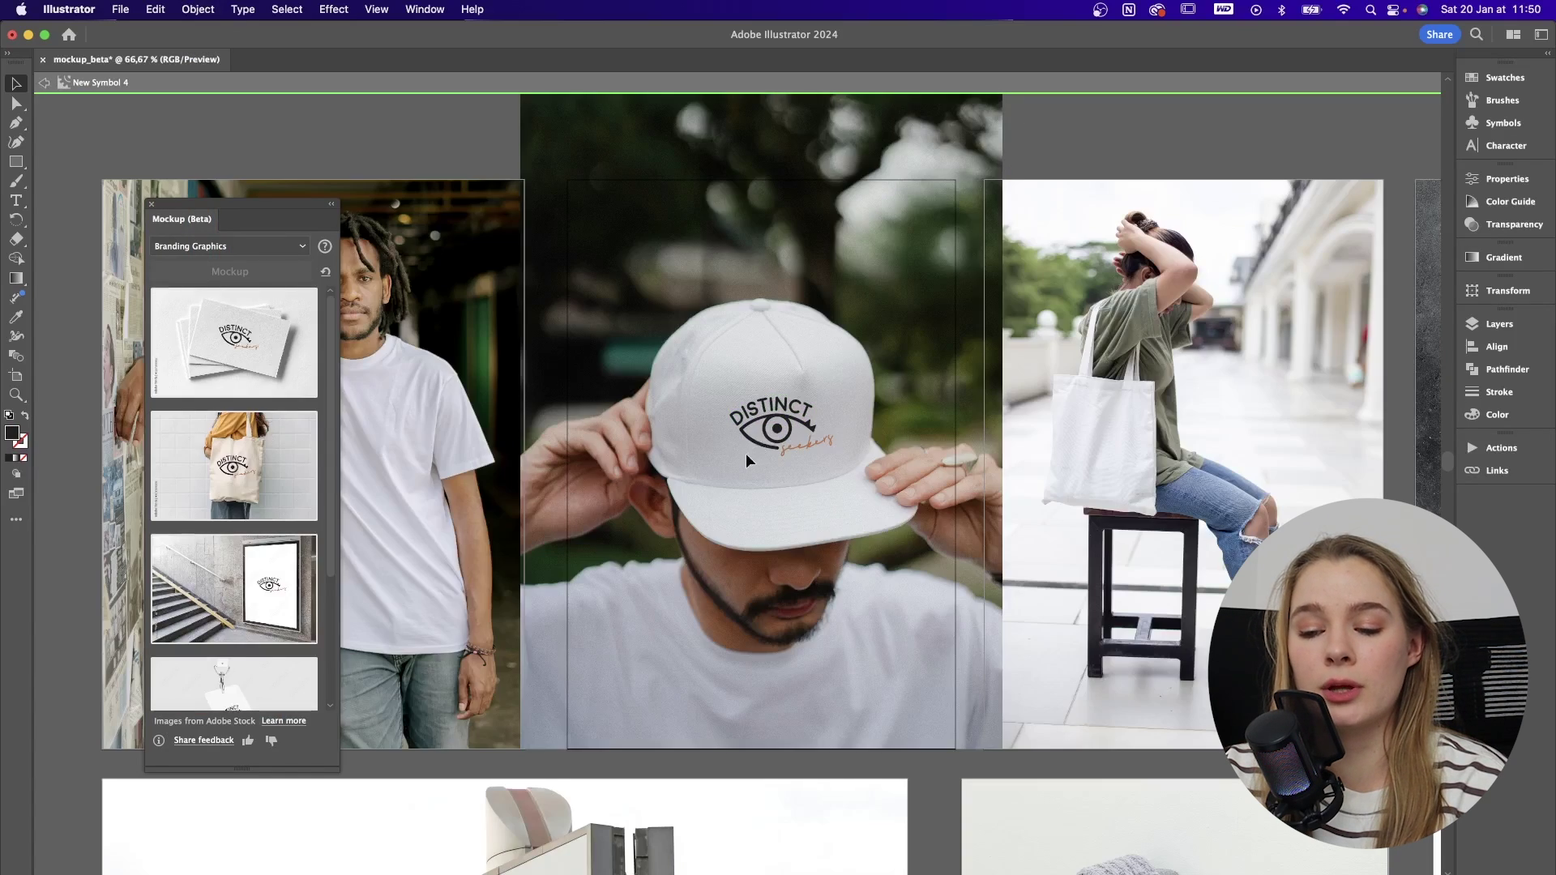
left_click(775, 425)
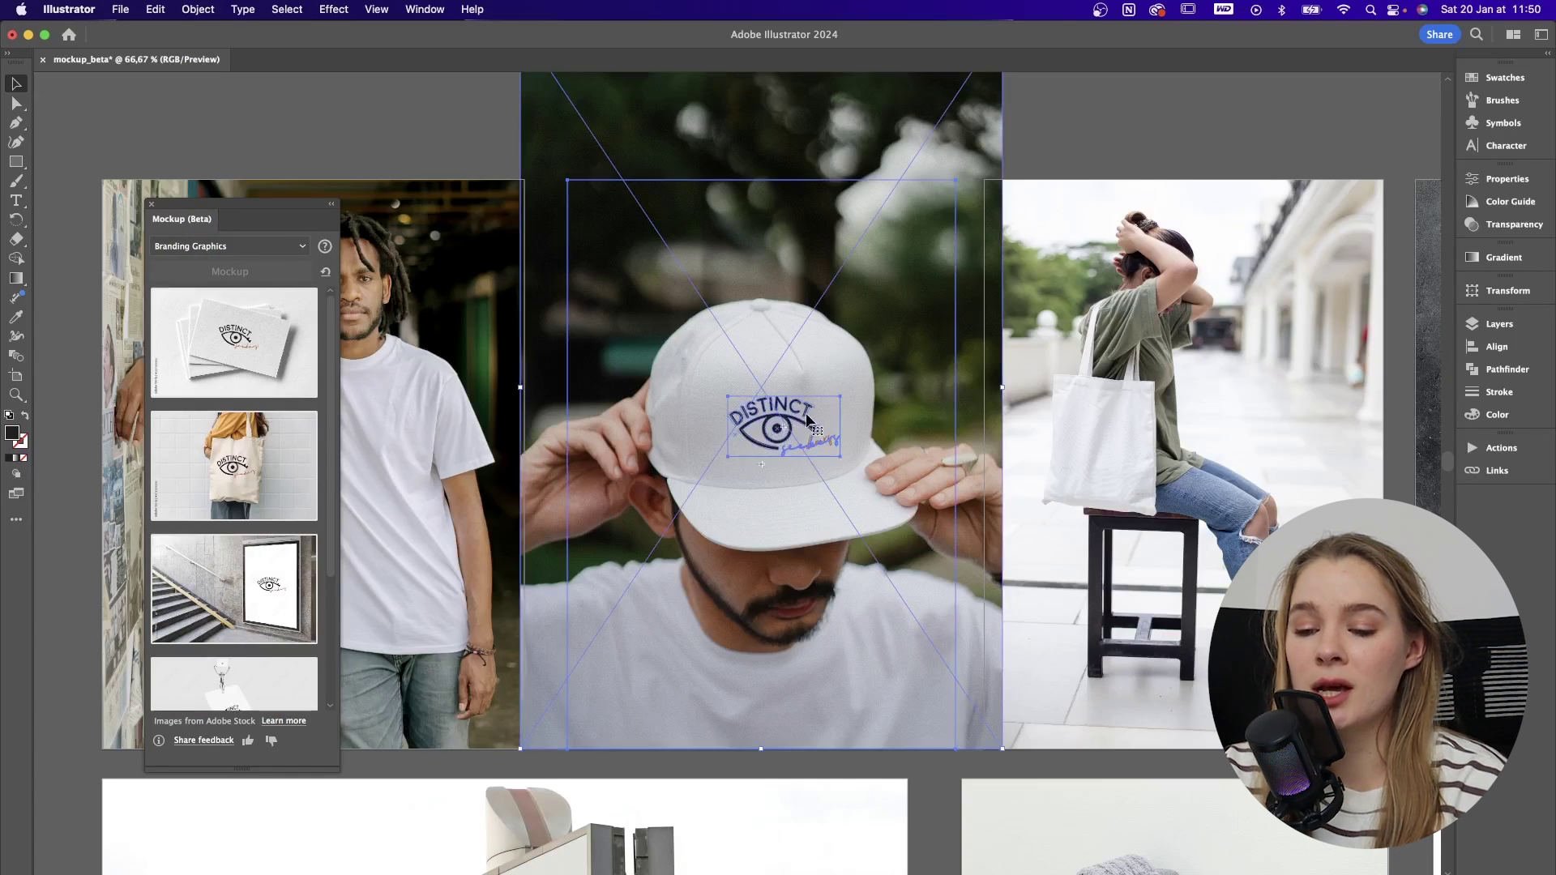
double_click(813, 420)
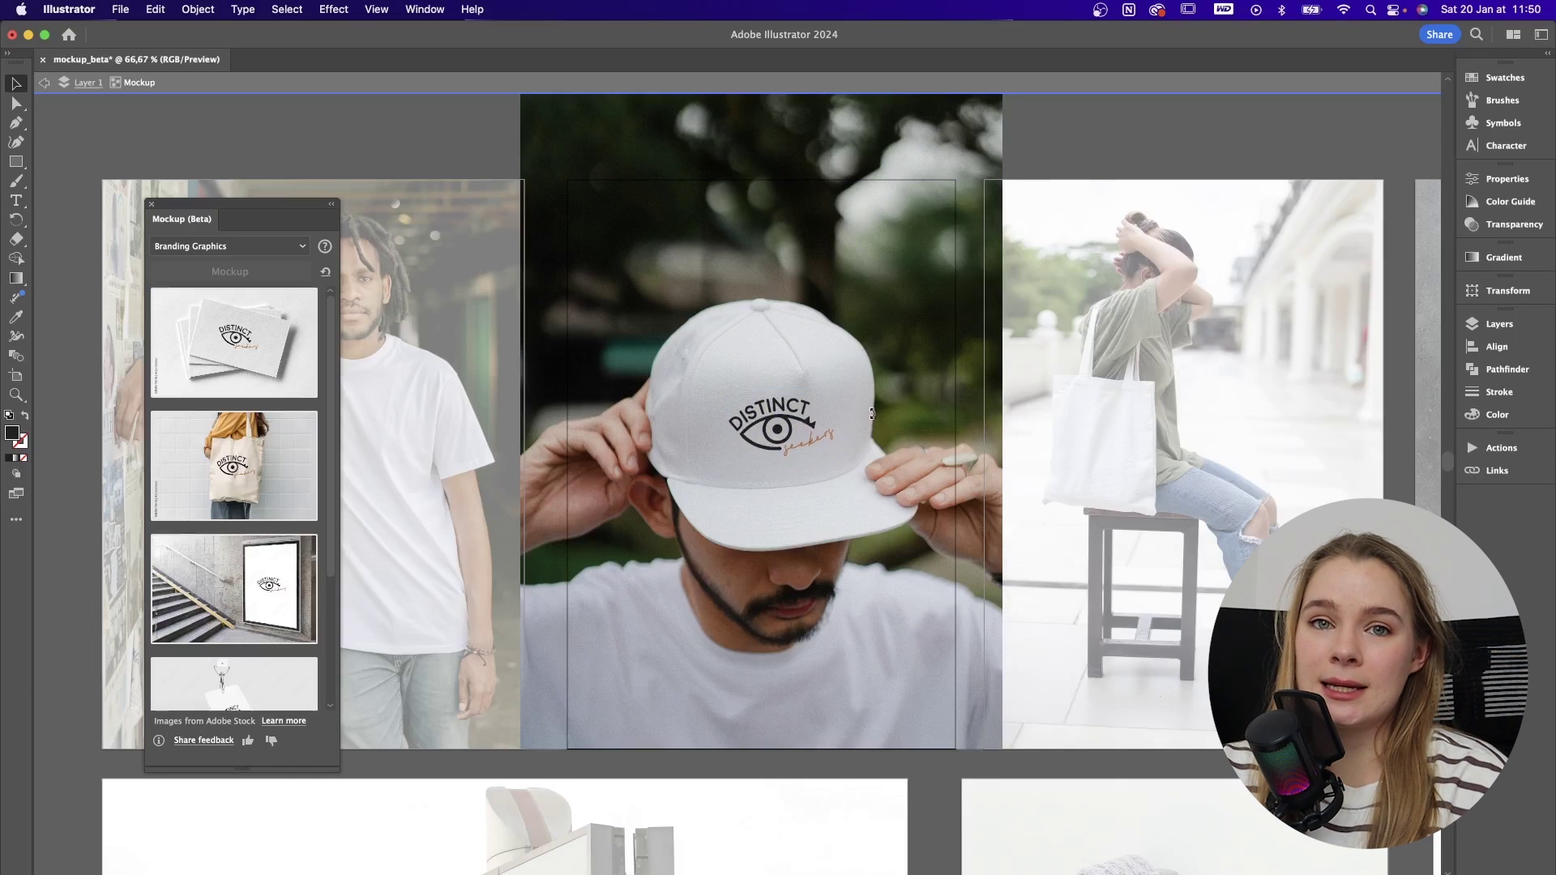
left_click(867, 418)
left_click(1508, 225)
left_click(1303, 196)
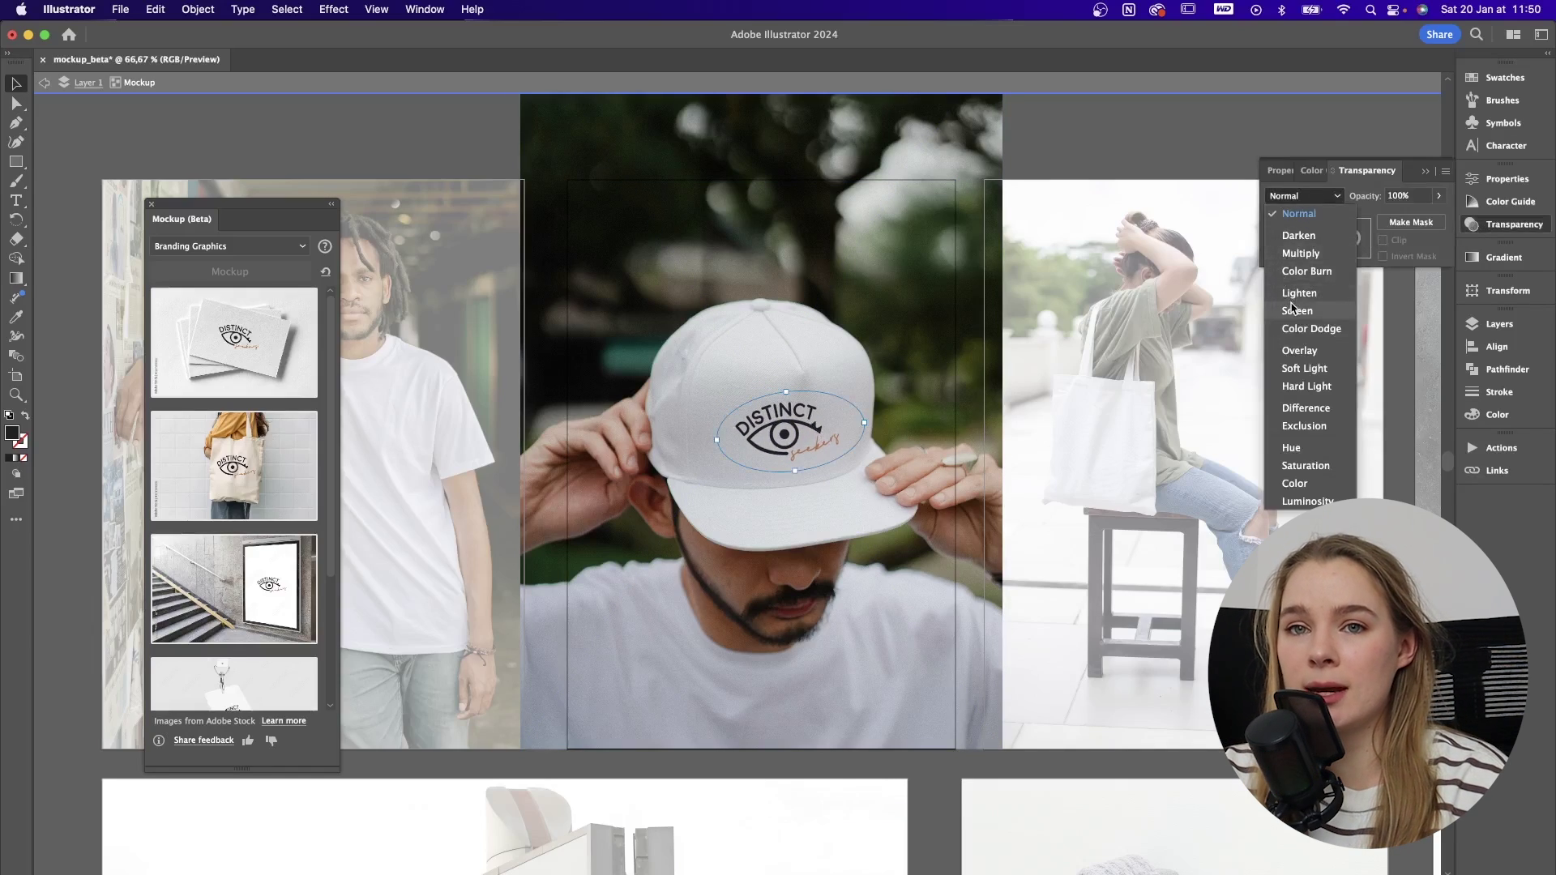
left_click(1301, 253)
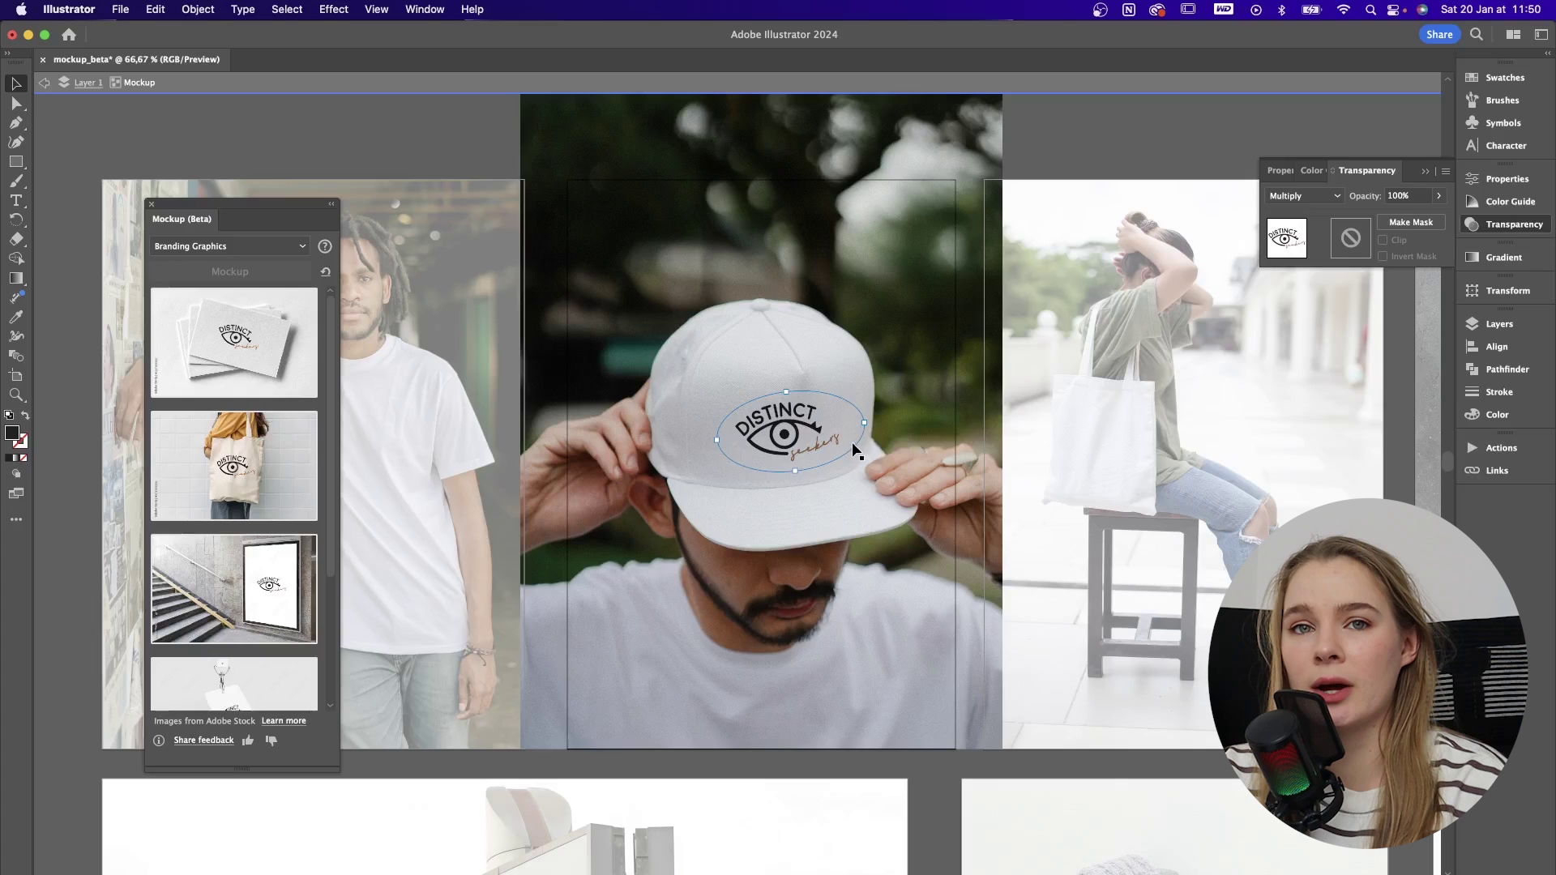
- Tilt and resize the logo to follow the cap, then exit the mockup group
mouse_move(869, 422)
left_mouse_down()
mouse_move(883, 421)
mouse_move(872, 412)
left_mouse_up()
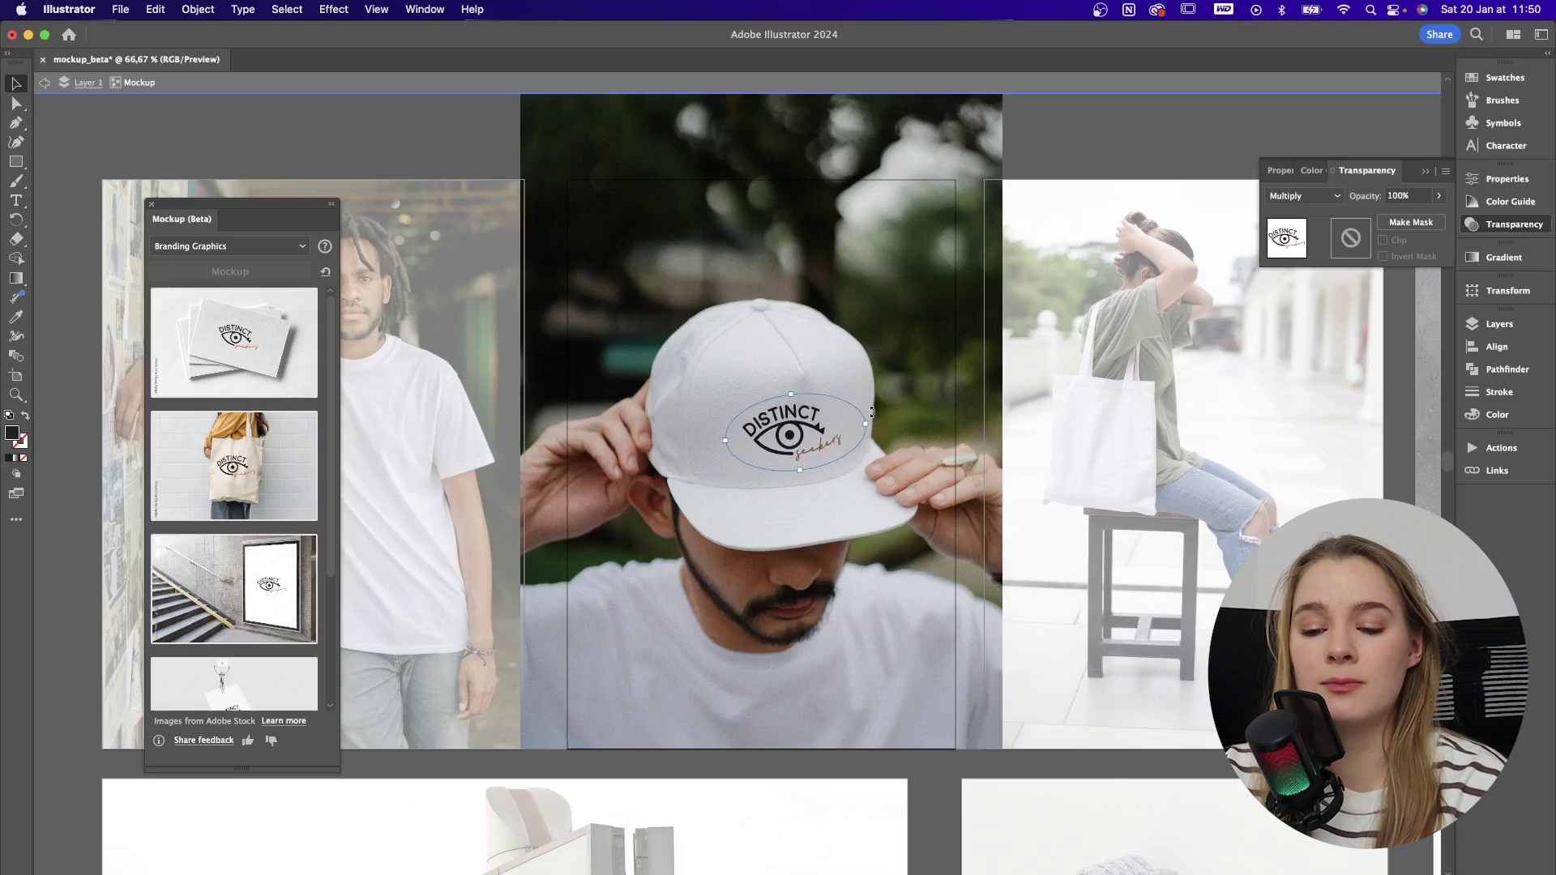
key("Escape")
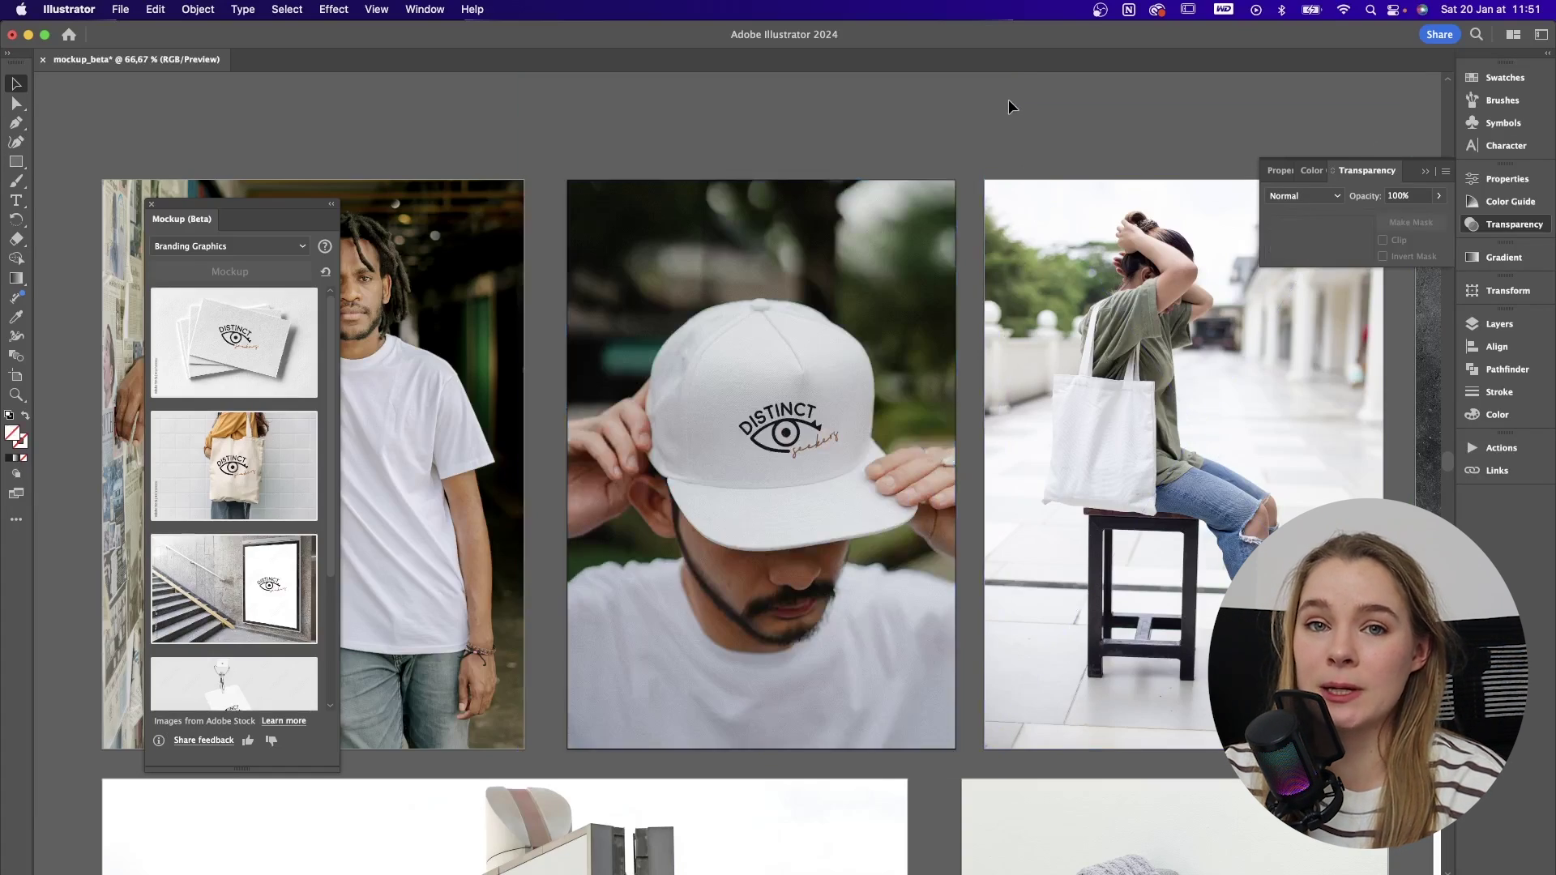
key("super+minus")
key("super+minus")
left_click(298, 437)
- Place the Woofit artwork over the billboard and try Object > Envelope Distort on it
left_click_drag(298, 438, 922, 589)
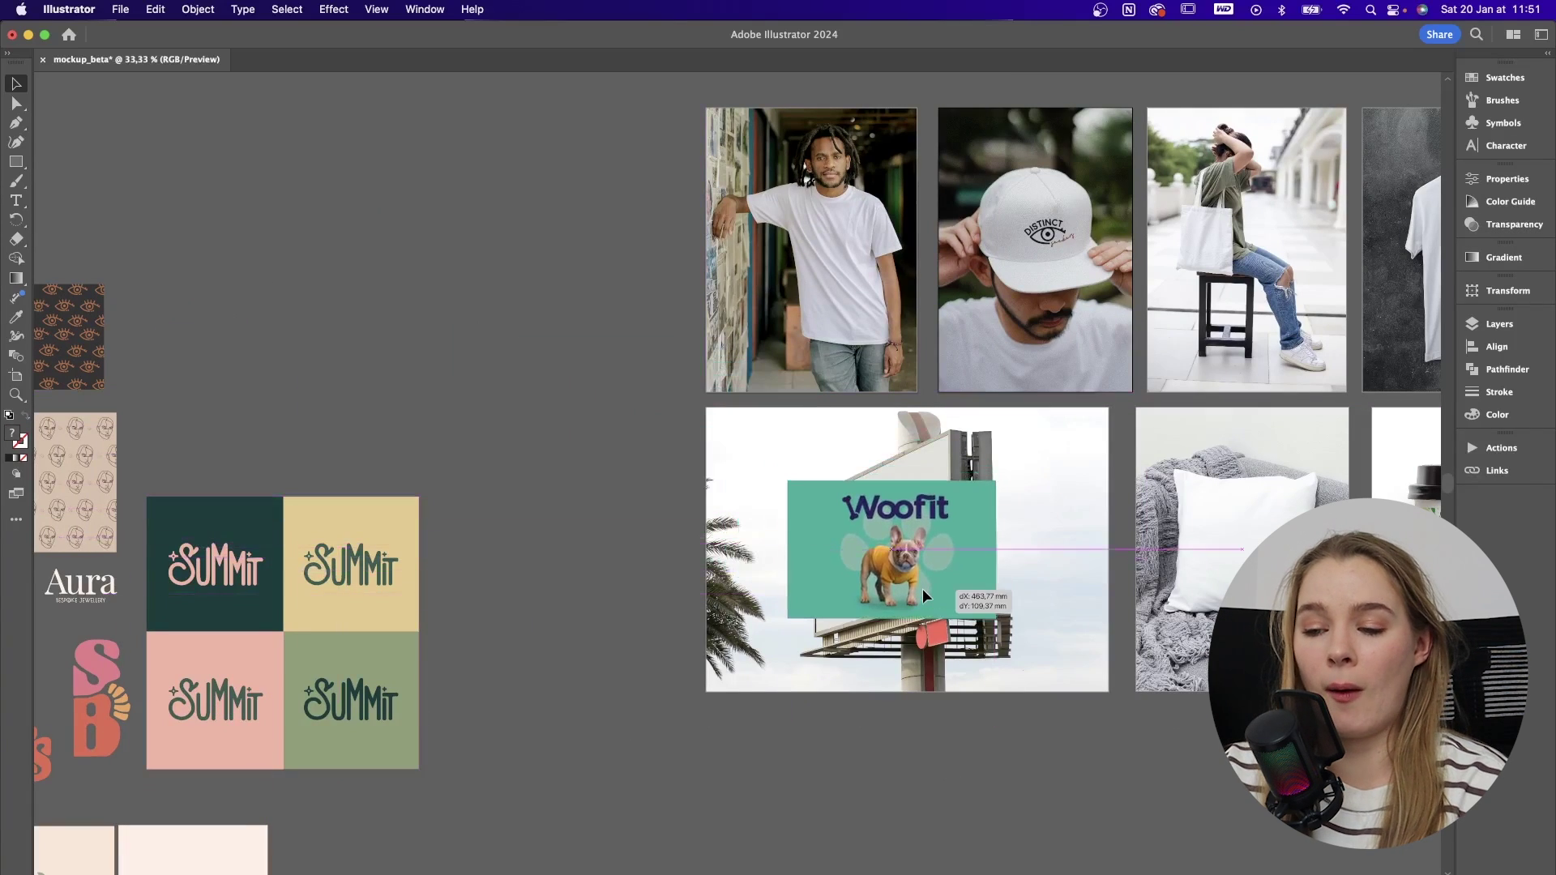
key("super+plus")
left_click(197, 8)
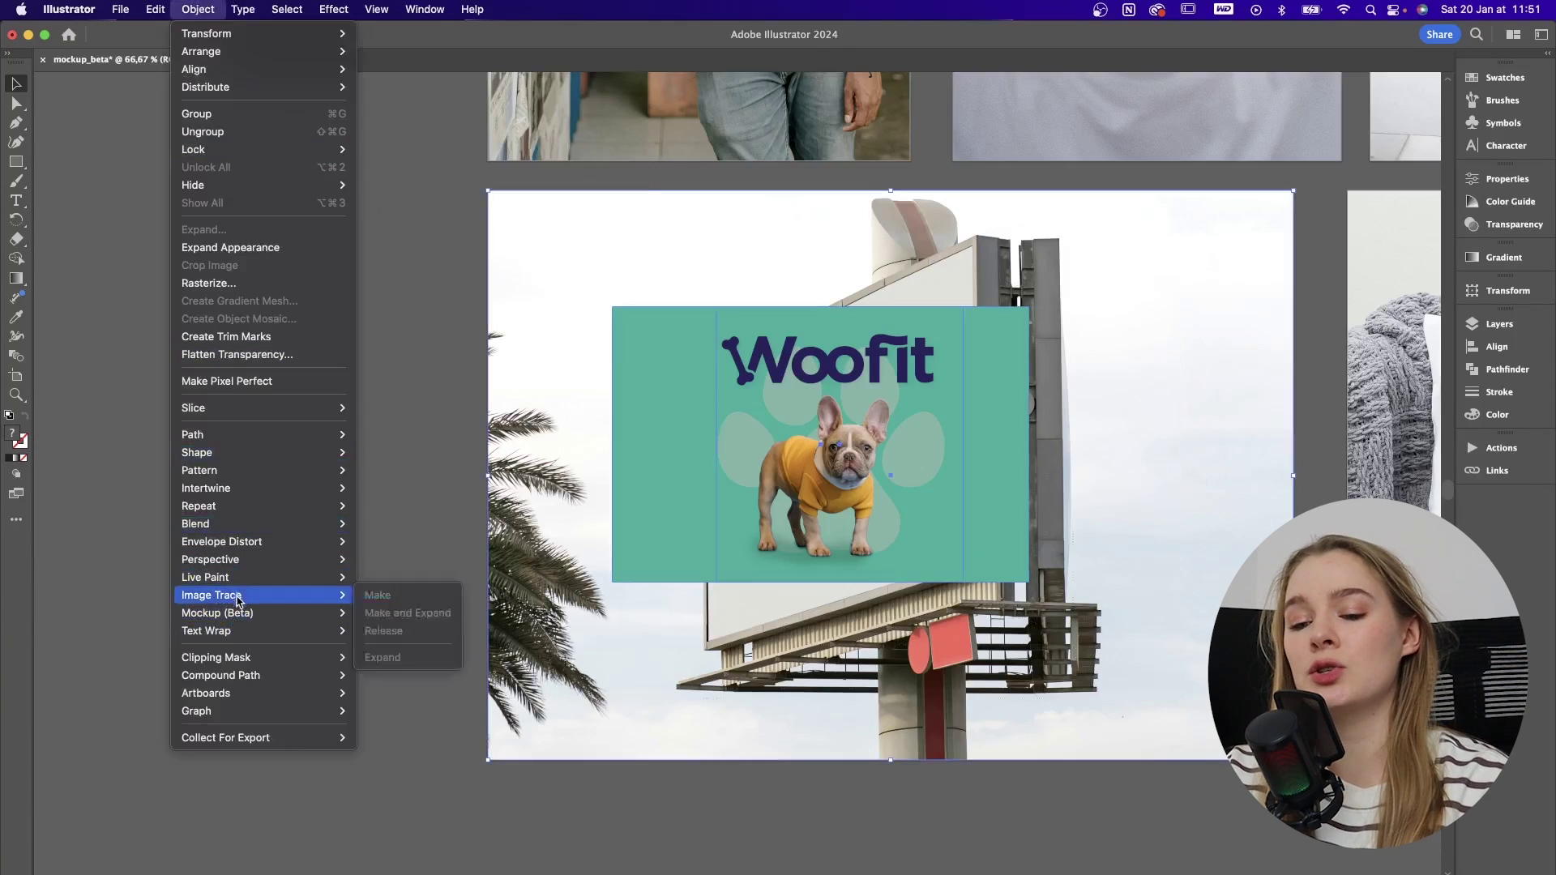
left_click(403, 614)
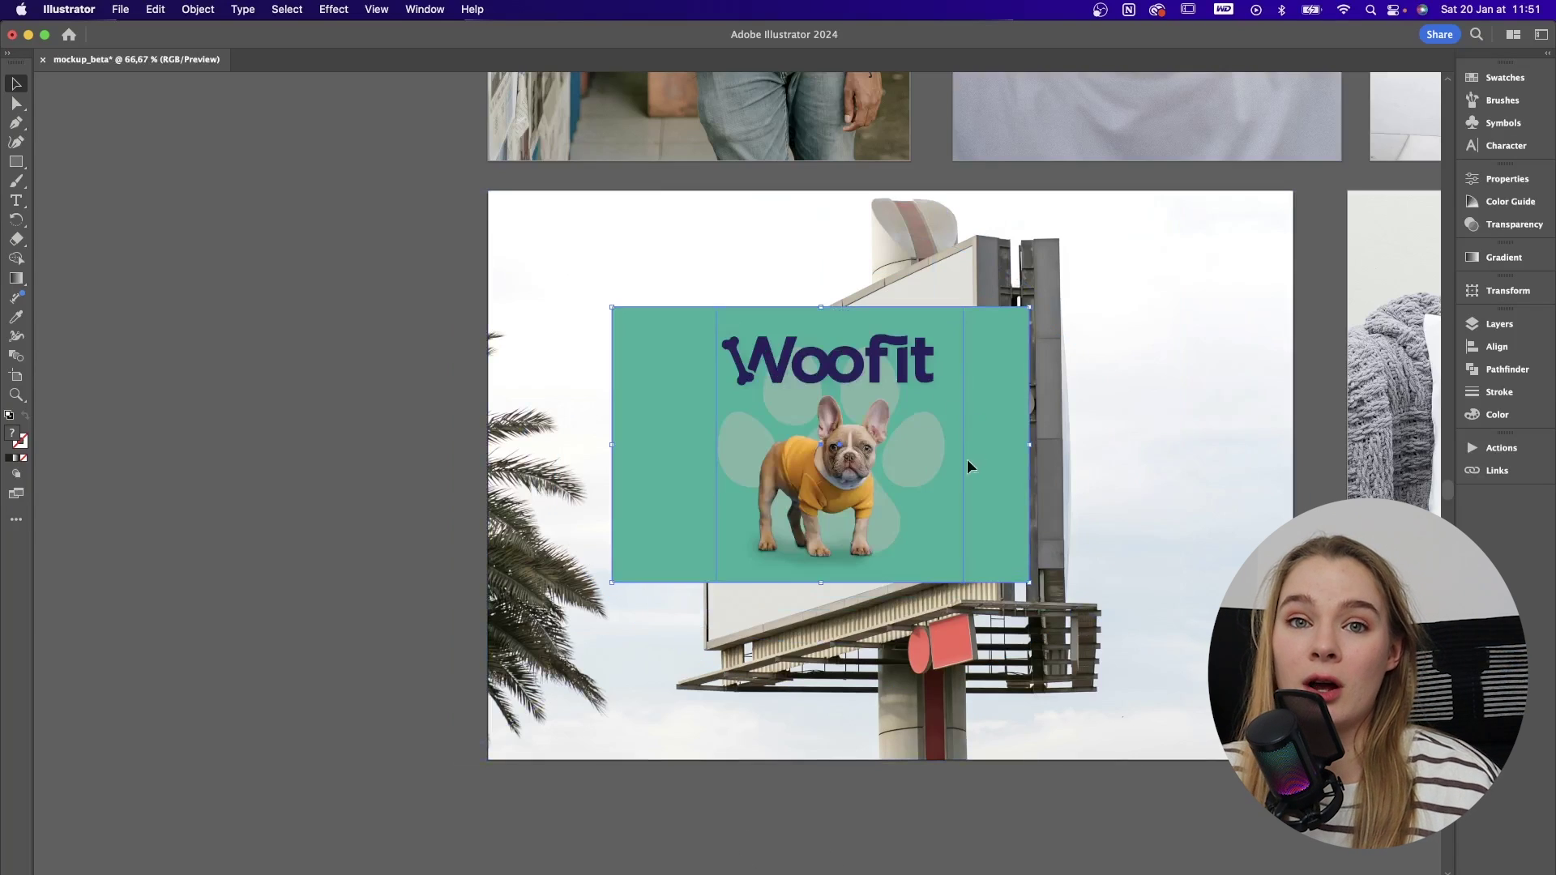
- Ungroup the Woofit artwork and move only its wordmark onto the billboard
left_click_drag(969, 466, 269, 473)
right_click(237, 473)
left_click(310, 289)
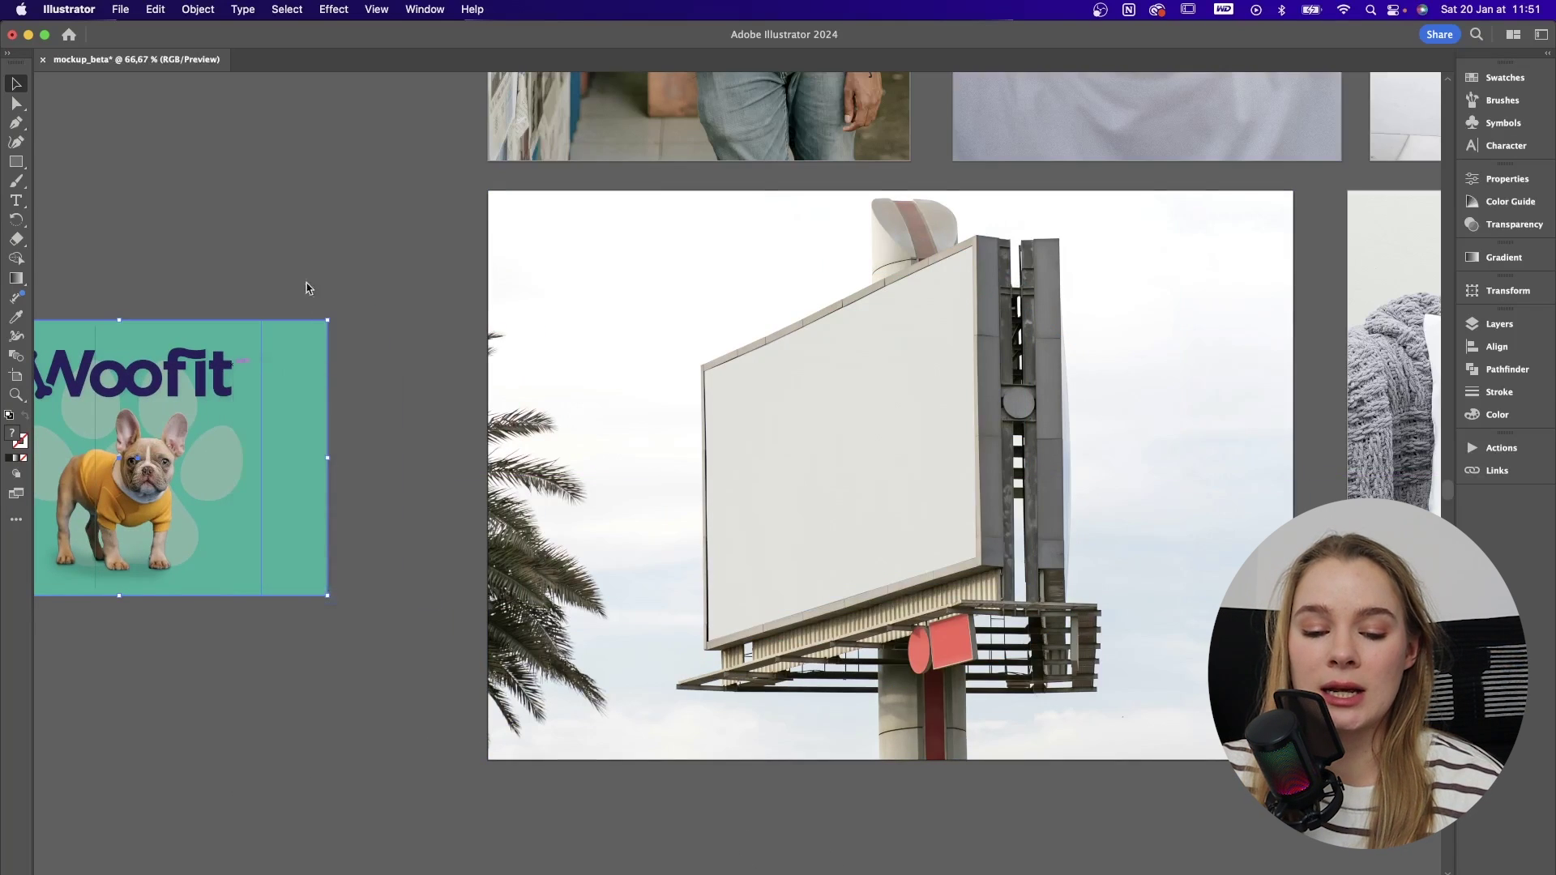
scroll(309, 289, "left", 5)
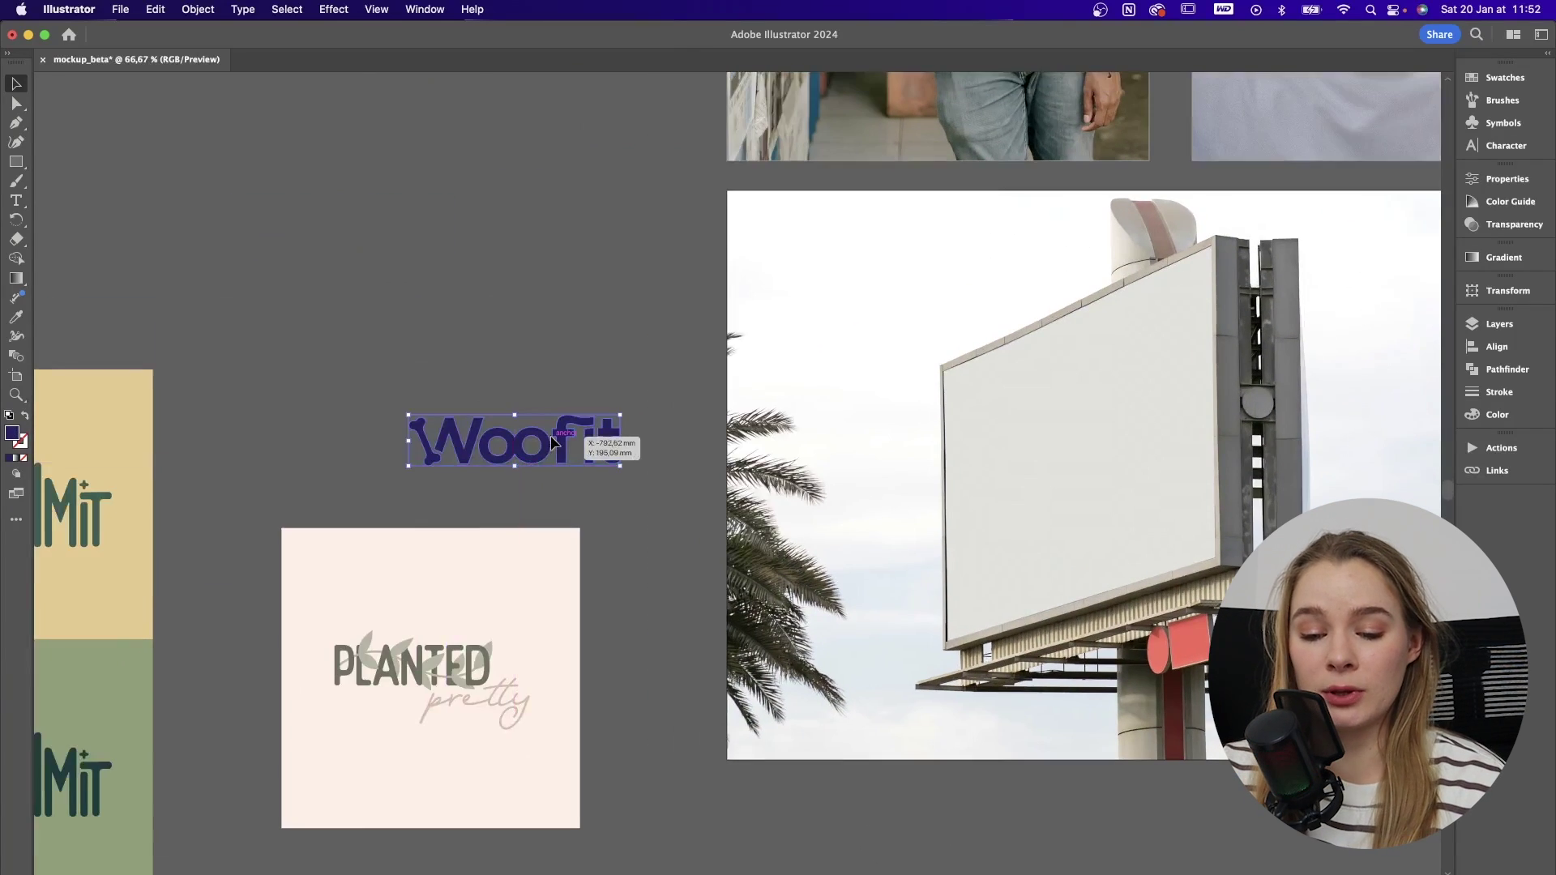
left_click_drag(556, 439, 1063, 461)
left_click(1129, 475)
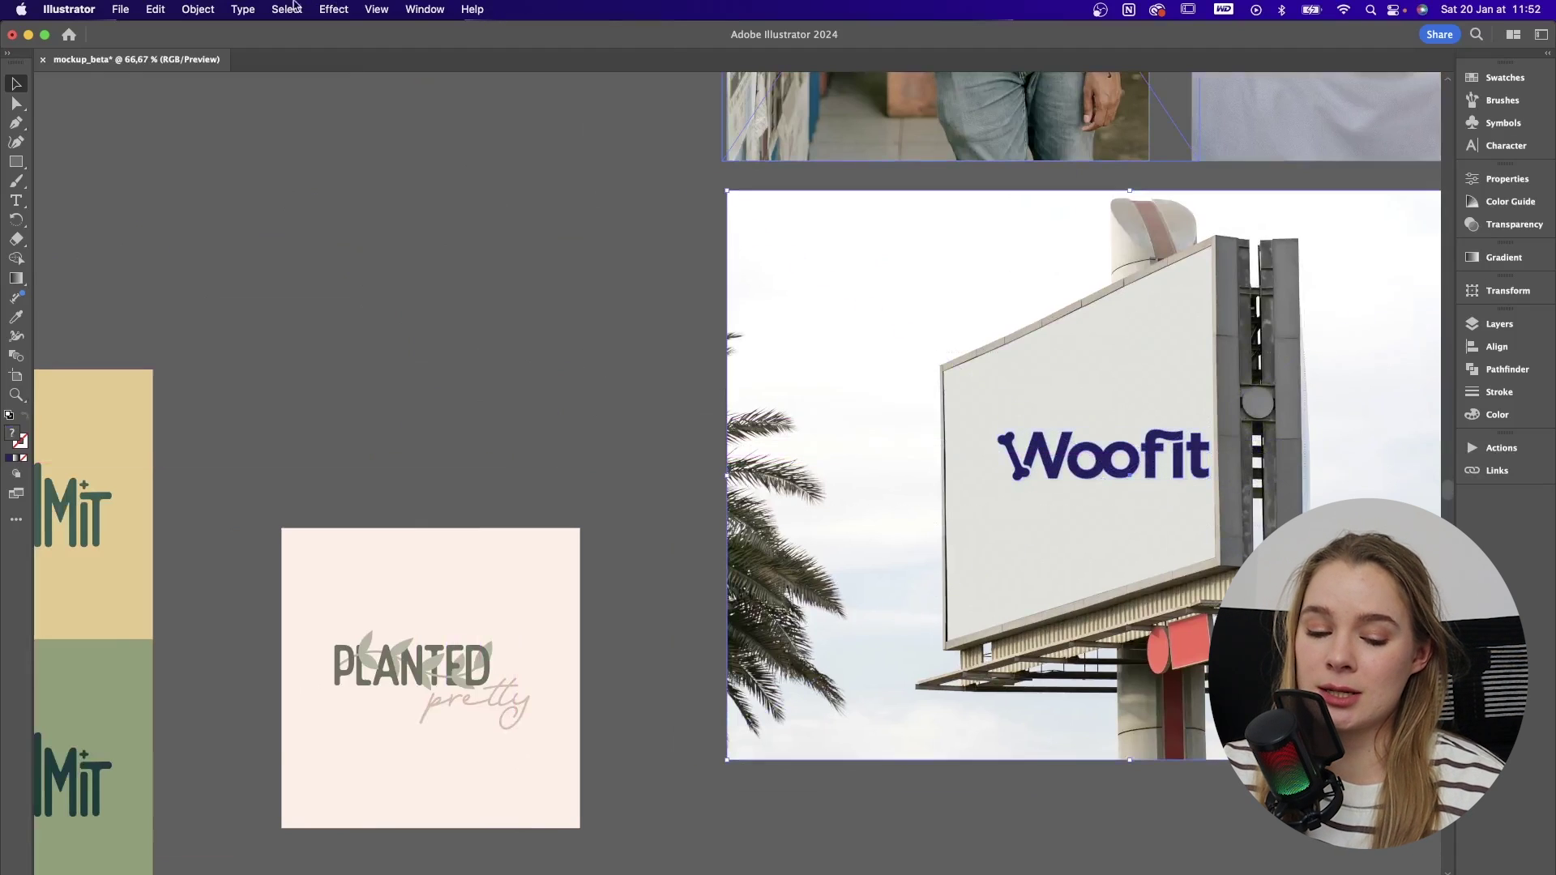
- Mockup the Woofit wordmark onto the billboard, shifted and rotated to the panel's angle
left_click(198, 9)
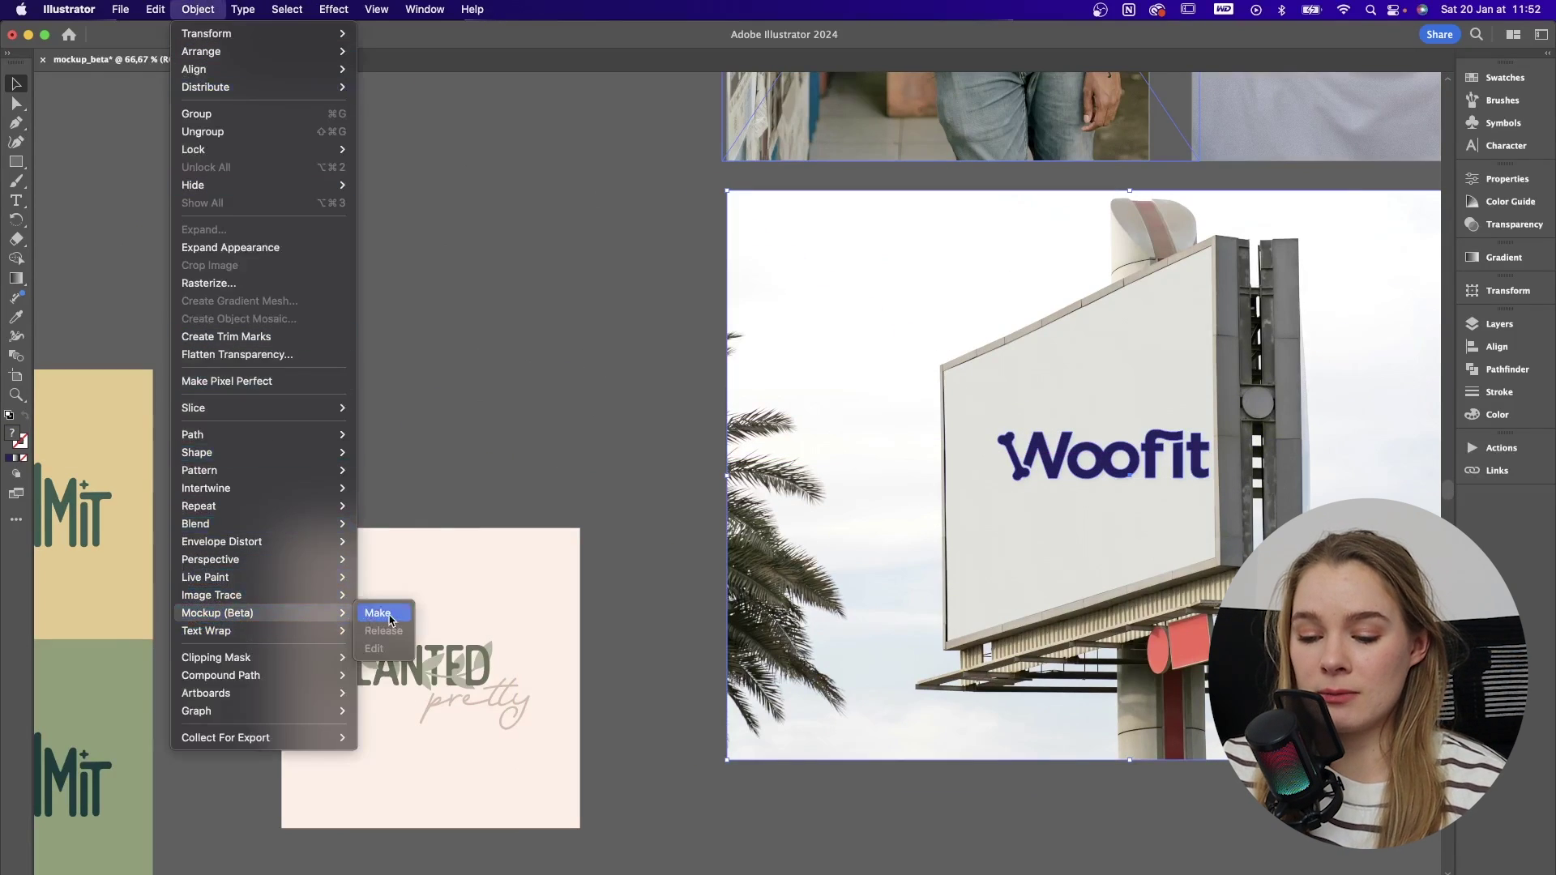
left_click(390, 618)
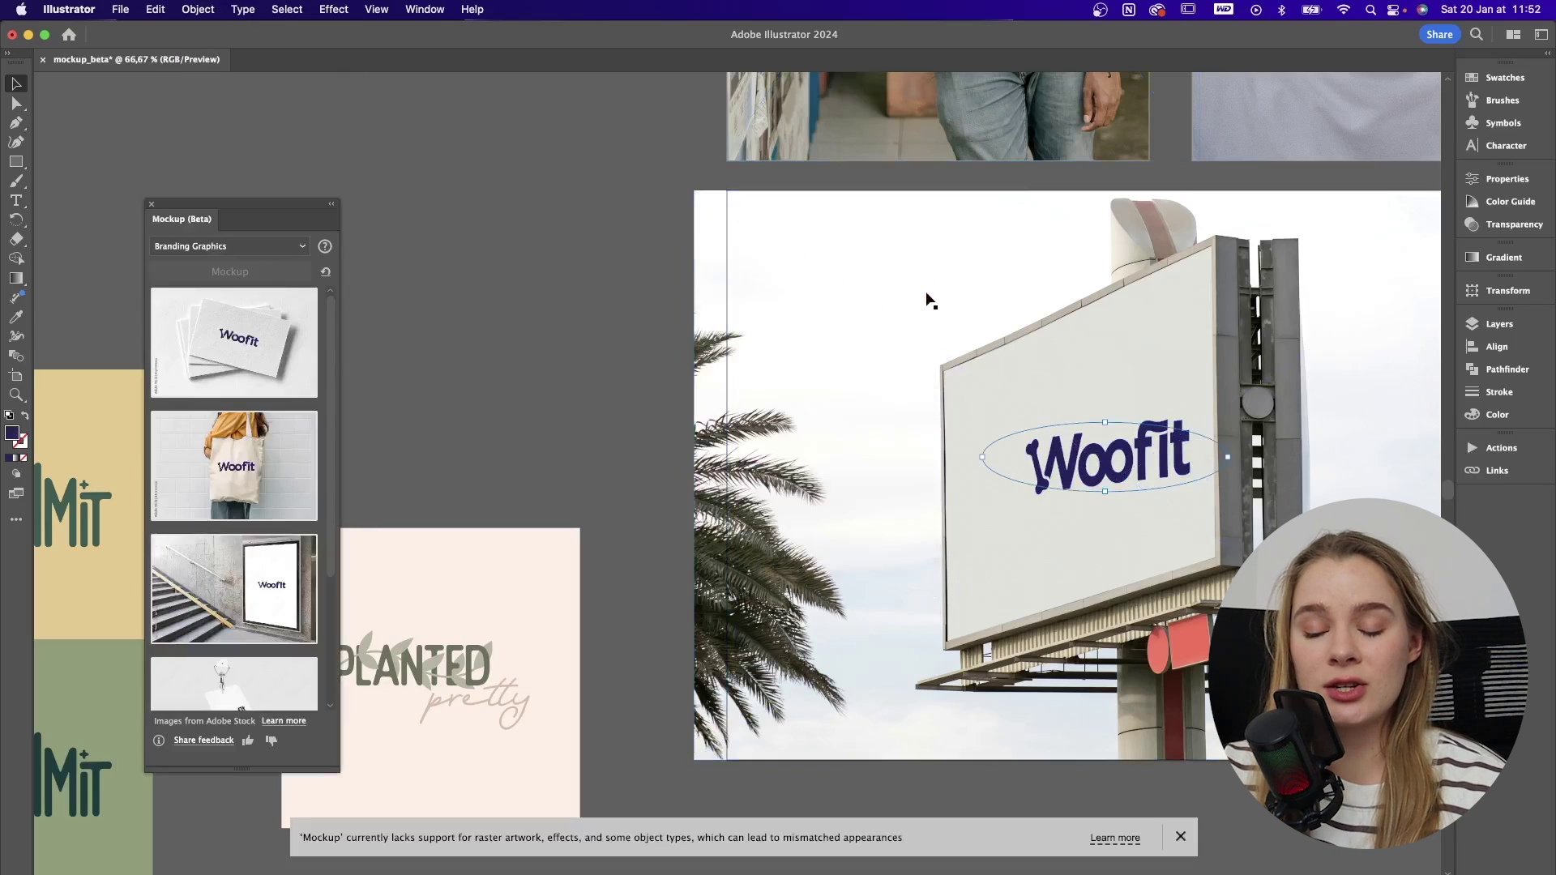
scroll(927, 299, "right", 5)
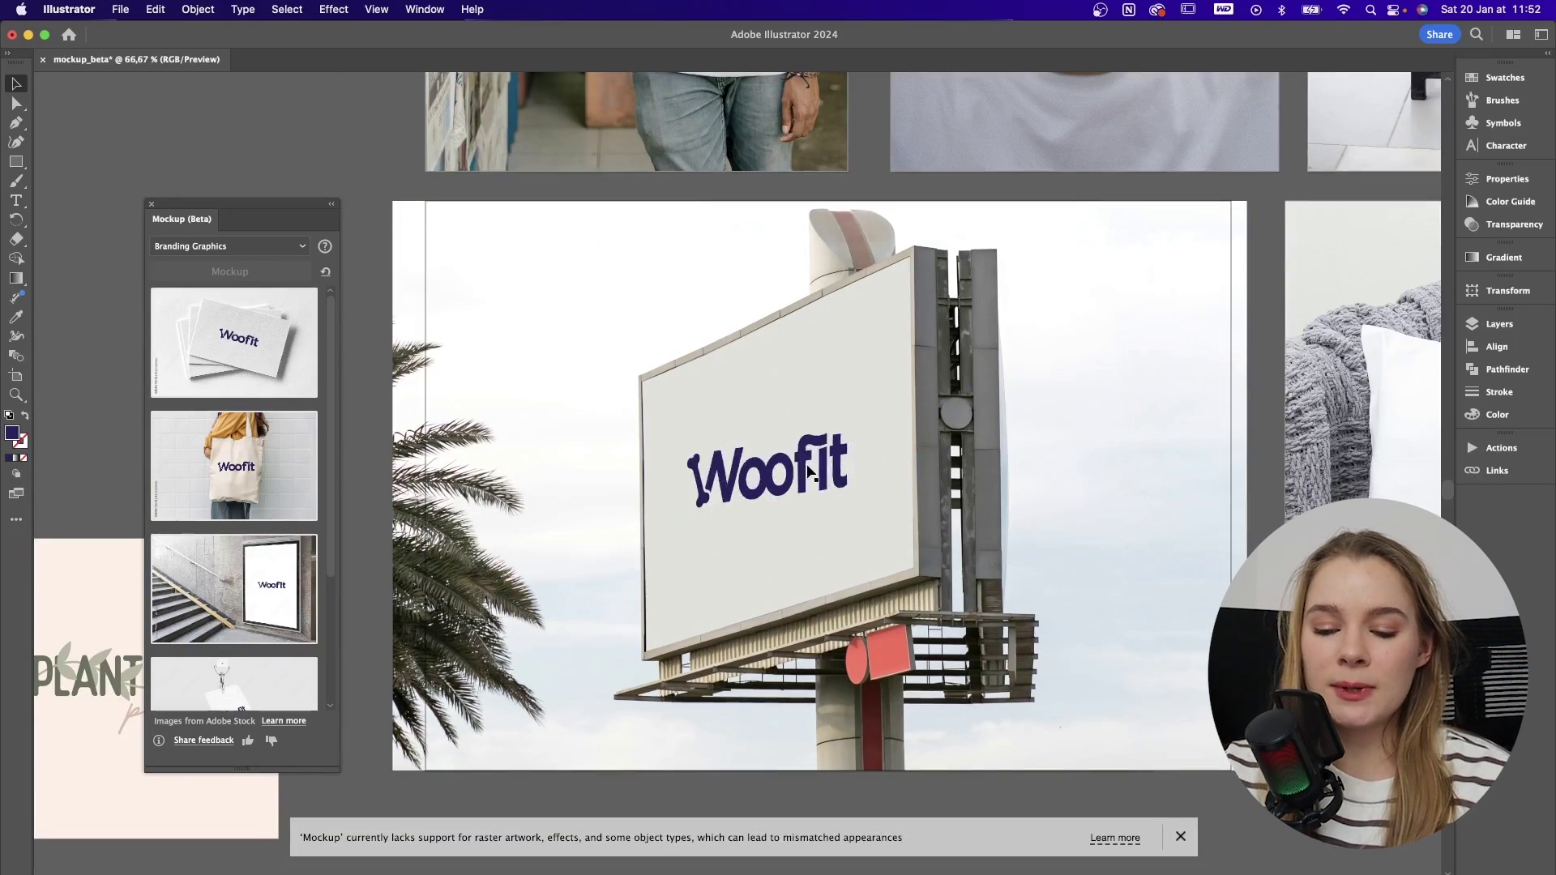
left_click_drag(807, 470, 906, 520)
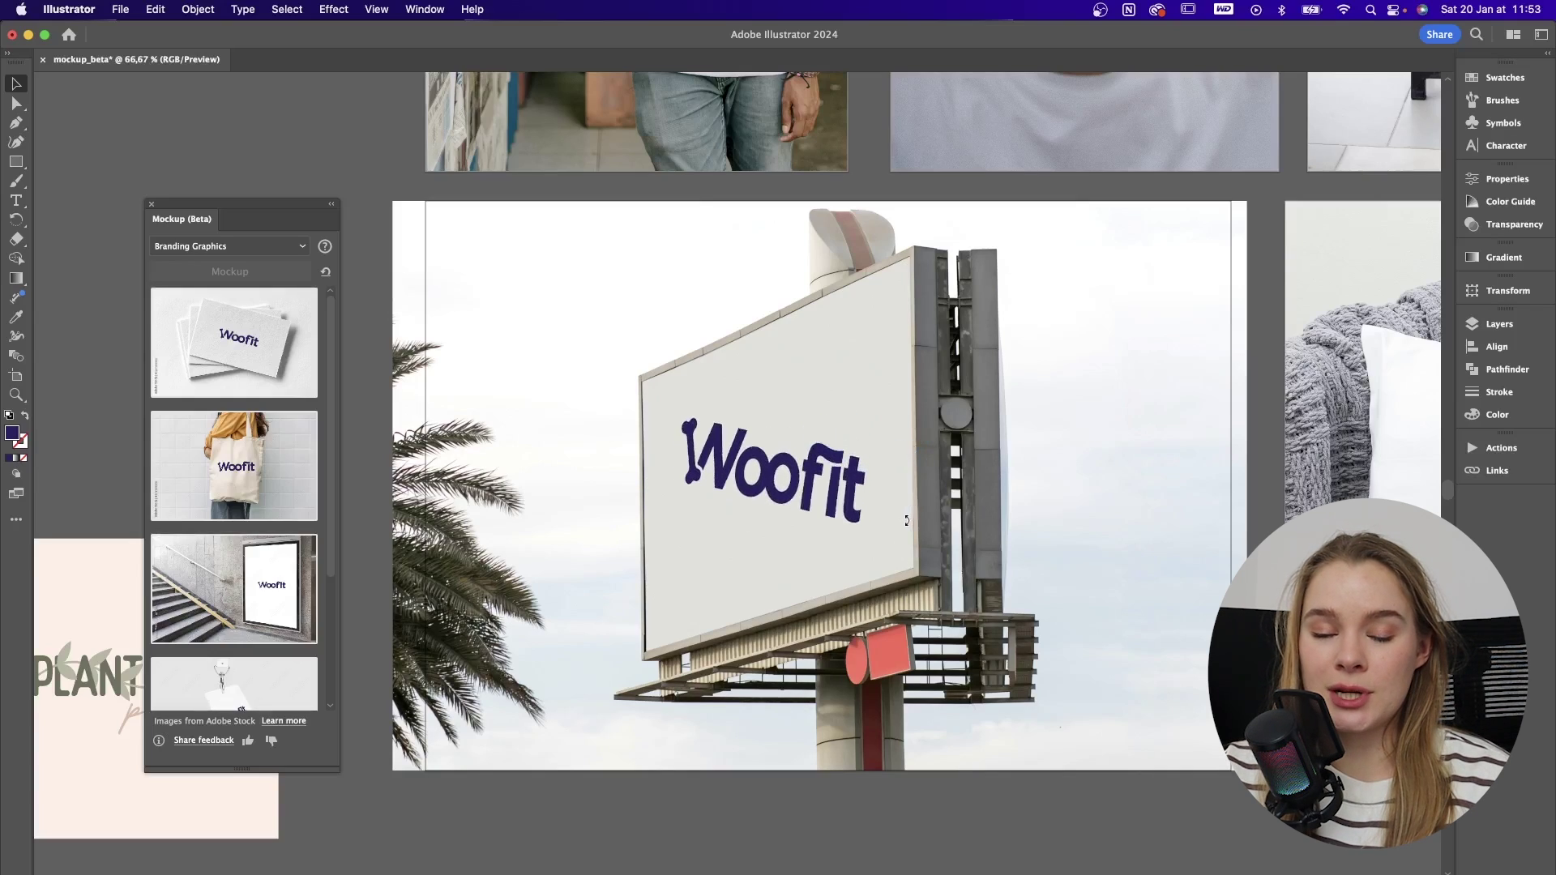
left_click_drag(948, 418, 806, 458)
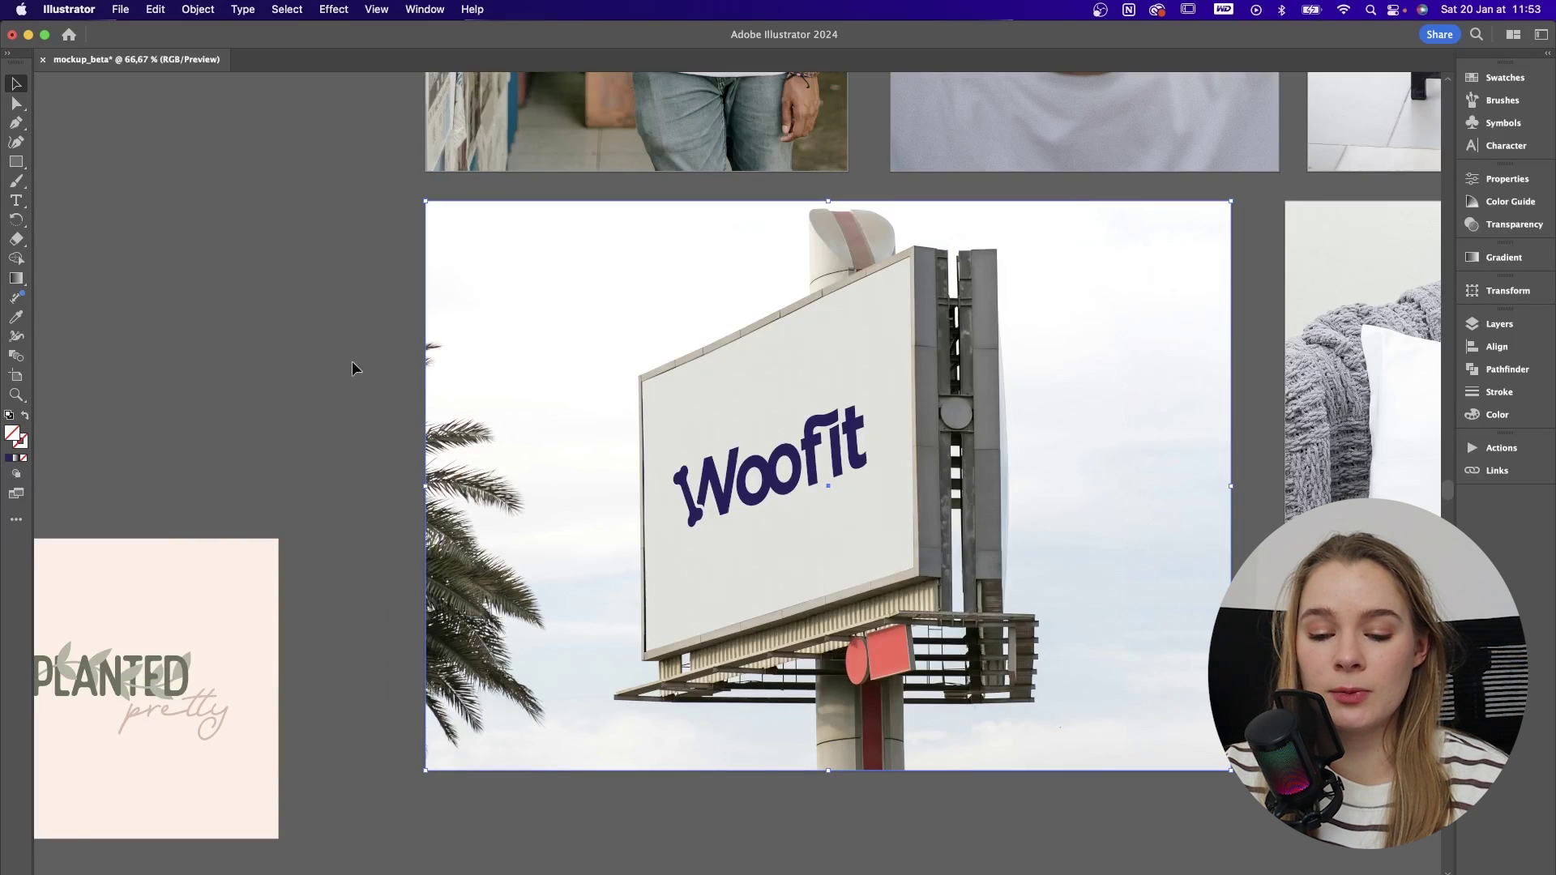
- Drag the PLANTED pretty artwork onto the cushion and the SB logo onto the tote bag
scroll(91, 525, "down", 1)
left_click_drag(149, 726, 1183, 567)
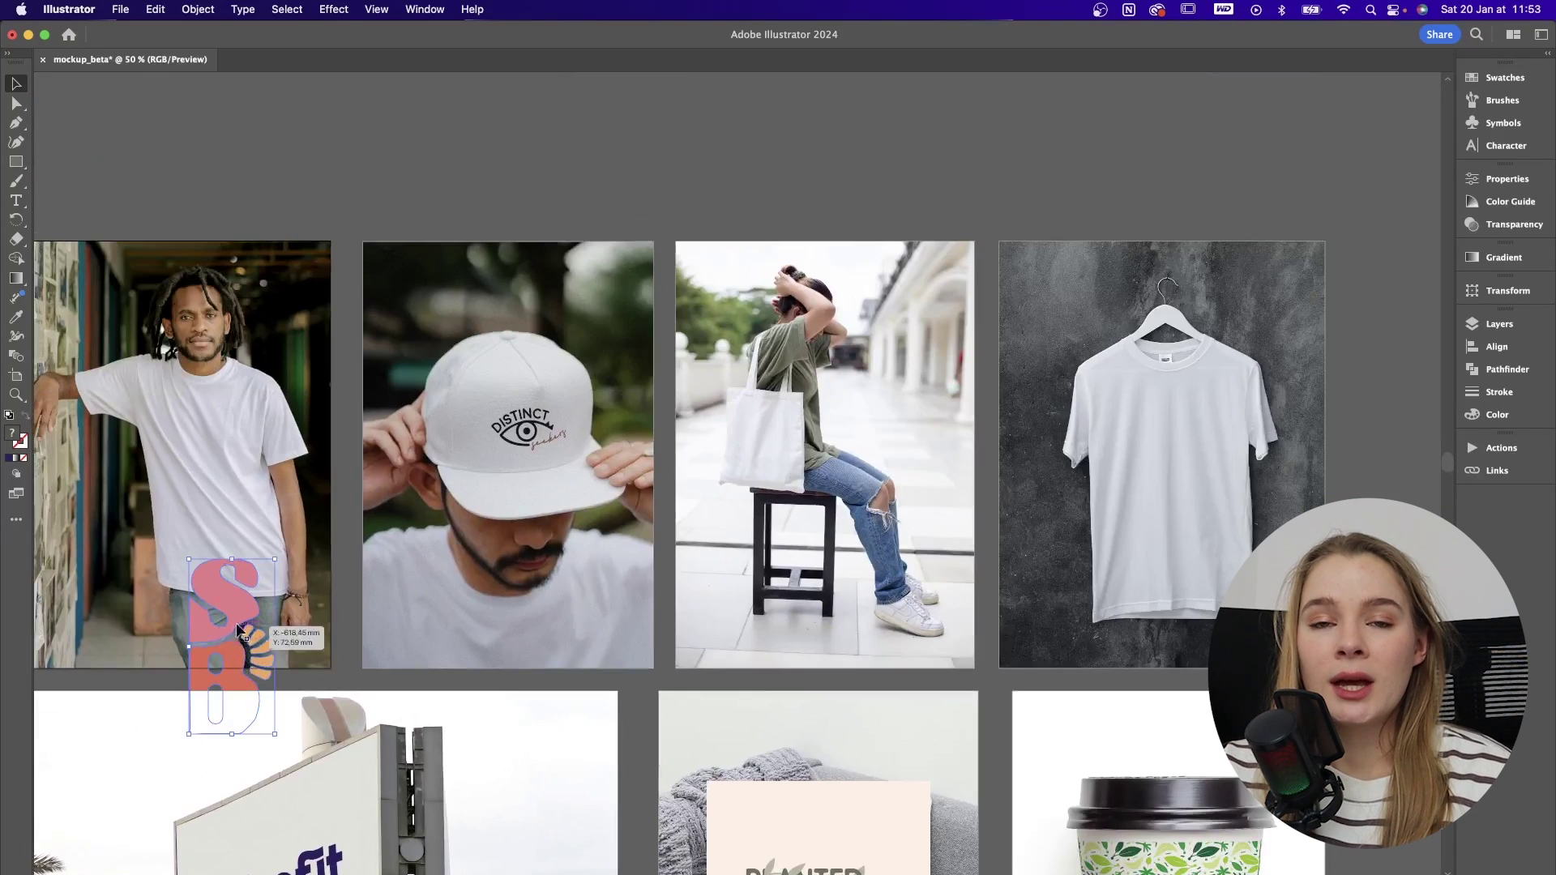
left_click_drag(235, 640, 768, 427)
- Wrap the SB logo onto the tote bag as a mockup blended with Multiply
scroll(788, 414, "up", 2)
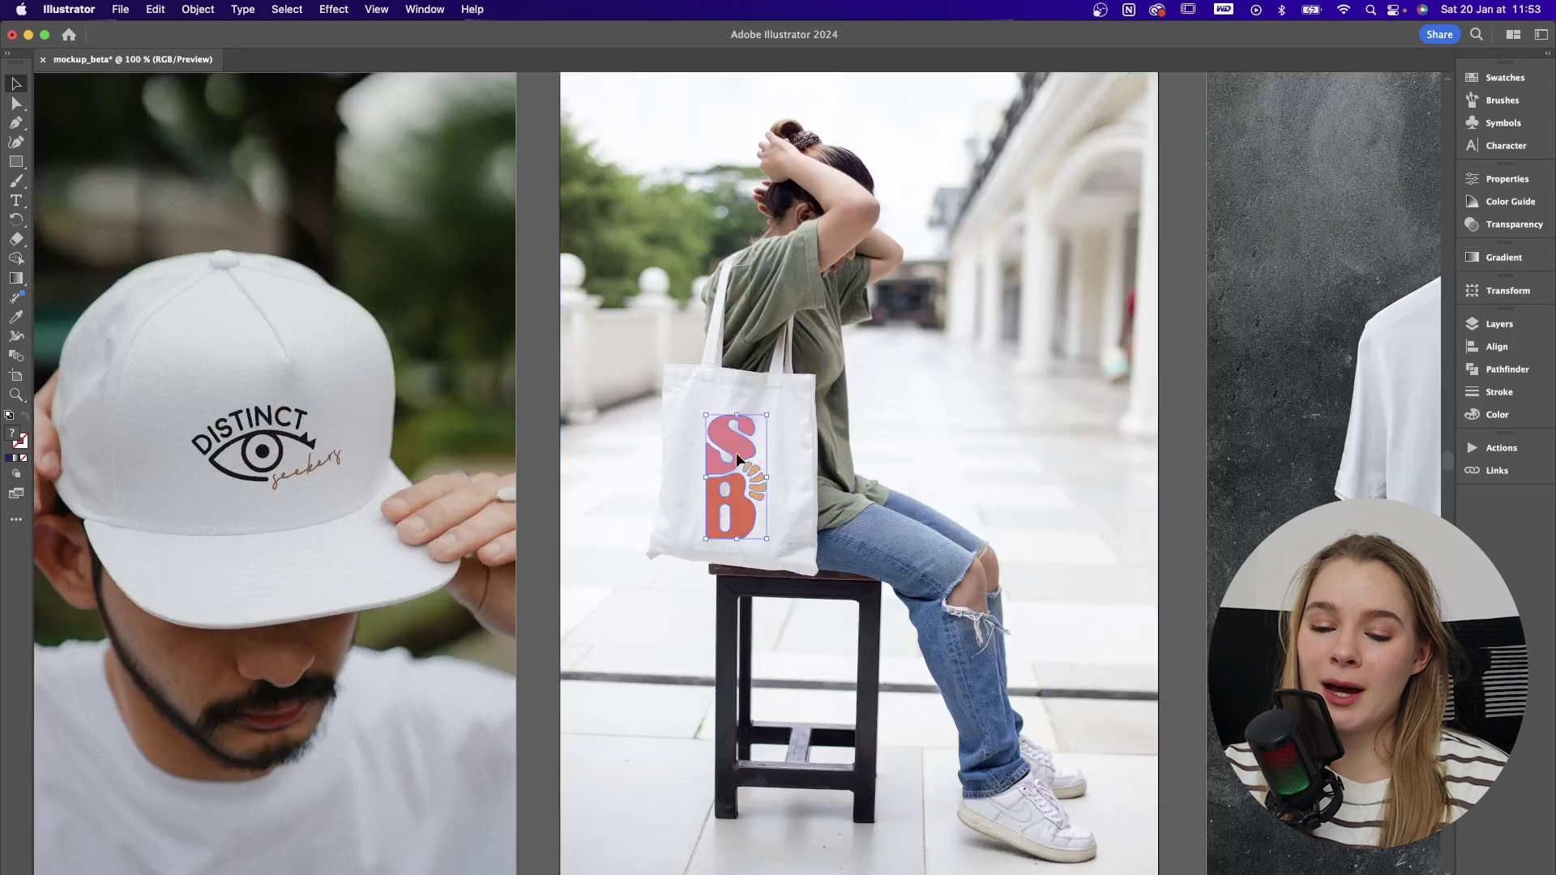
scroll(741, 445, "down", 2)
left_click(651, 518)
left_click(198, 8)
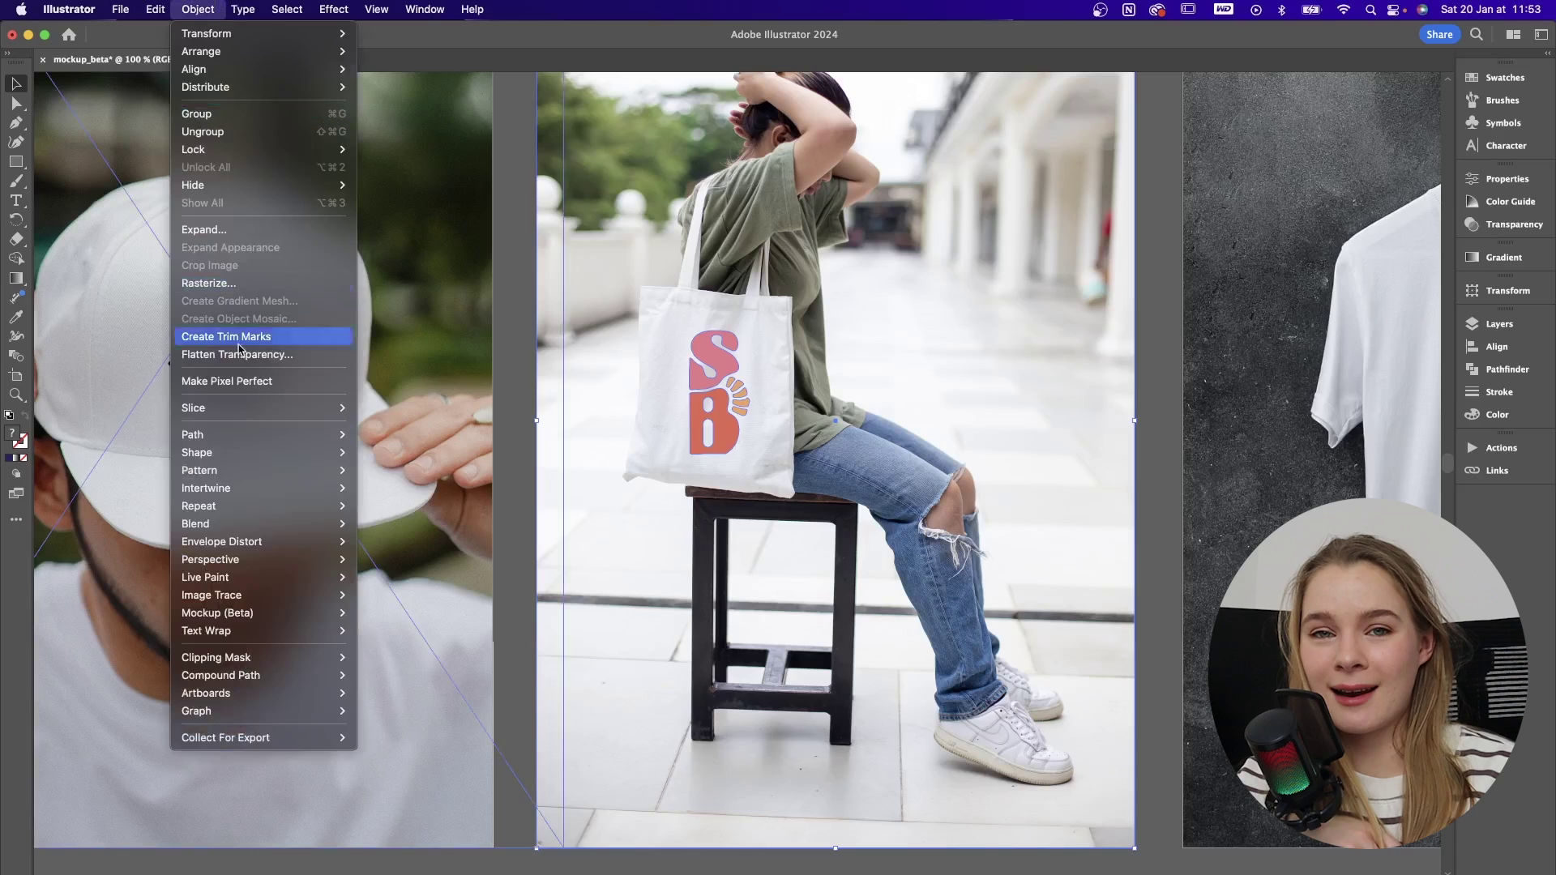
mouse_move(267, 612)
left_click(376, 613)
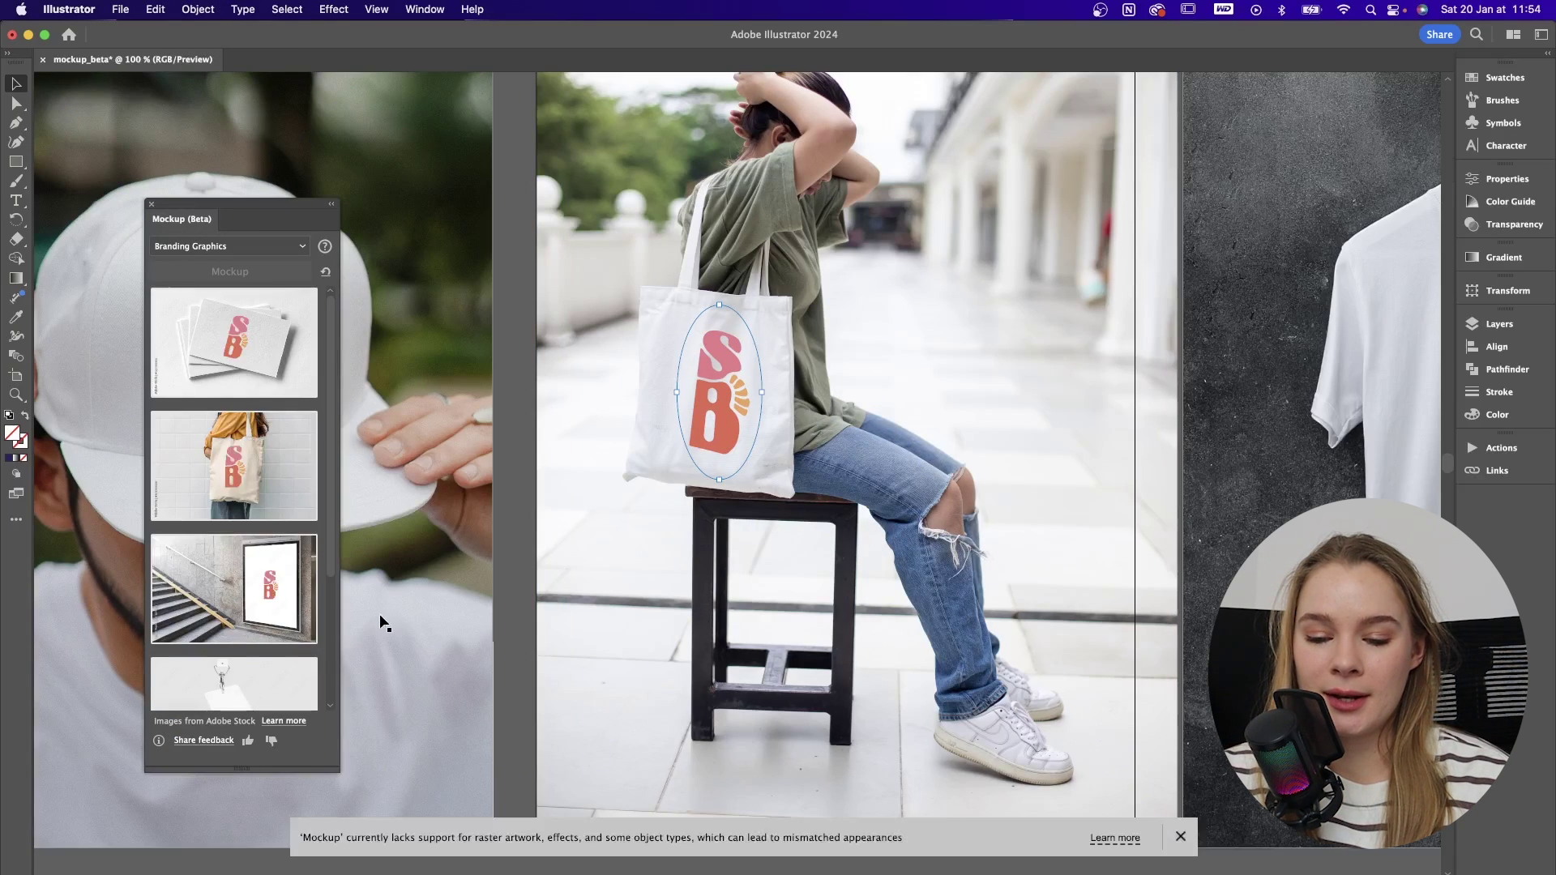
left_click(1514, 223)
left_click(1322, 203)
left_click(1299, 254)
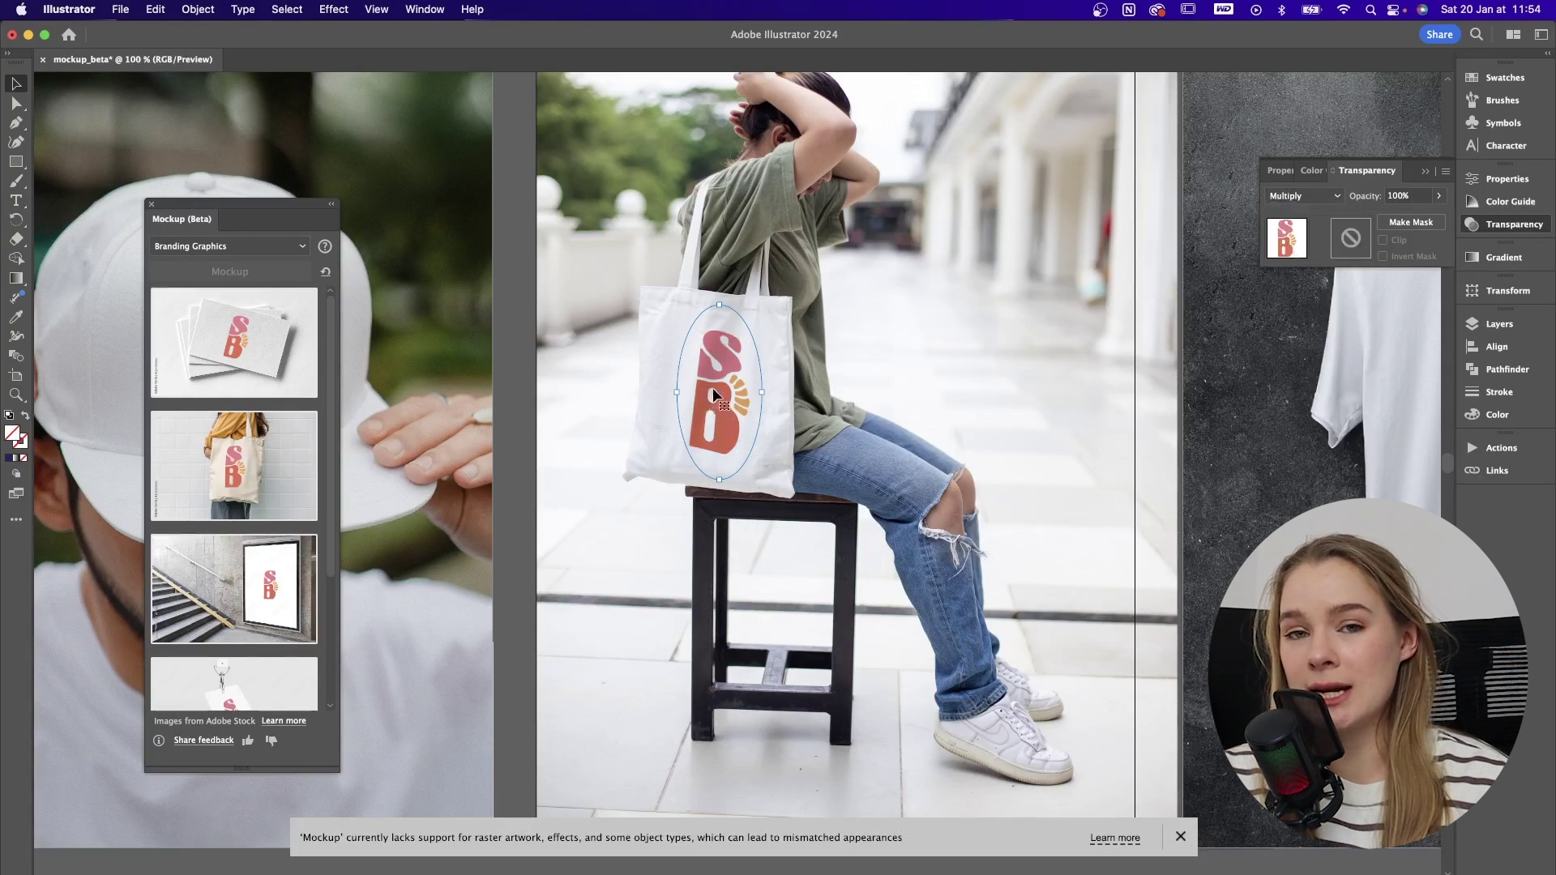
- Draw a cropping rectangle over the tote-bag street photo
left_click(764, 391)
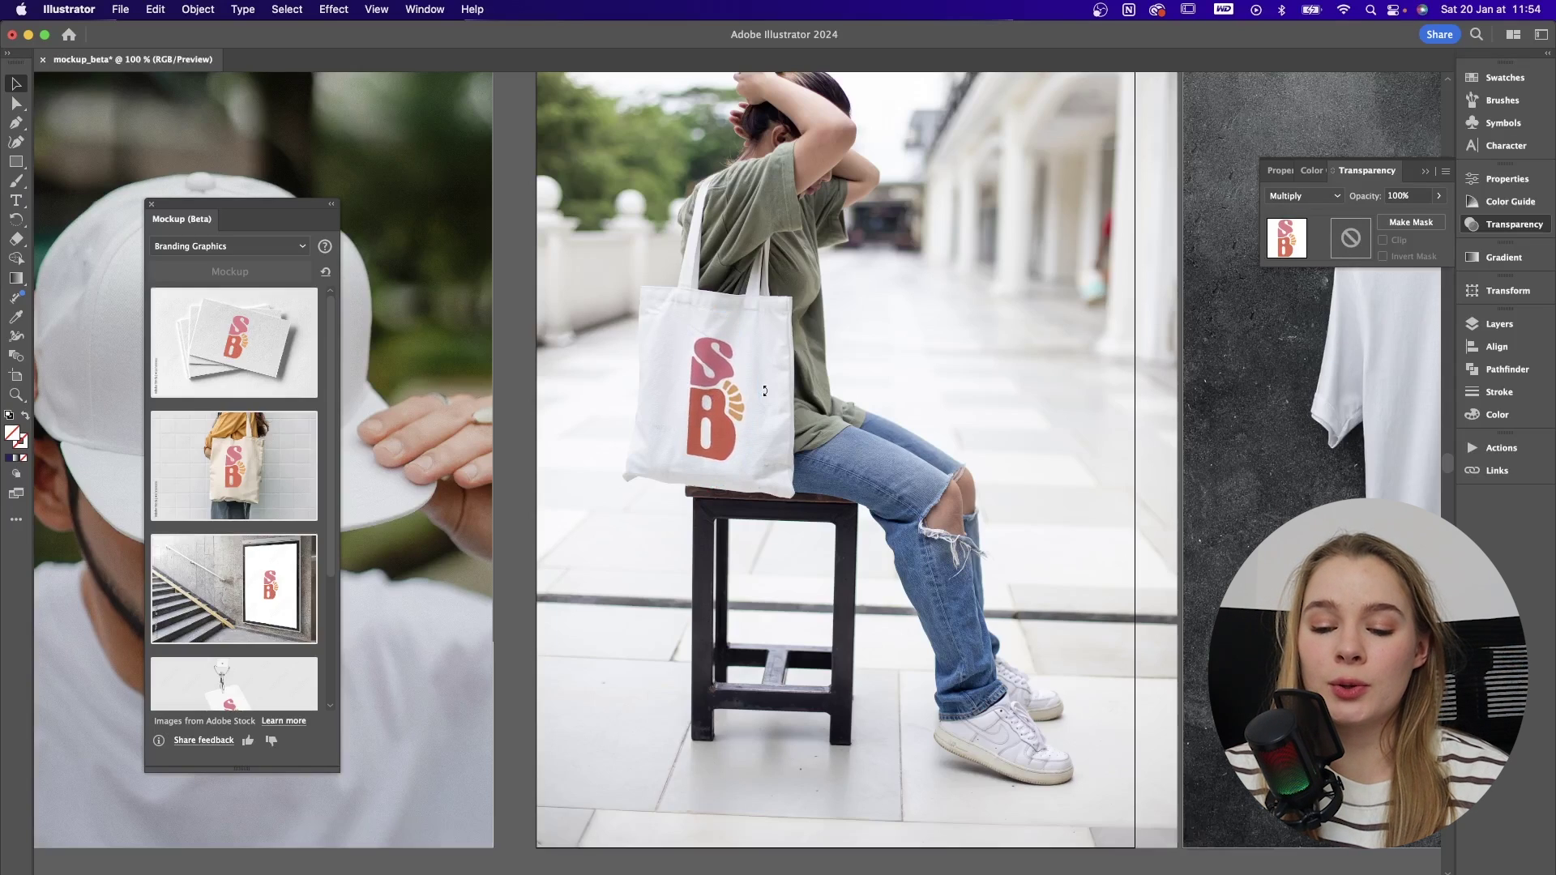
left_click(523, 431)
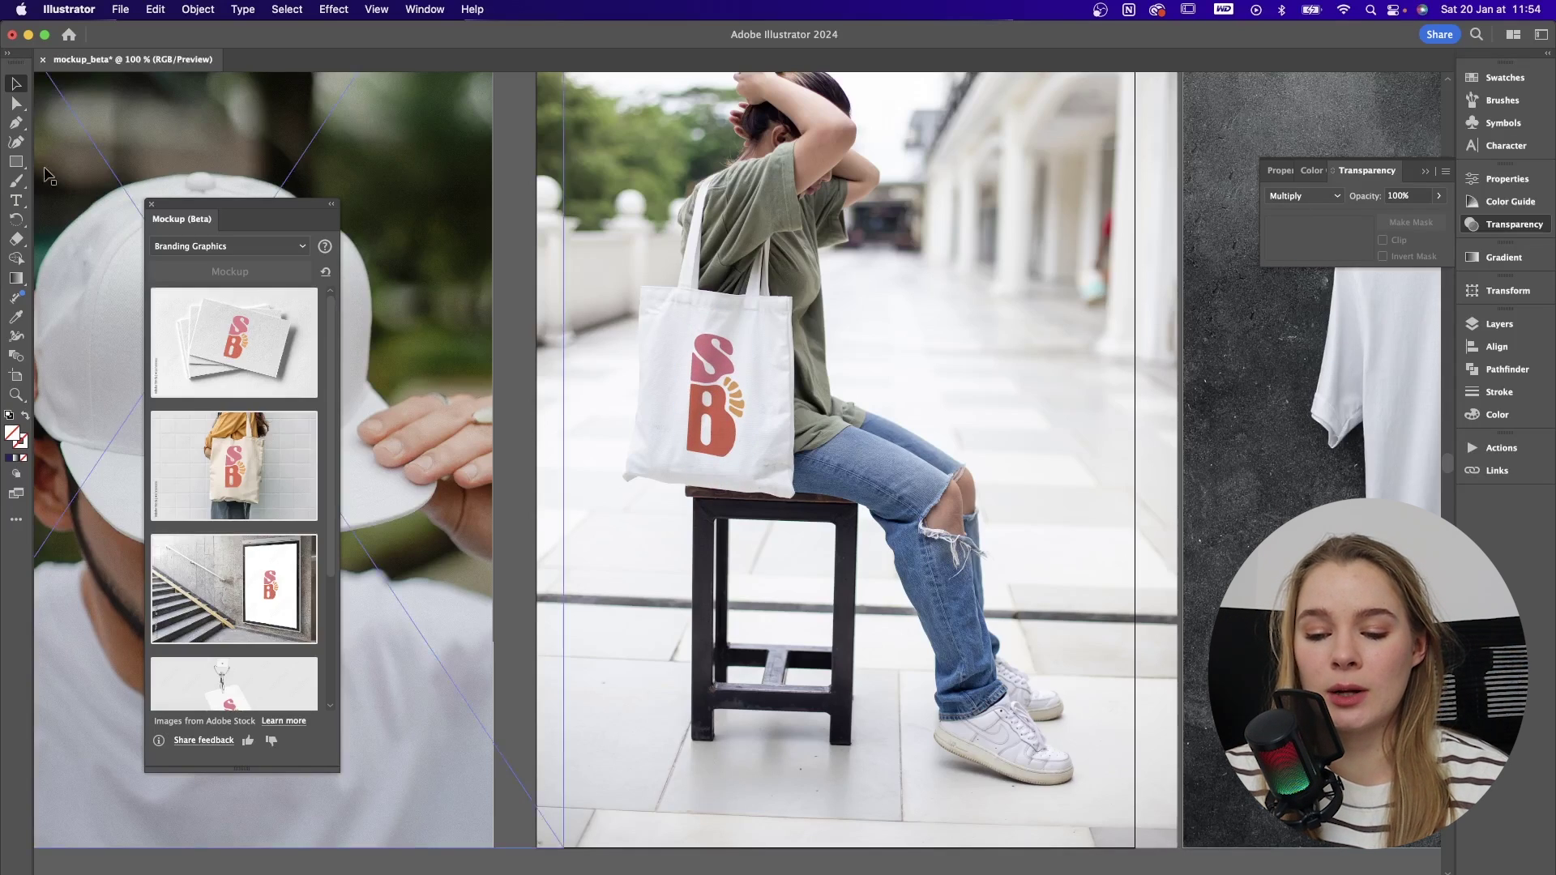
left_click(151, 206)
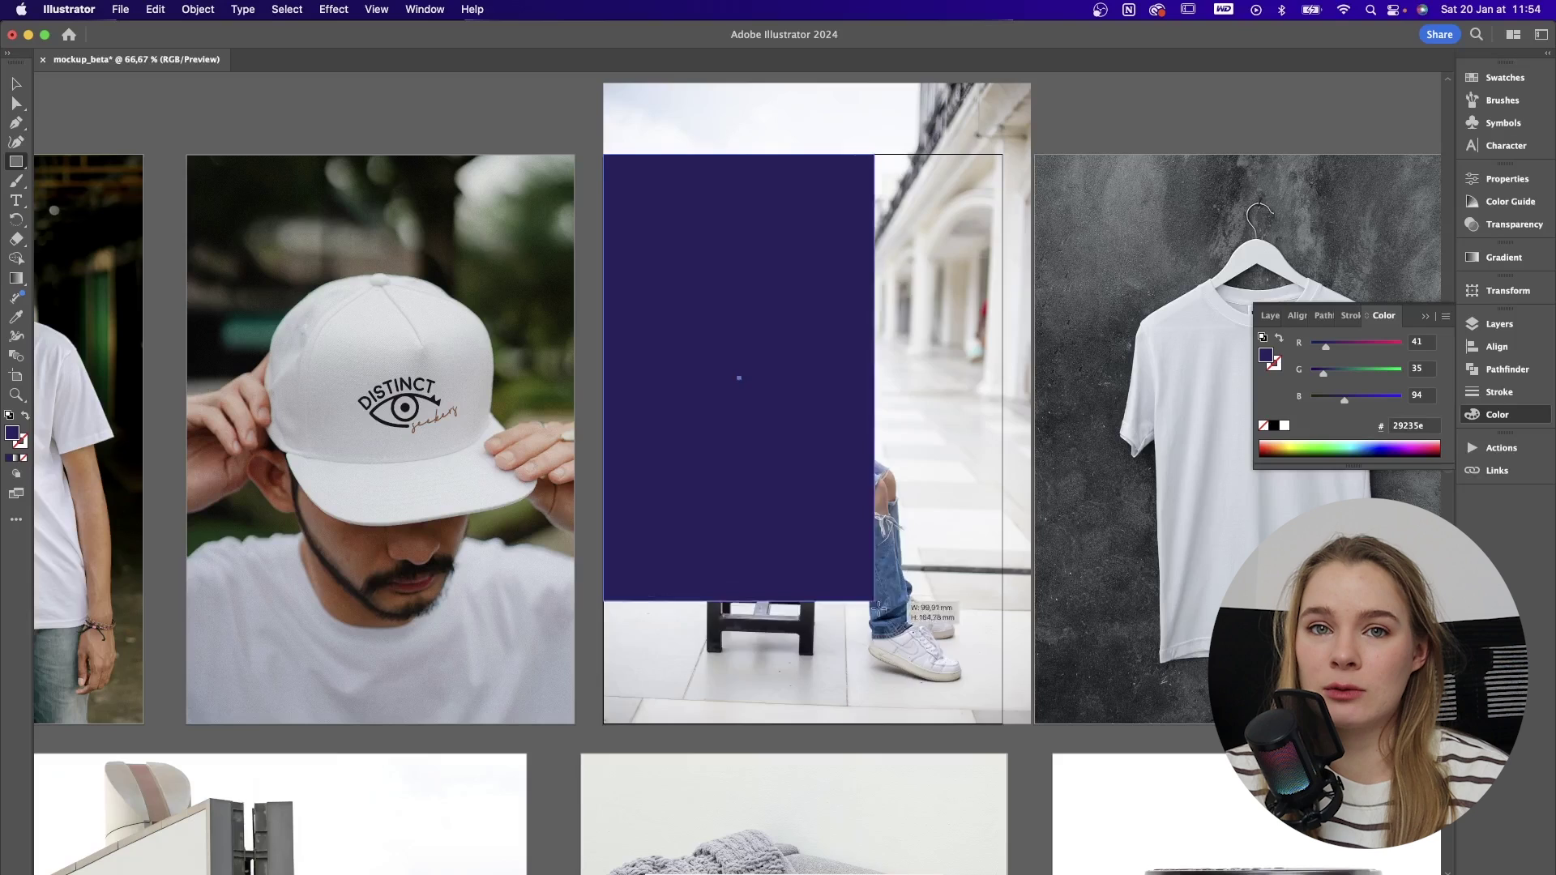
left_click_drag(878, 605, 1003, 728)
- Clip the street photo, then mockup the PLANTED pretty artwork onto the pillow and widen it
key("super+7")
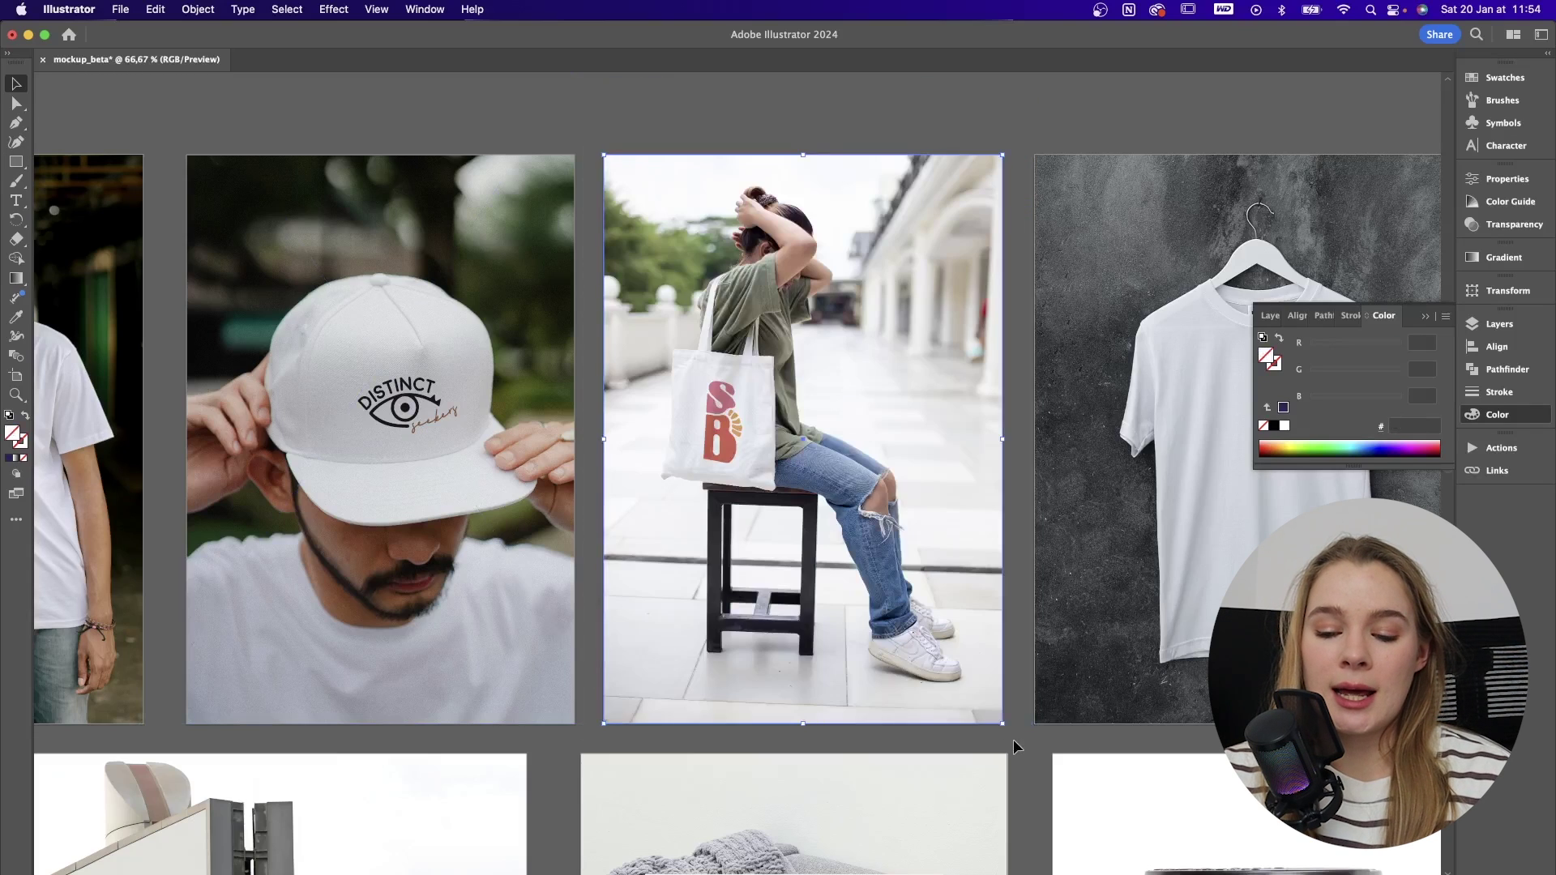
scroll(1012, 742, "down", 10)
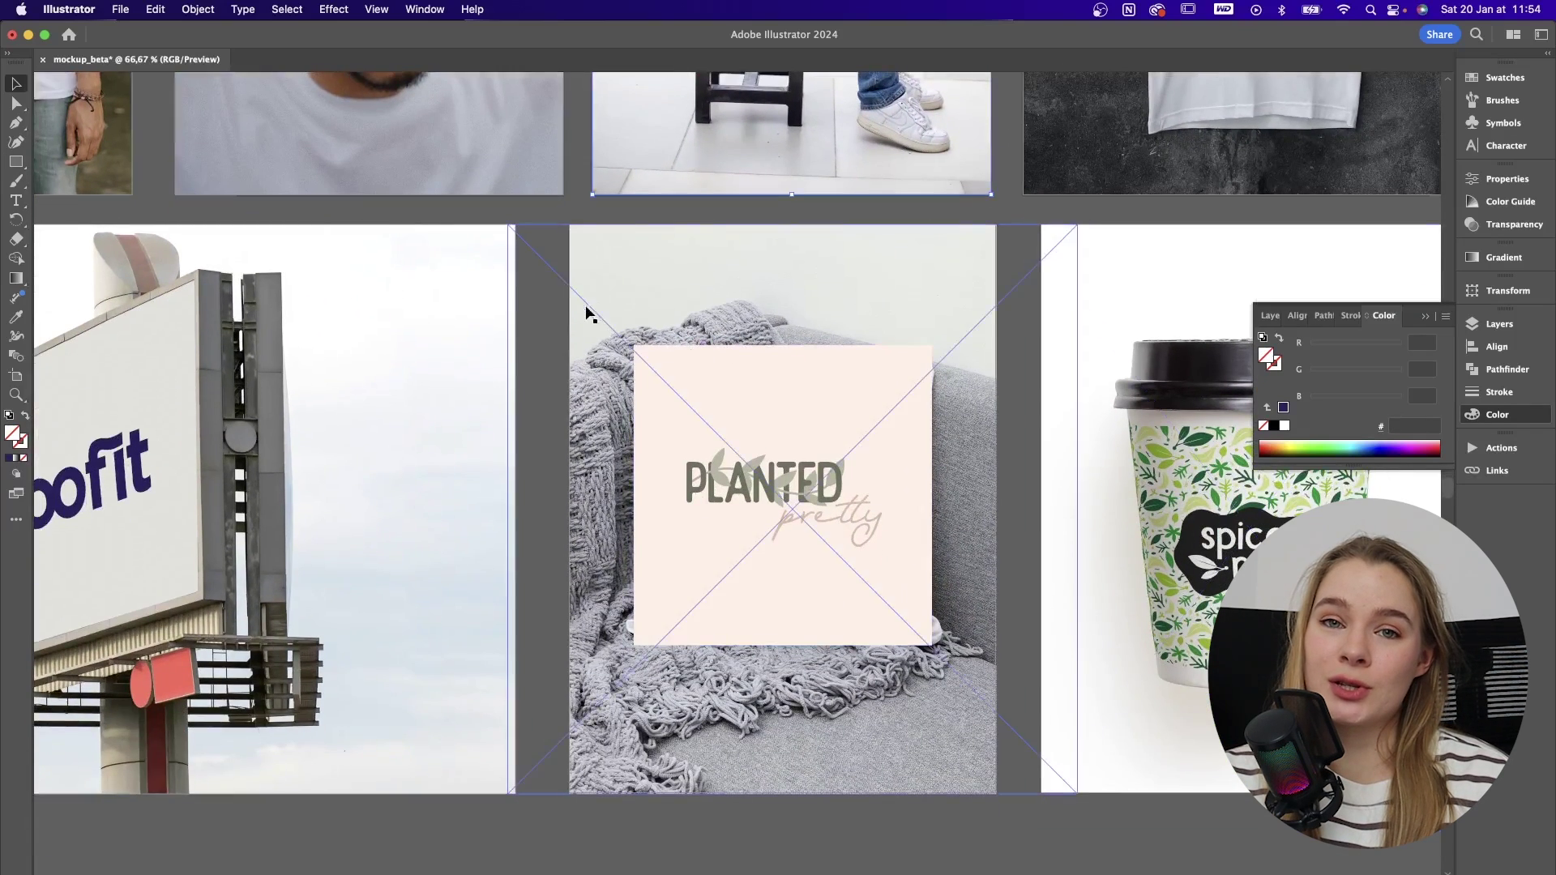
left_click(961, 707)
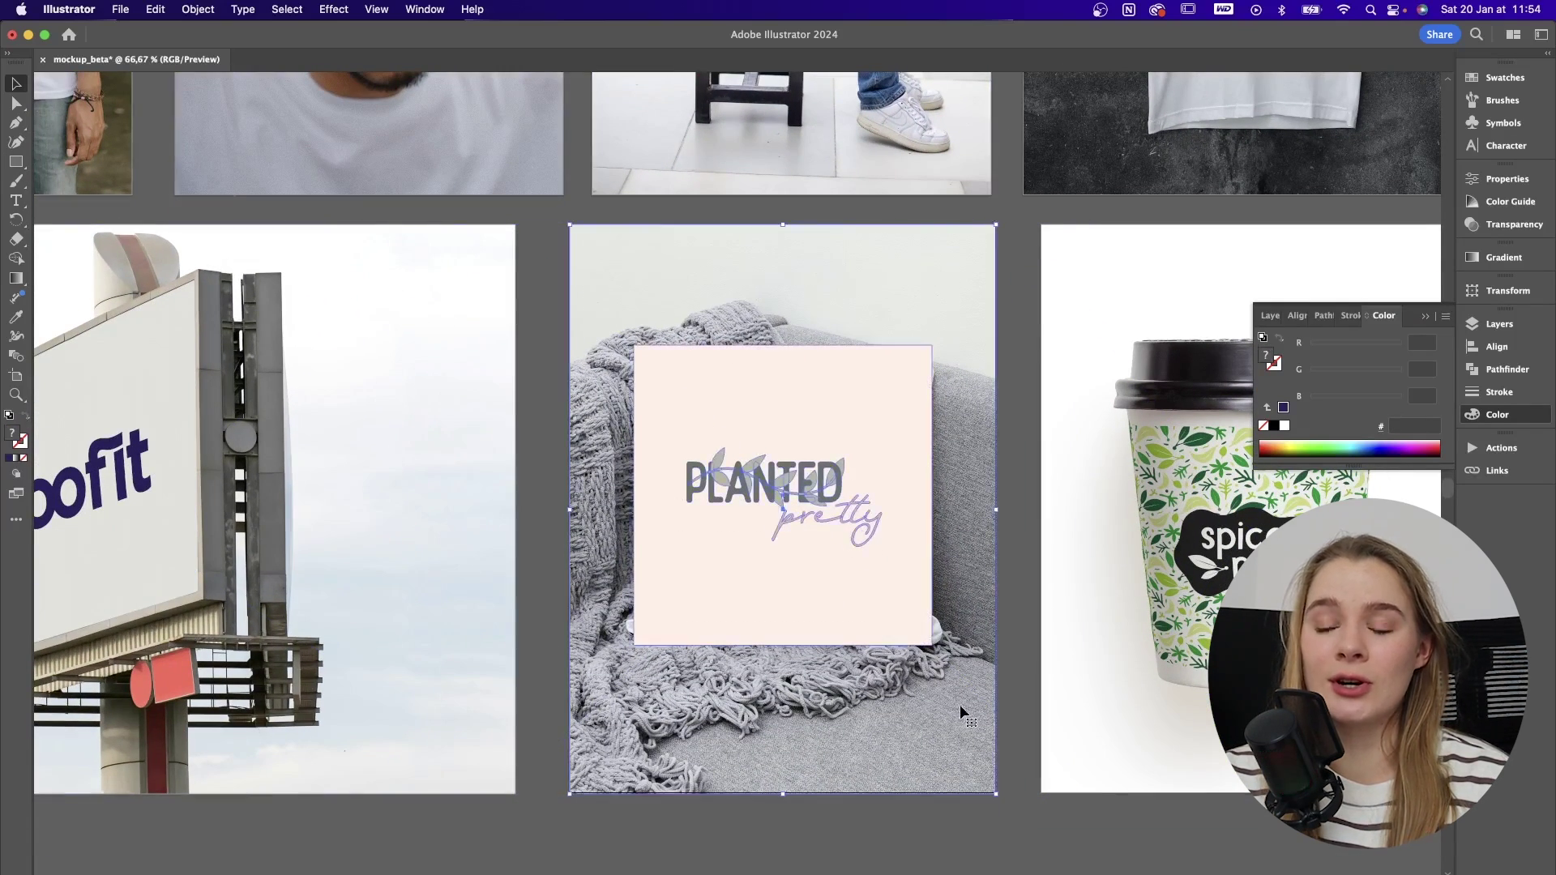
left_click(243, 9)
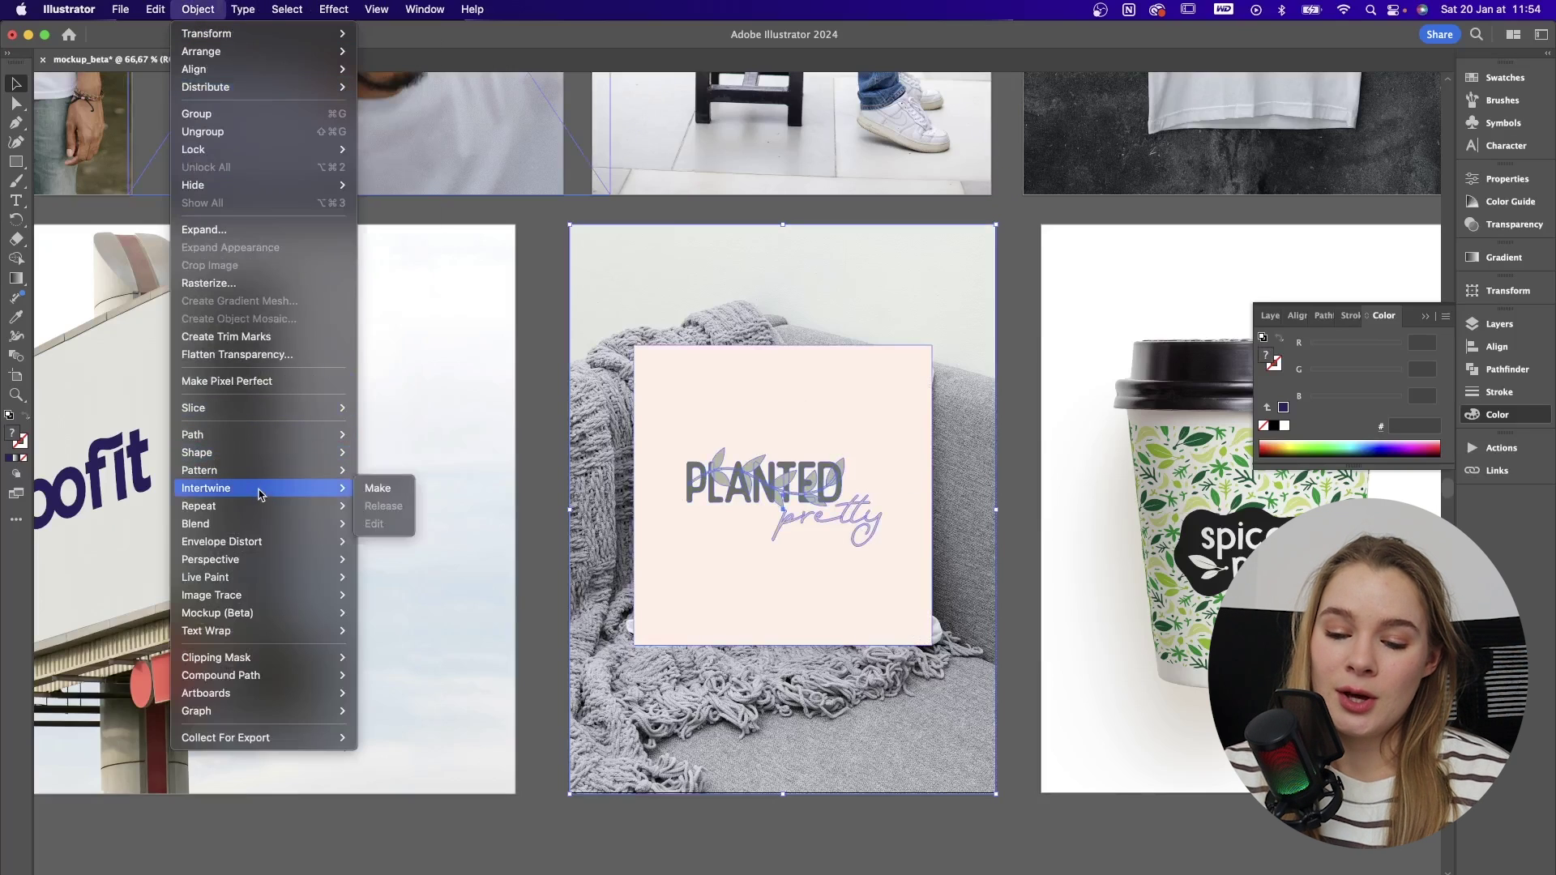
left_click(377, 613)
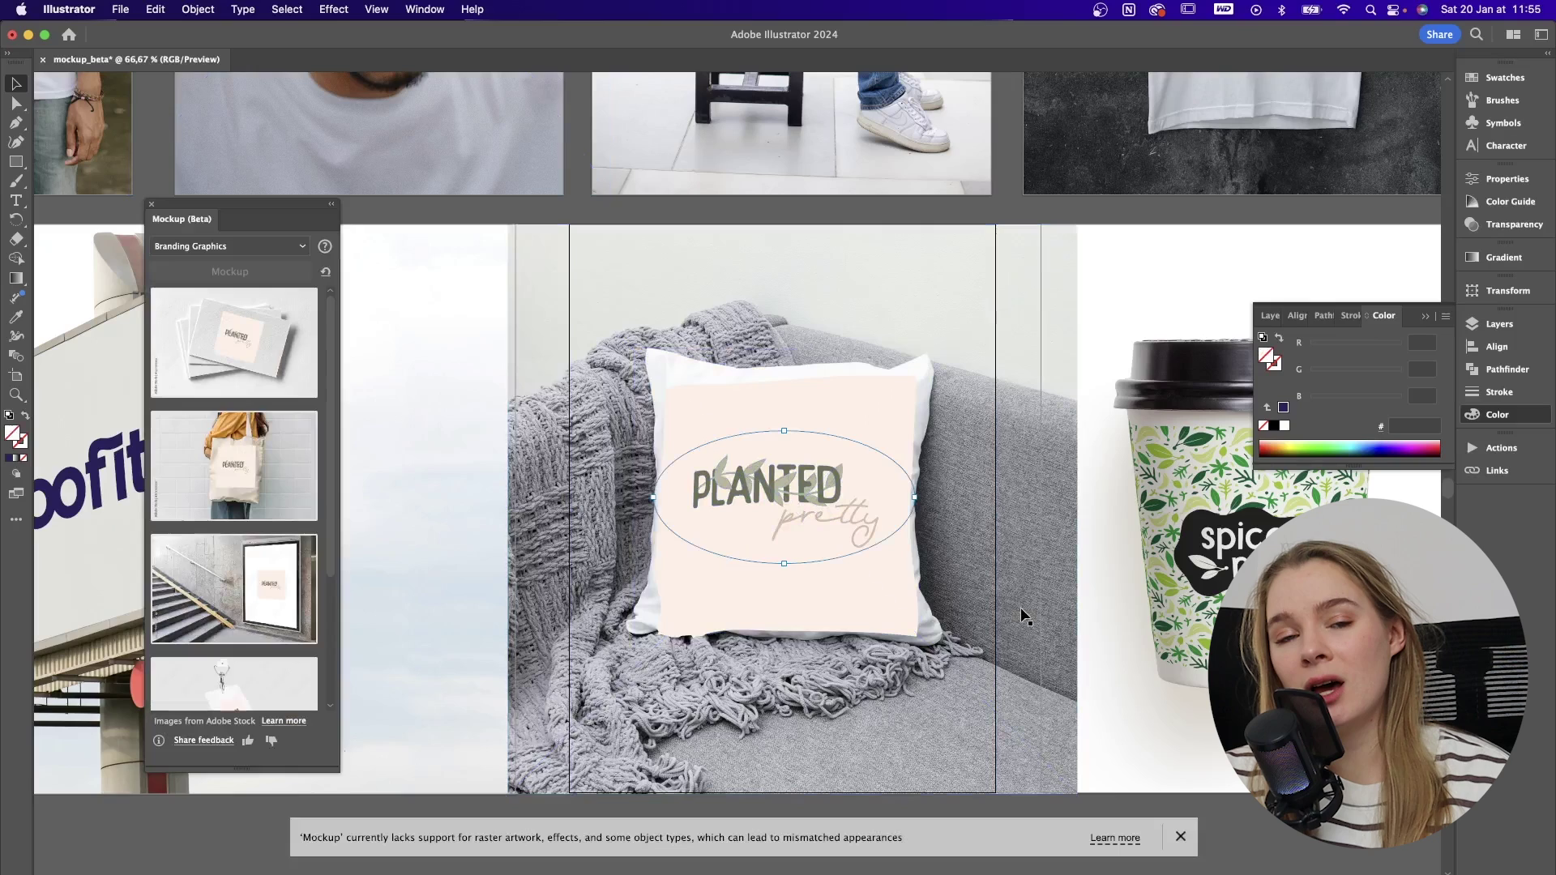
left_click_drag(914, 497, 989, 485)
double_click(899, 498)
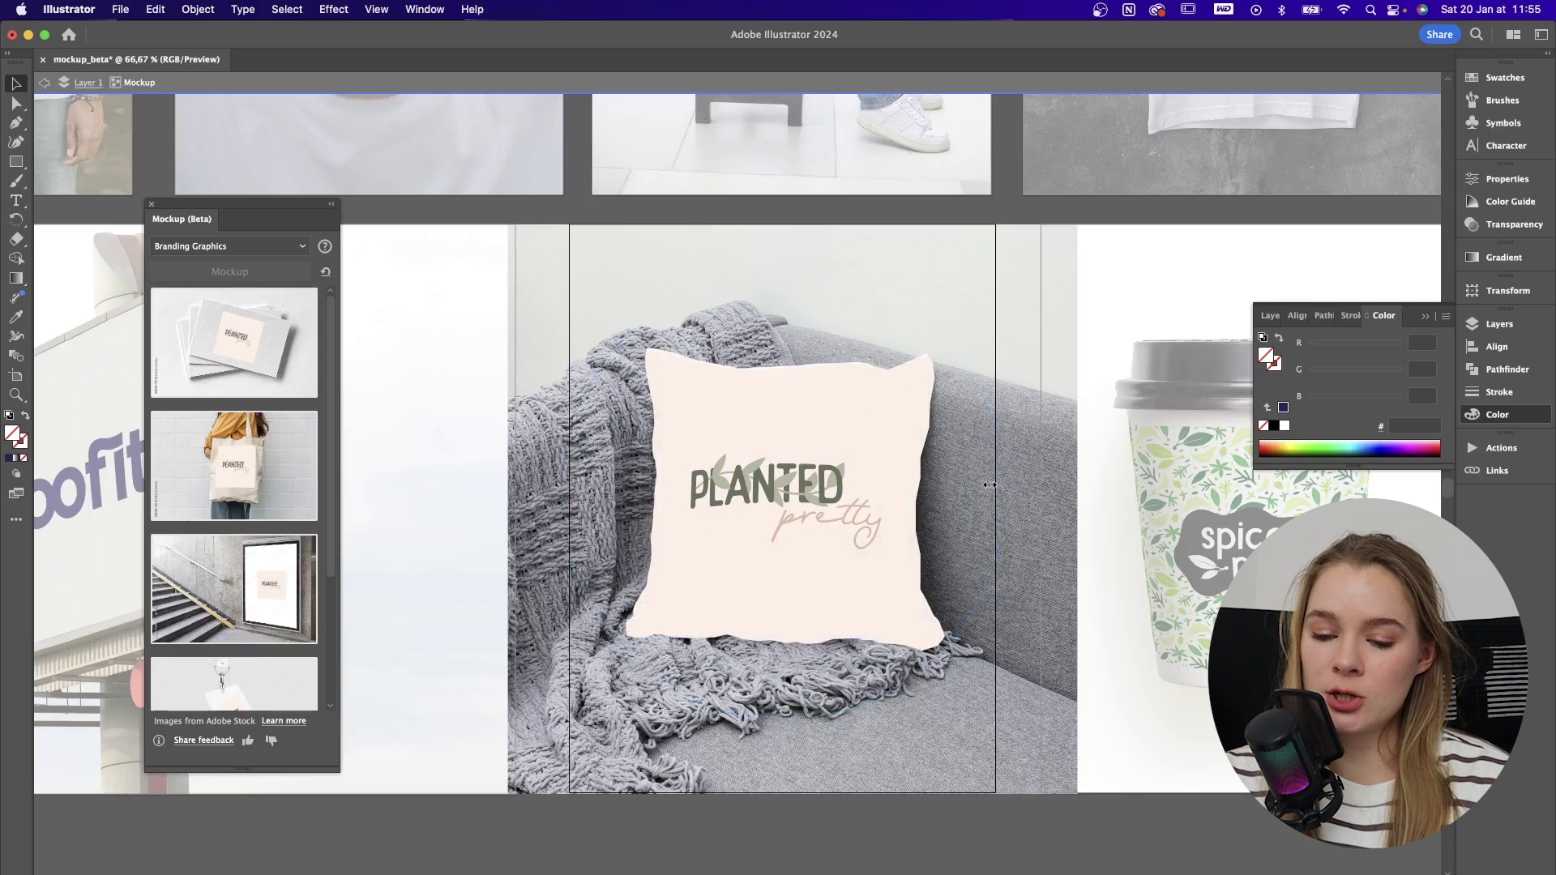
- Set the pillow artwork to Multiply and resize the PLANTED pretty logo on the pillow
left_click(1514, 224)
left_click(1302, 195)
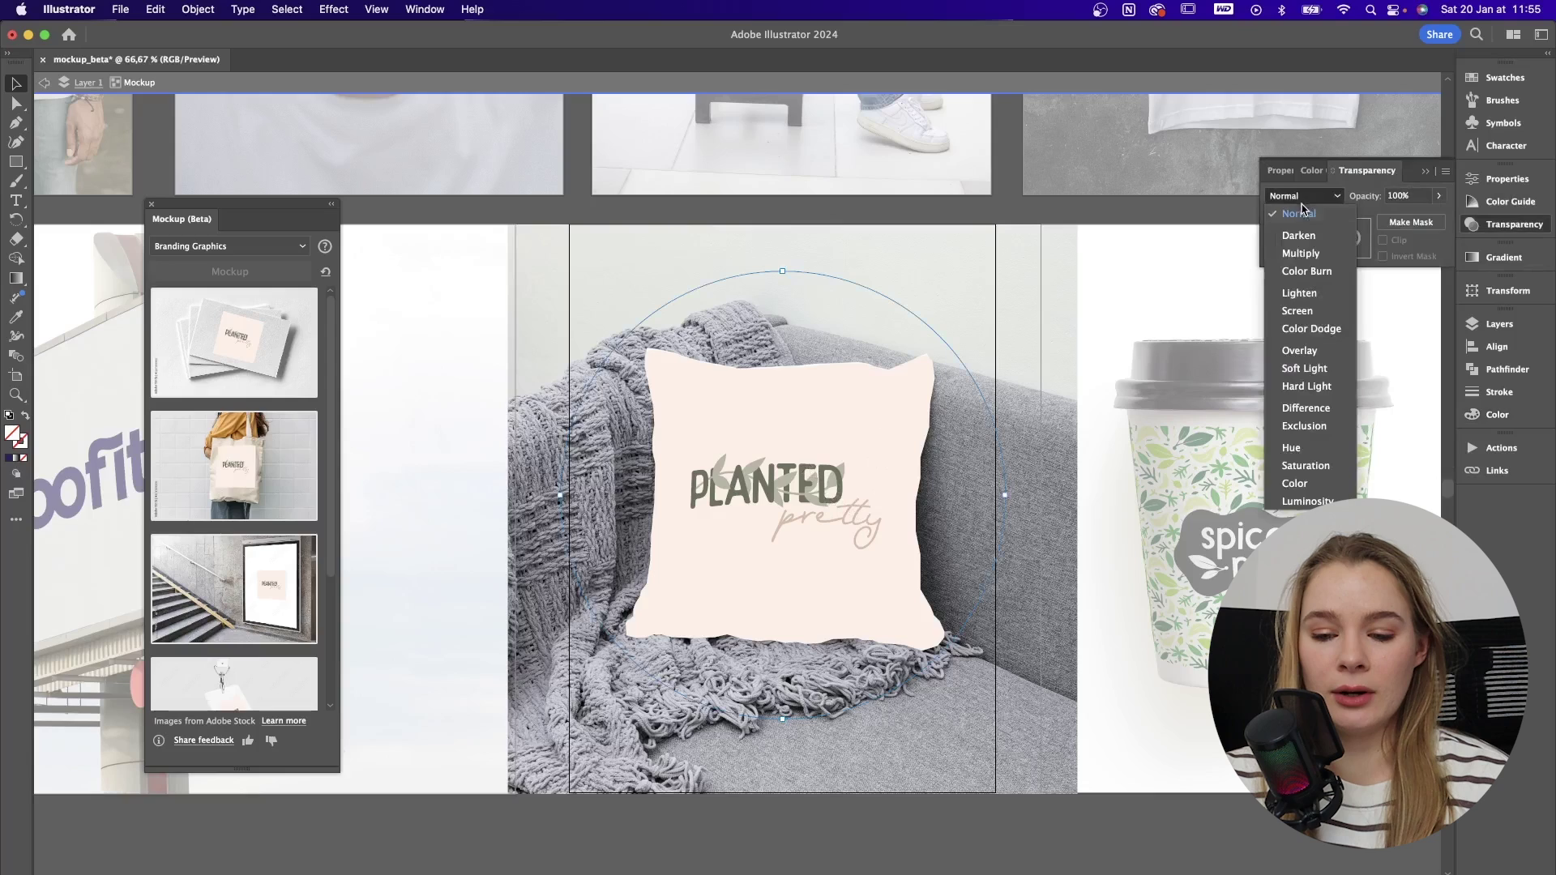
left_click(1297, 251)
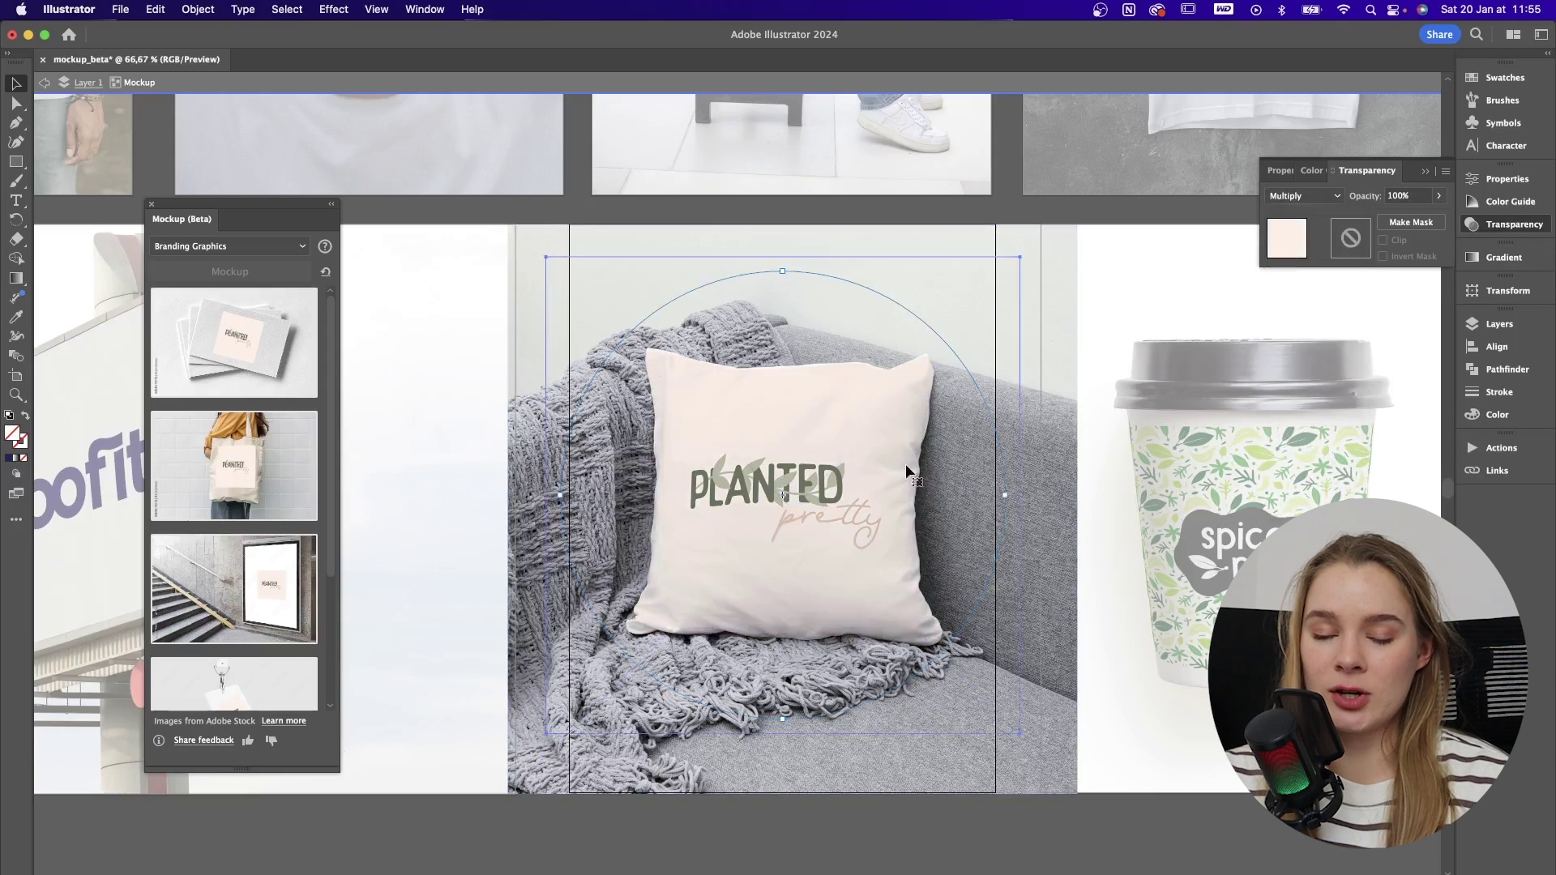
left_click_drag(782, 271, 788, 247)
left_click_drag(775, 310, 762, 392)
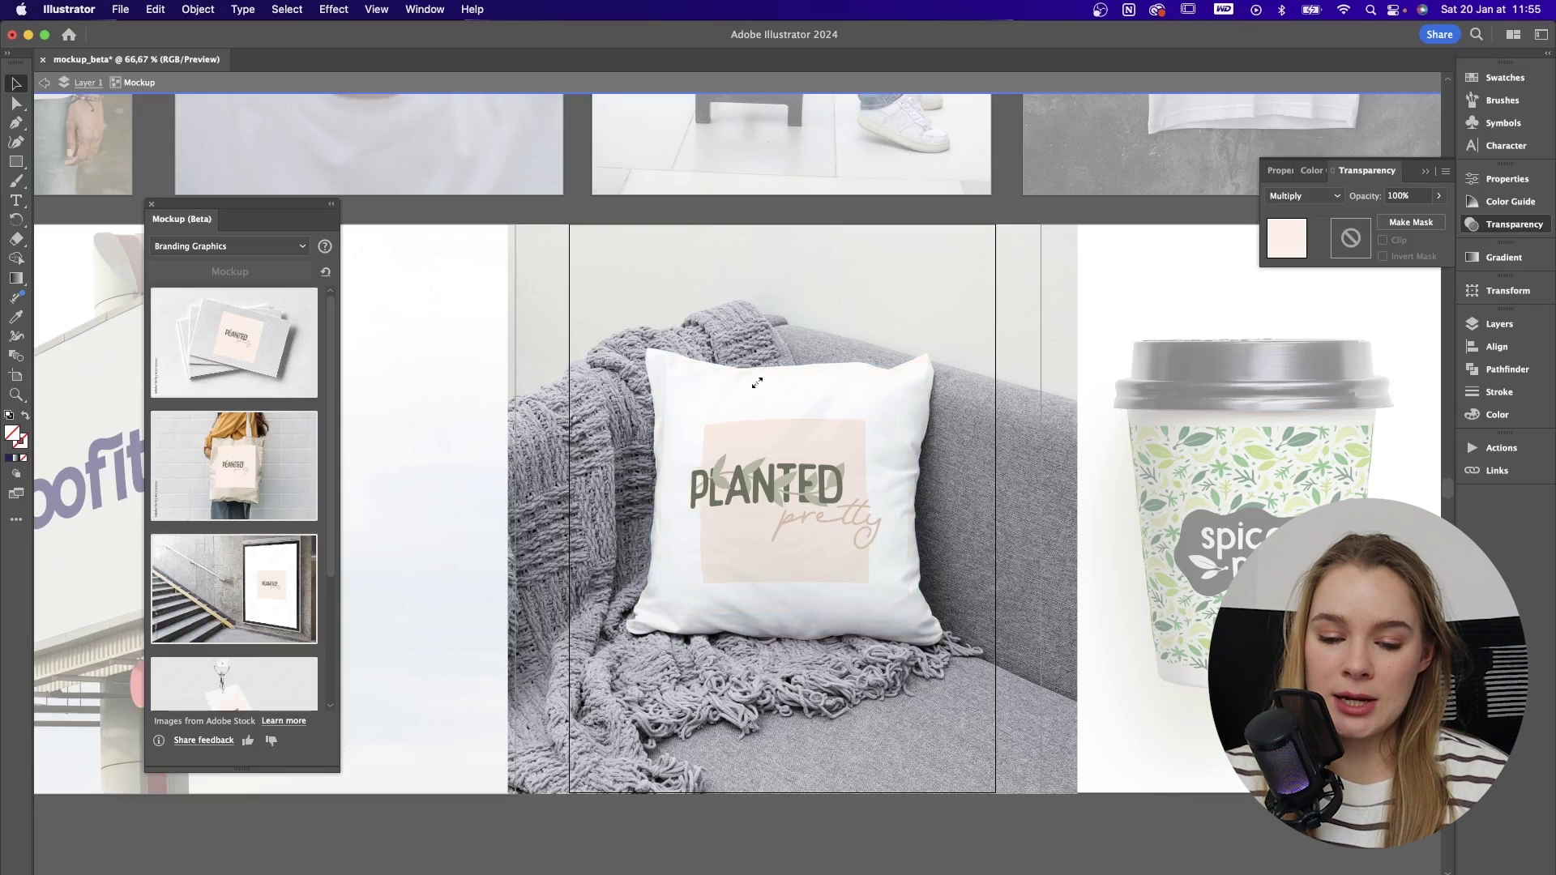
scroll(821, 442, "up", 5)
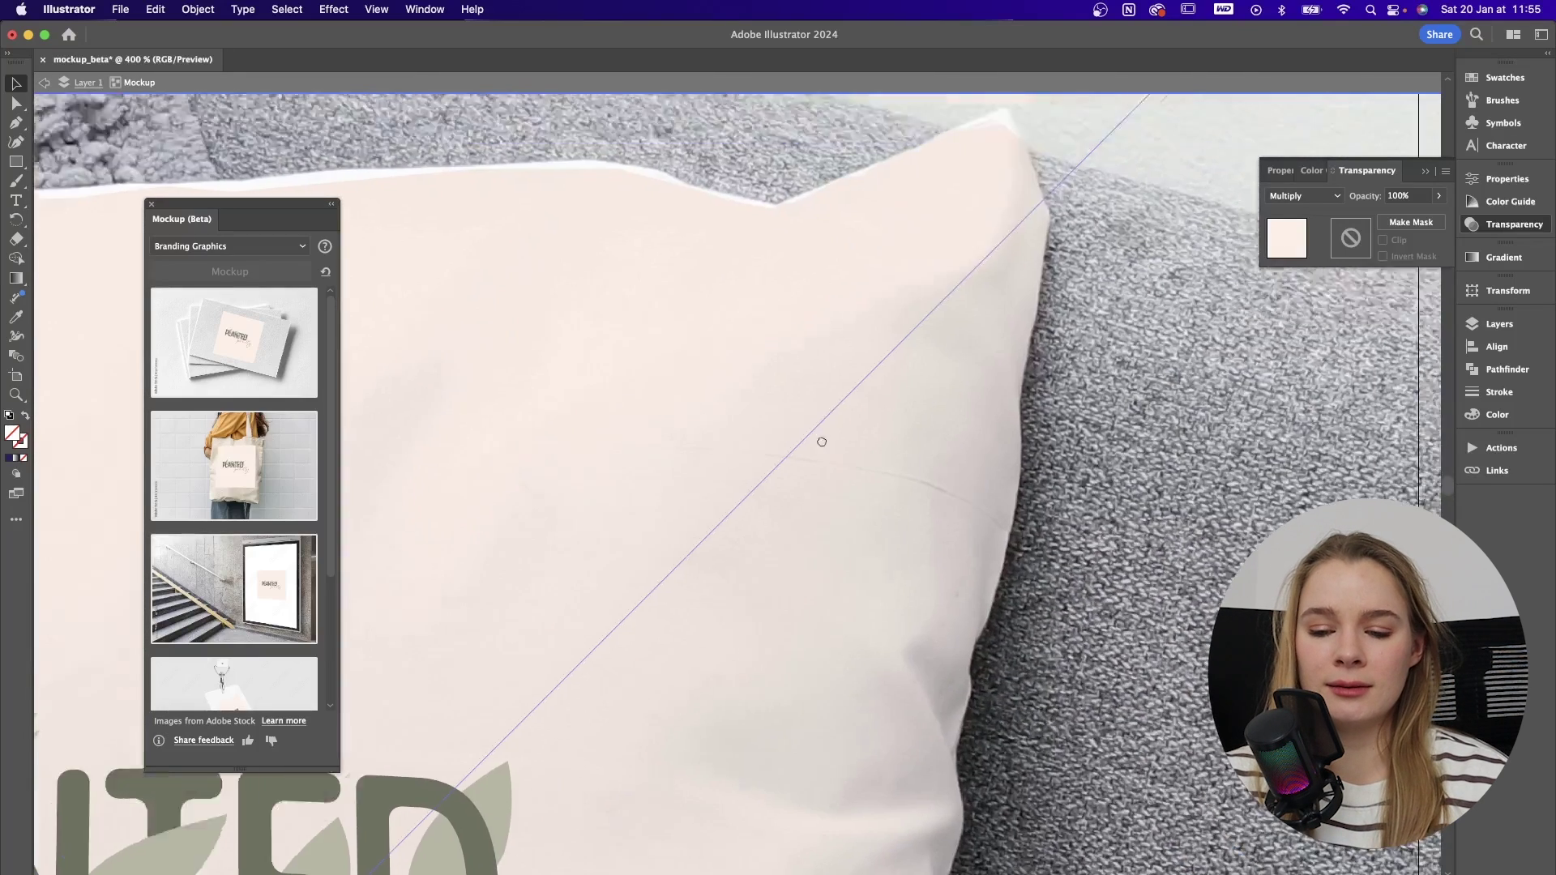
scroll(822, 442, "up", 5)
scroll(583, 535, "down", 6)
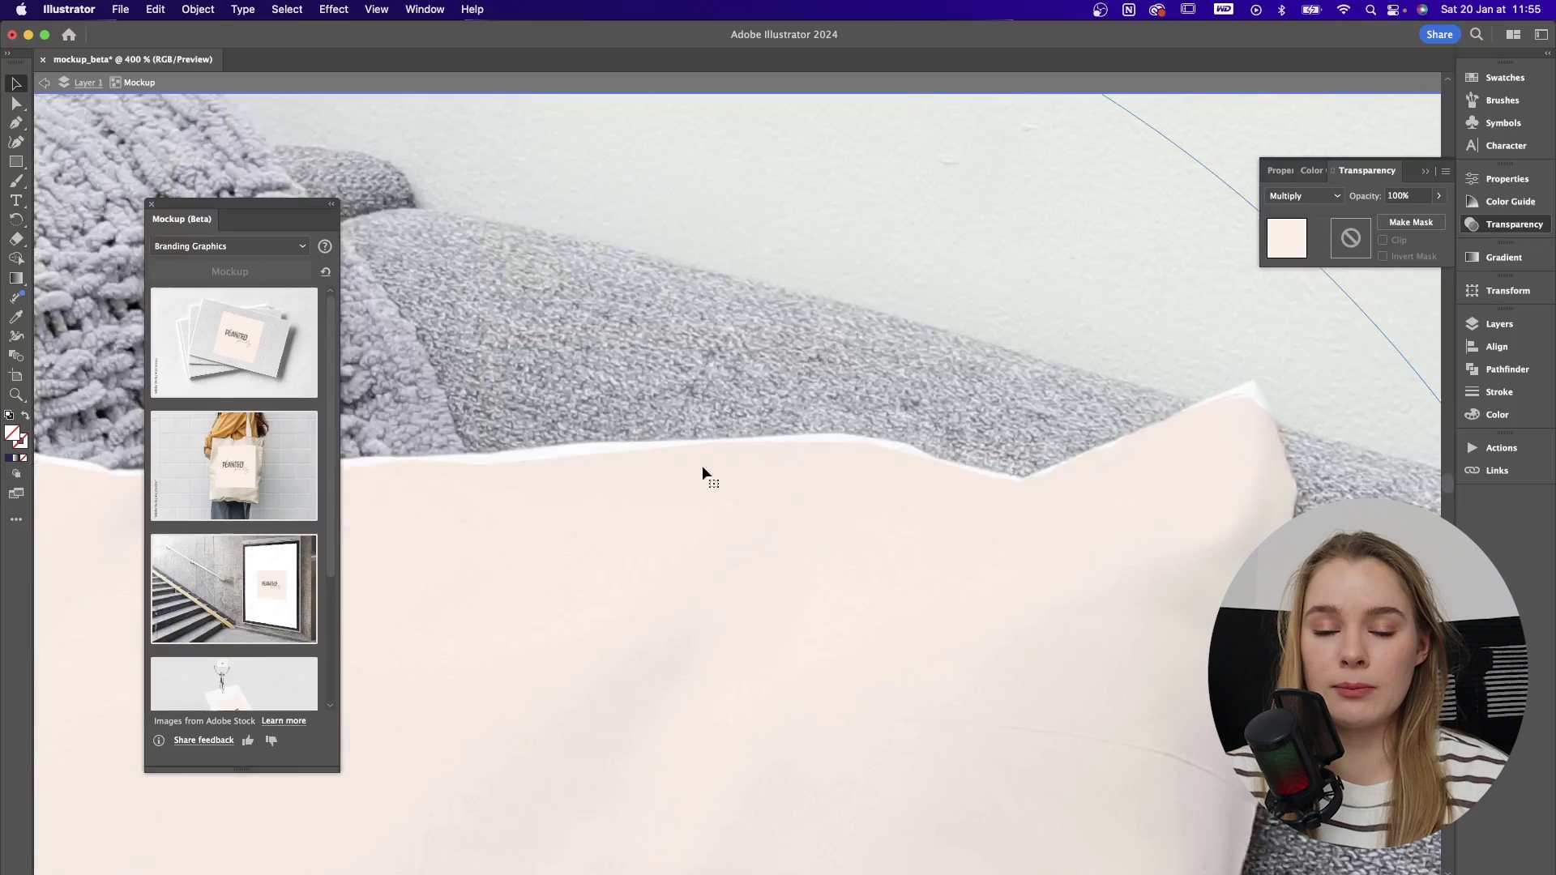
scroll(820, 455, "down", 6)
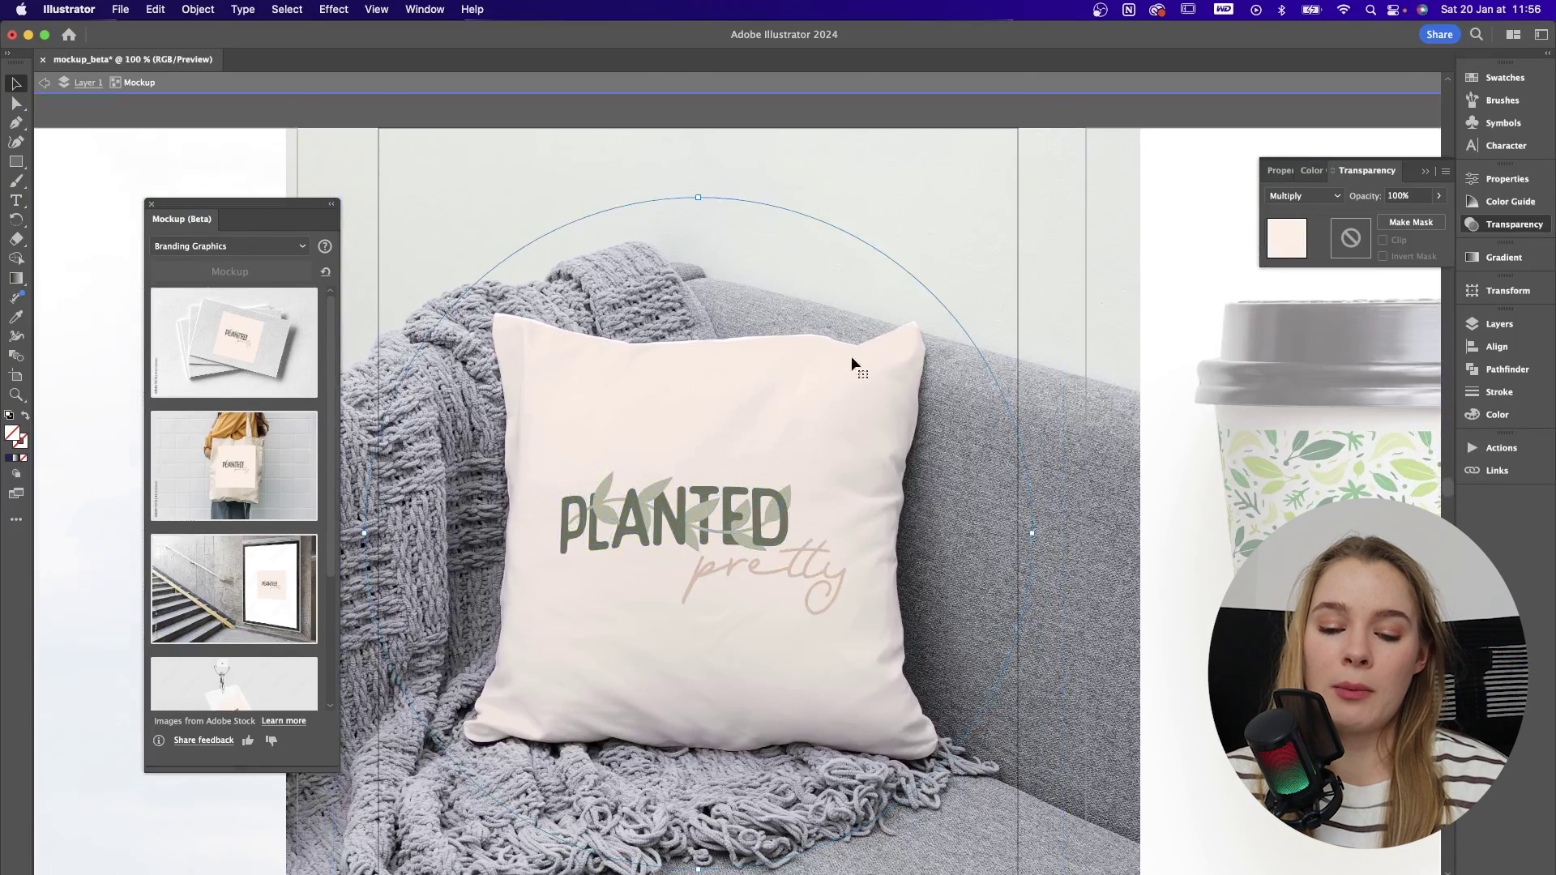
left_click(1151, 543)
left_click(897, 549)
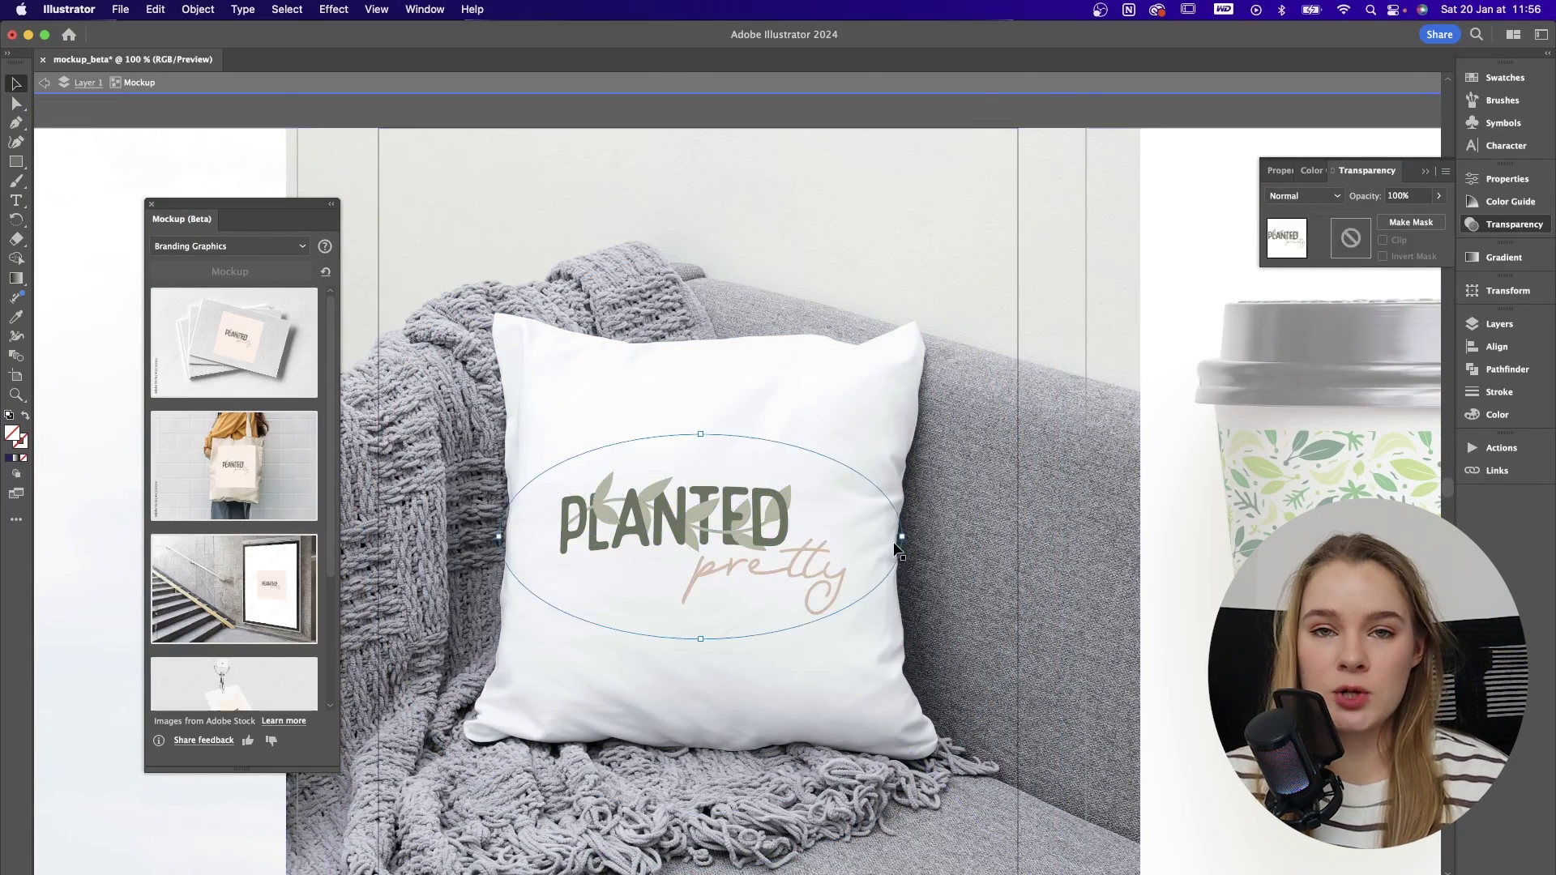
left_click_drag(902, 541, 861, 538)
- Crop the pillow photo with a rectangle clipping mask (Cmd+7)
key("super+minus")
key("super+minus")
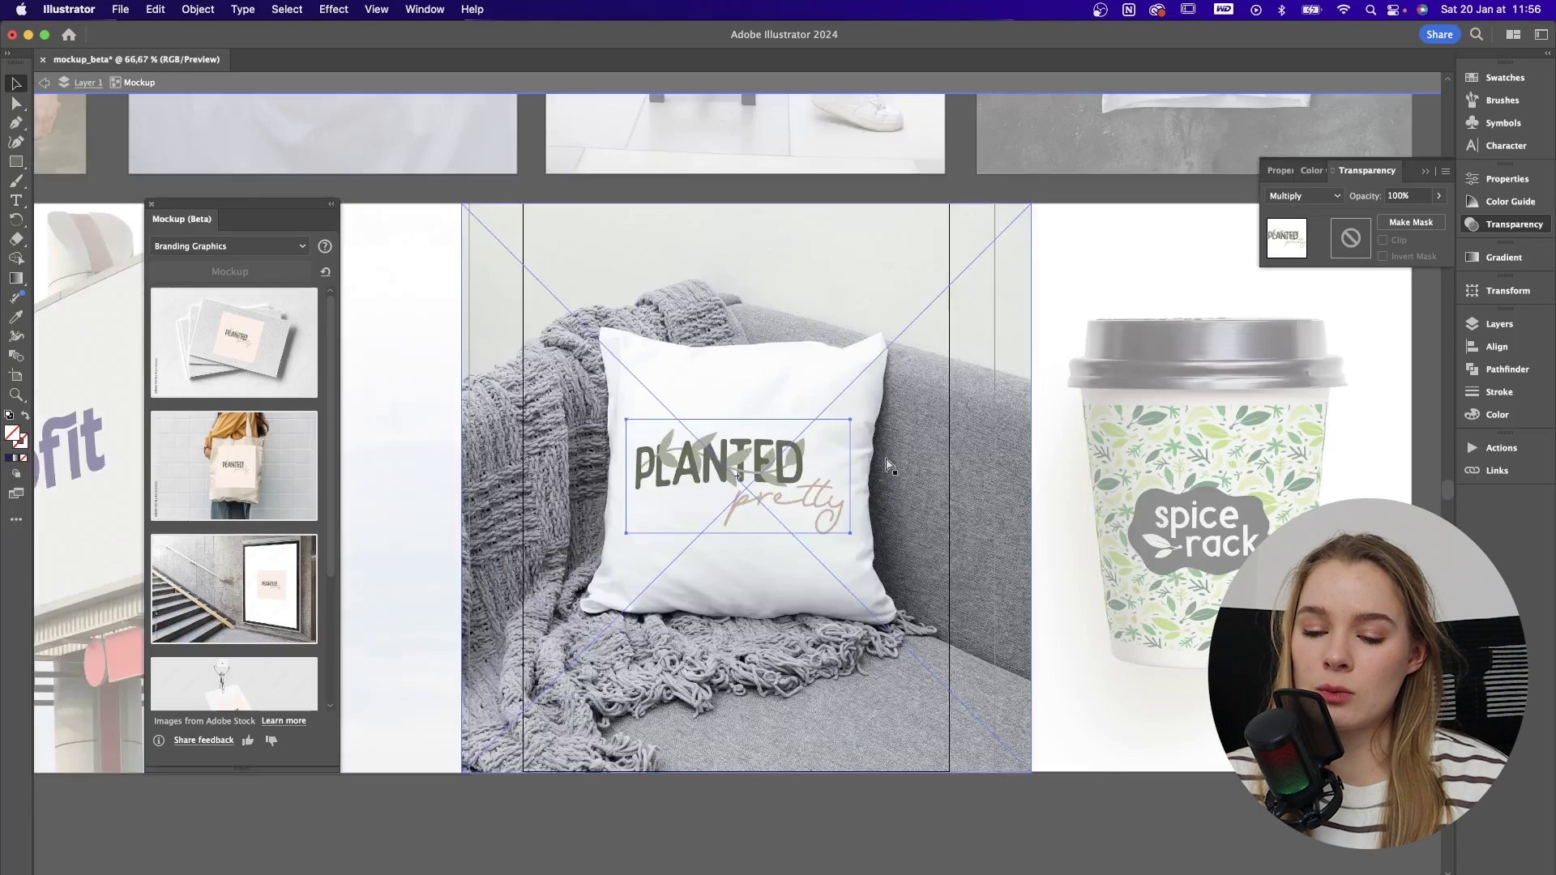
key("Escape")
key("m")
left_click_drag(576, 273, 856, 628)
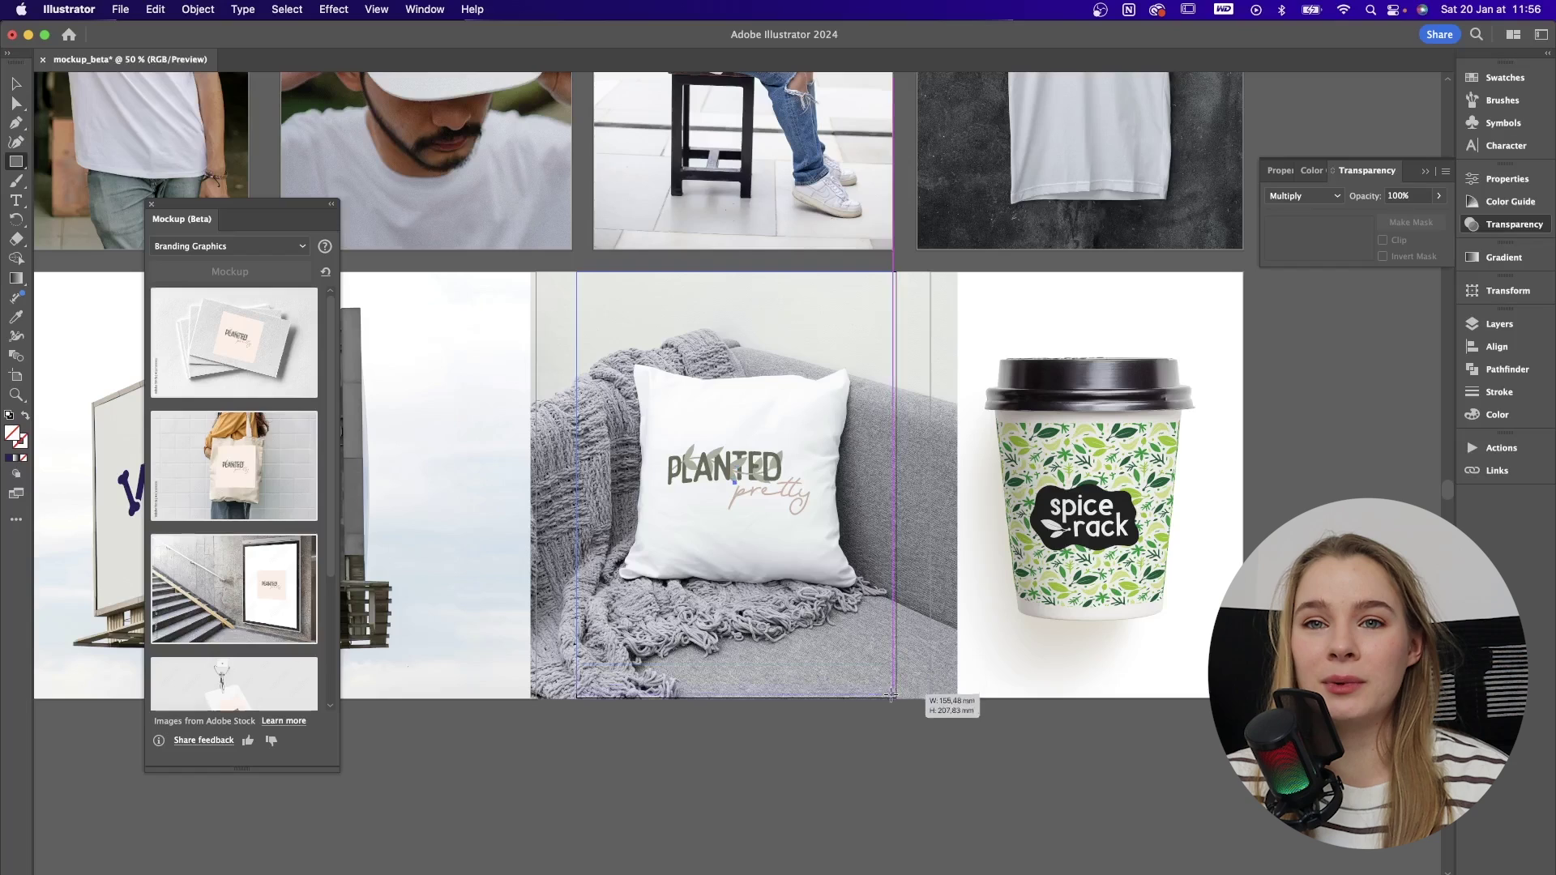
left_click_drag(897, 696, 896, 697)
key("super+7")
- Place the SUMMIT logo over the t-shirt photo
left_click(1092, 679)
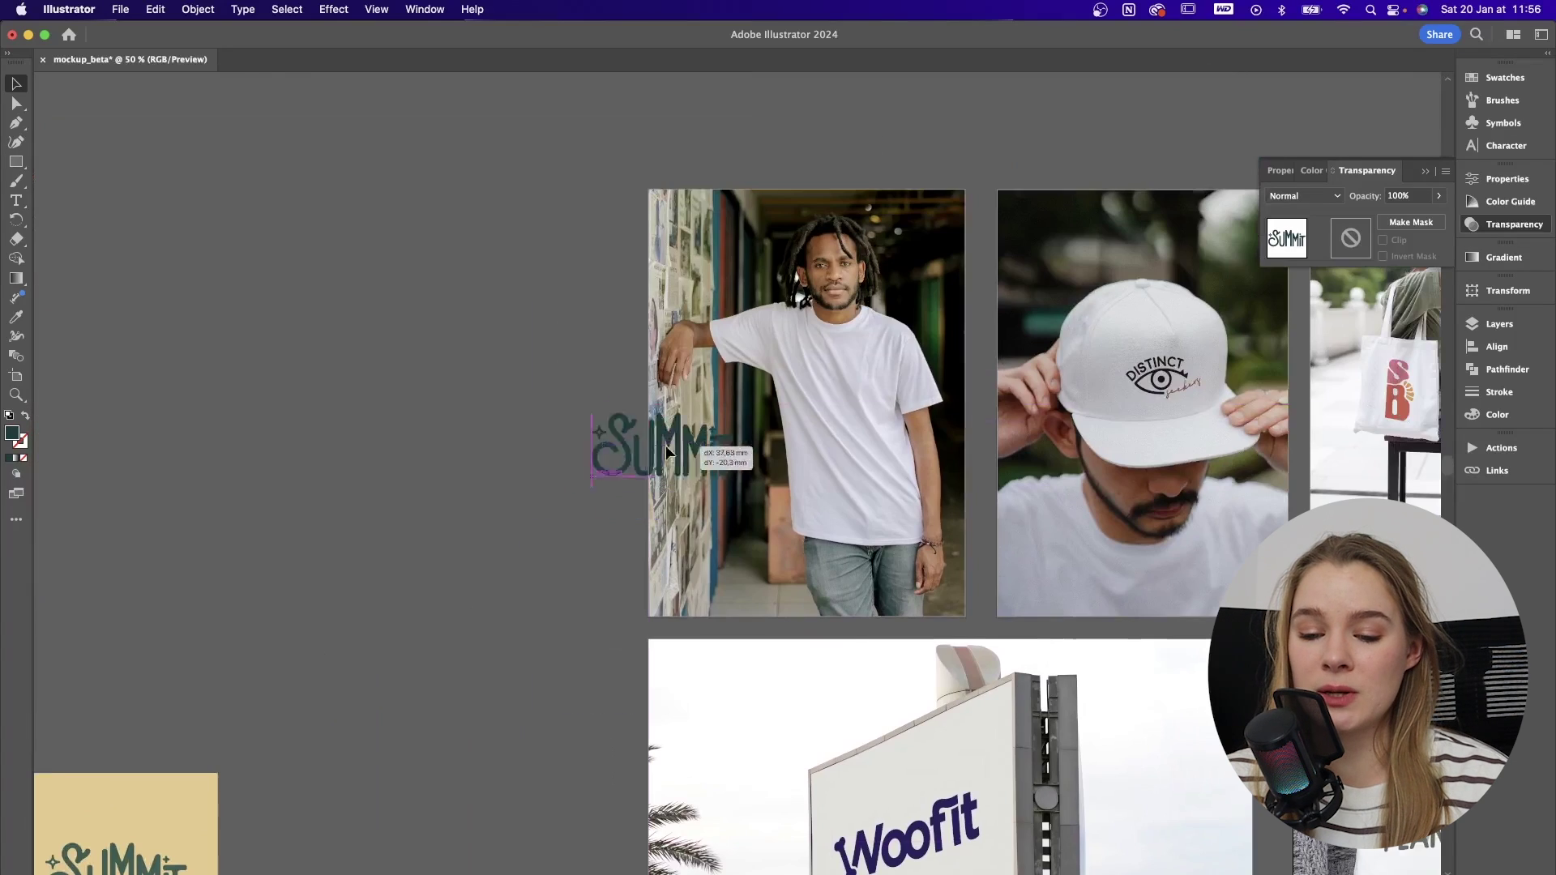
left_click_drag(666, 452, 843, 405)
left_click(198, 9)
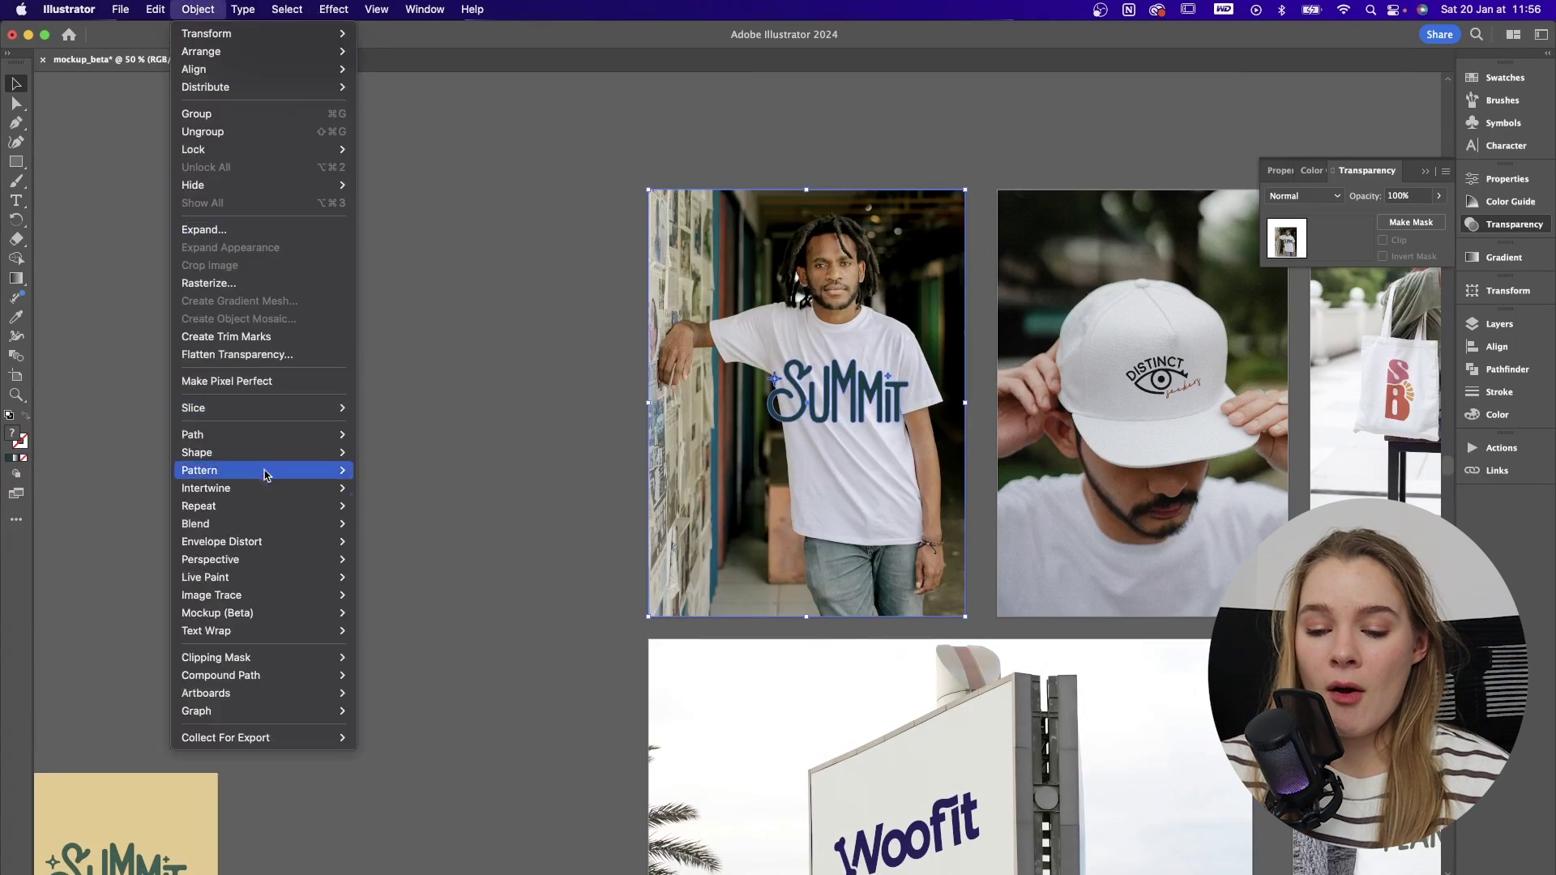
- Make the SUMMIT logo a t-shirt mockup, enlarging it and moving it up onto the chest
mouse_move(257, 592)
left_click(377, 612)
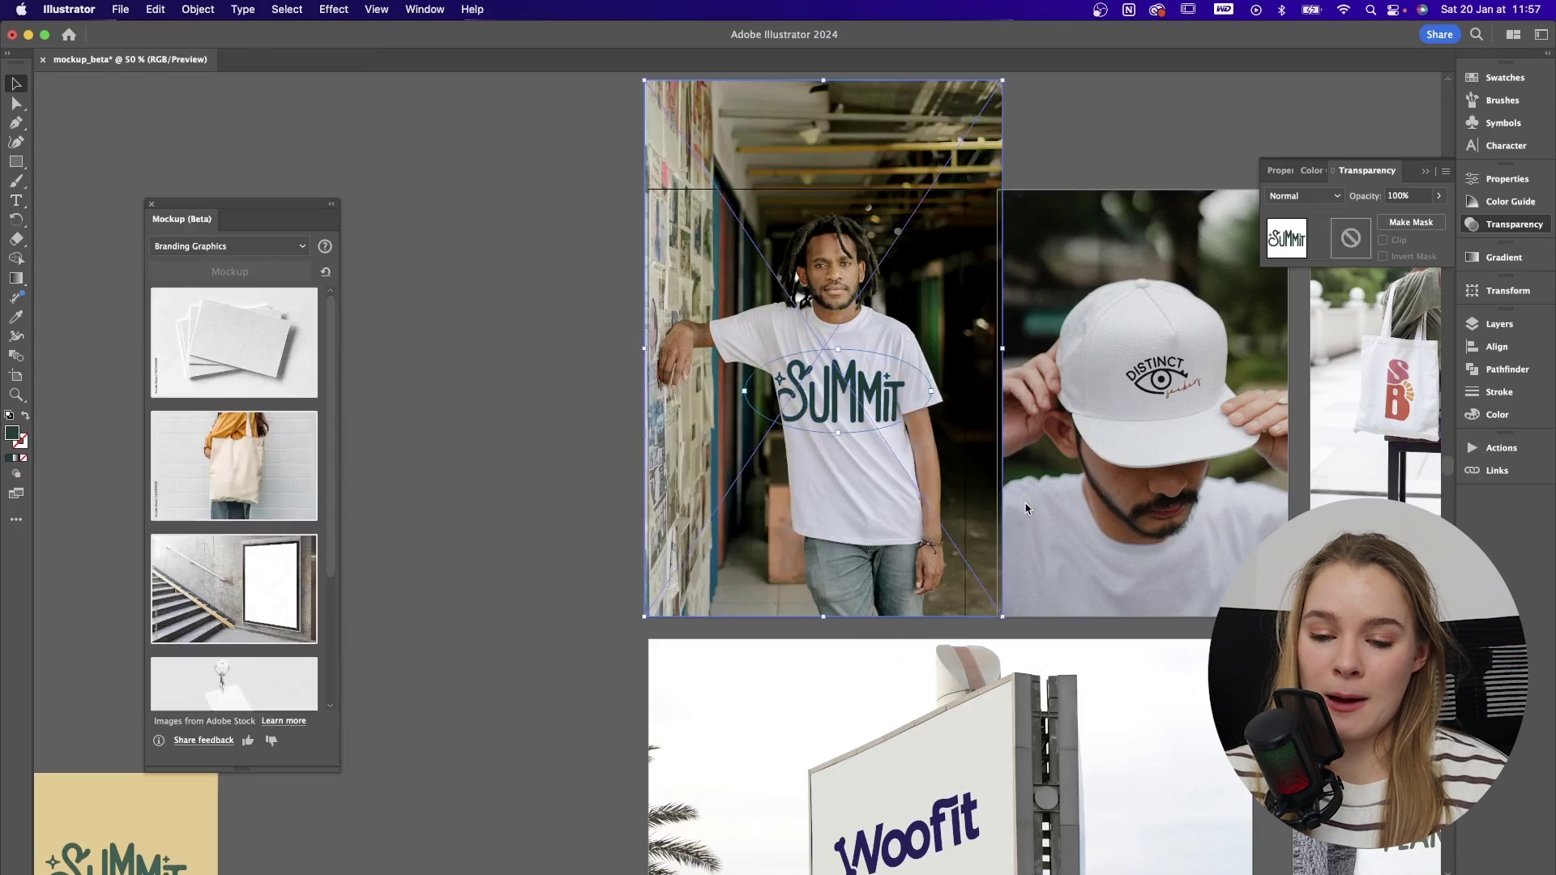
scroll(1025, 510, "up", 1)
scroll(892, 462, "down", 1)
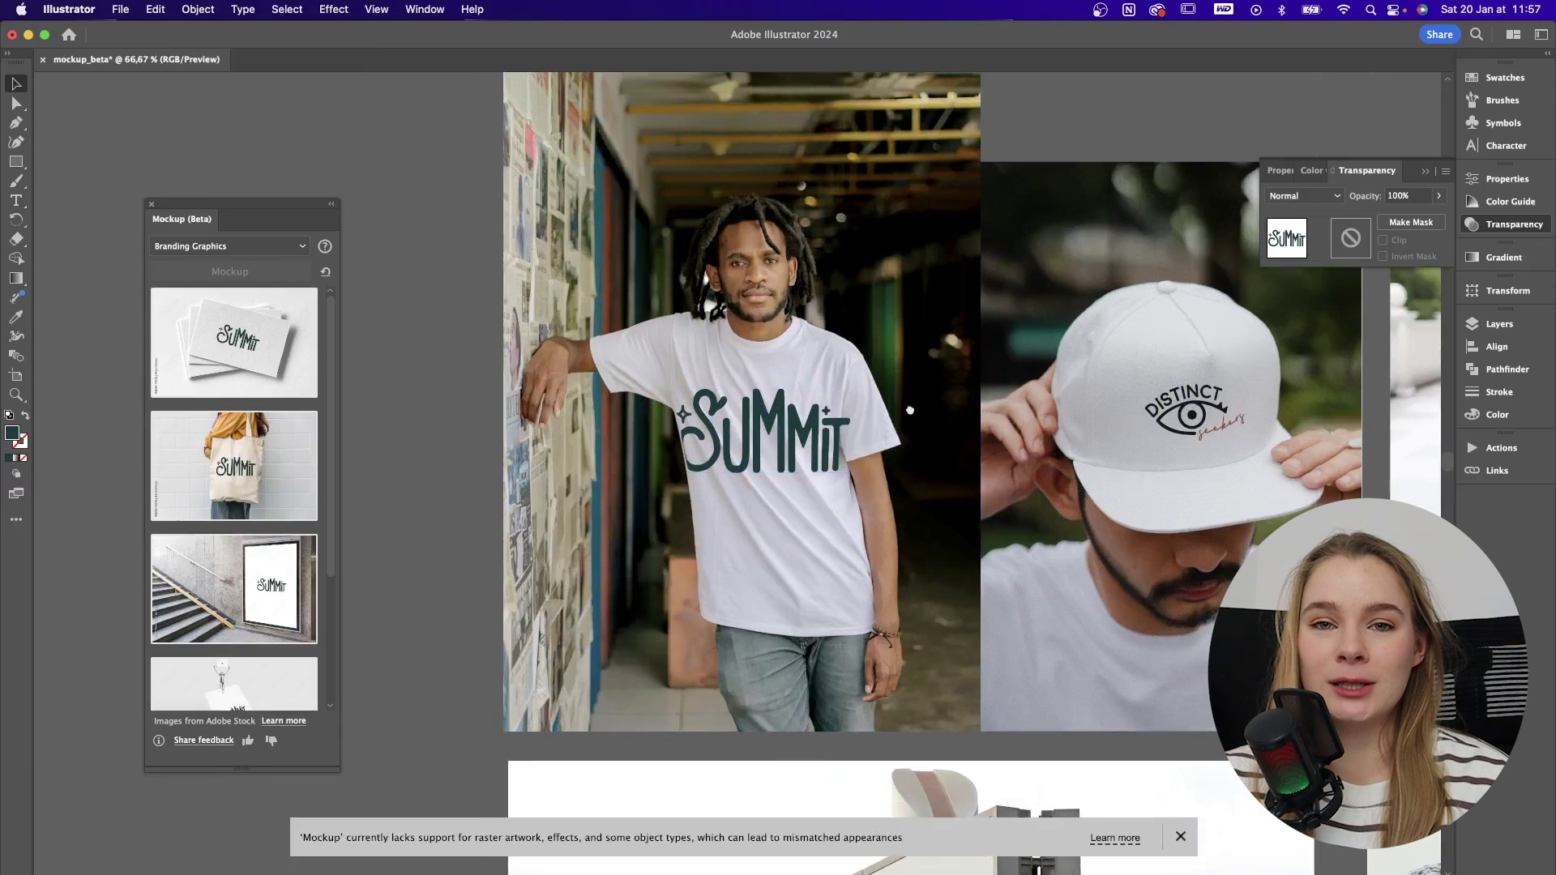
left_click_drag(886, 431, 1001, 421)
scroll(818, 441, "up", 2)
left_click_drag(819, 440, 904, 460)
- Set the logo's blend mode to Multiply, centre it on the chest, and zoom out
scroll(615, 97, "down", 10)
scroll(746, 199, "up", 12)
left_click(1303, 196)
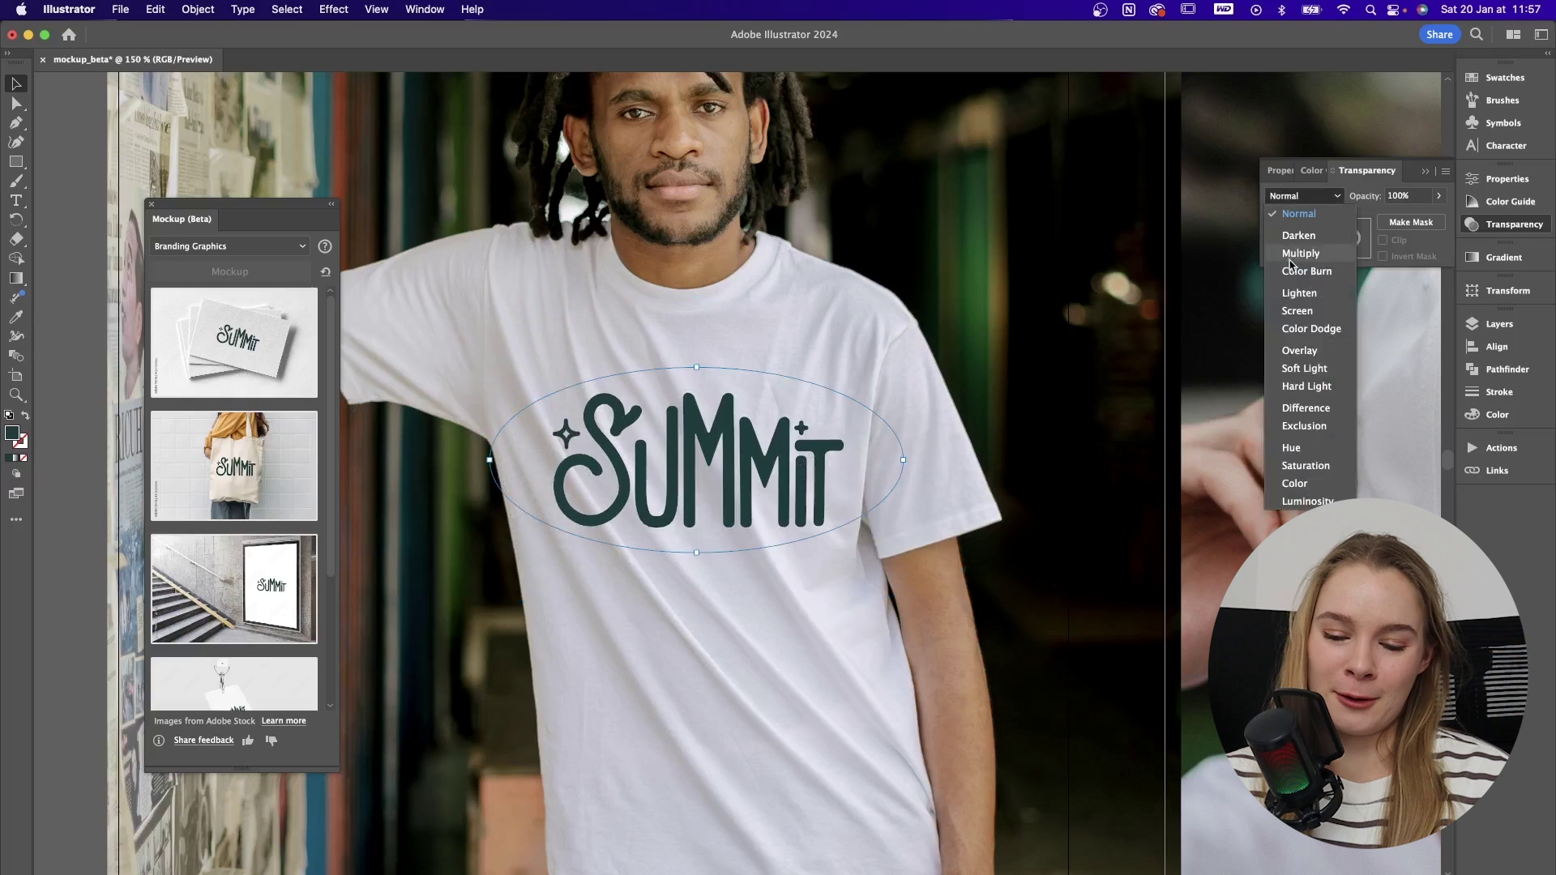
left_click(1296, 237)
left_click_drag(732, 470, 754, 441)
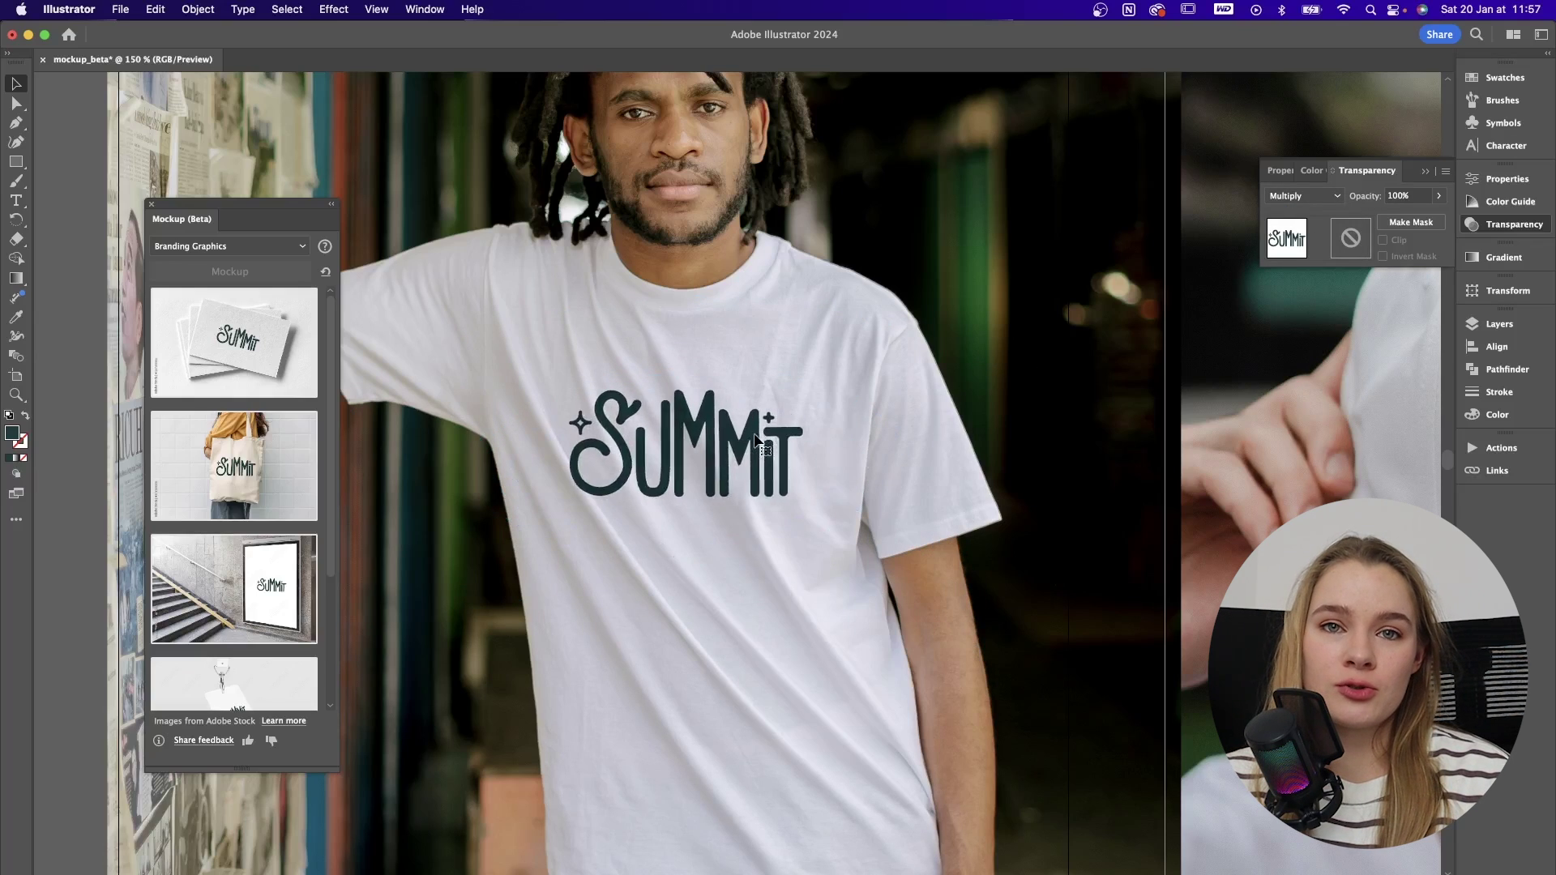
key("super+minus")
key("super+minus")
key("super+minus")
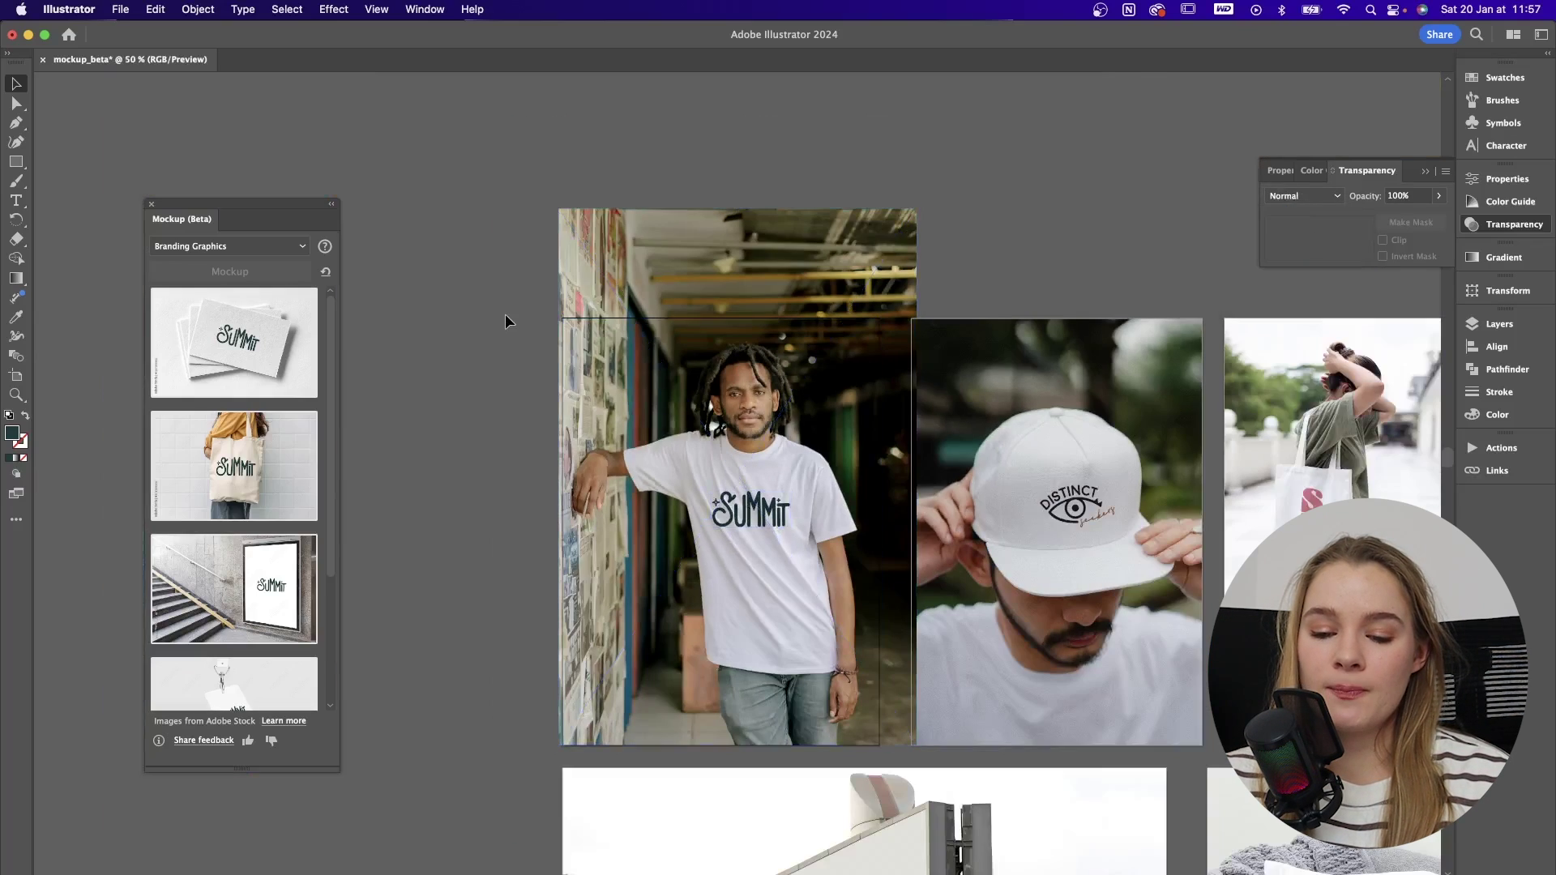
- Draw a frame rectangle over the t-shirt photo and enlarge the eye pattern over the shirt
key("m")
left_click_drag(552, 285, 869, 711)
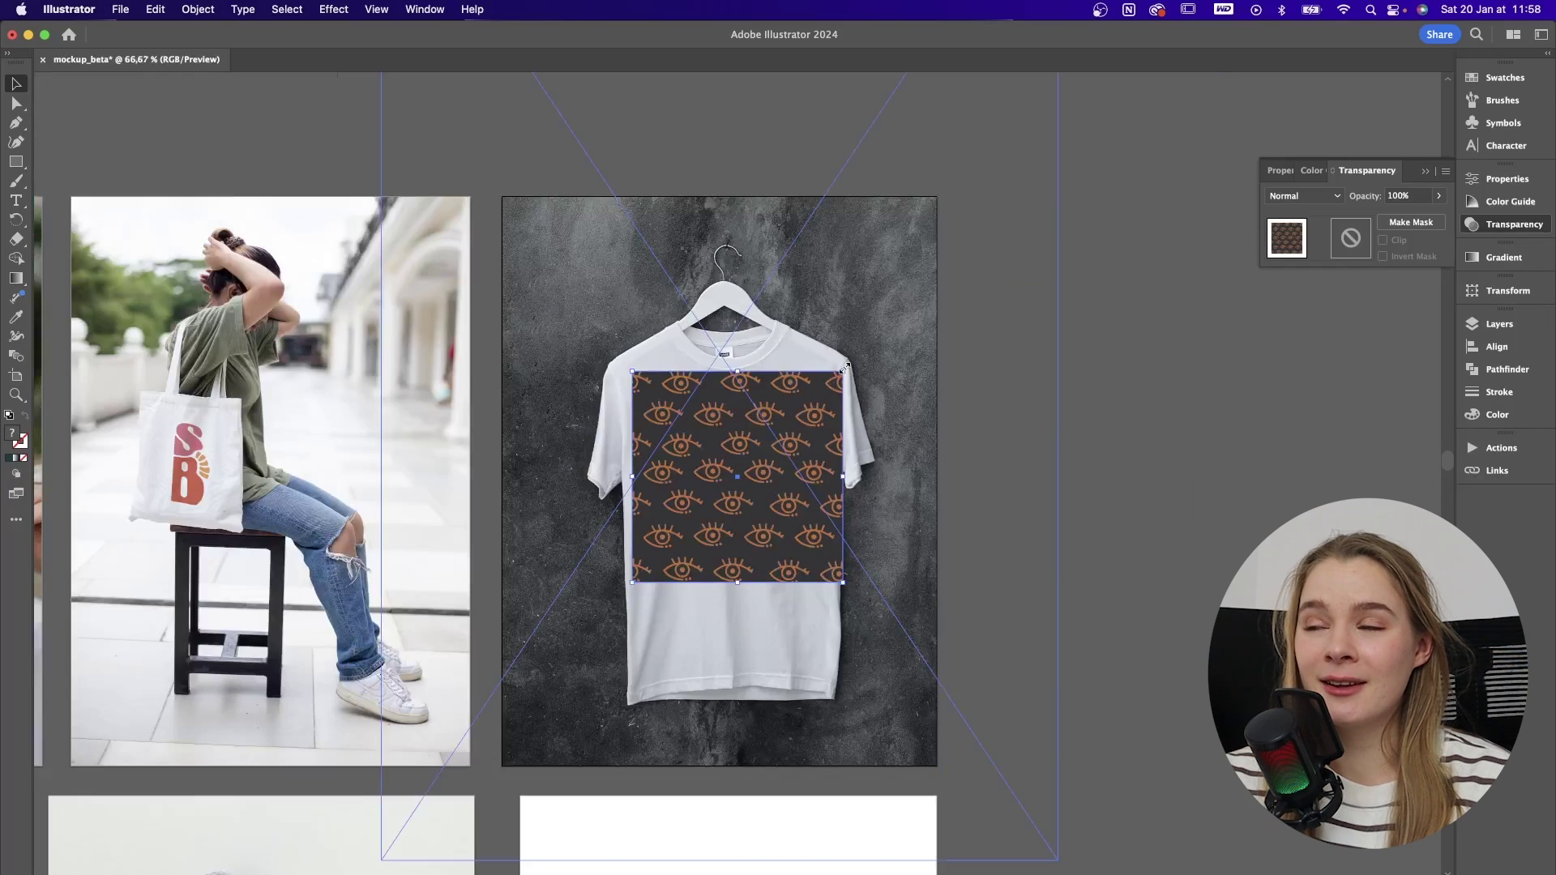
left_click_drag(844, 369, 851, 406)
- Turn the eye pattern and shirt photo into a mockup blended with Multiply
left_click(584, 243, "shift")
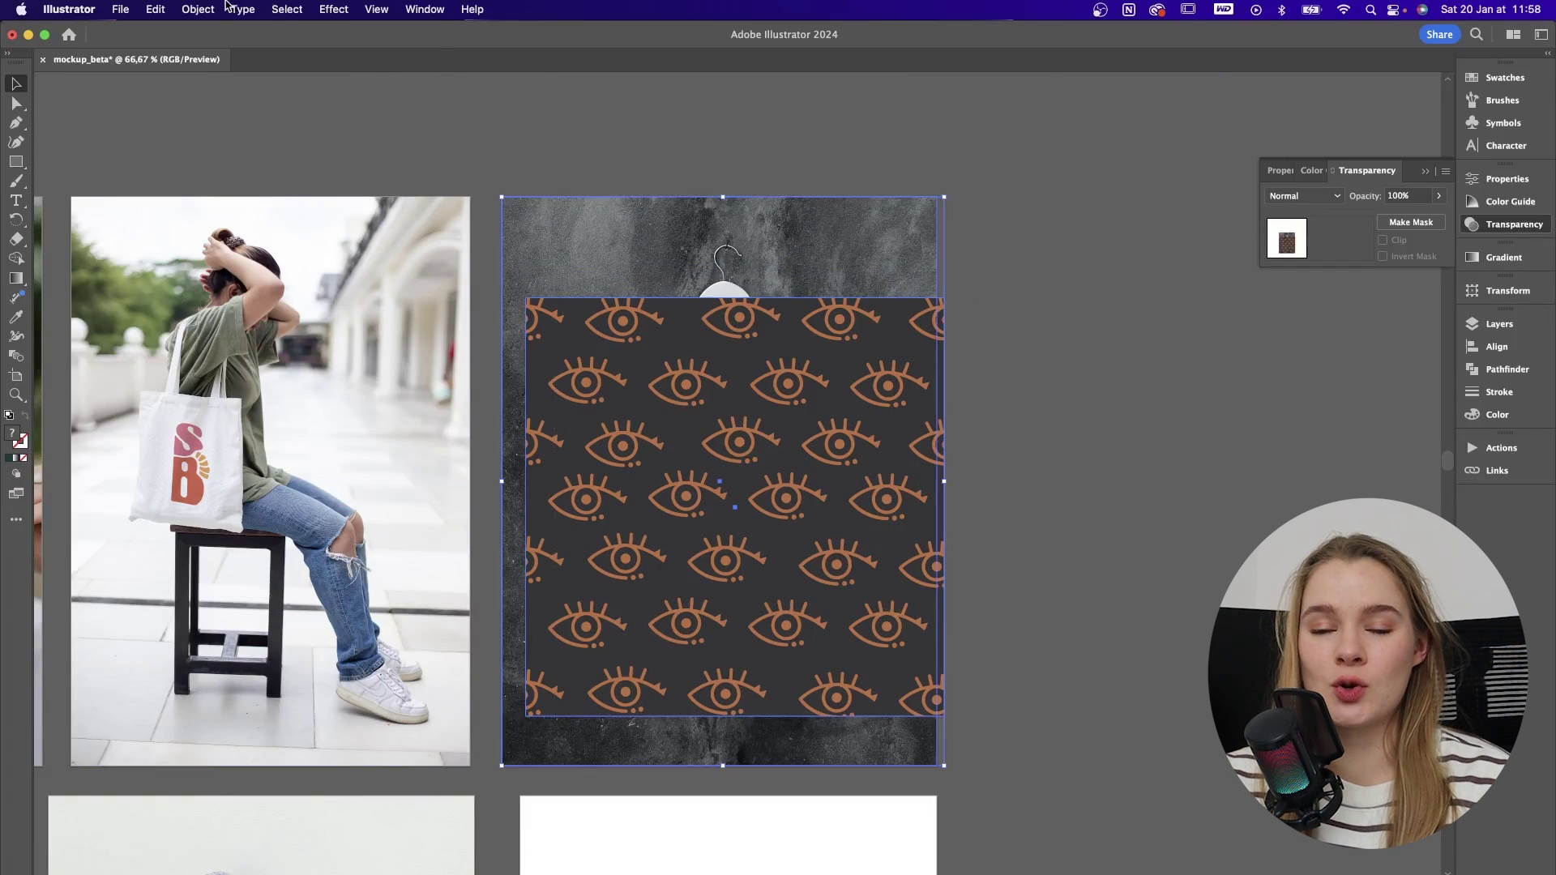
left_click(226, 8)
left_click(374, 615)
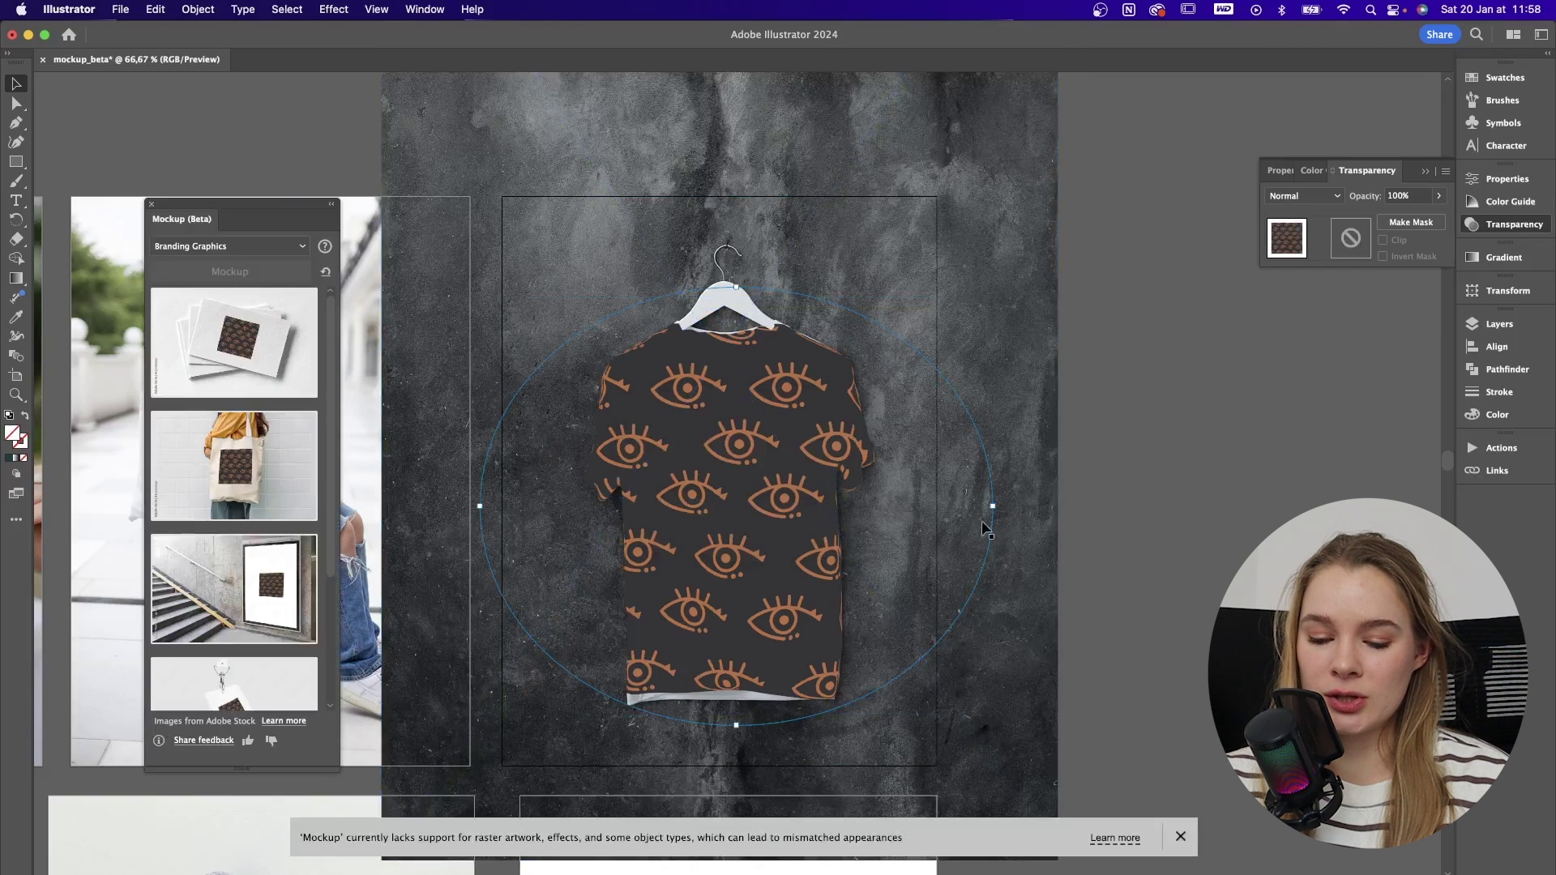
left_click(1302, 200)
left_click(1304, 252)
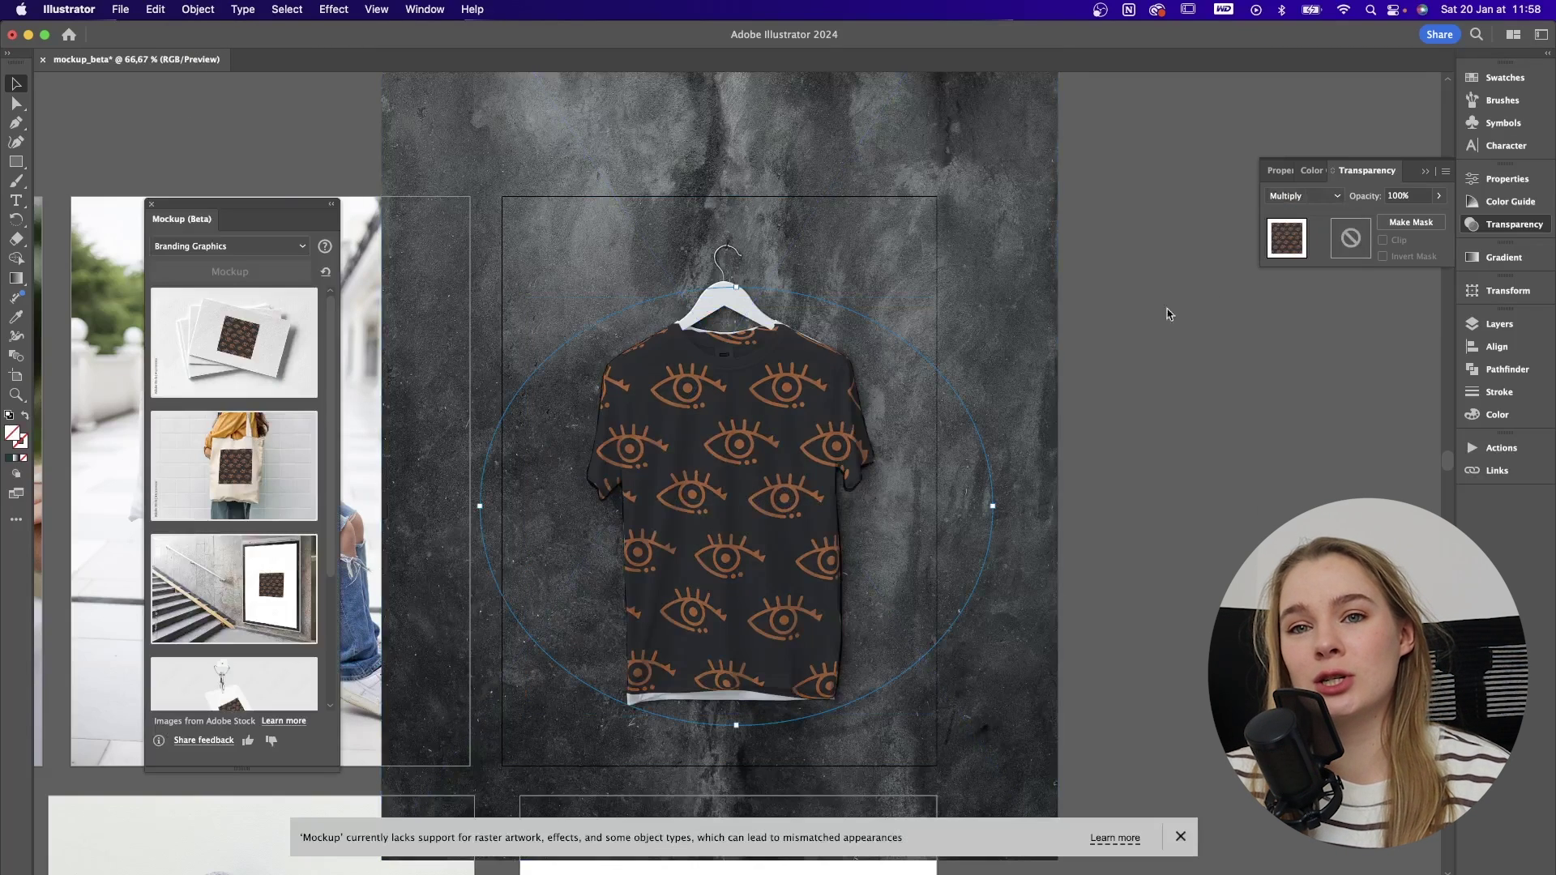
mouse_move(774, 416)
left_mouse_down()
mouse_move(765, 457)
mouse_move(774, 417)
left_mouse_up()
- Zoom in to inspect the shirt's shoulder and collar, then deselect everything
key("super+equal")
scroll(778, 648, "up", 6)
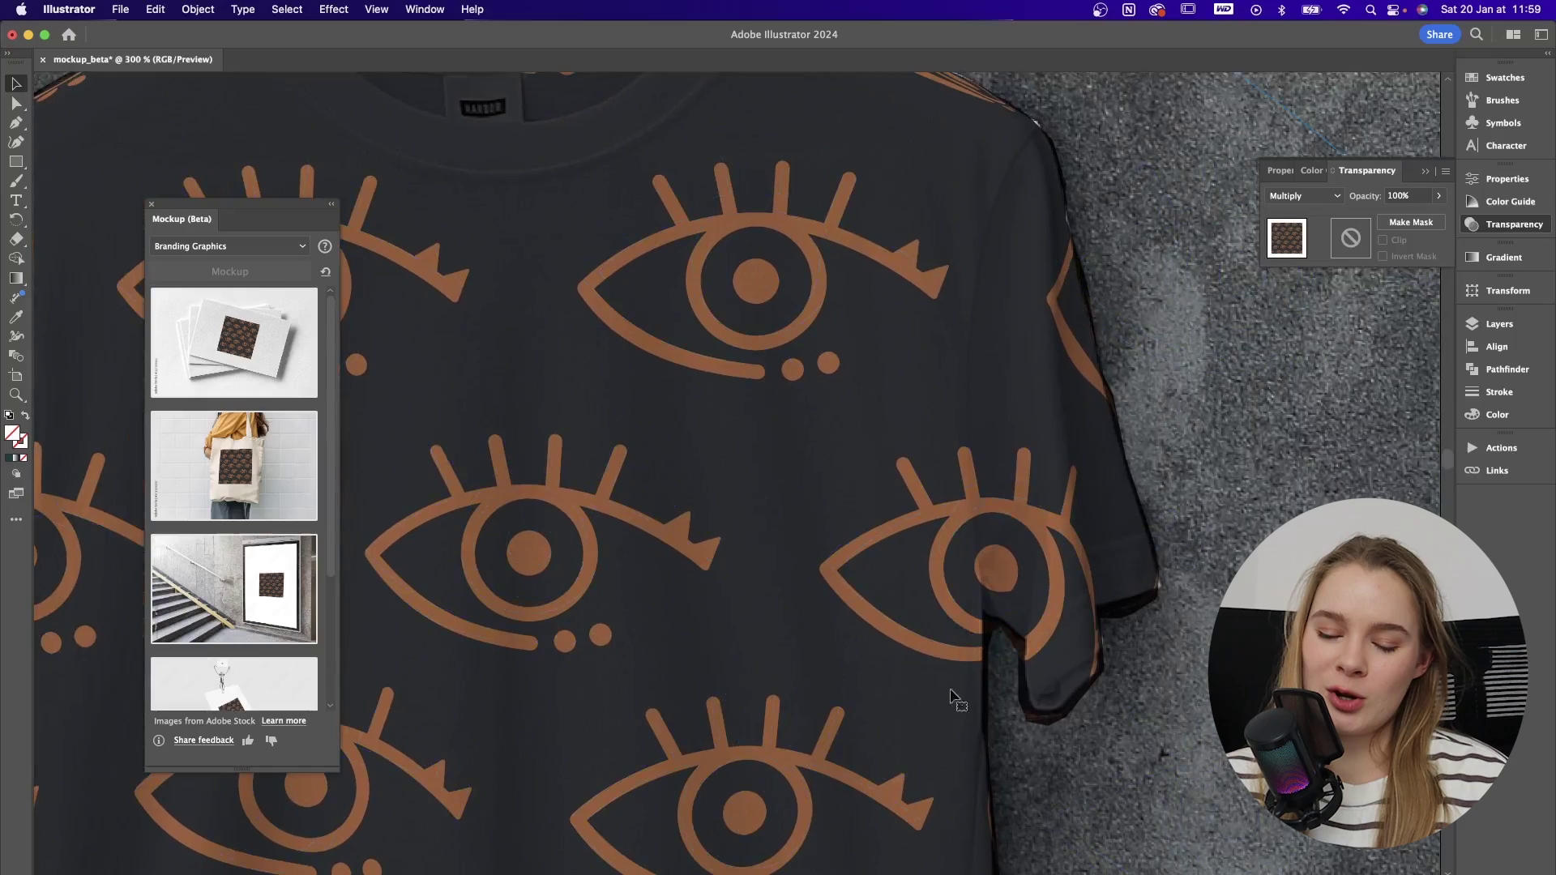
scroll(1000, 235, "up", 10)
scroll(1000, 236, "left", 8)
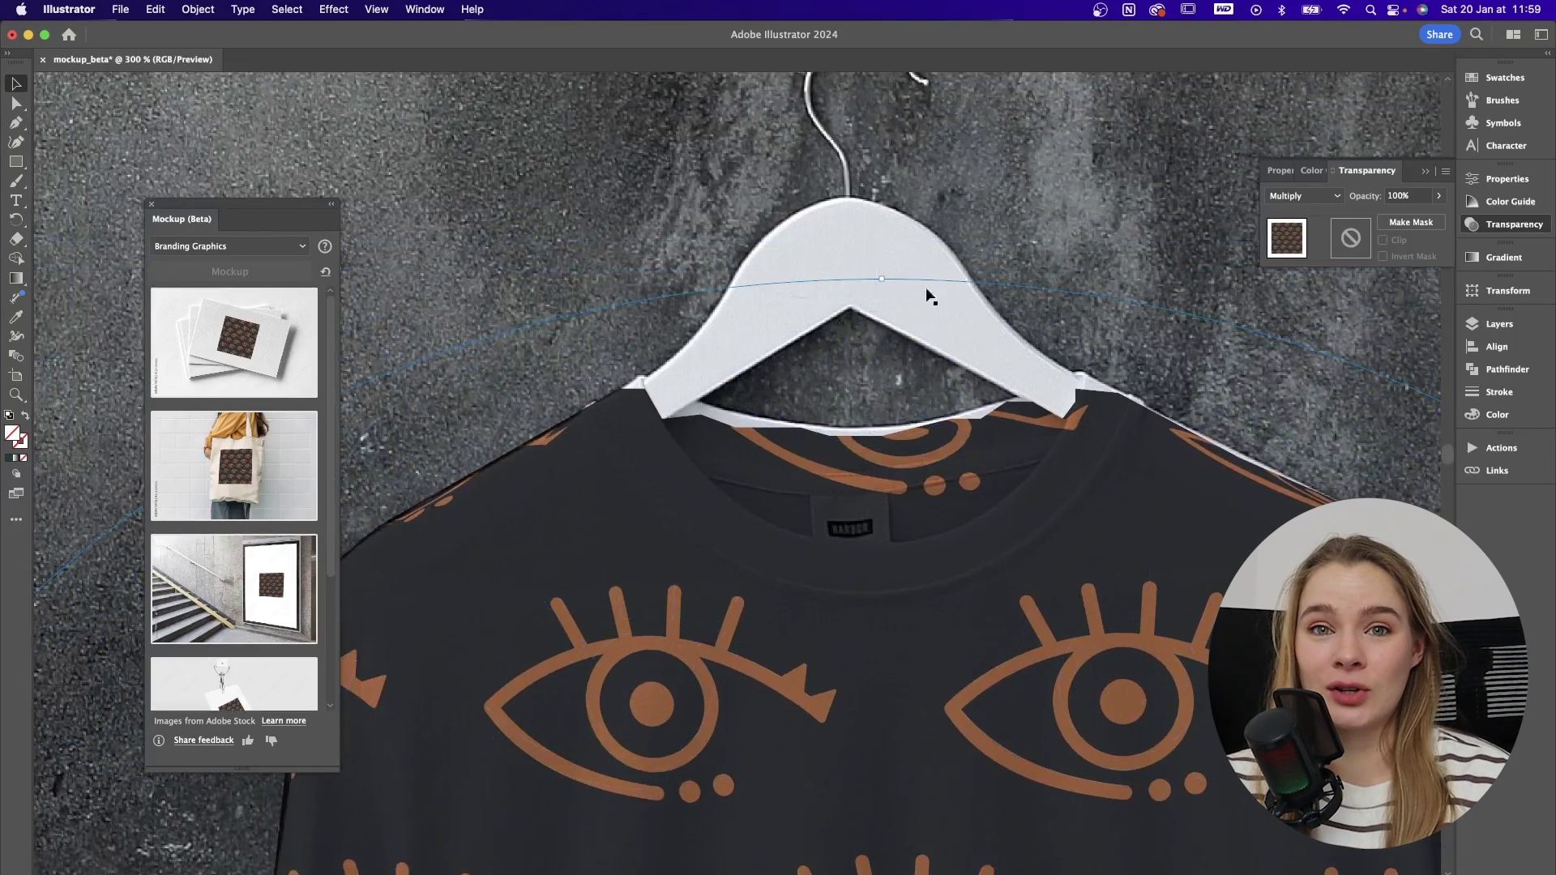
left_click_drag(612, 462, 1006, 150)
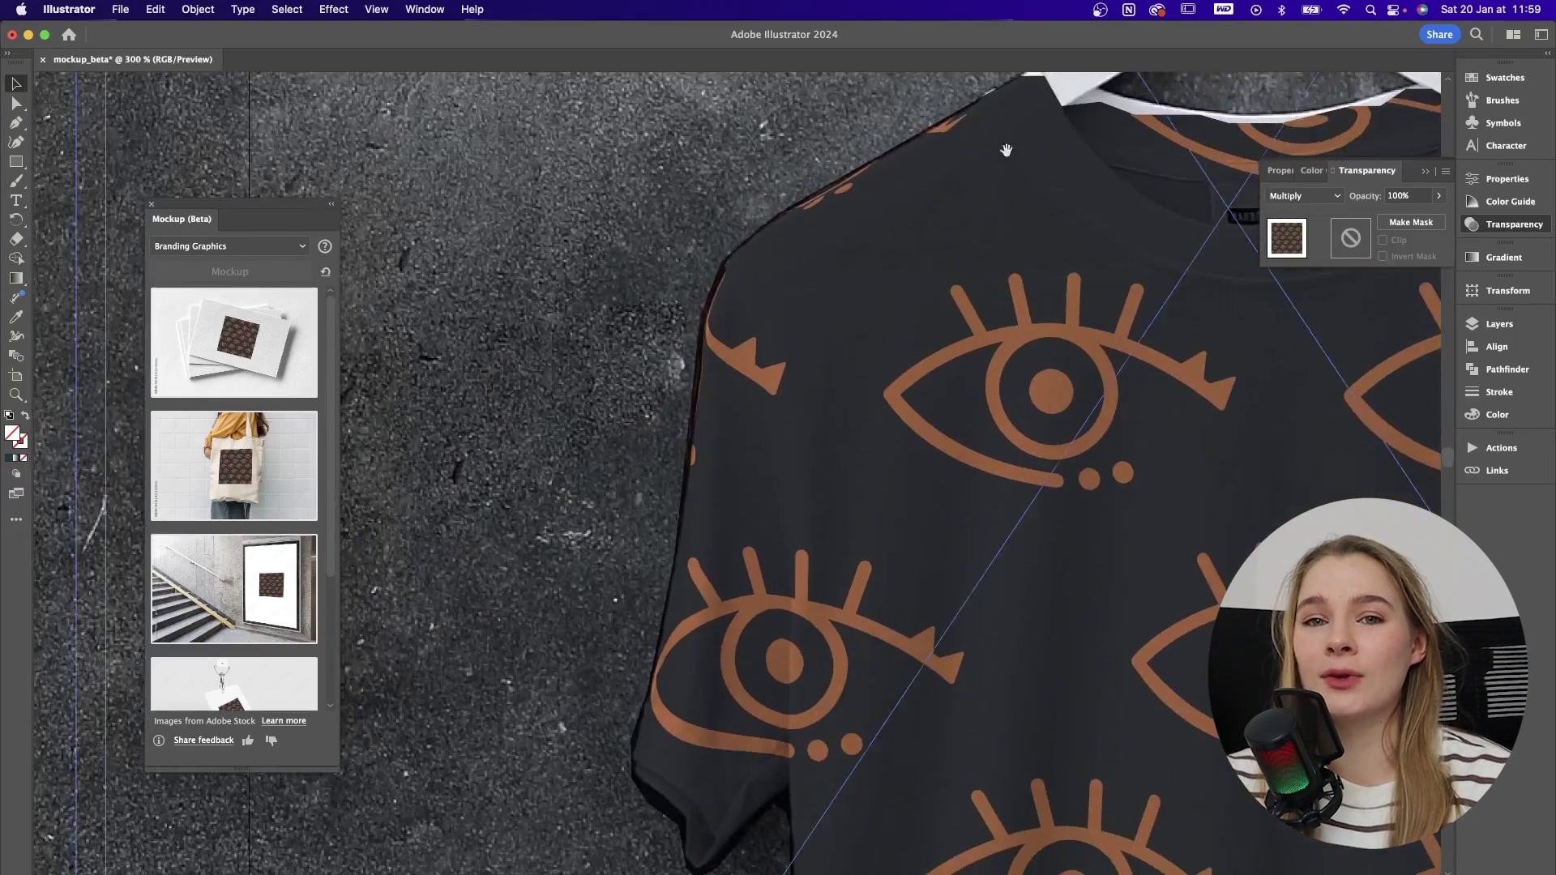
scroll(753, 762, "down", 10)
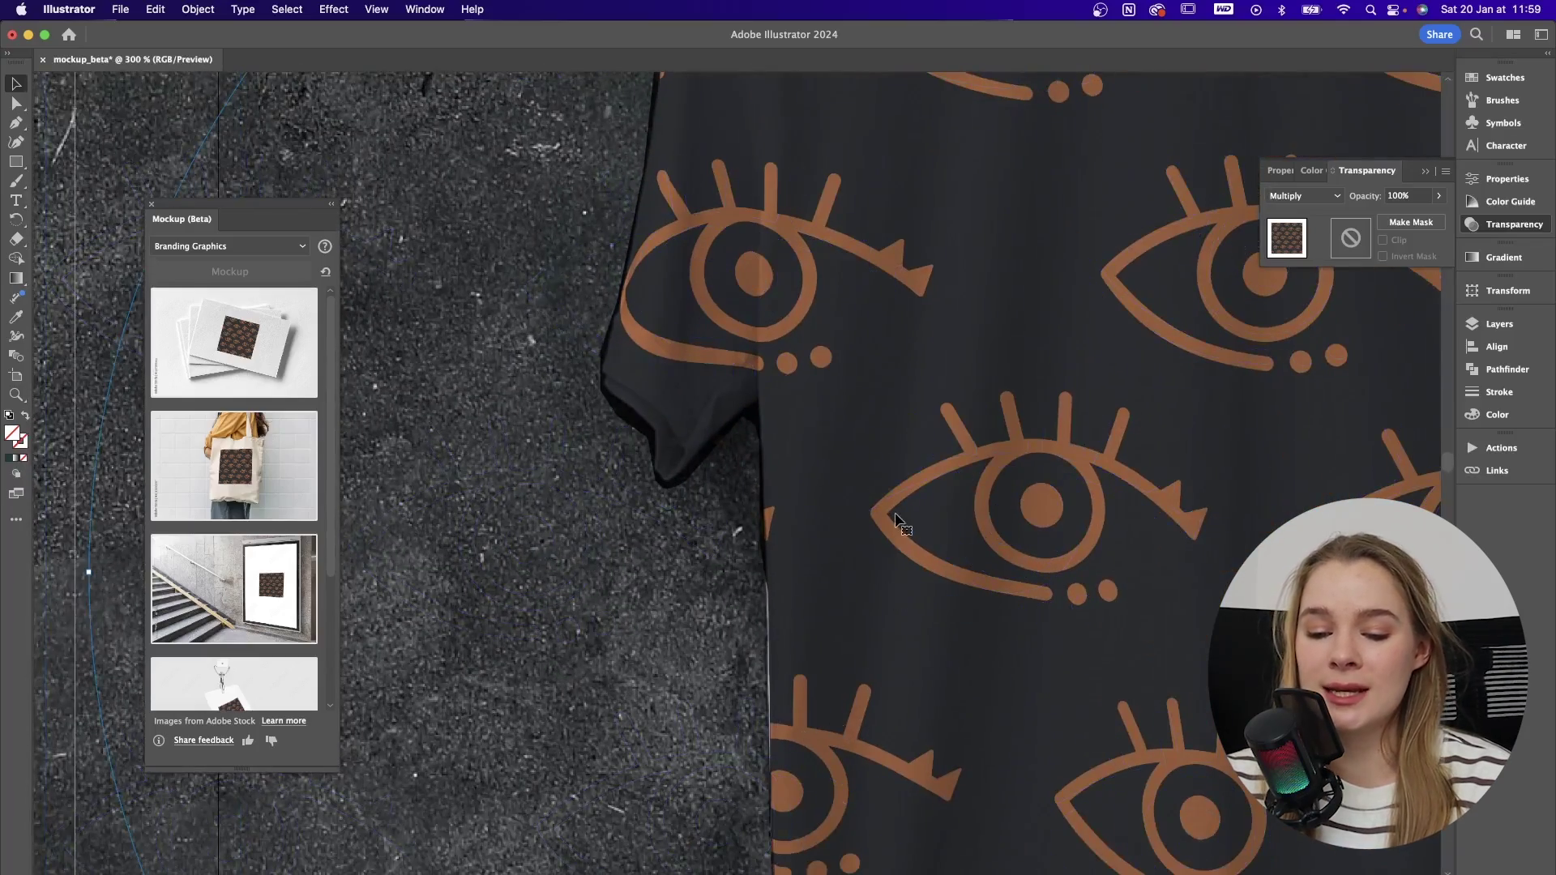
scroll(899, 526, "down", 10)
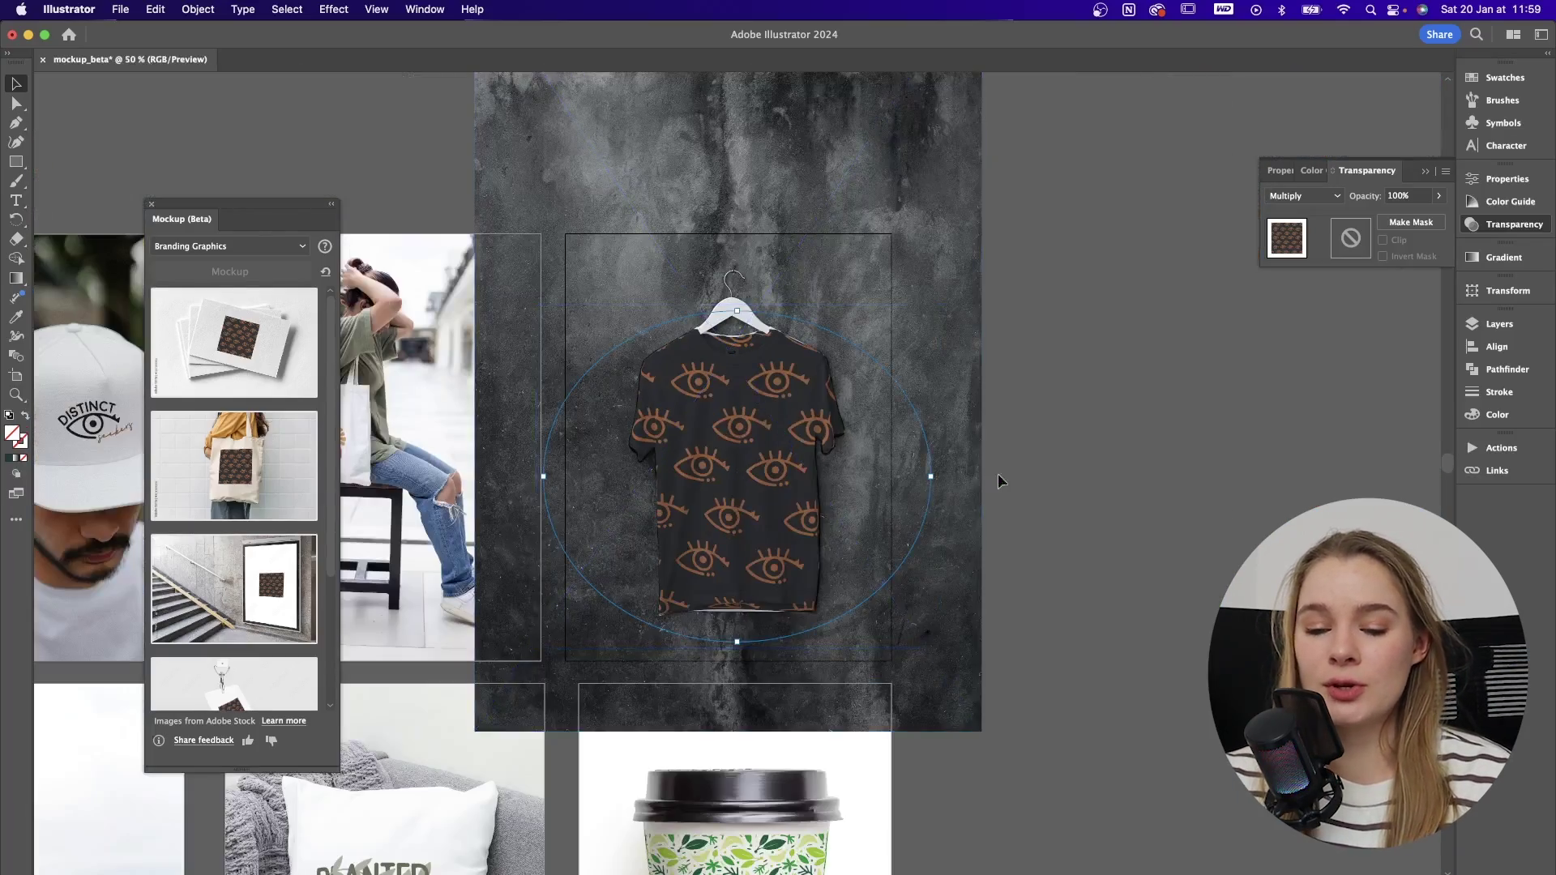
left_click(1091, 376)
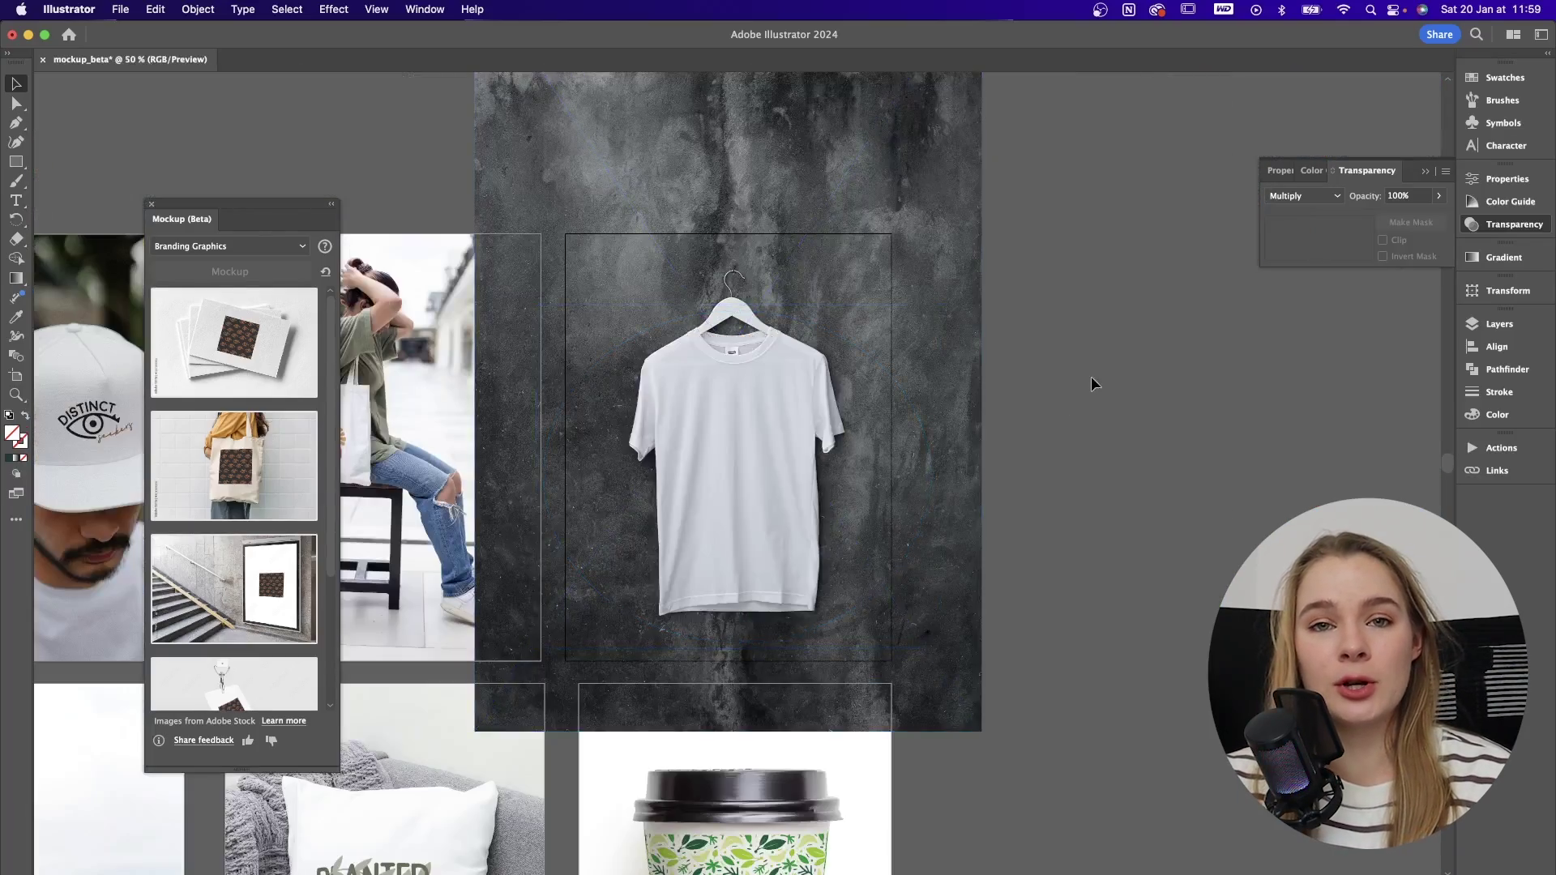
- Paste the BRIDALISE wordmark and place three staggered copies as four lines on the shirt
key("super+v")
scroll(607, 514, "up", 1)
left_click_drag(865, 363, 956, 433)
left_click_drag(962, 424, 785, 504)
left_click_drag(785, 504, 885, 574)
left_click(1212, 546)
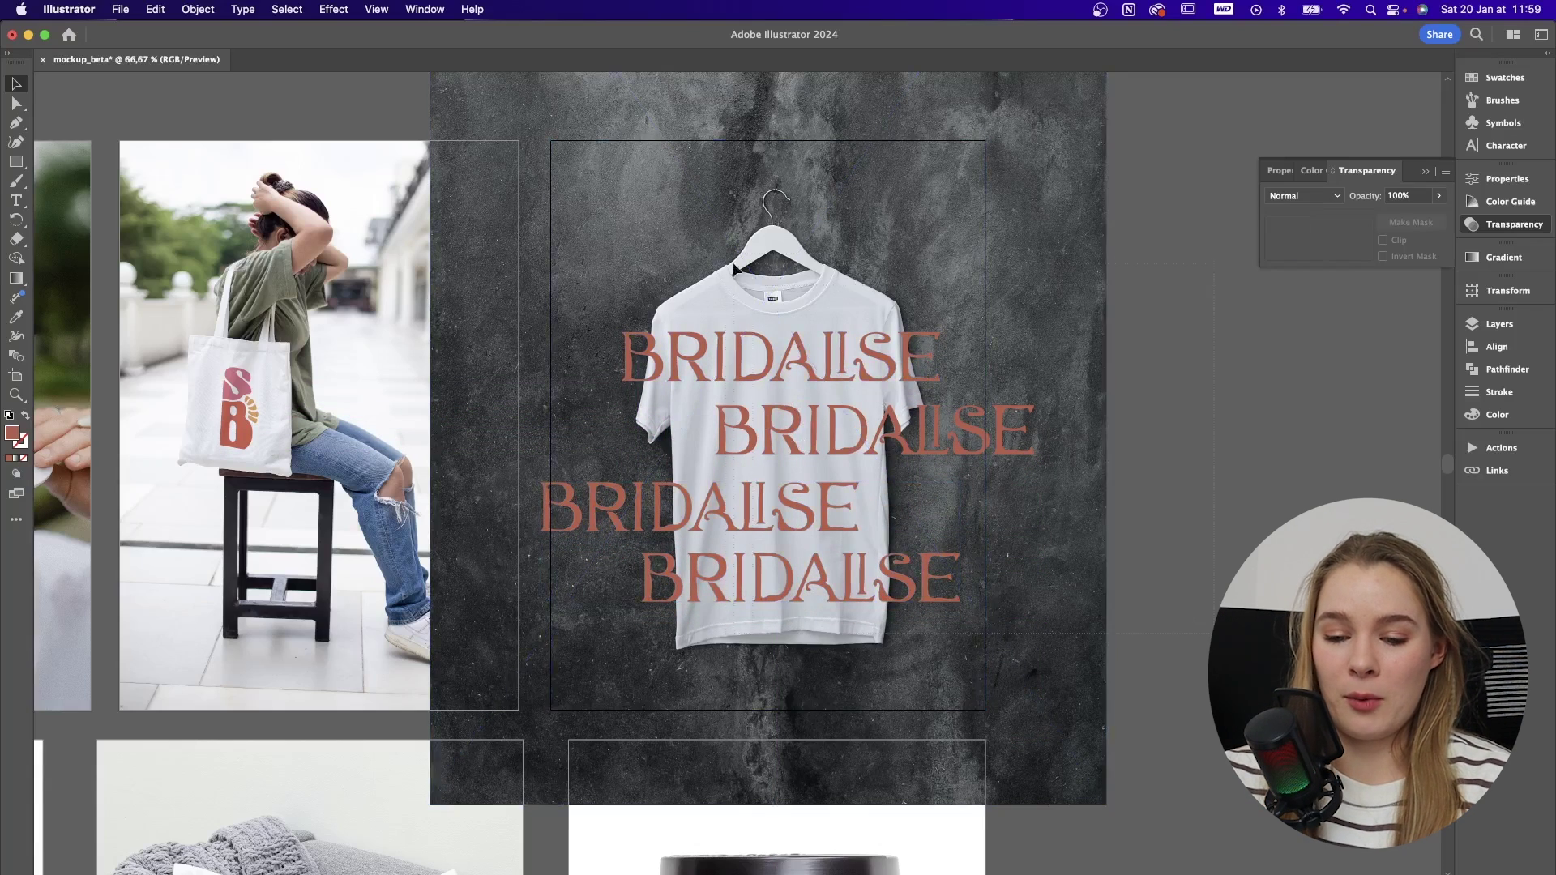
- Select the text and shirt texture together and make them a mockup
key("super+a")
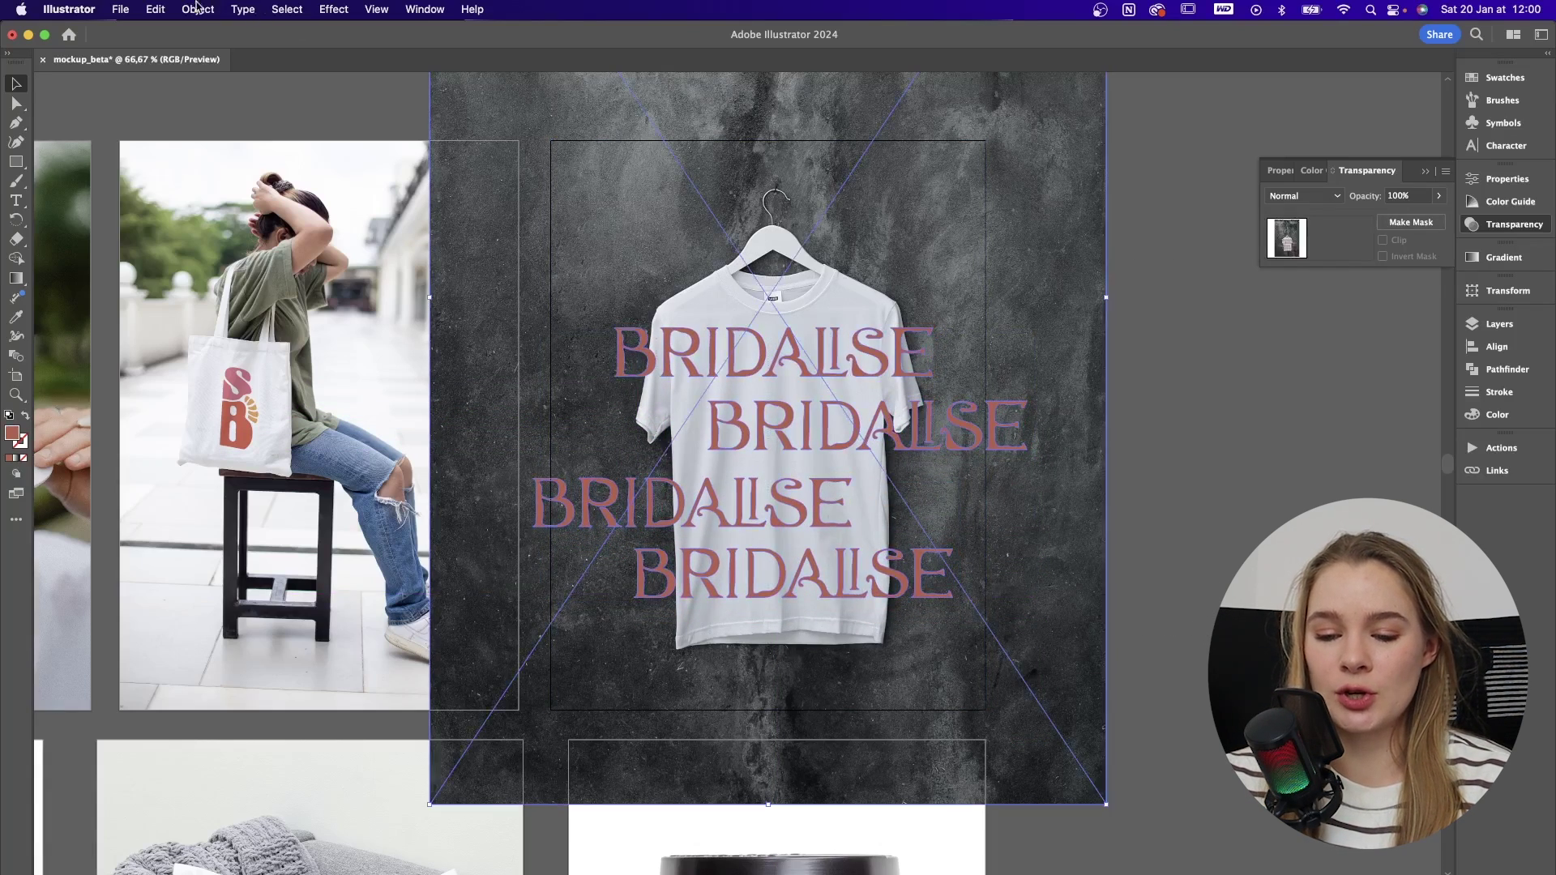
left_click(197, 8)
mouse_move(243, 612)
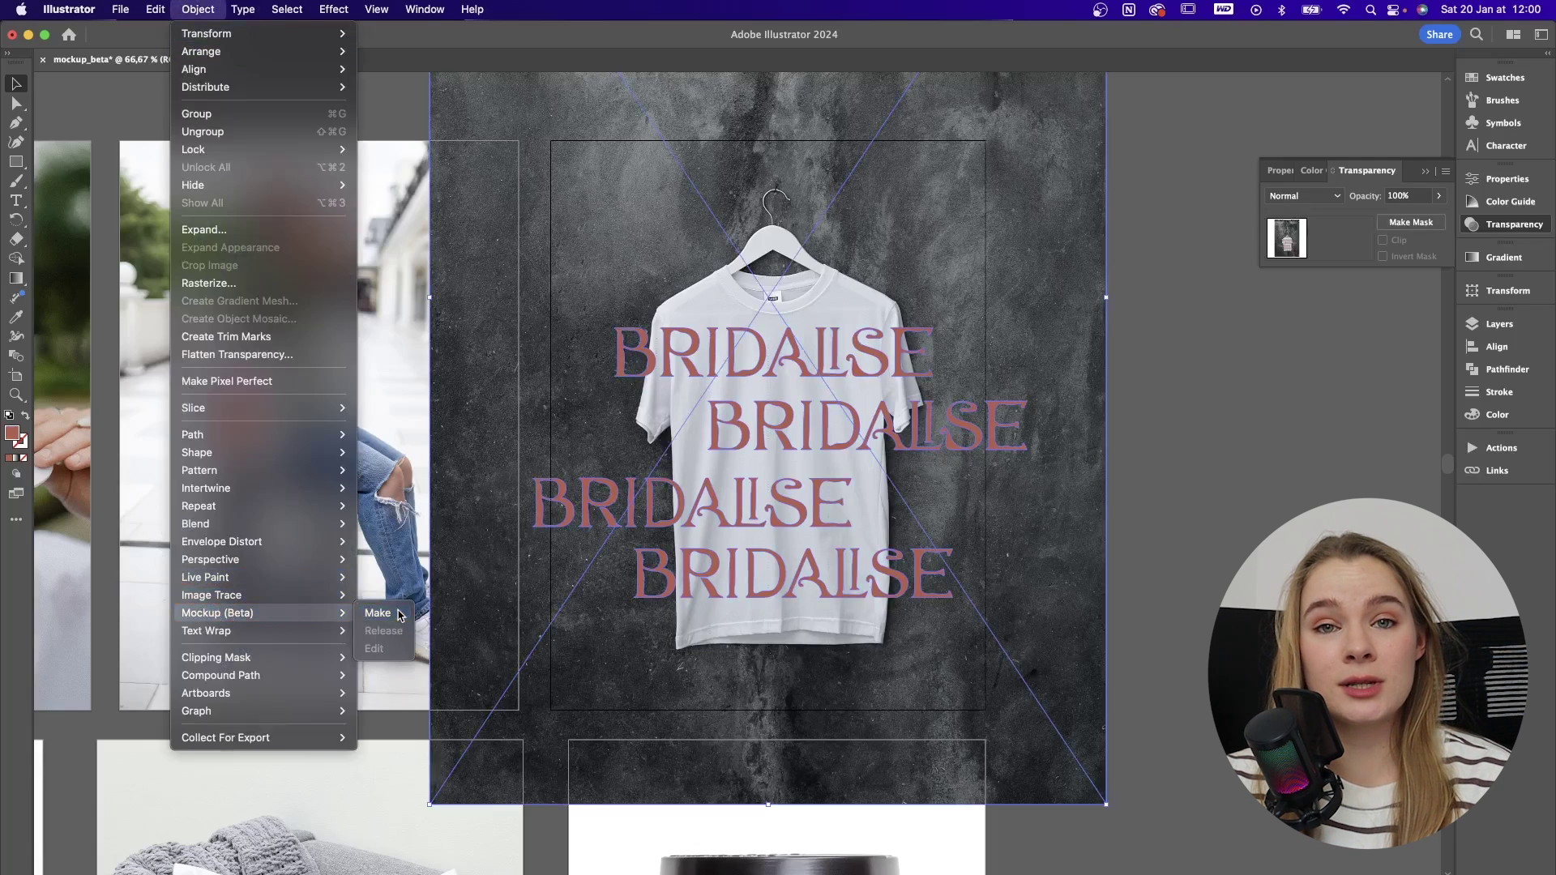
left_click(377, 614)
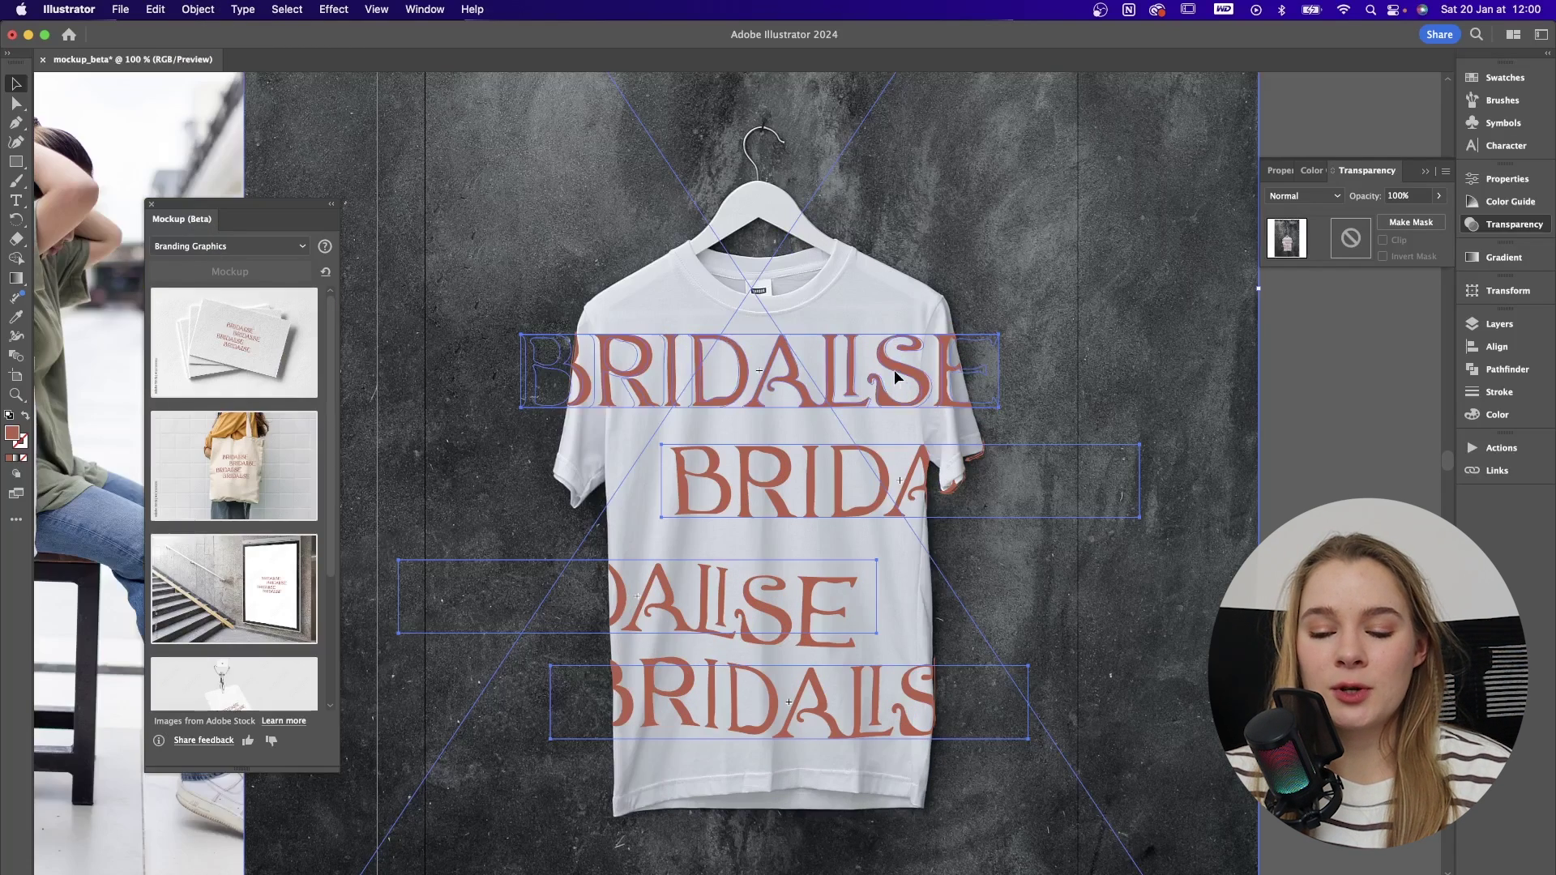
- Select the BRIDALISE lines and set their blend mode to Multiply
left_click(893, 370)
left_click(859, 448, "shift")
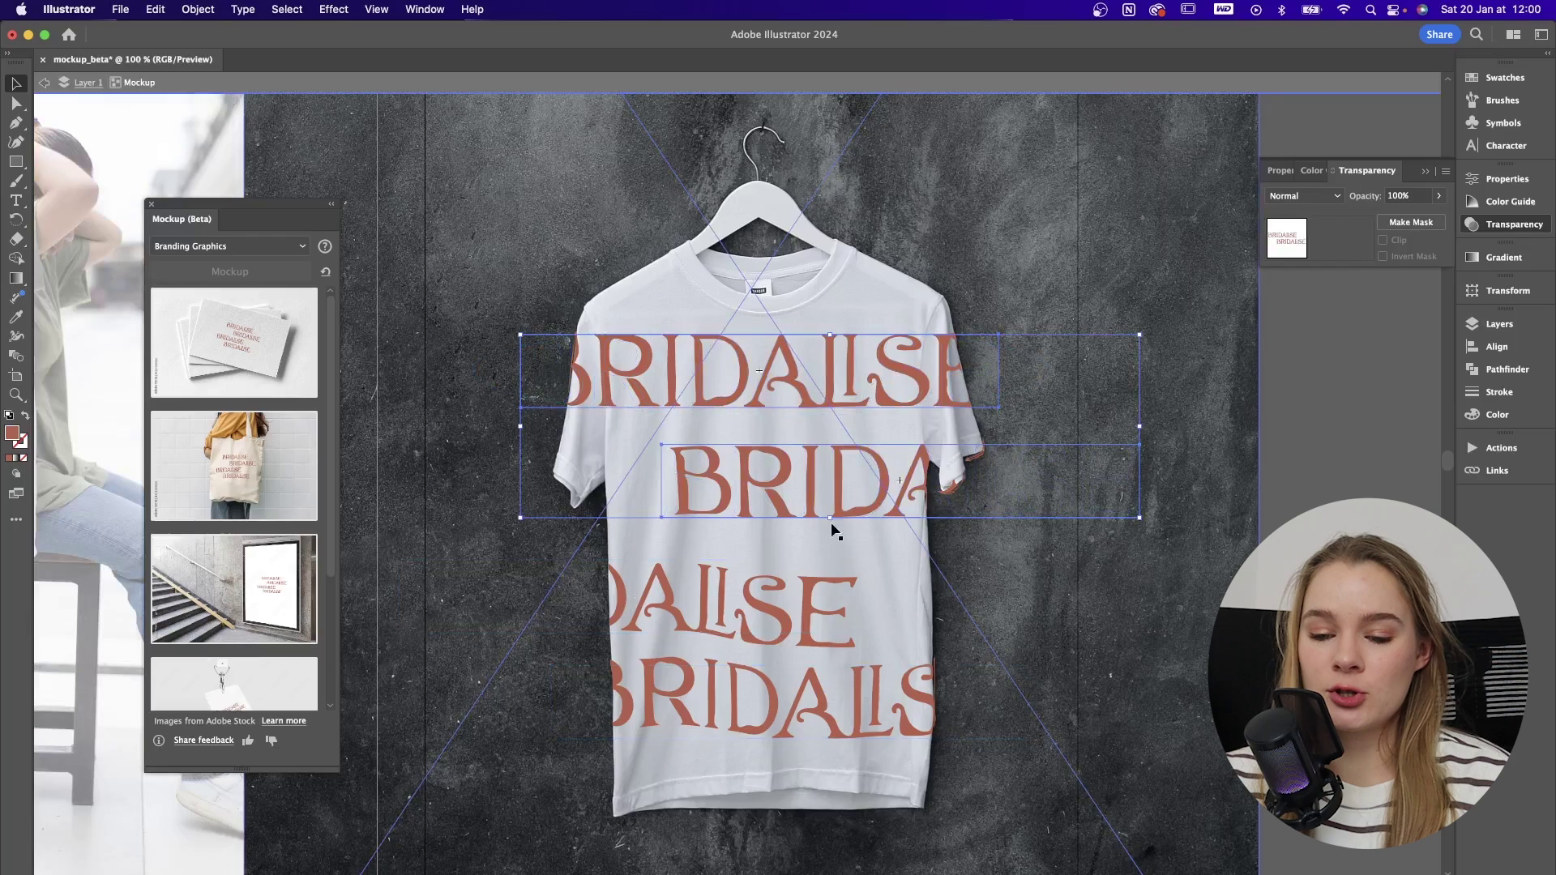
left_click(887, 693)
left_click(1321, 195)
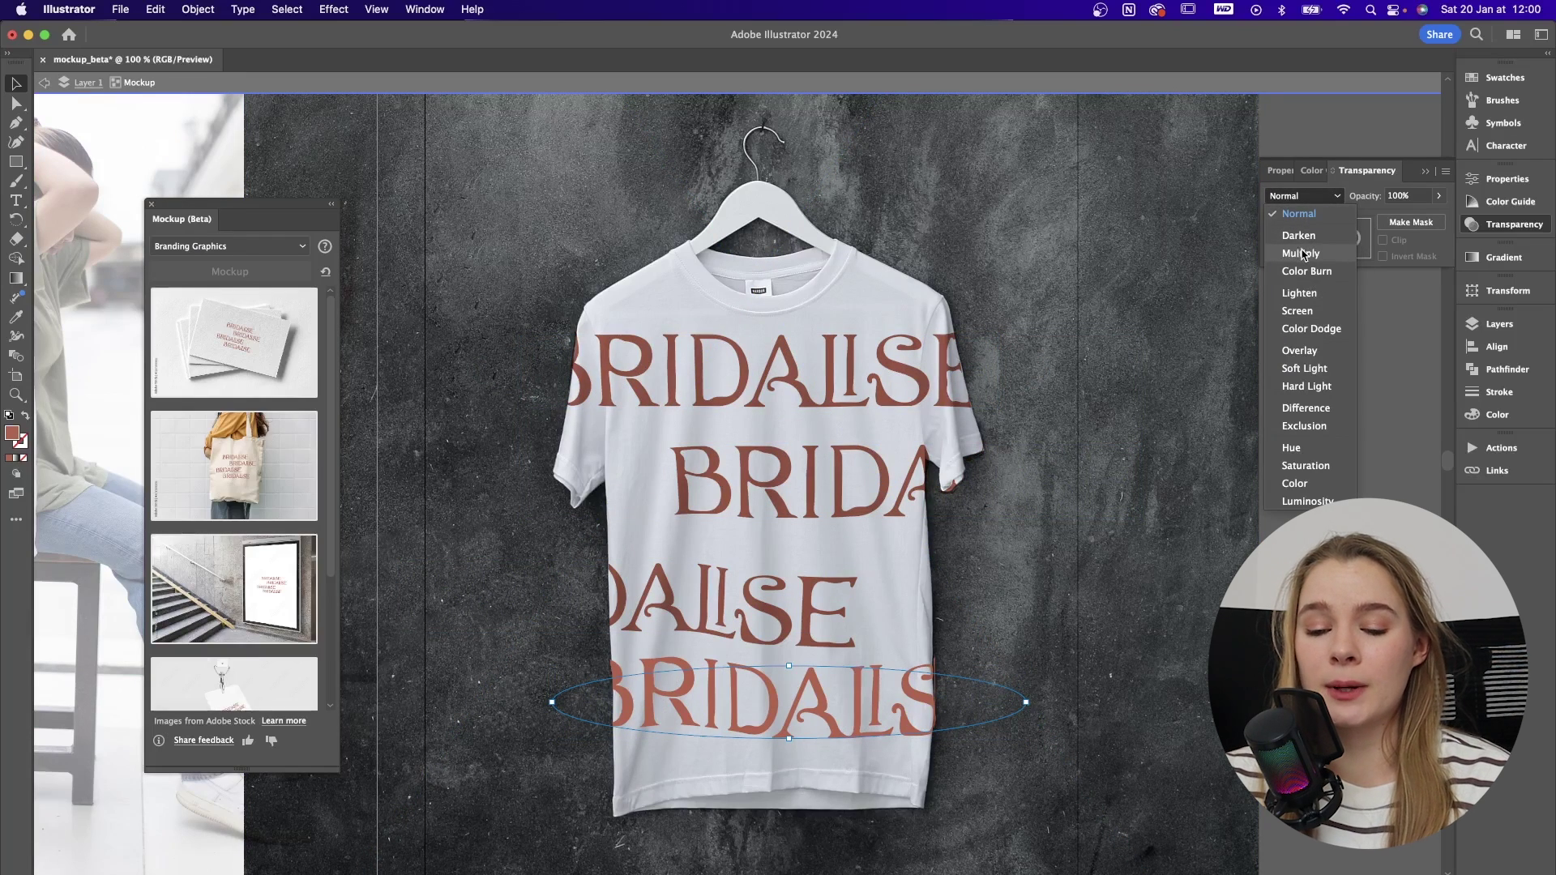
left_click(1292, 233)
- Resize and shift the BRIDALISE lines, undoing extra resizes and enlarging the top line across the shirt
scroll(844, 493, "down", 3)
left_click_drag(834, 506, 852, 509)
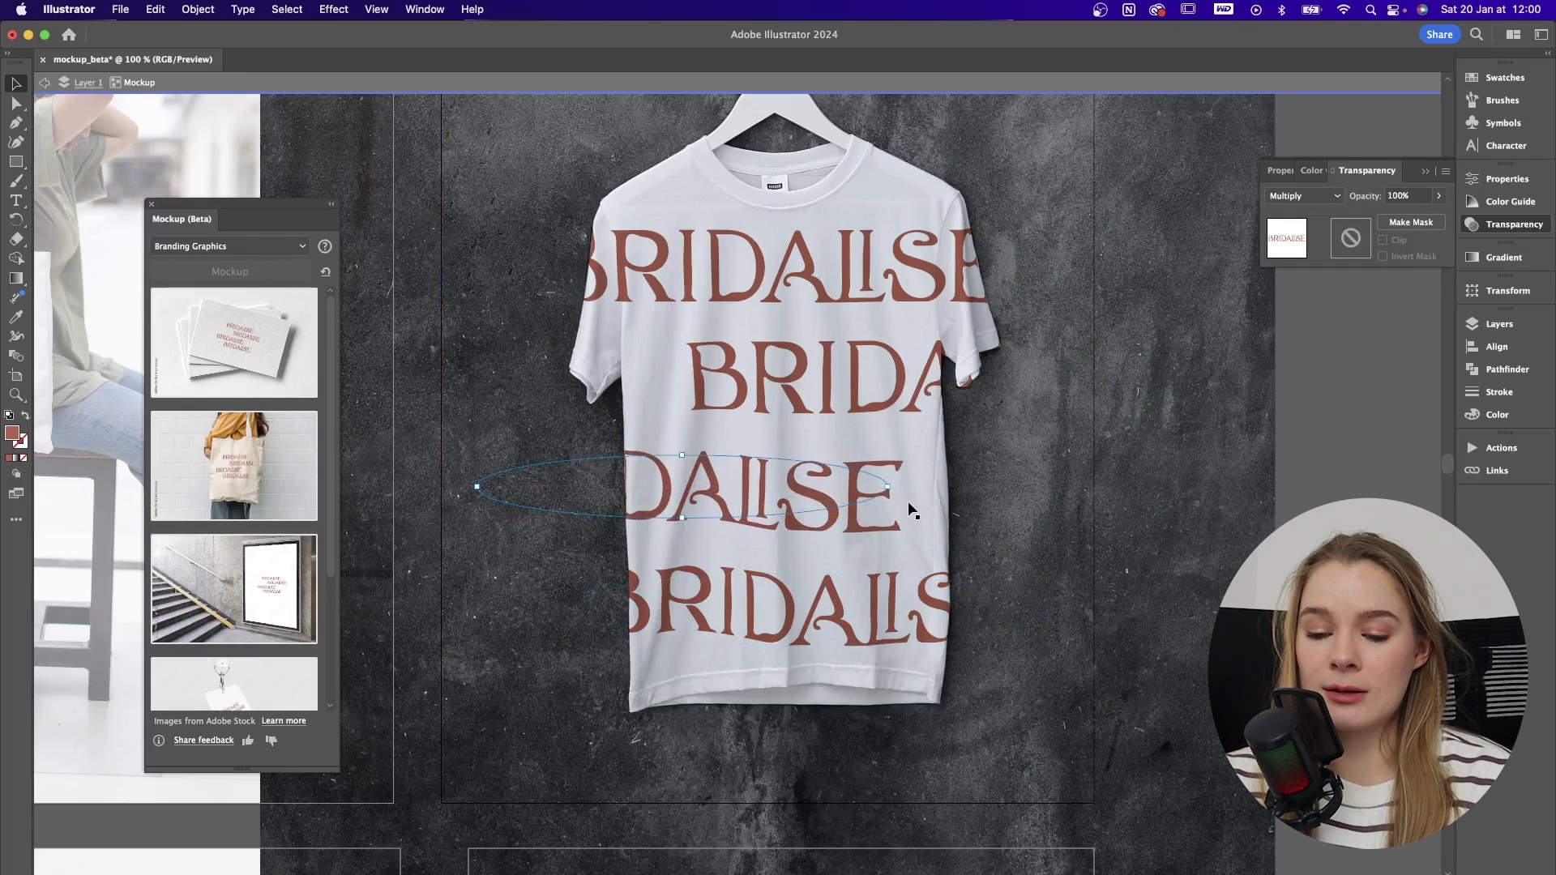
left_click_drag(624, 372, 675, 360)
left_click_drag(1126, 257, 1145, 255)
key("super+z")
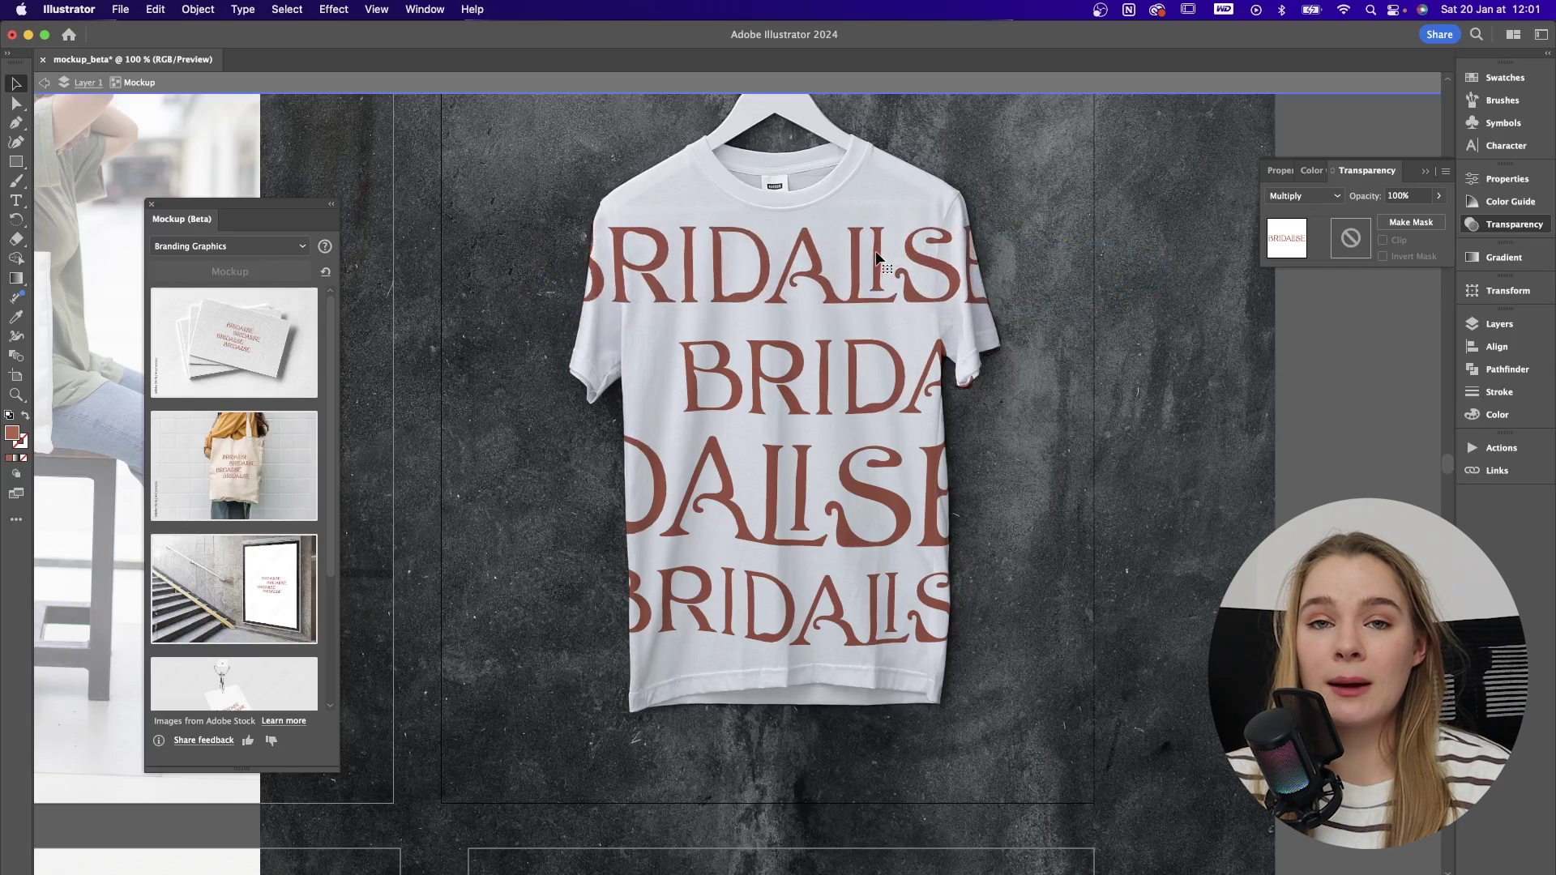
key("super+z")
key("super+z")
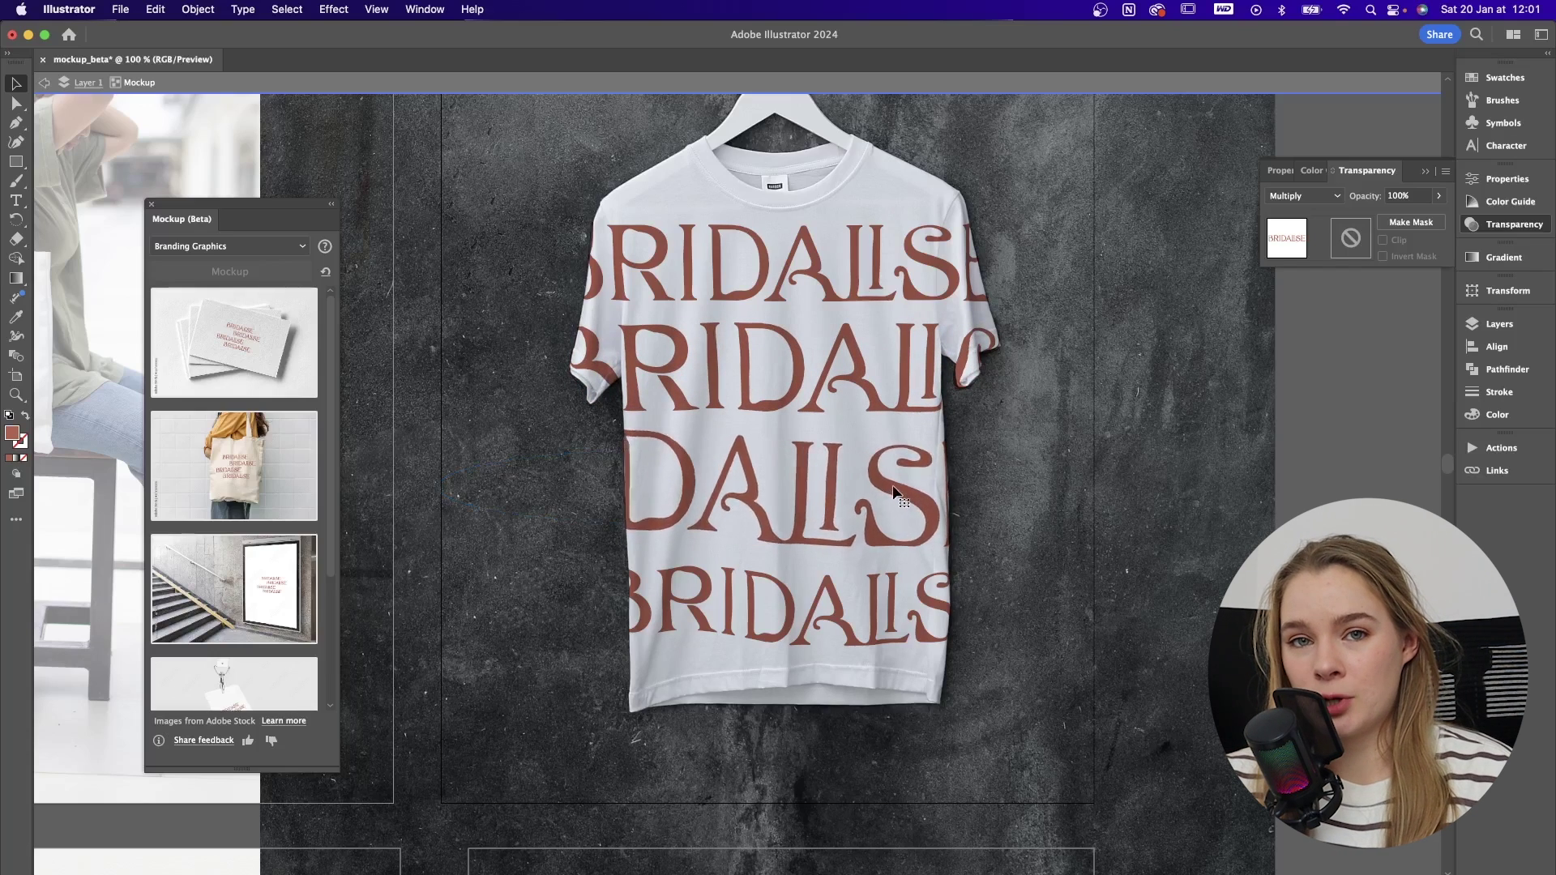
key("super+z")
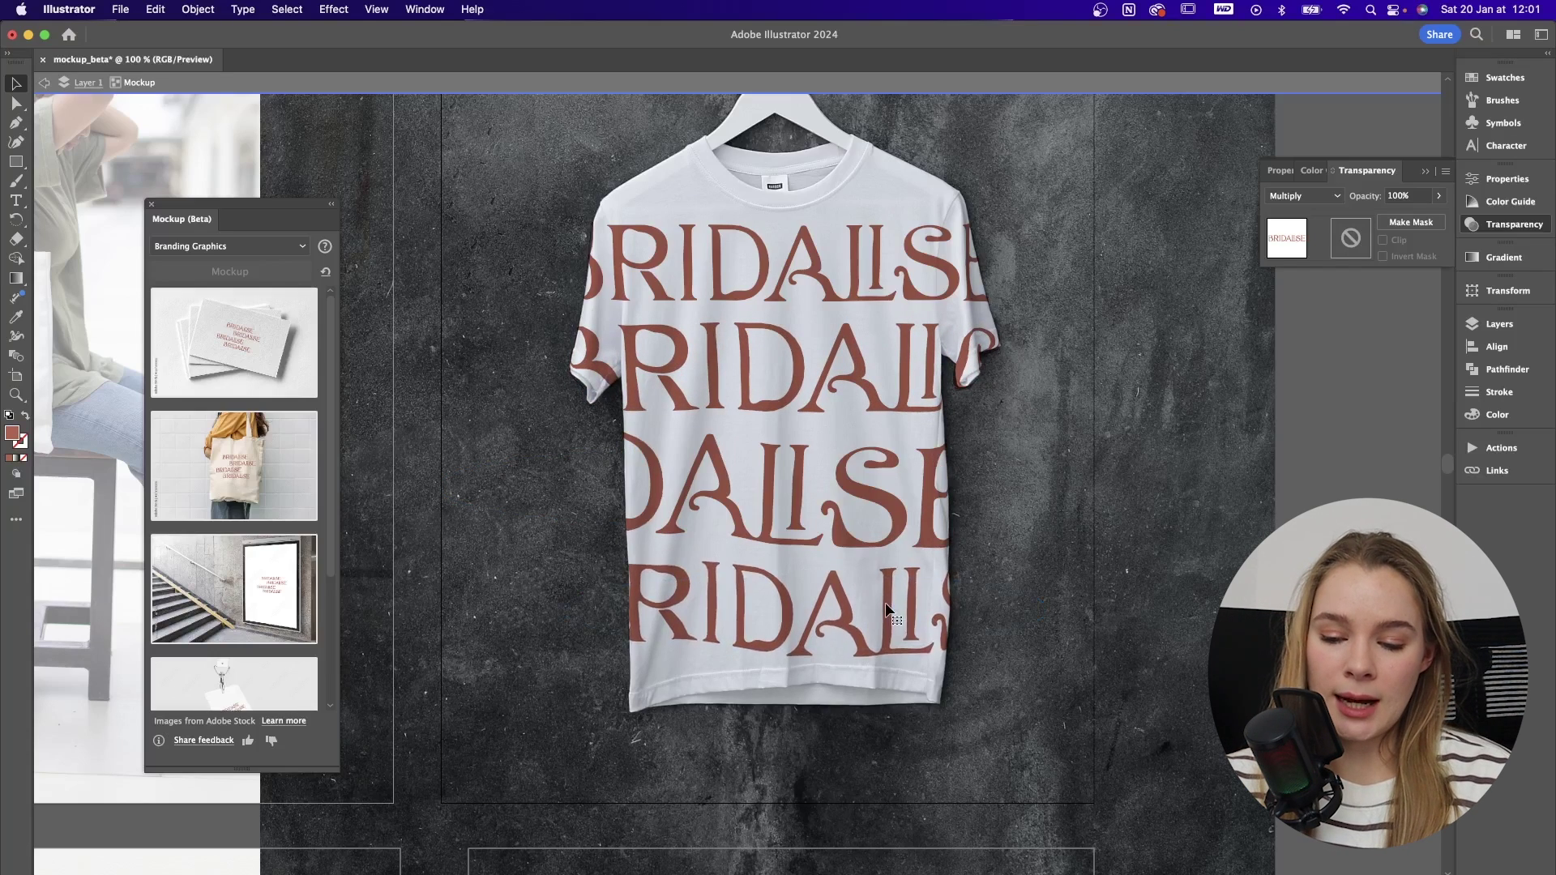
left_click_drag(982, 258, 1004, 227)
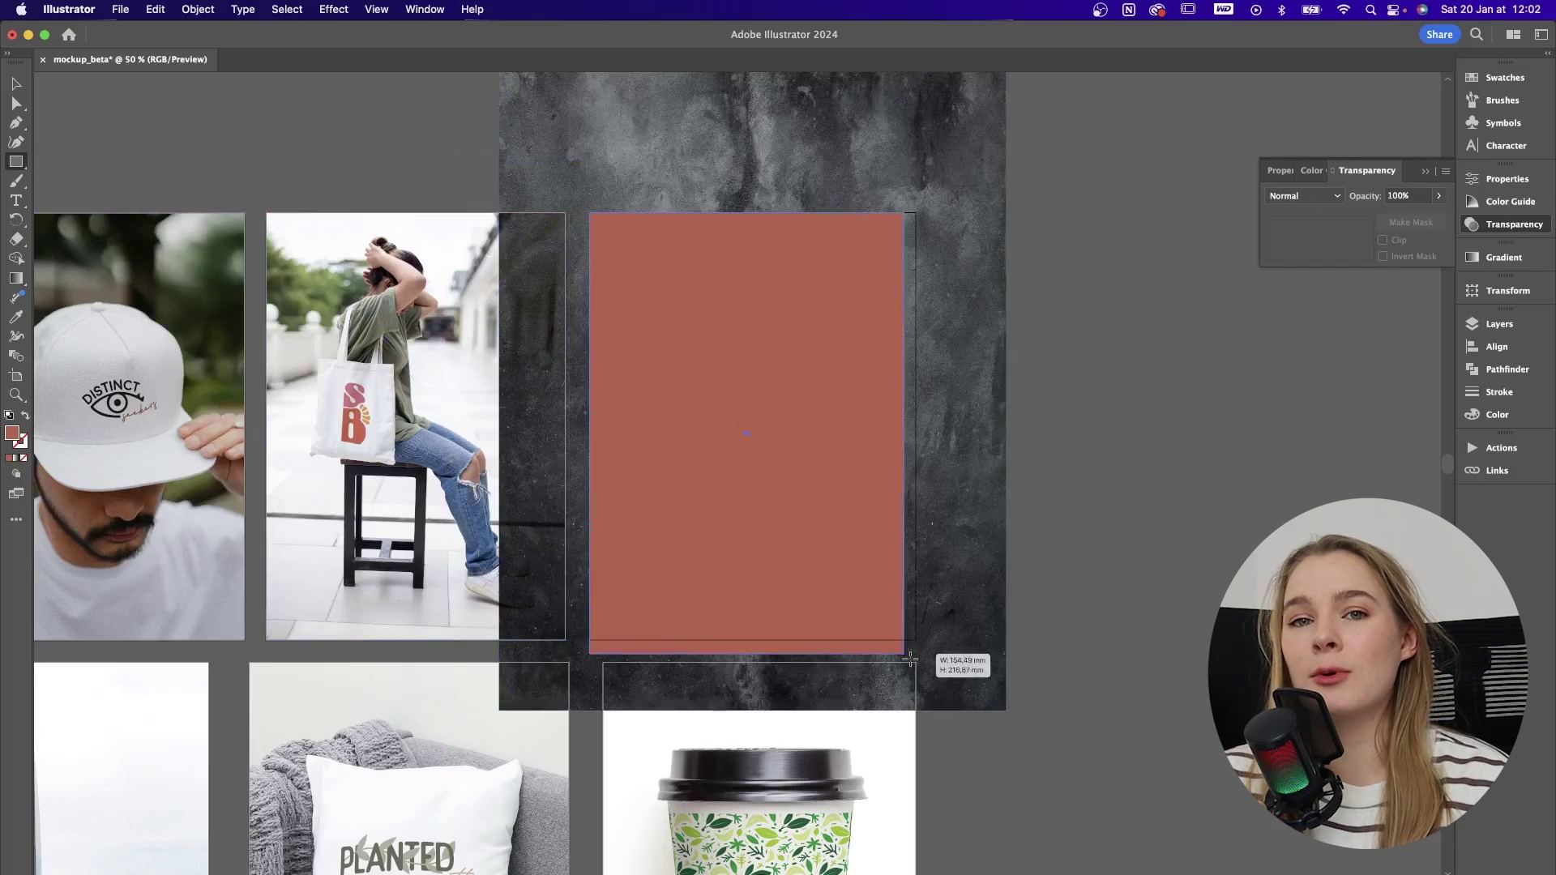
- Draw a rectangle framing the shirt artboard and clip the artwork to it with Cmd+7
left_click_drag(903, 653, 916, 641)
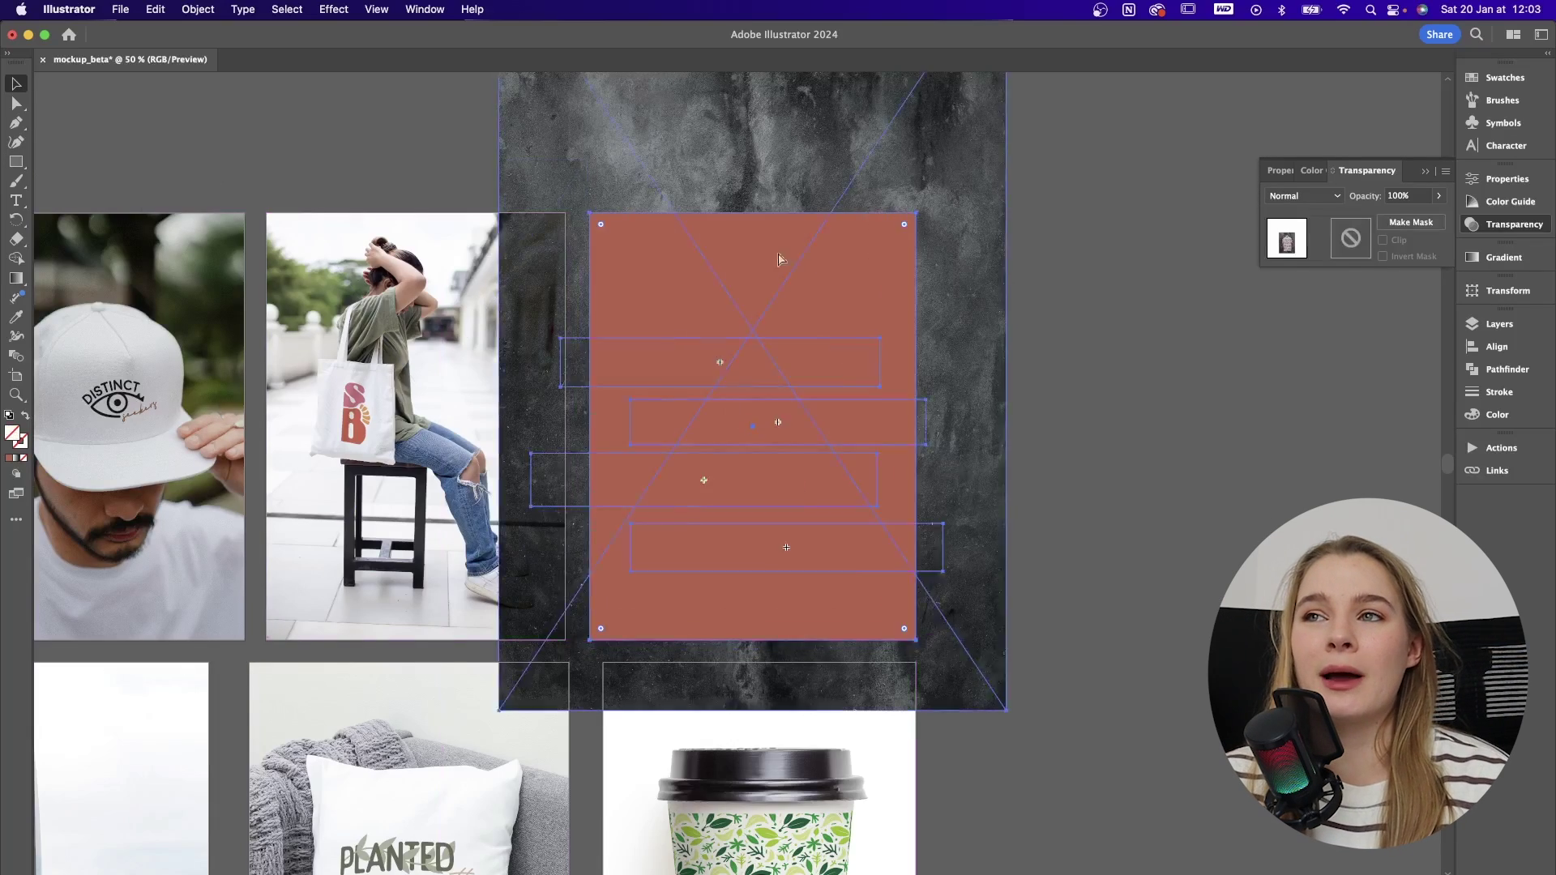
key("super+7")
left_click(1079, 362)
left_click_drag(906, 636, 1288, 400)
- Confirm a light-blue #bdf9ff fill for the rectangle behind the Woofit logo
scroll(1289, 400, "left", 3)
scroll(1289, 399, "up", 1)
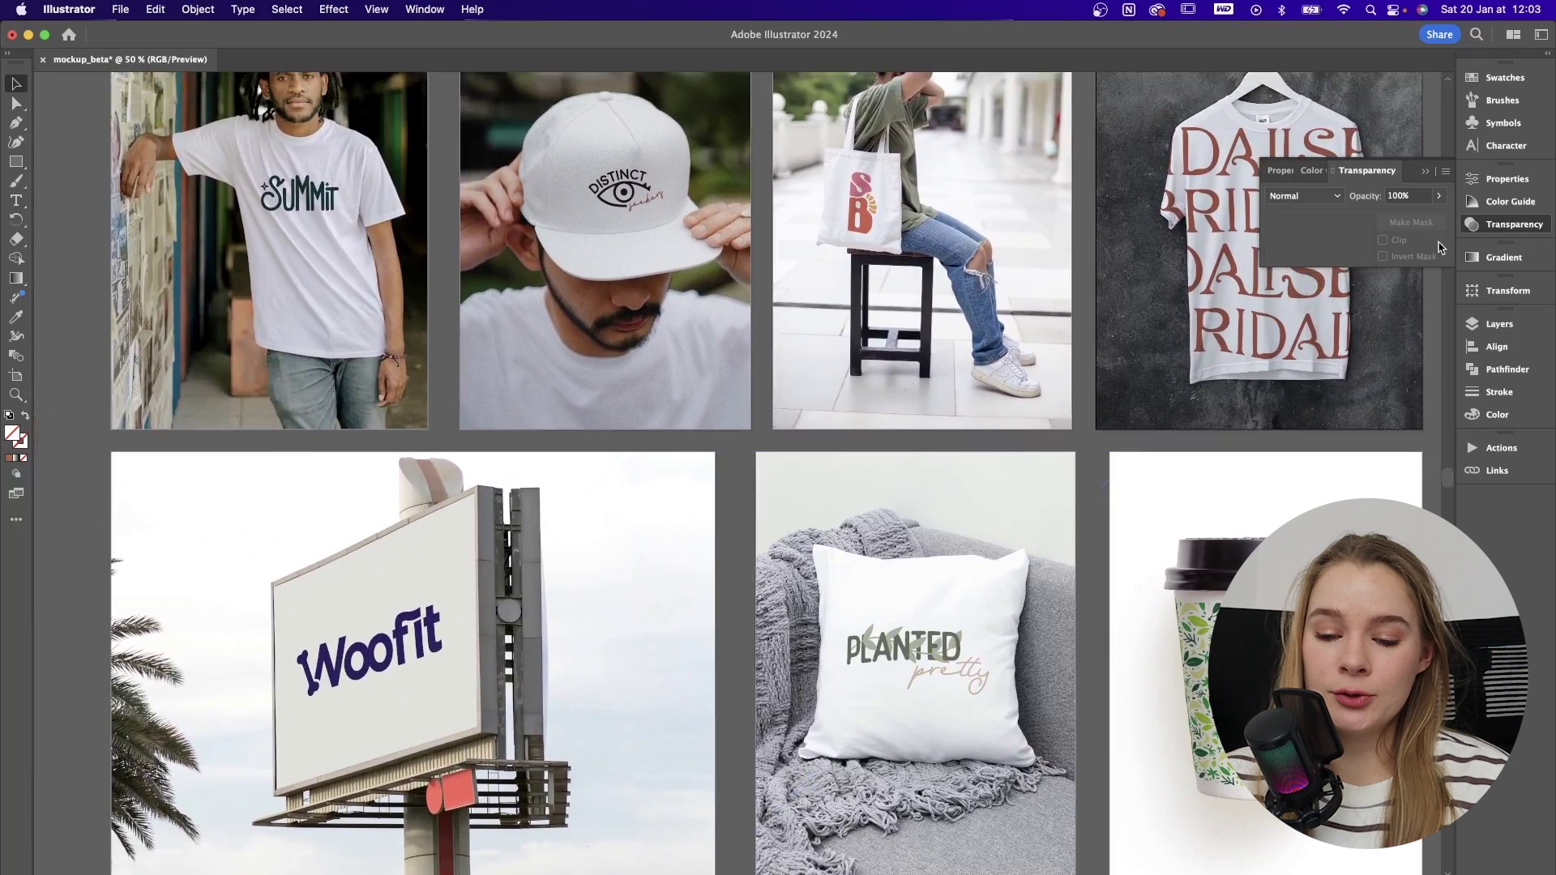
left_click(1427, 171)
scroll(729, 470, "right", 2)
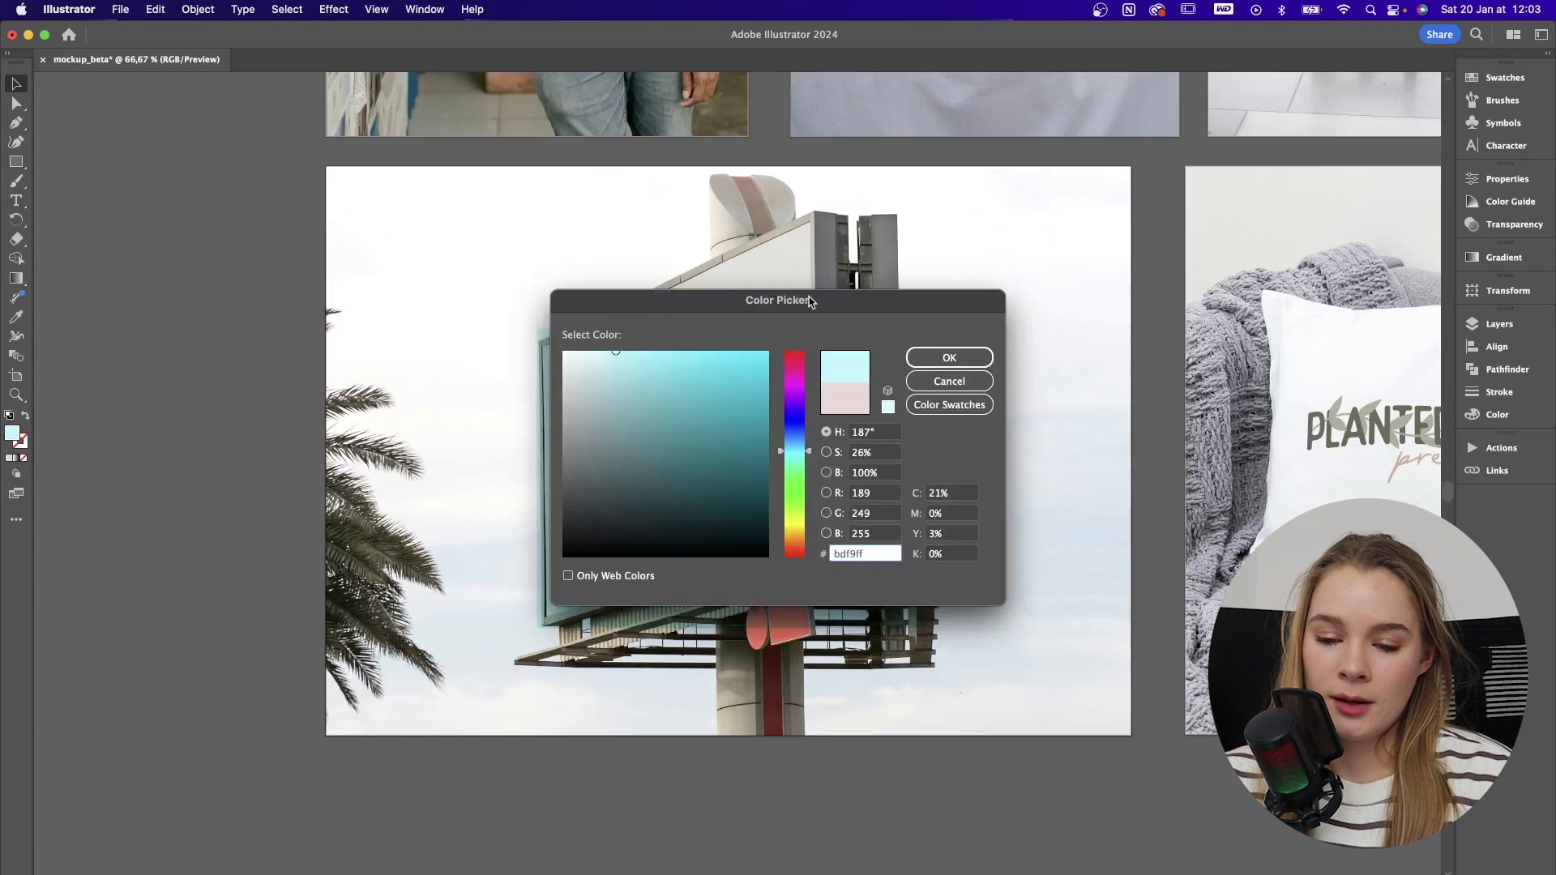
left_click_drag(811, 302, 1245, 212)
key("Return")
- Fit the billboard mockup's right corners to the screen and widen the light-blue rectangle
double_click(734, 354)
double_click(183, 301)
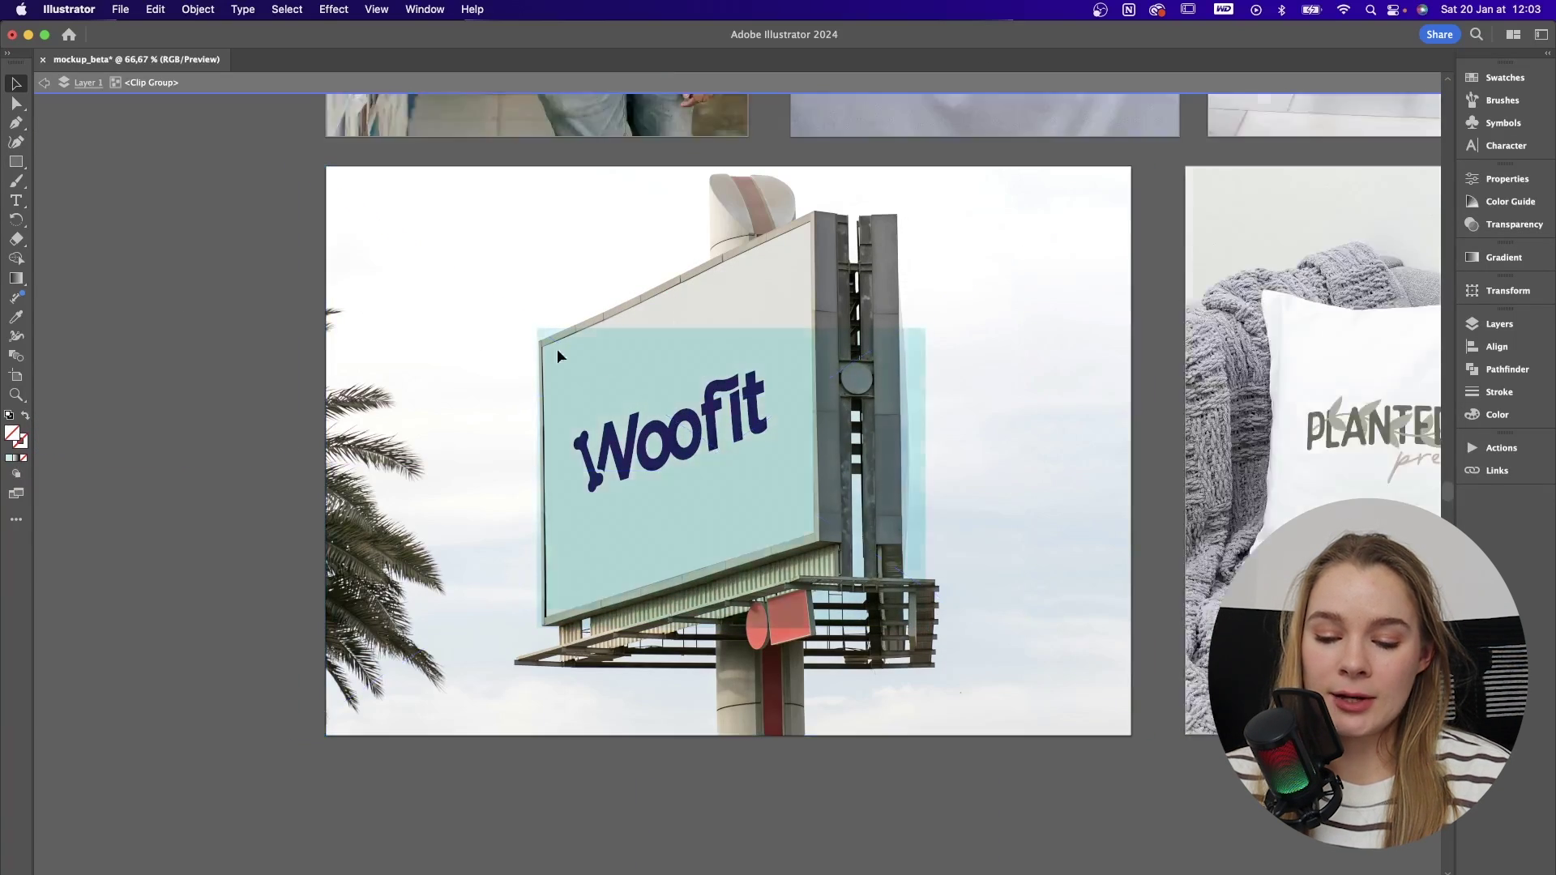
left_click(198, 9)
mouse_move(243, 612)
left_click(375, 648)
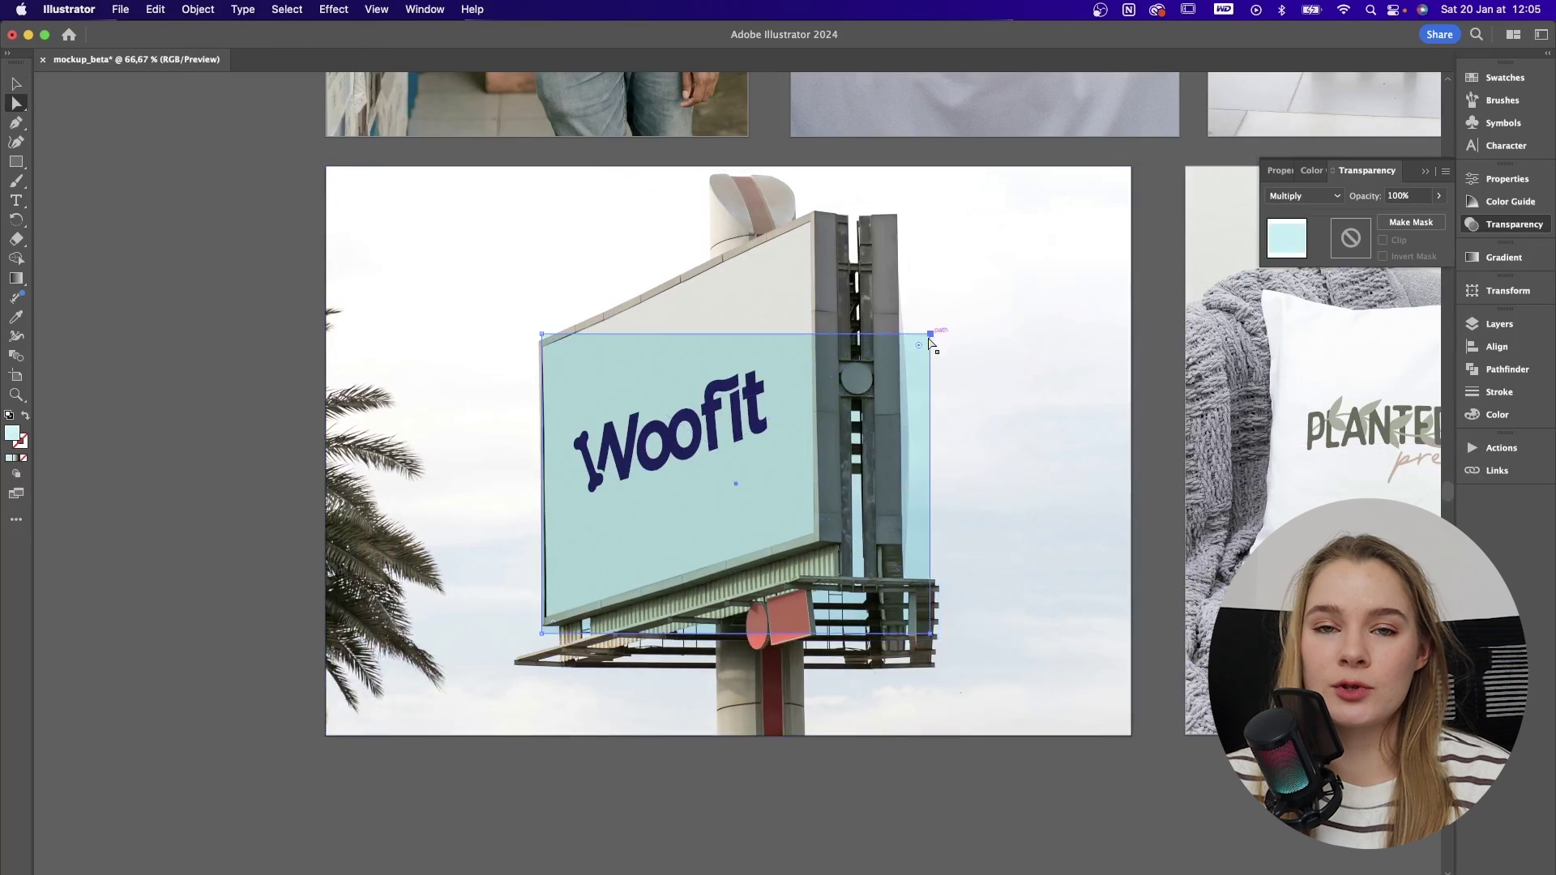
left_click_drag(925, 329, 809, 222)
left_click_drag(932, 634, 817, 535)
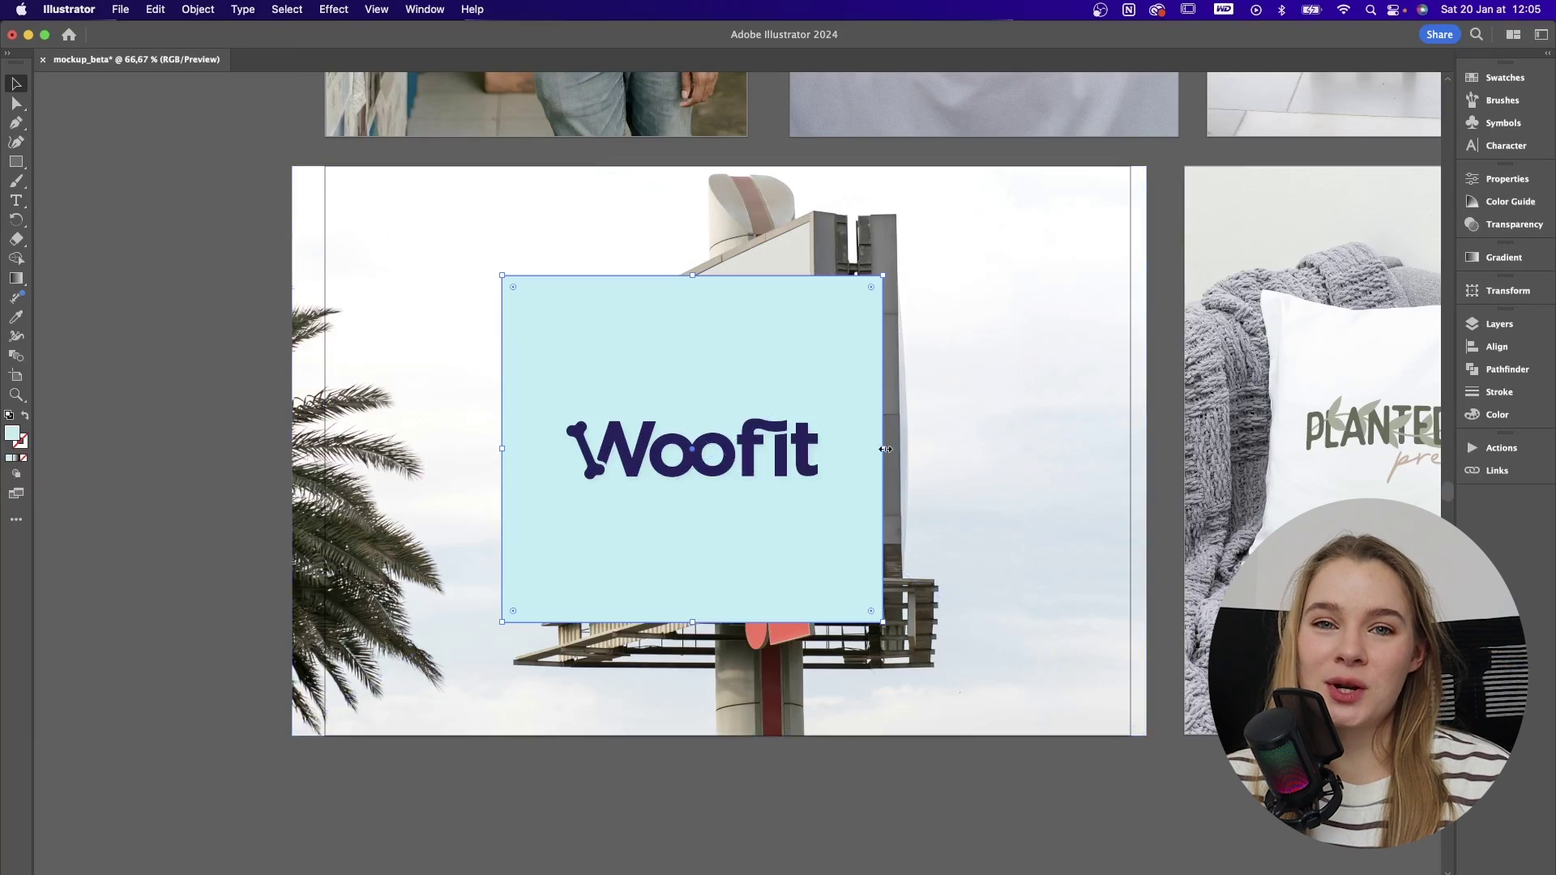
left_click_drag(883, 450, 931, 451)
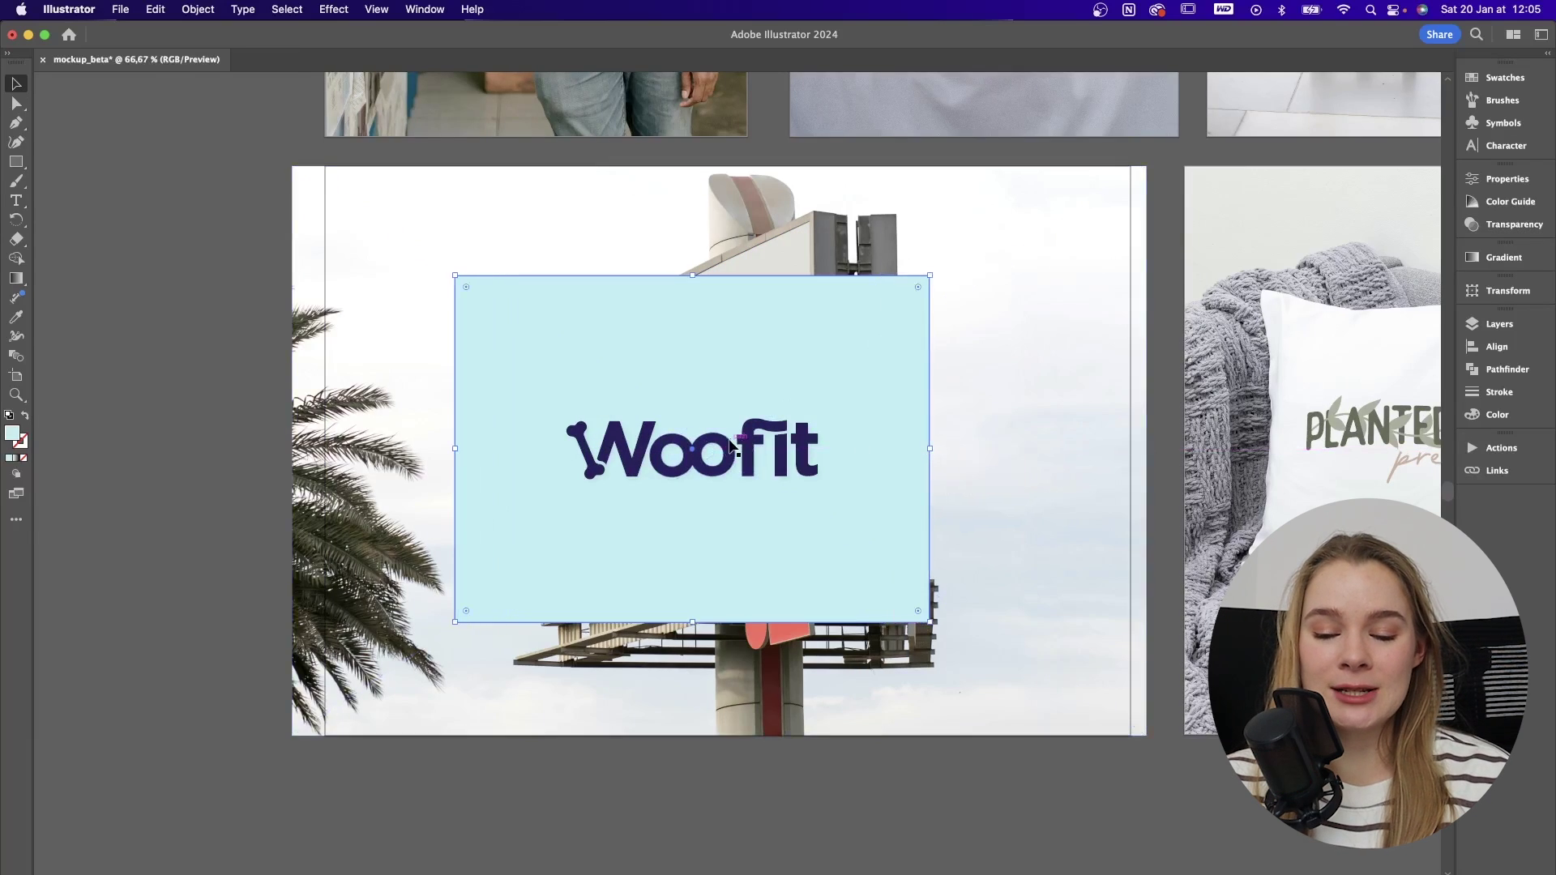
- Make the blue panel and billboard photo a mockup and reposition the artwork on the board
left_click(307, 291)
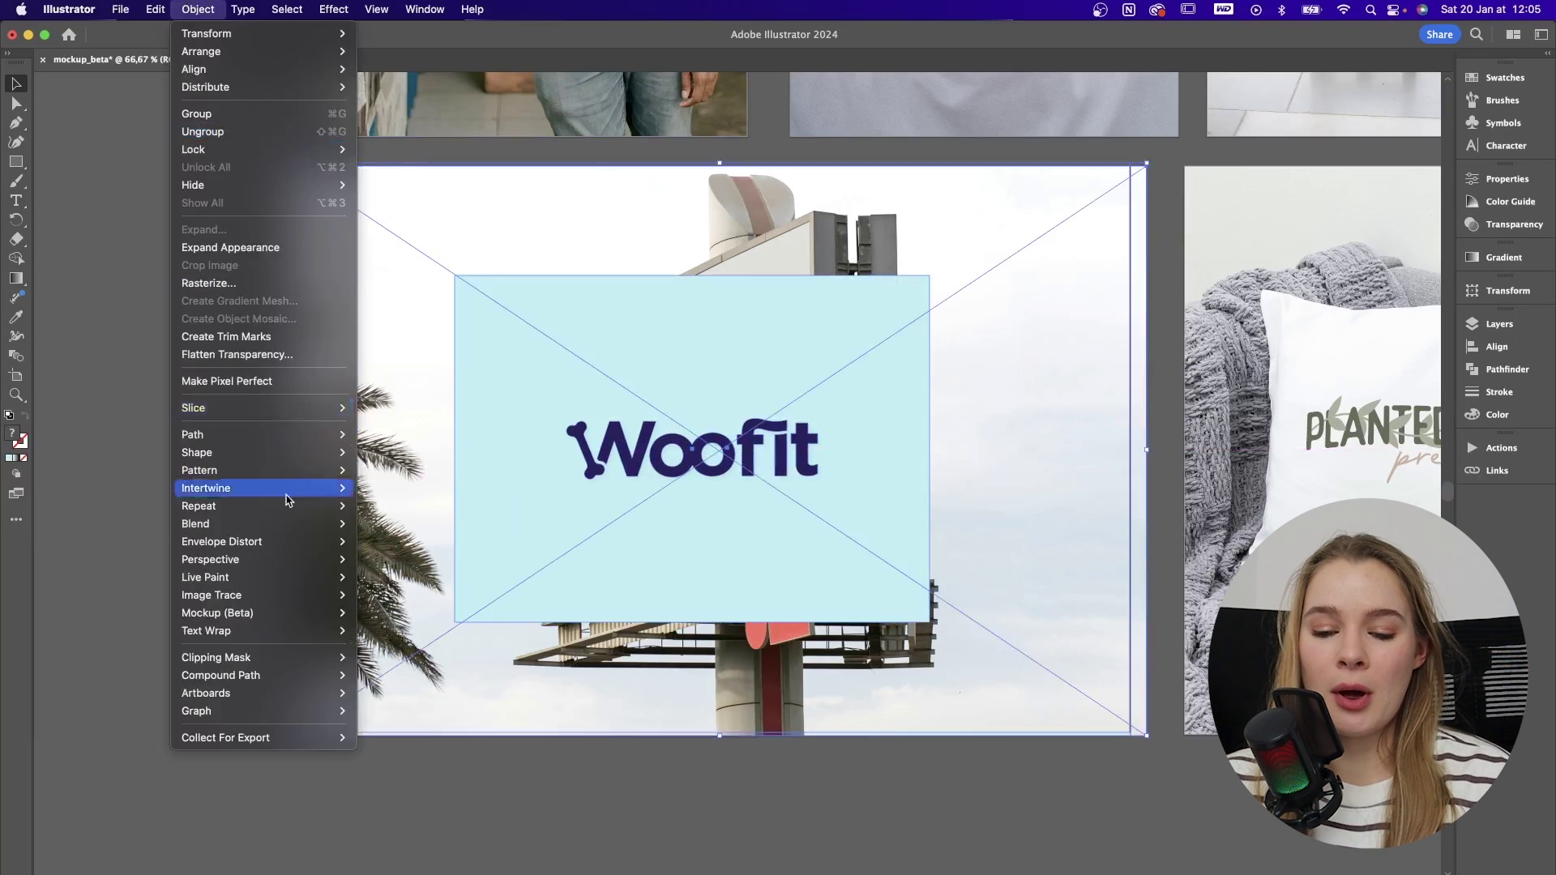
mouse_move(341, 613)
left_click(388, 611)
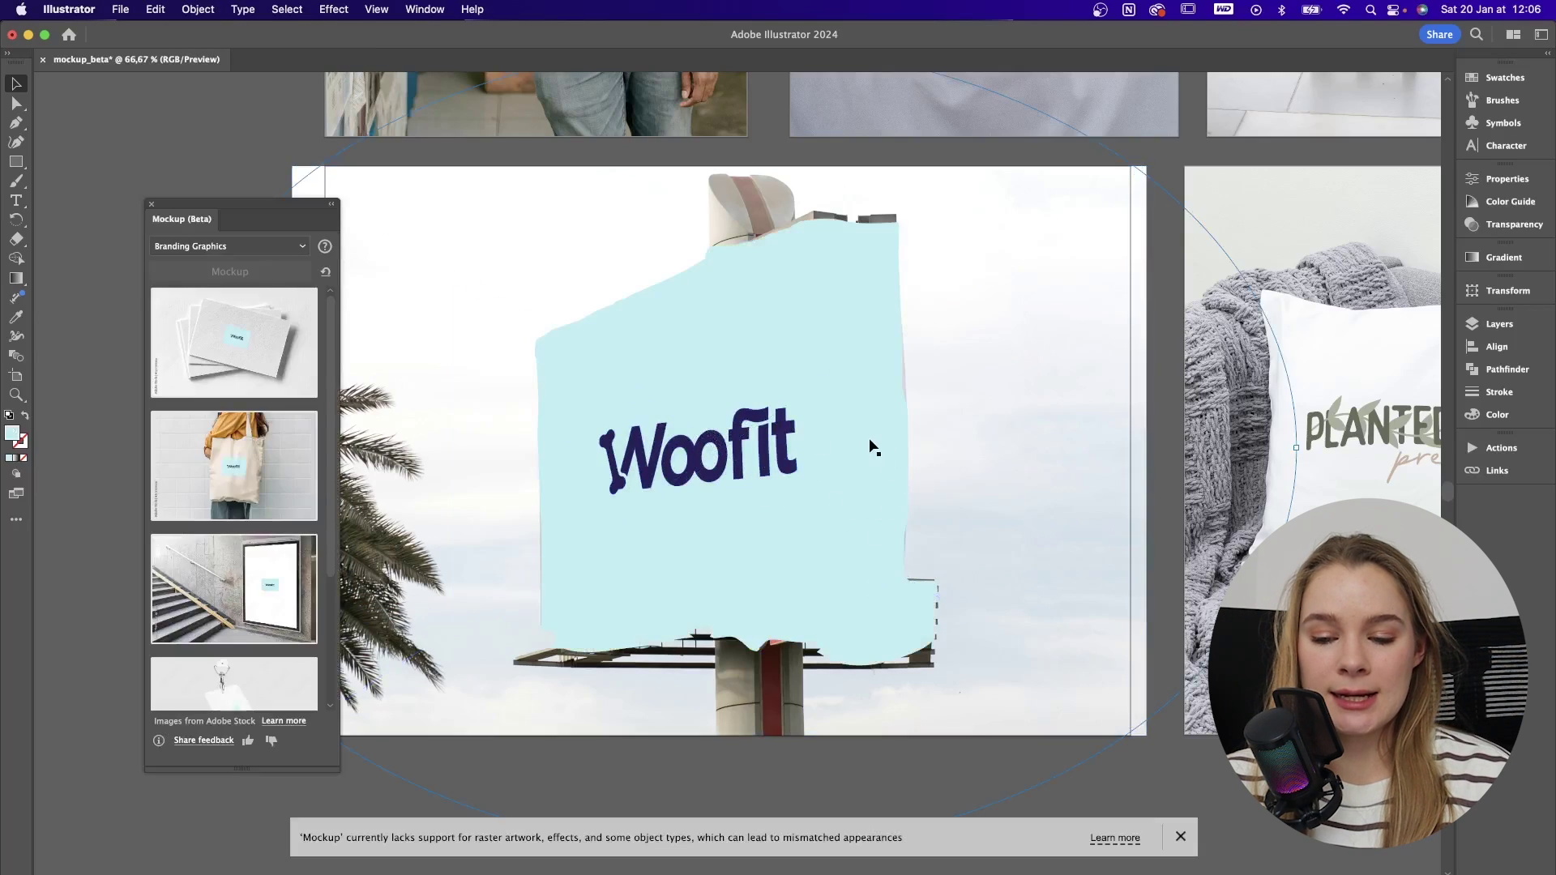
double_click(894, 375)
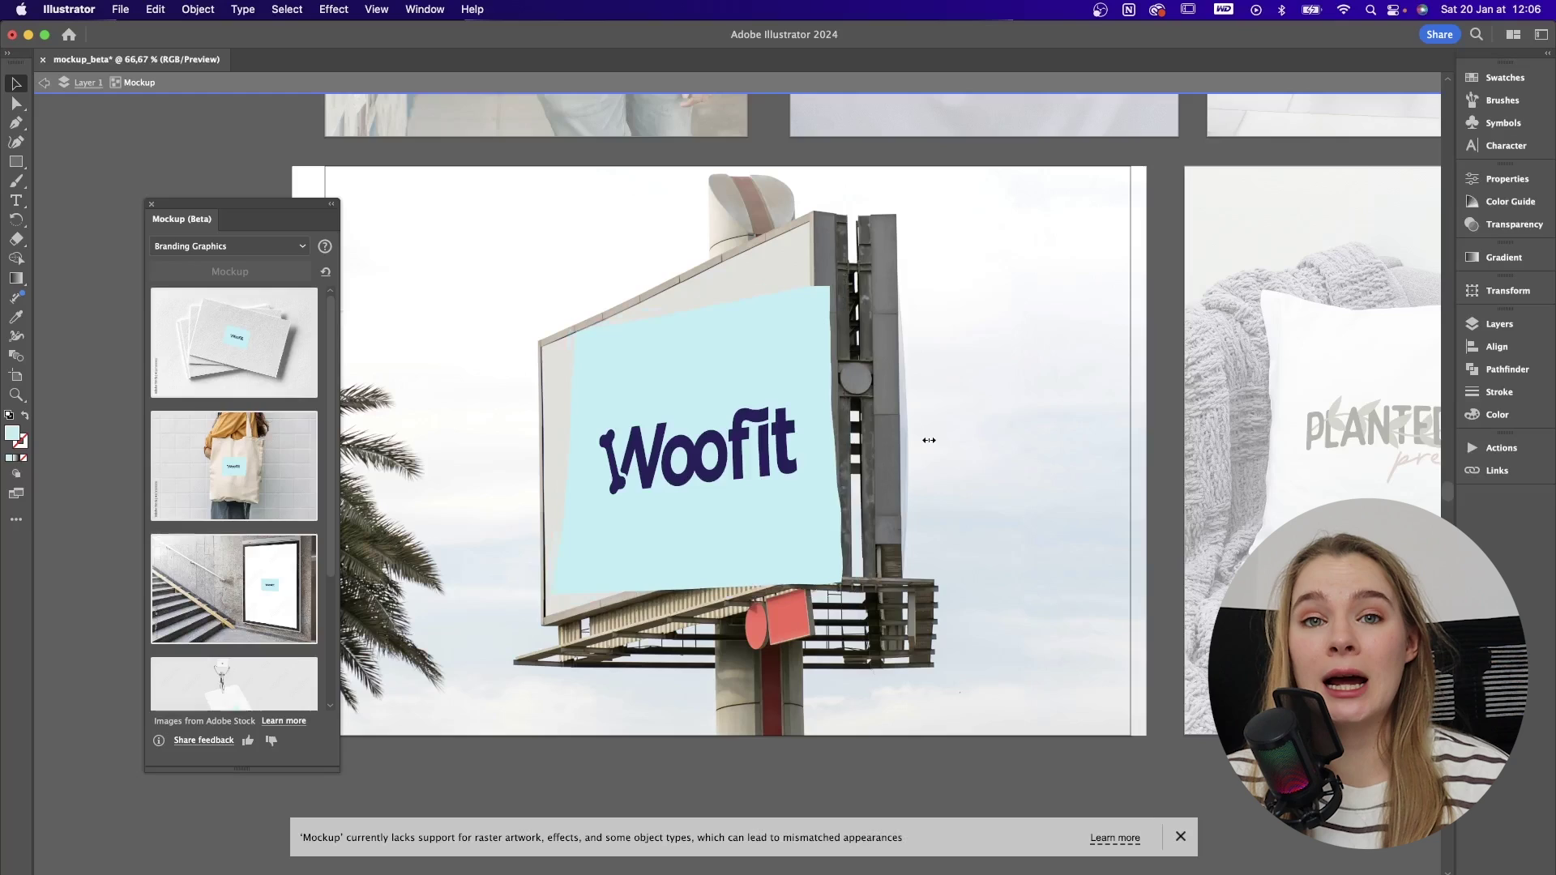
left_click_drag(785, 367, 756, 341)
- Set the billboard artwork to Multiply, move it higher, and move the Woofit logo down
left_click(1514, 224)
left_click(1302, 195)
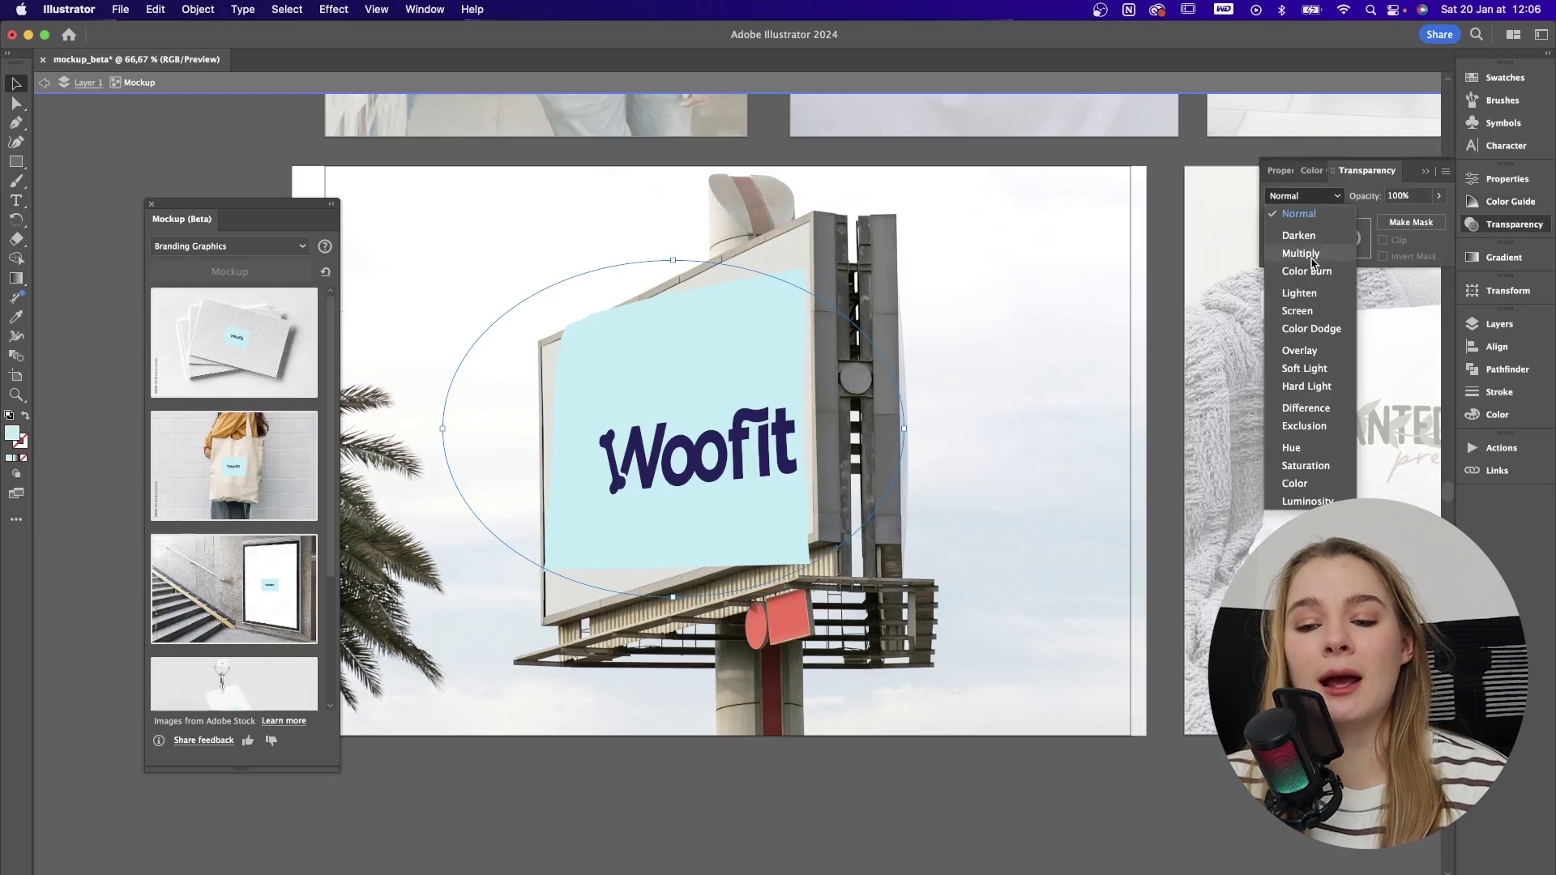
left_click(1288, 254)
left_click_drag(837, 352, 765, 345)
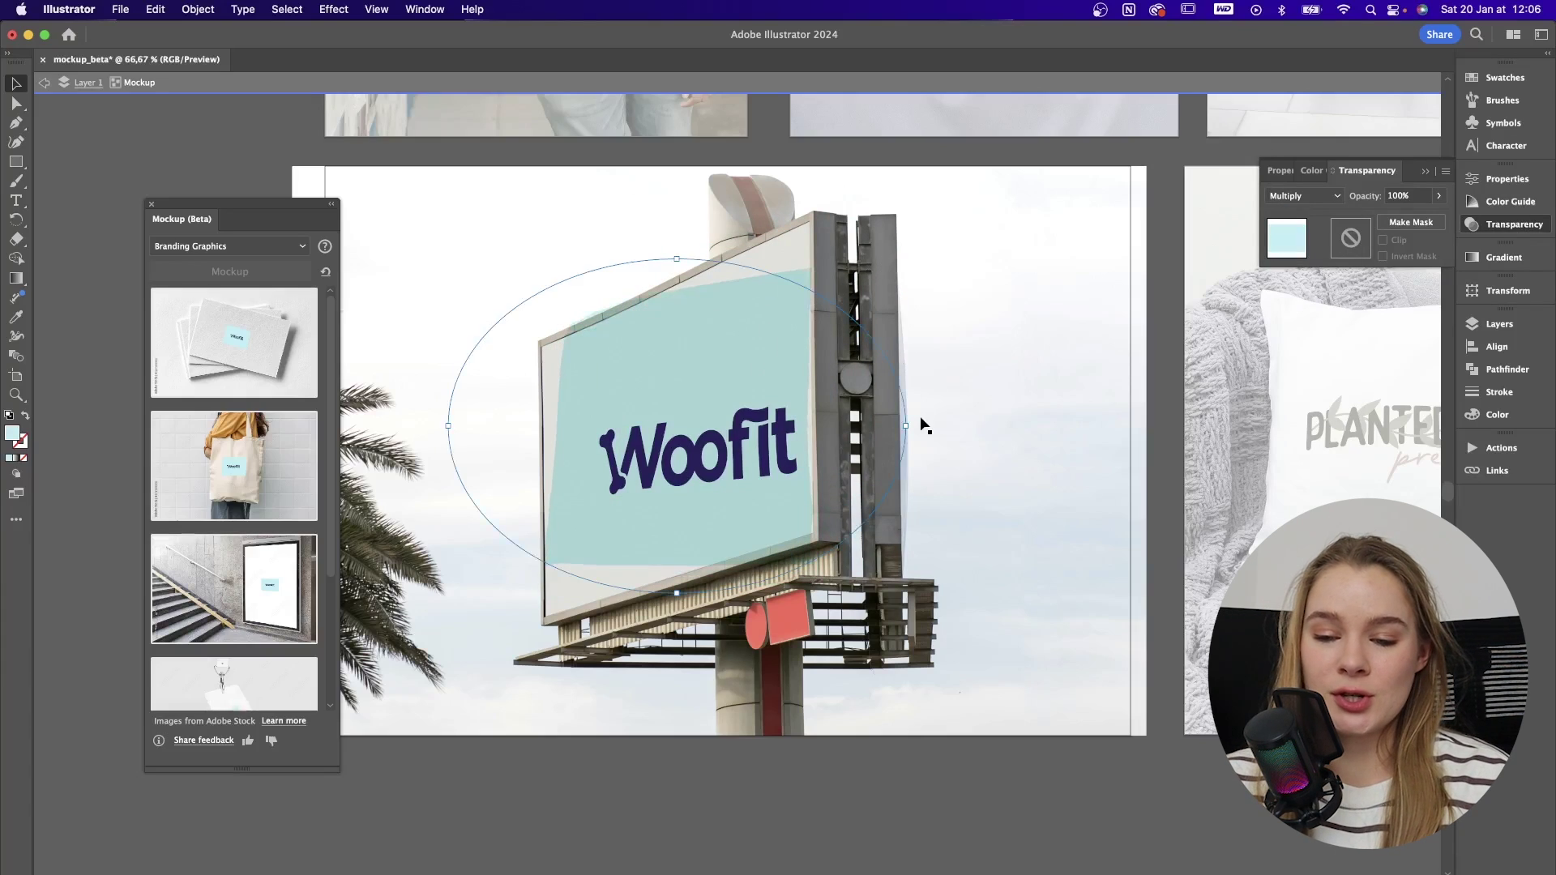
left_click_drag(780, 456, 782, 676)
- Align the blue shape's corner with the billboard corner using Direct Selection
left_click(744, 502)
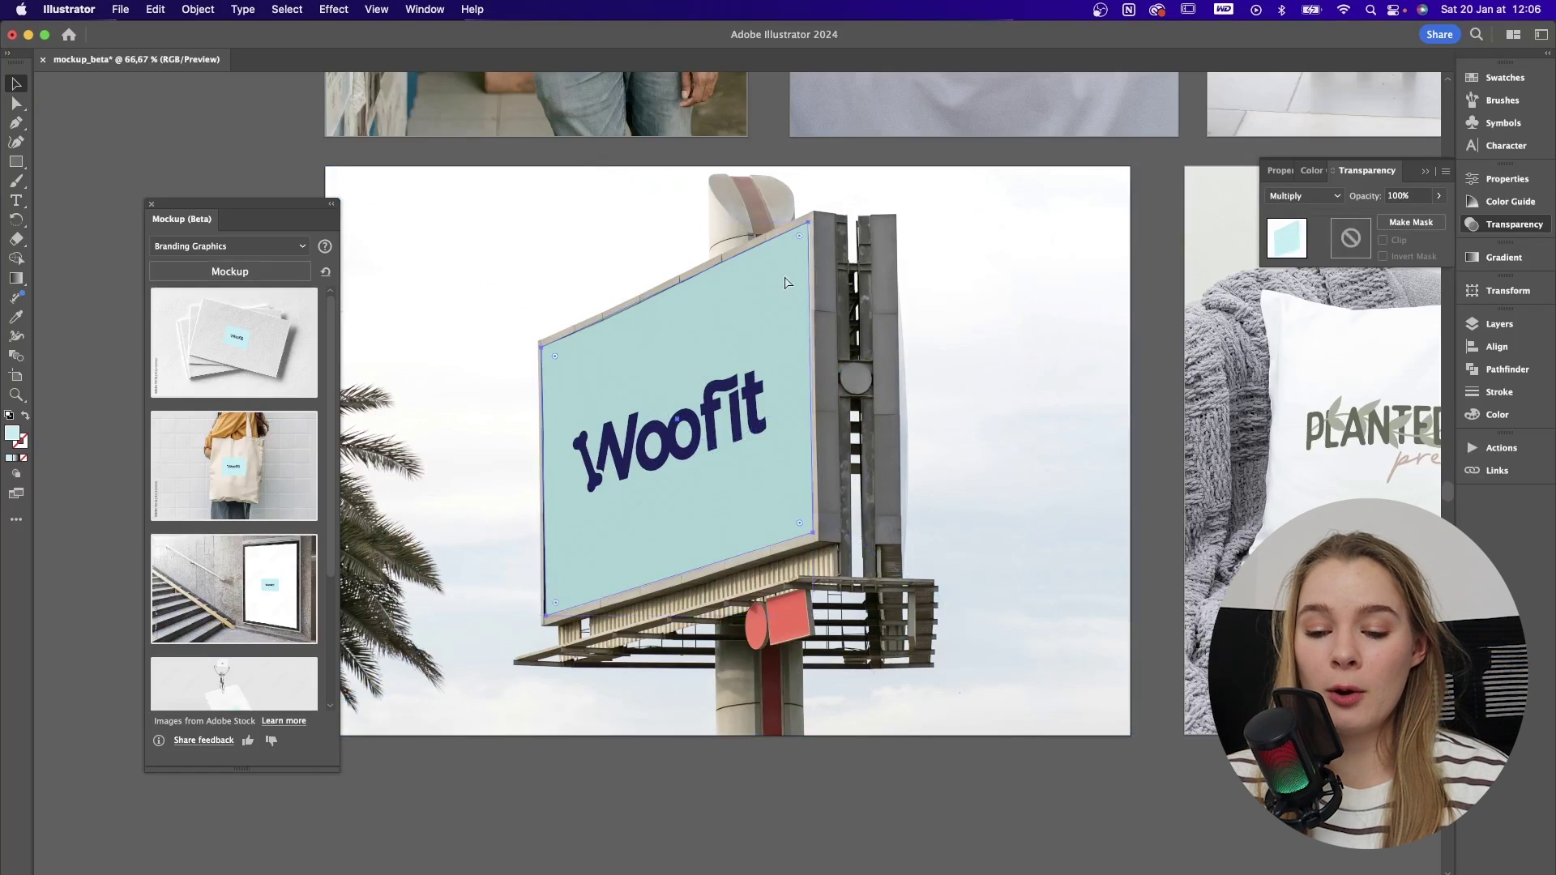
key("super+equal")
key("super+equal")
key("super+equal")
scroll(784, 282, "up", 2)
scroll(882, 195, "up", 5)
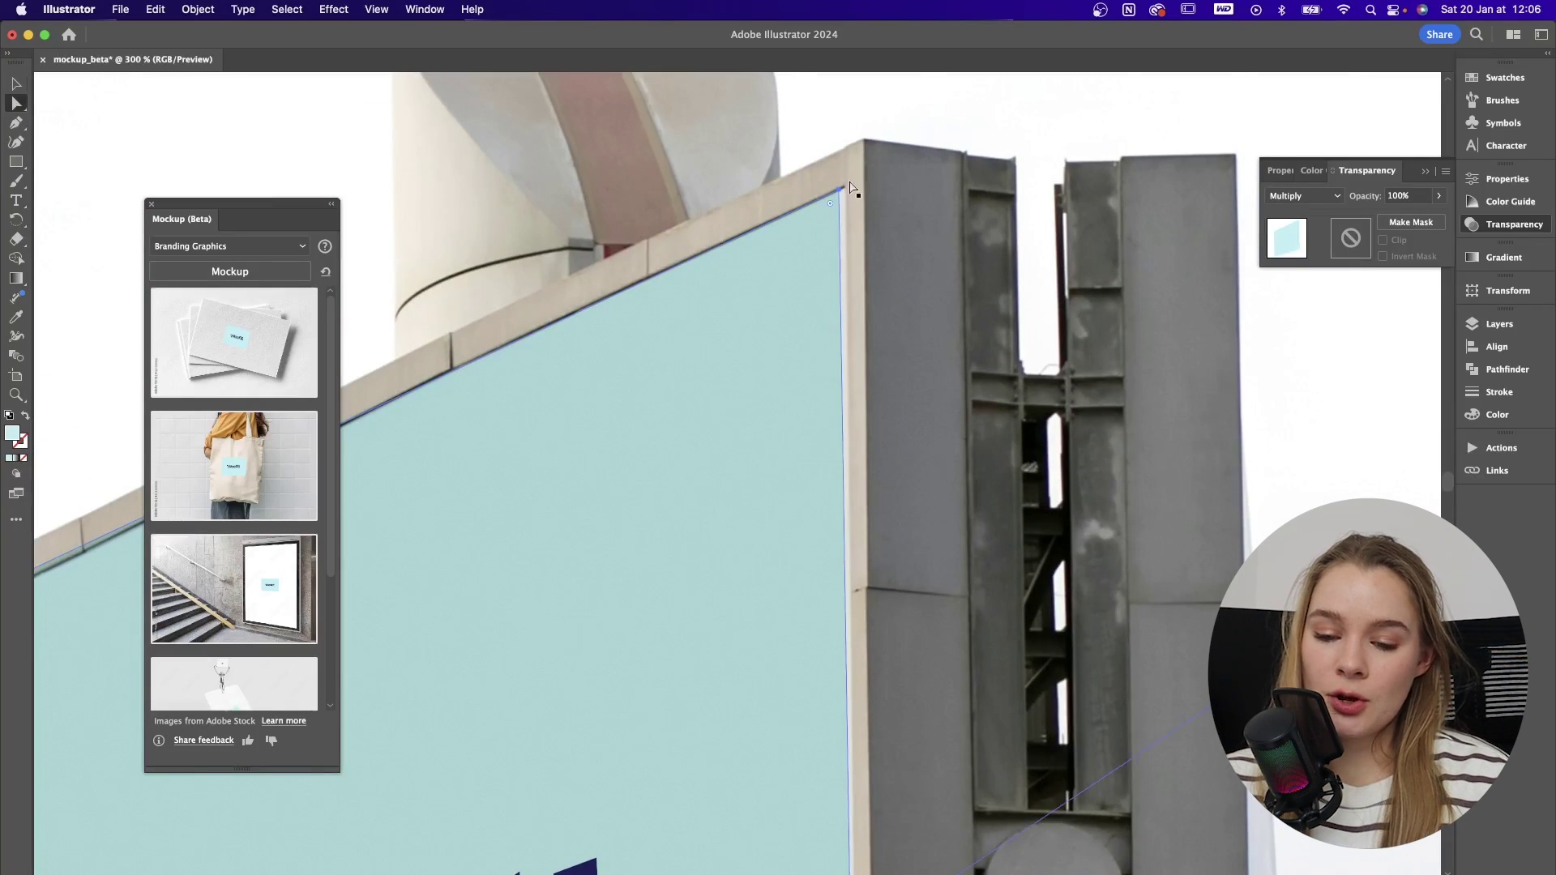
scroll(827, 347, "up", 1)
key("a")
scroll(778, 389, "up", 3)
left_click_drag(747, 475, 750, 435)
scroll(751, 478, "up", 2)
scroll(843, 446, "left", 15)
scroll(818, 373, "down", 5)
scroll(717, 649, "down", 10)
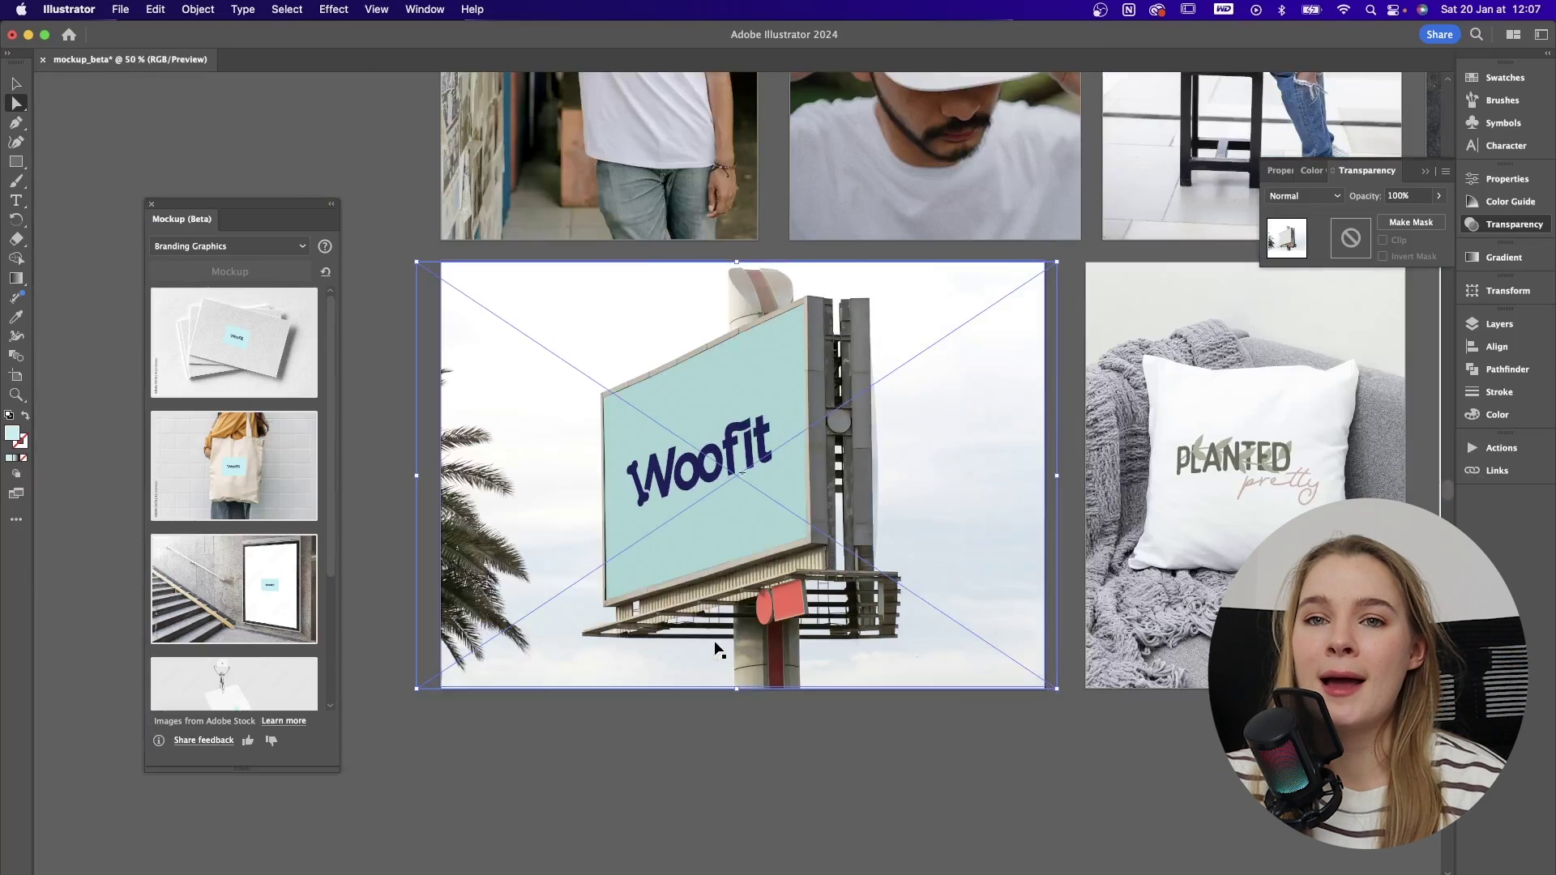
scroll(716, 648, "down", 6)
left_click(151, 204)
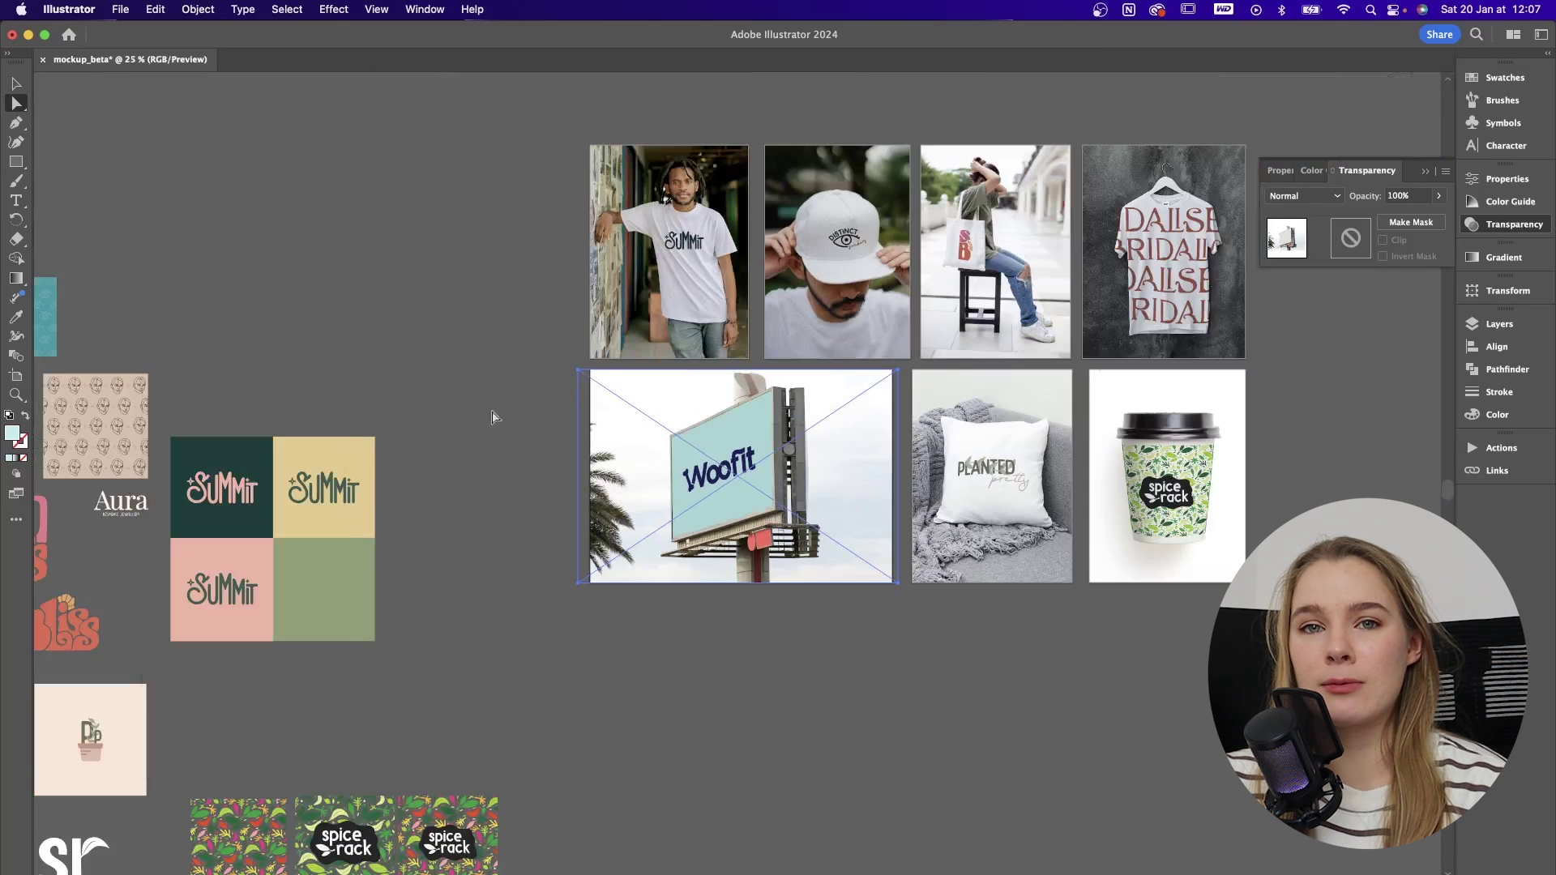
- Start the cup outline path at the lid's top corner and curve it along the rim
left_click(1063, 699)
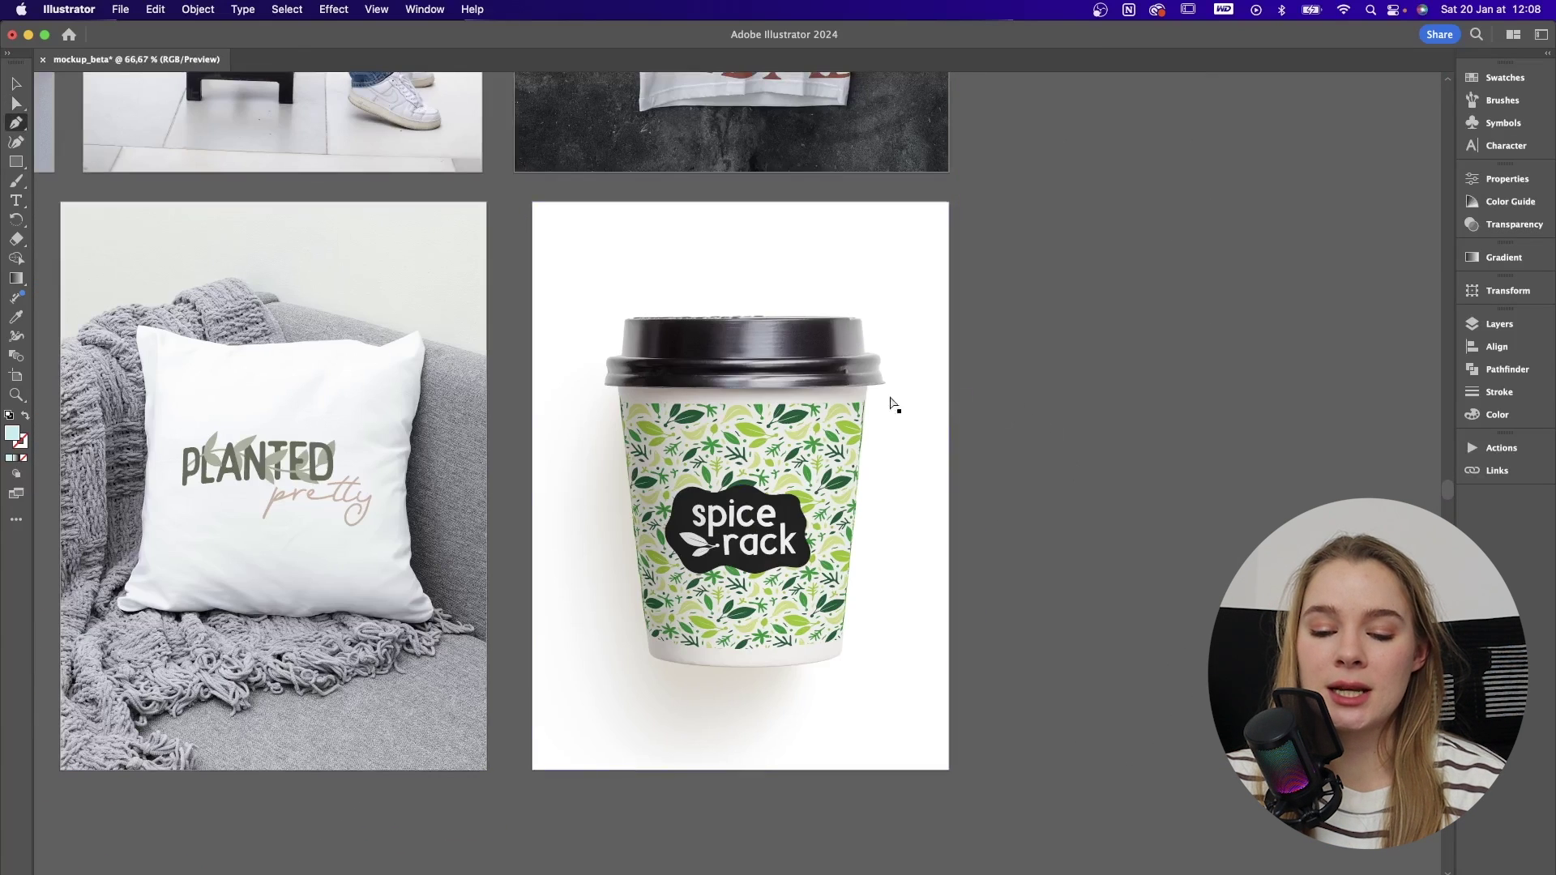
key("super+equal")
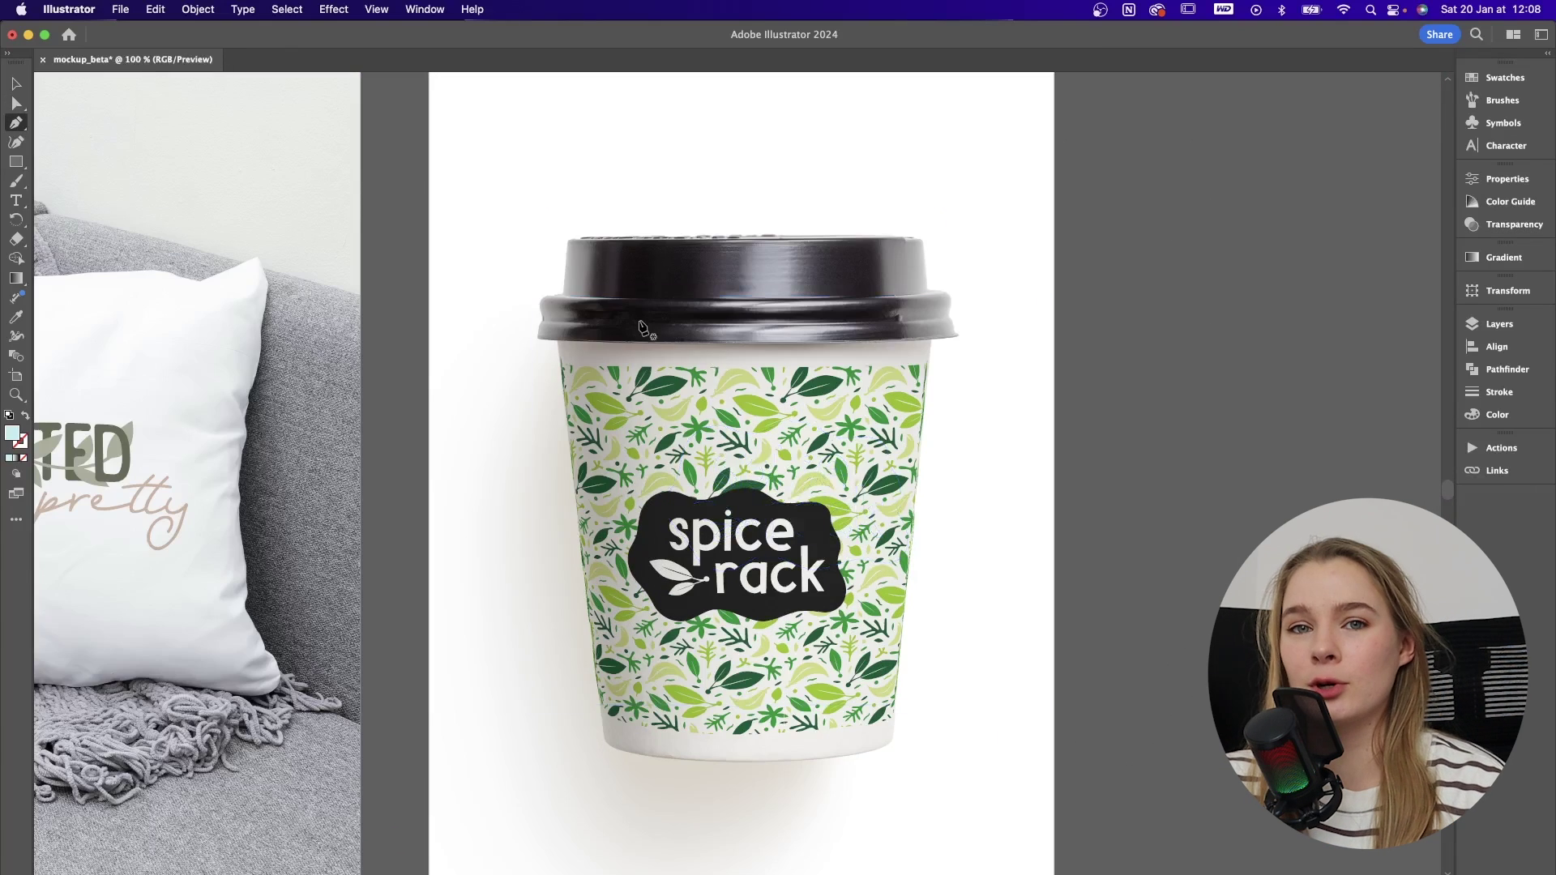
left_click(570, 242)
left_click(565, 295)
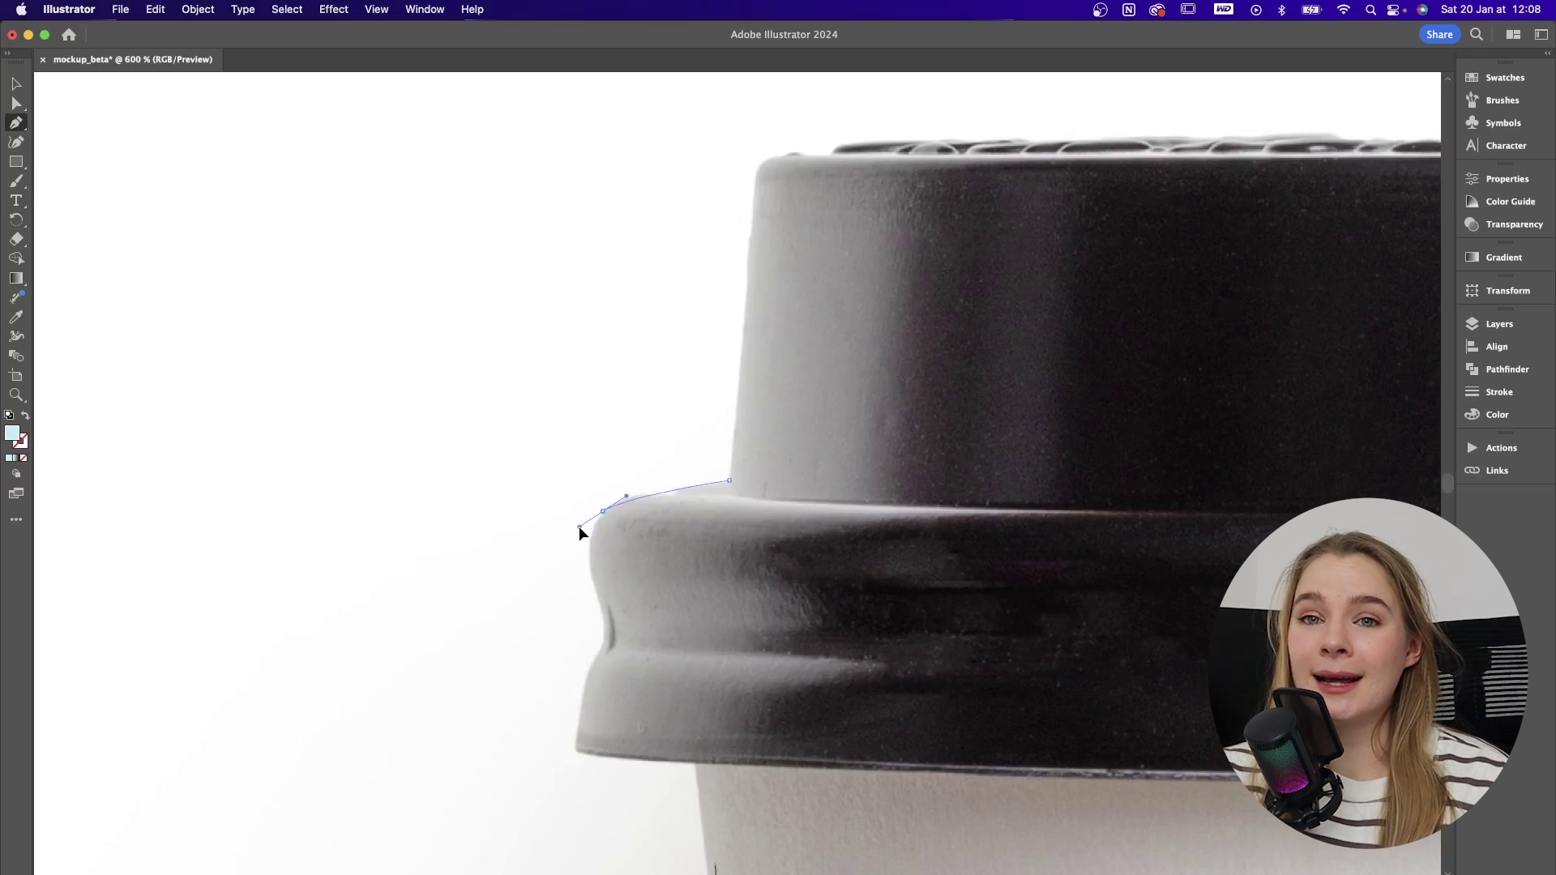
left_click_drag(578, 527, 575, 526)
- Trace anchors down the lid's left edge, its lower curve, and the cup side
scroll(576, 526, "down", 3)
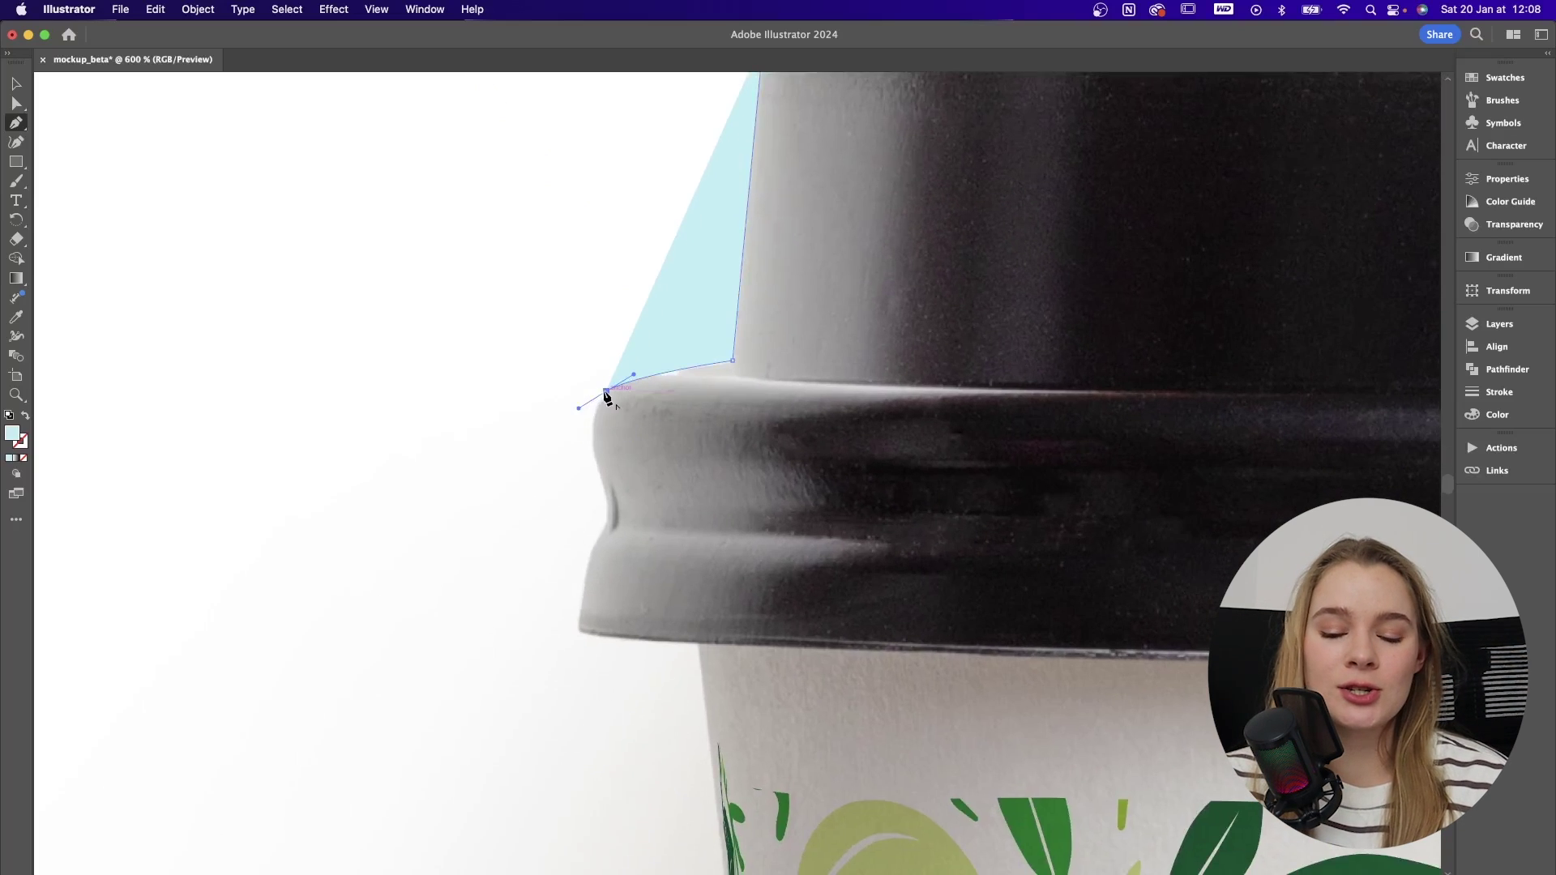
left_click(608, 507)
left_click(605, 523)
left_click(600, 535)
left_click(593, 549)
left_click(579, 628)
left_click(588, 632)
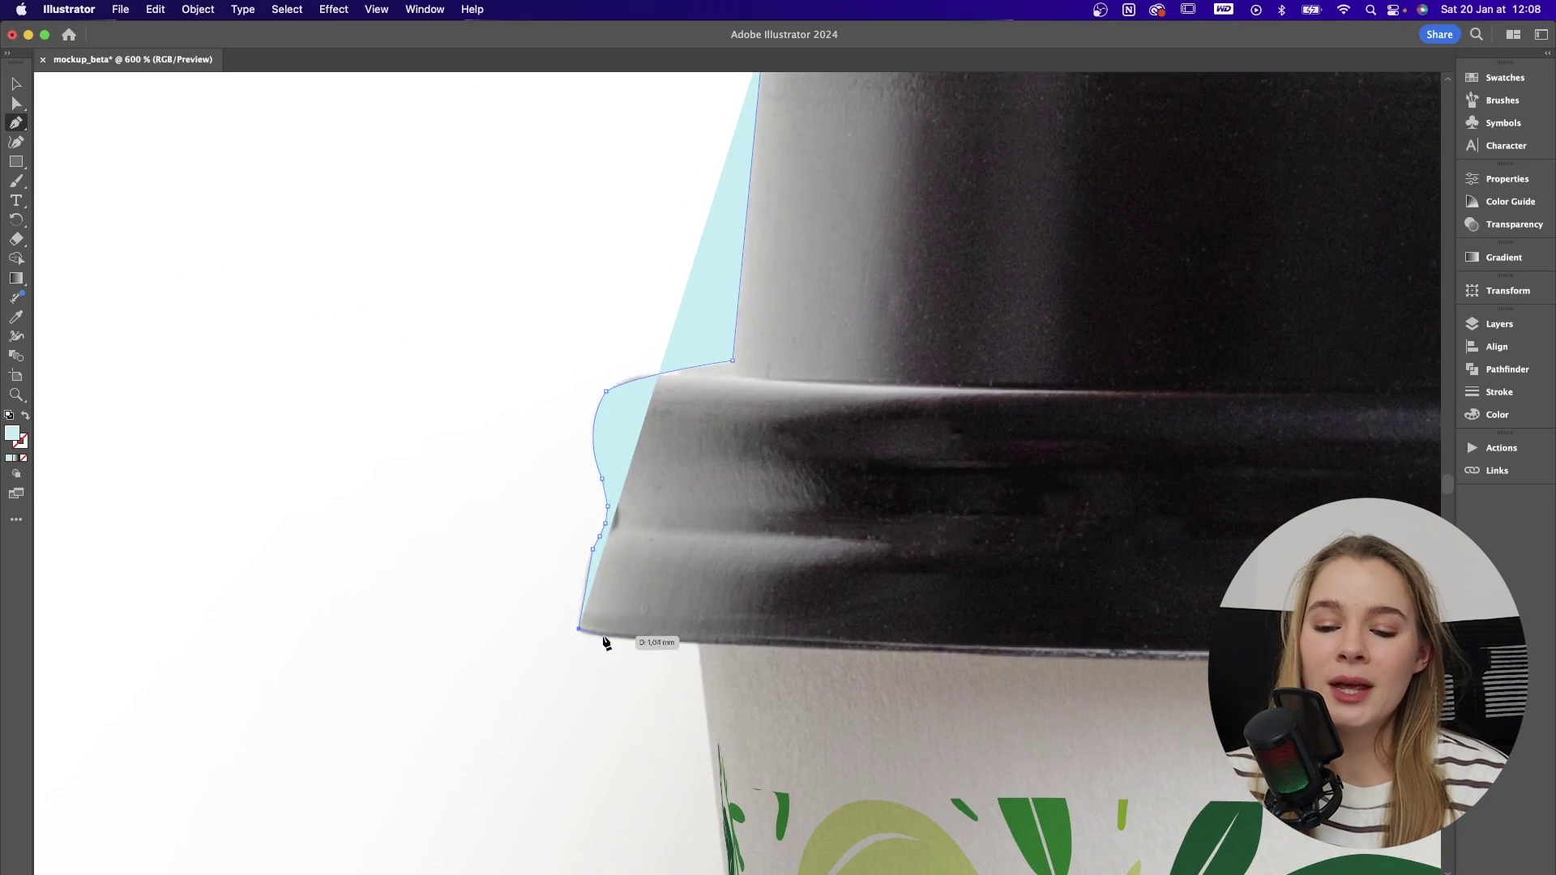
left_click(614, 637)
left_click(699, 641)
- Trace the outline across the cup's bottom edge and remove the path's fill
scroll(793, 734, "down", 15)
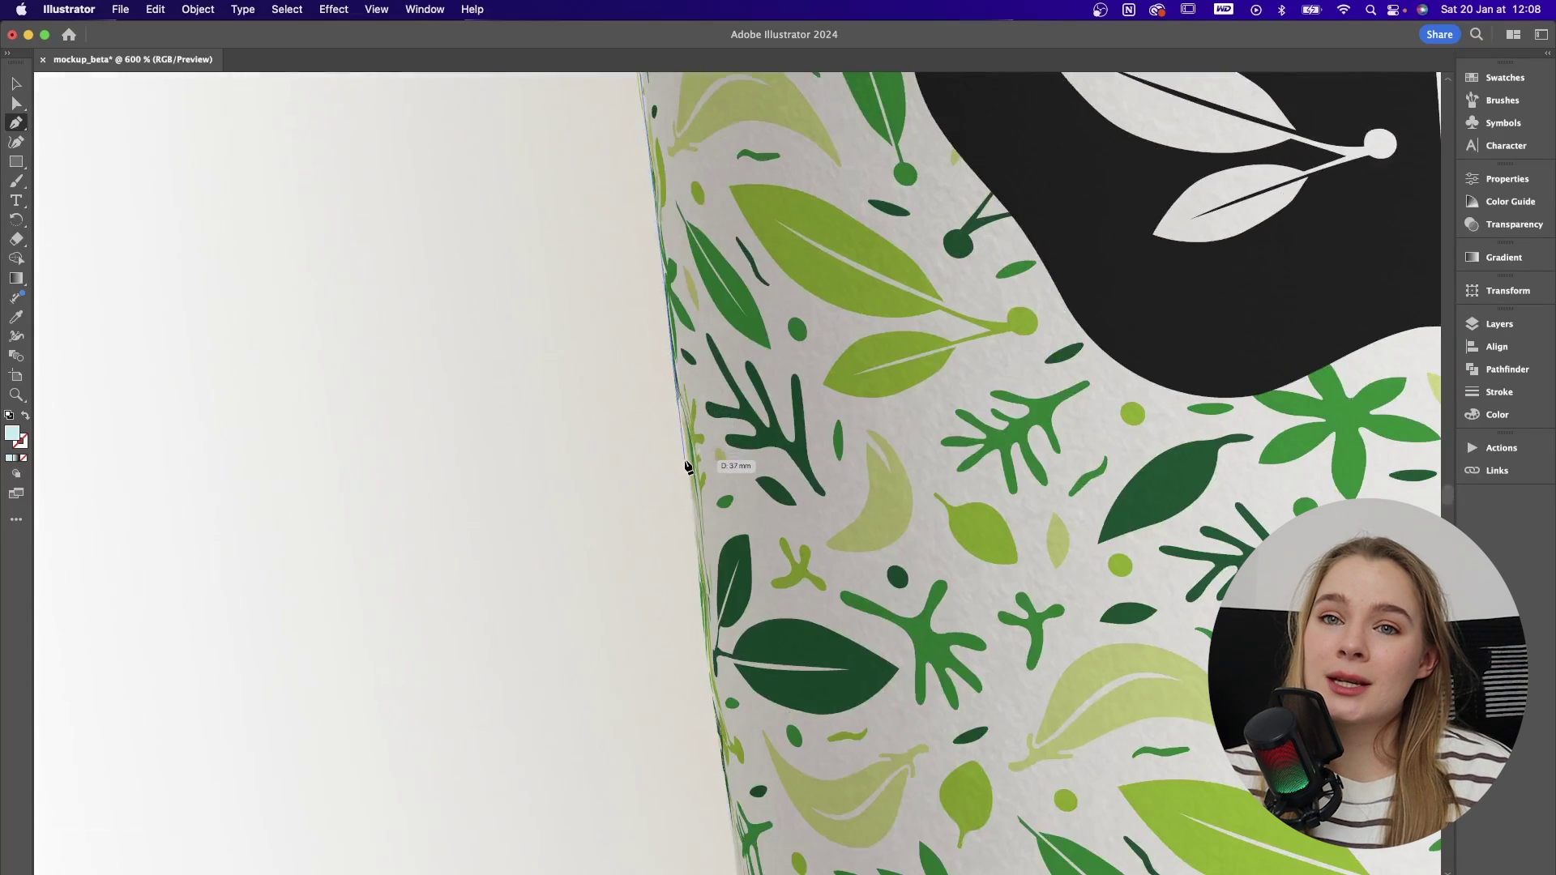
scroll(802, 543, "right", 10)
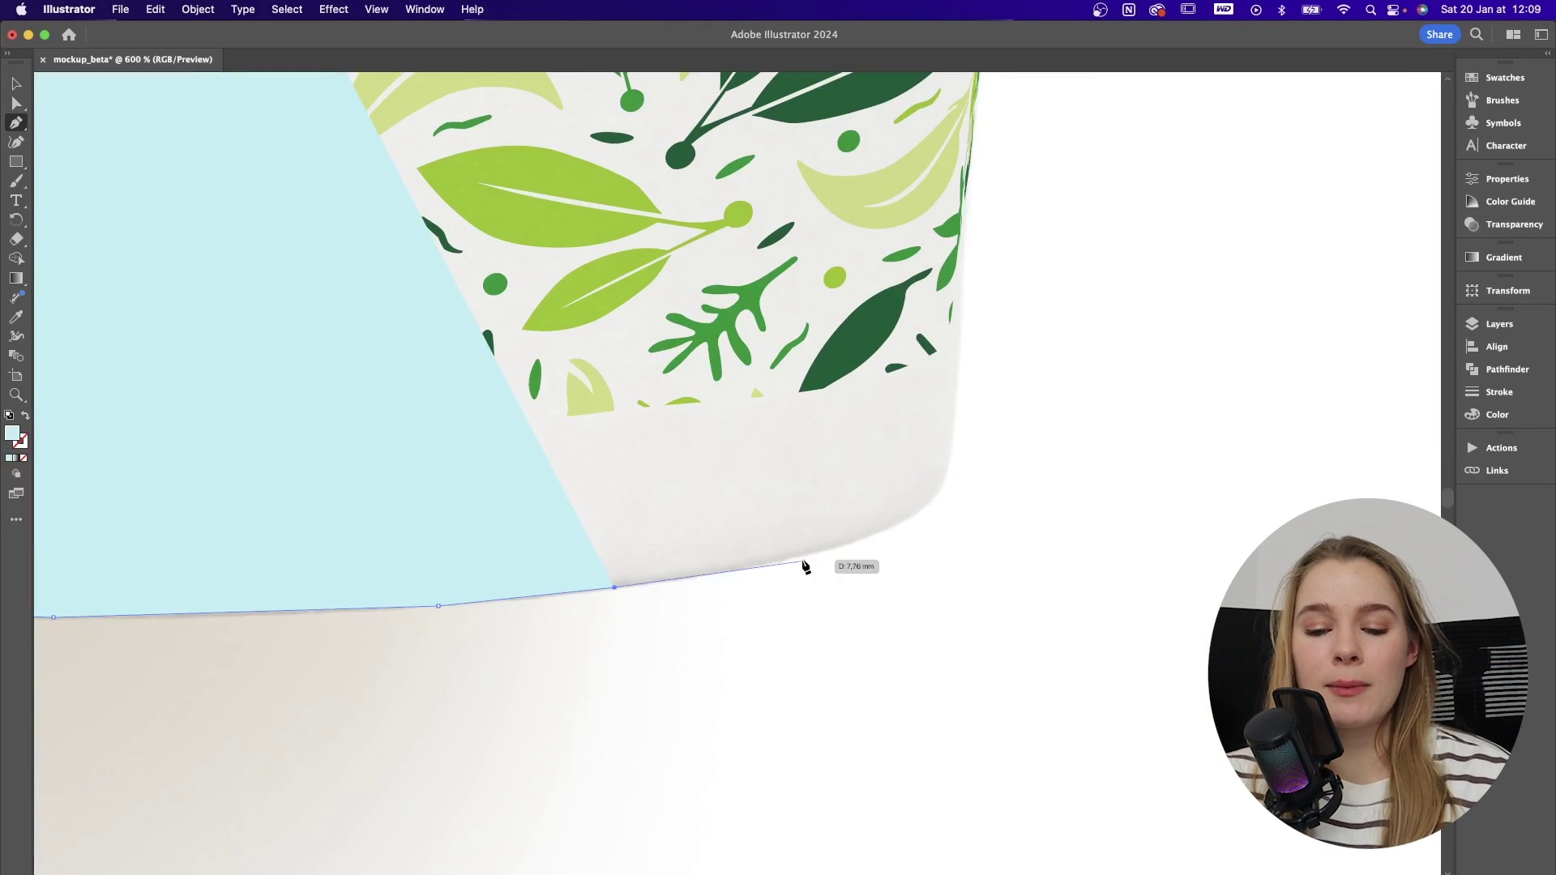
left_click(786, 558)
left_click(874, 532)
left_click(918, 508)
scroll(936, 496, "up", 15)
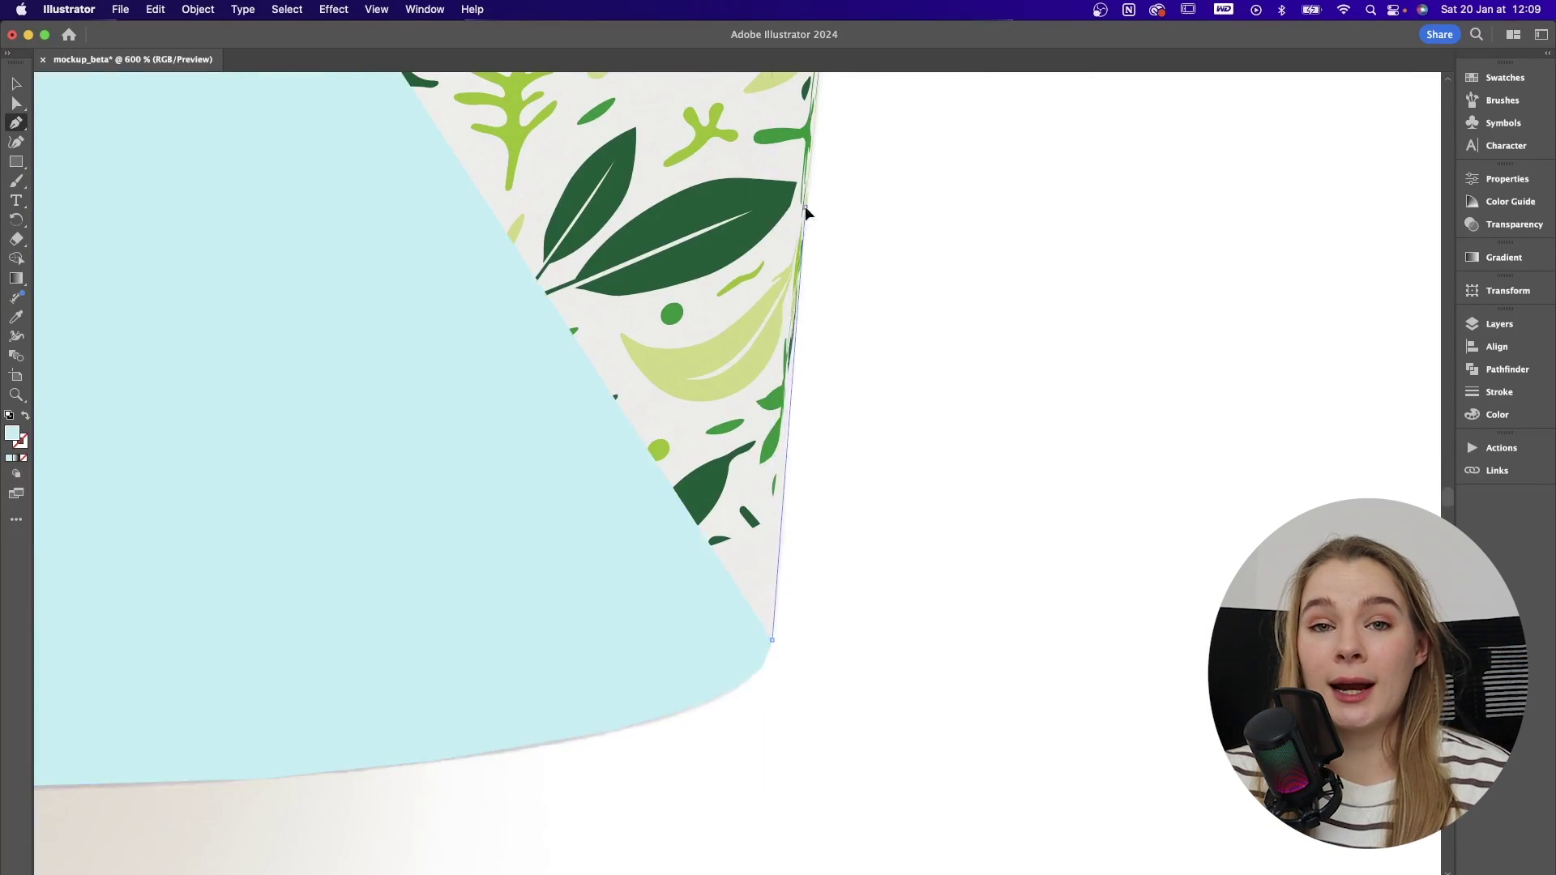
left_click_drag(707, 418, 863, 333)
scroll(862, 333, "up", 3)
scroll(833, 351, "left", 10)
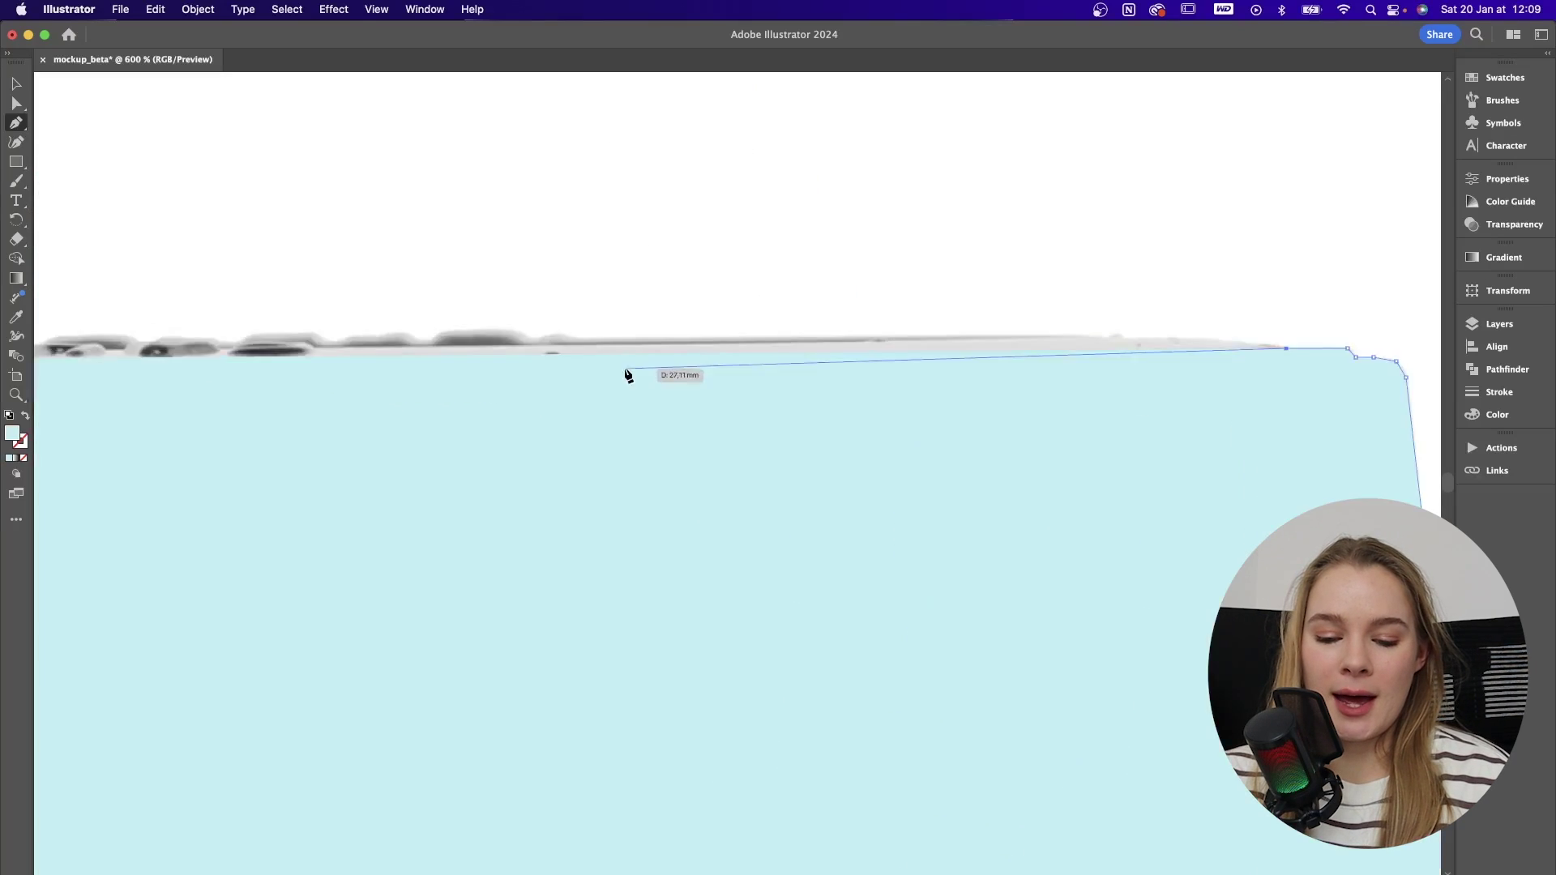
key("shift+x")
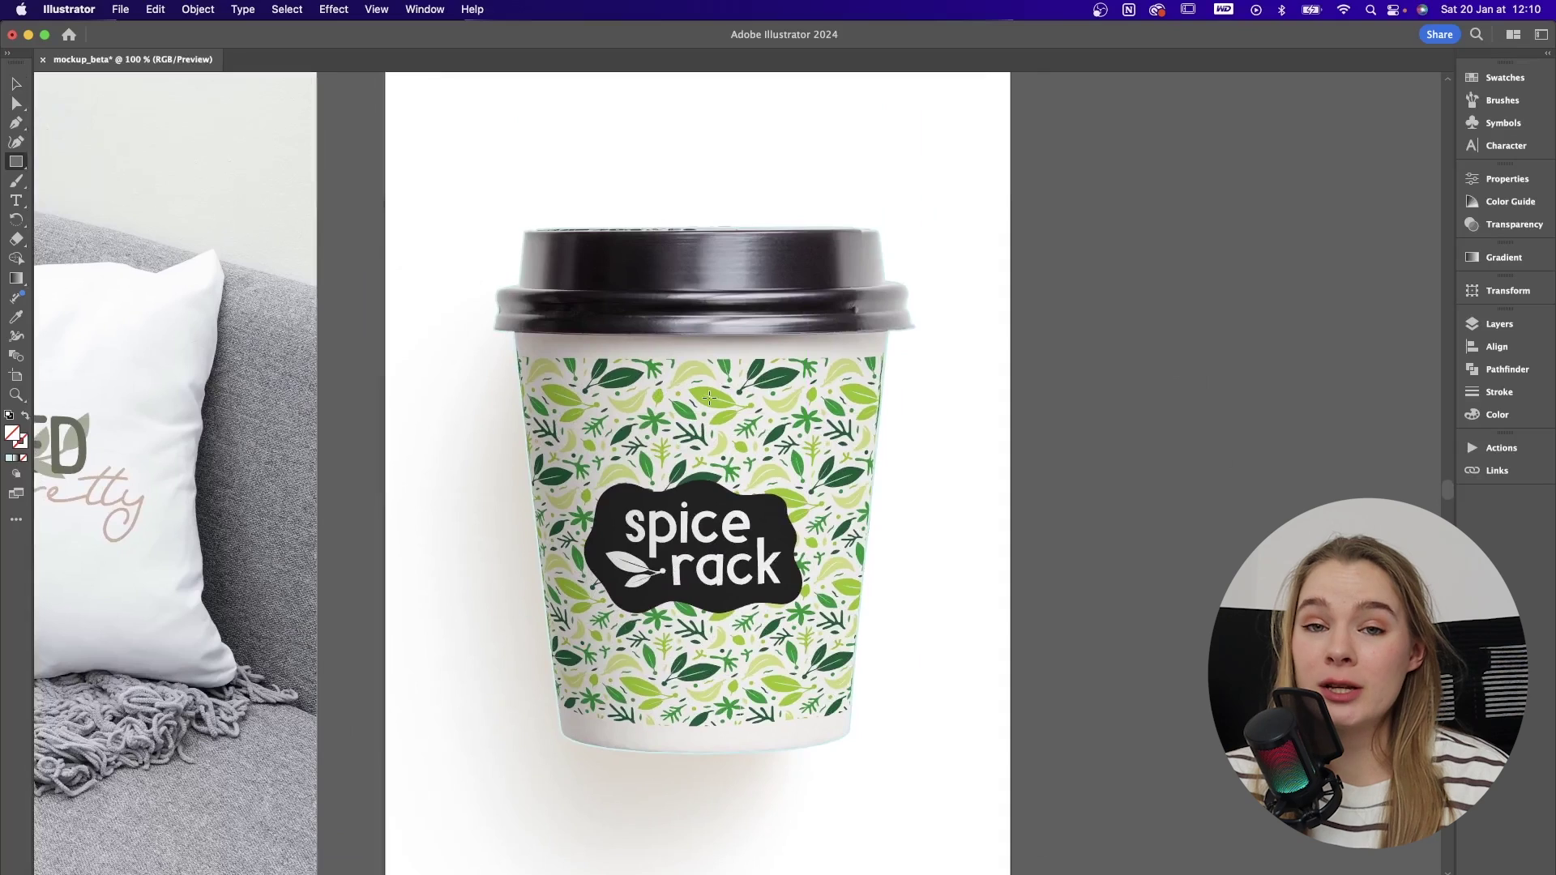
- Fill the background rectangle dark green and clip the cup photo to its traced outline
key("super+minus")
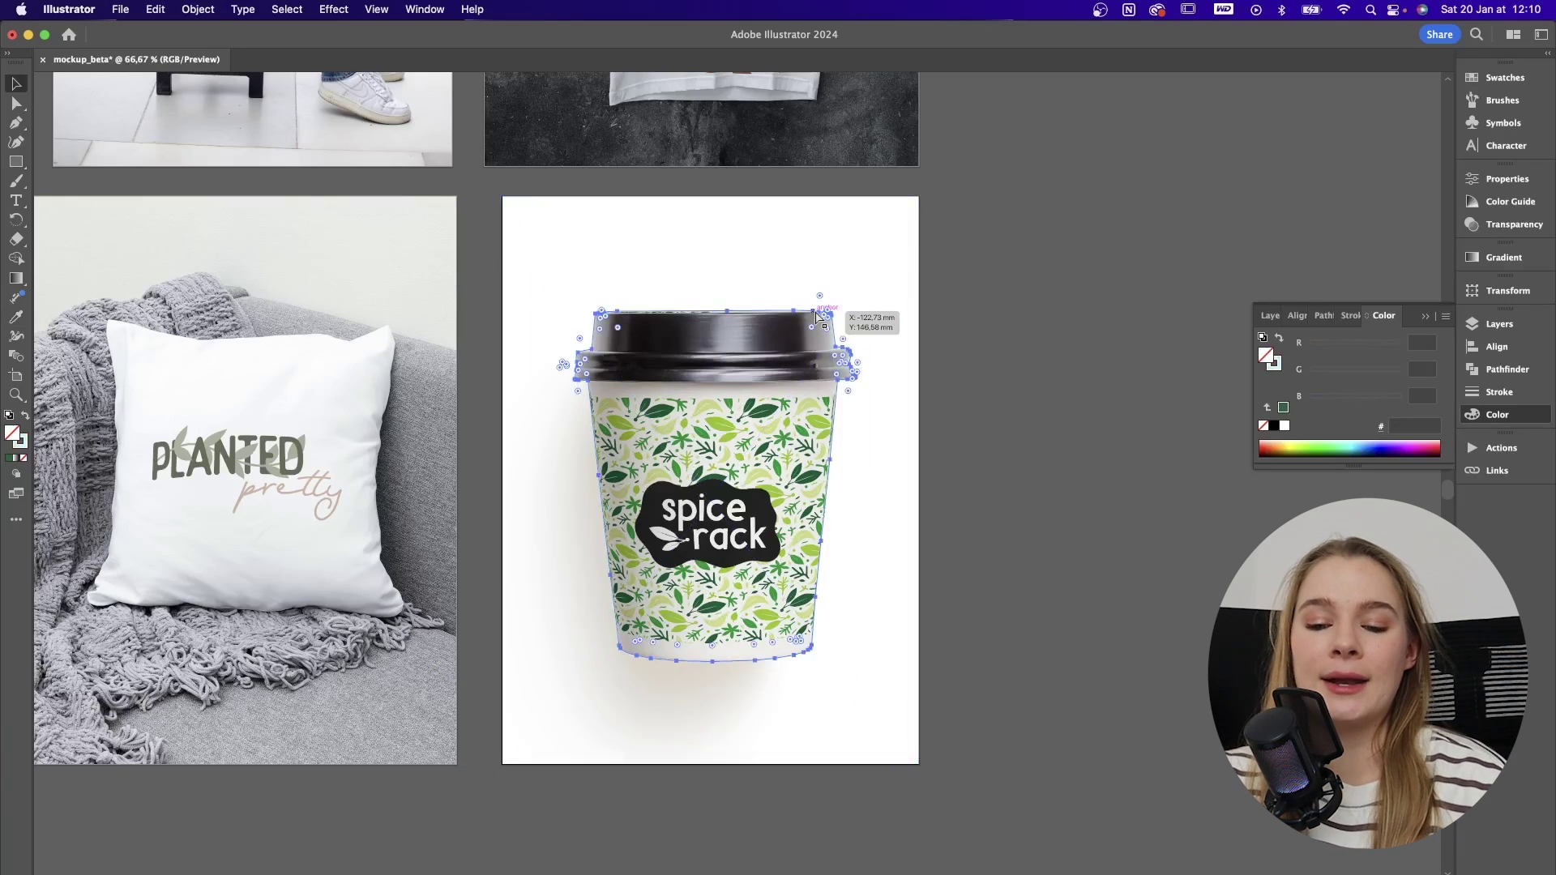
left_click(810, 281)
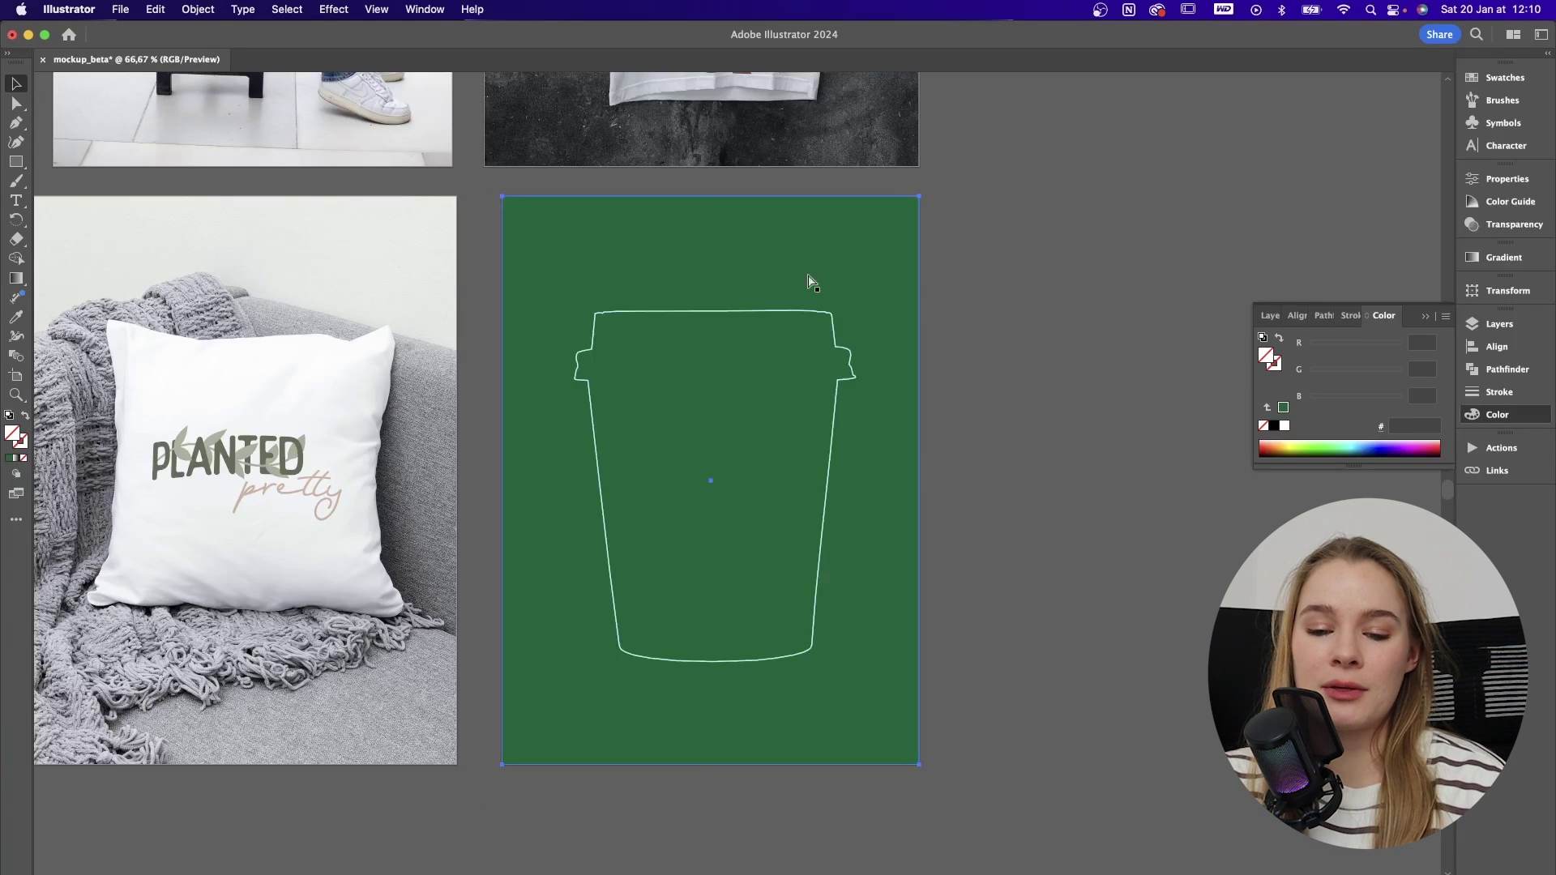
left_click(831, 316, "shift")
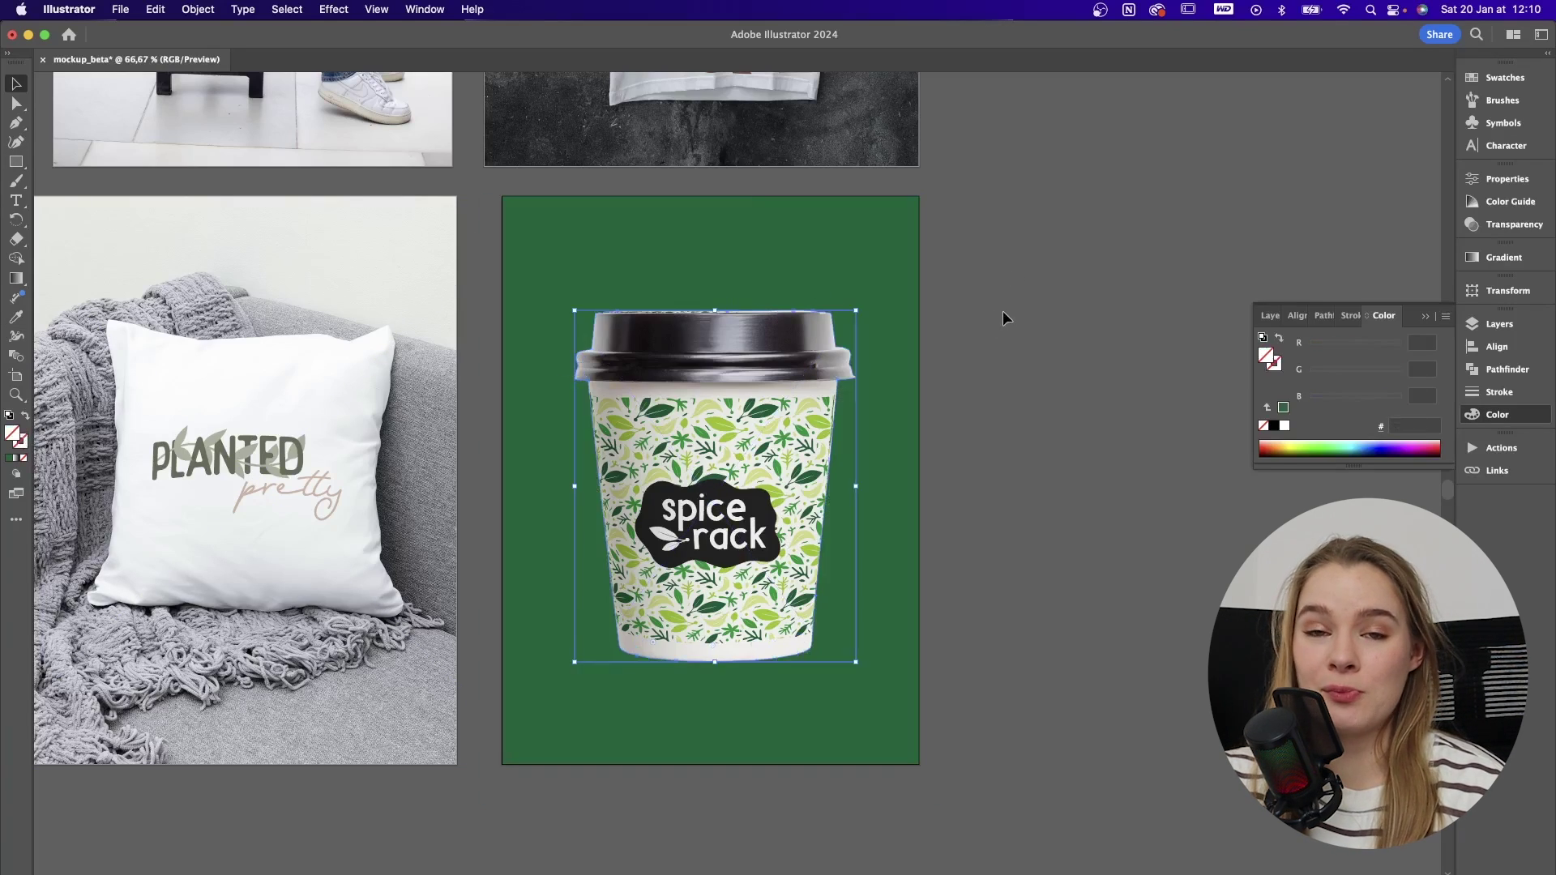
left_click(1073, 389)
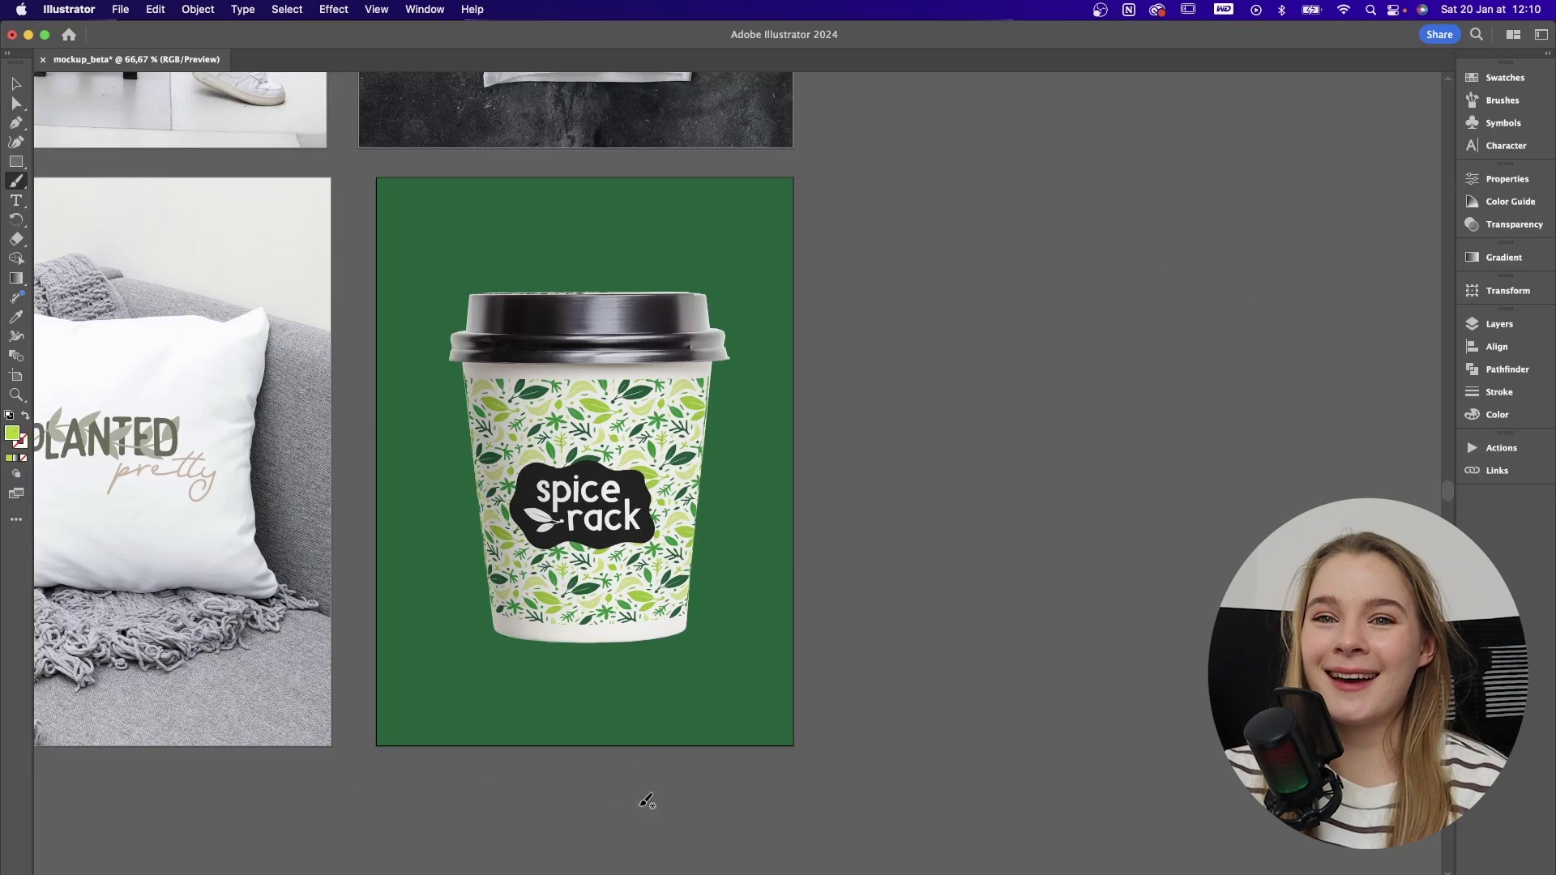
- Paint lime leaf strokes below and above the cup, plus a left-side leaf with a vein
left_click_drag(601, 800, 681, 550)
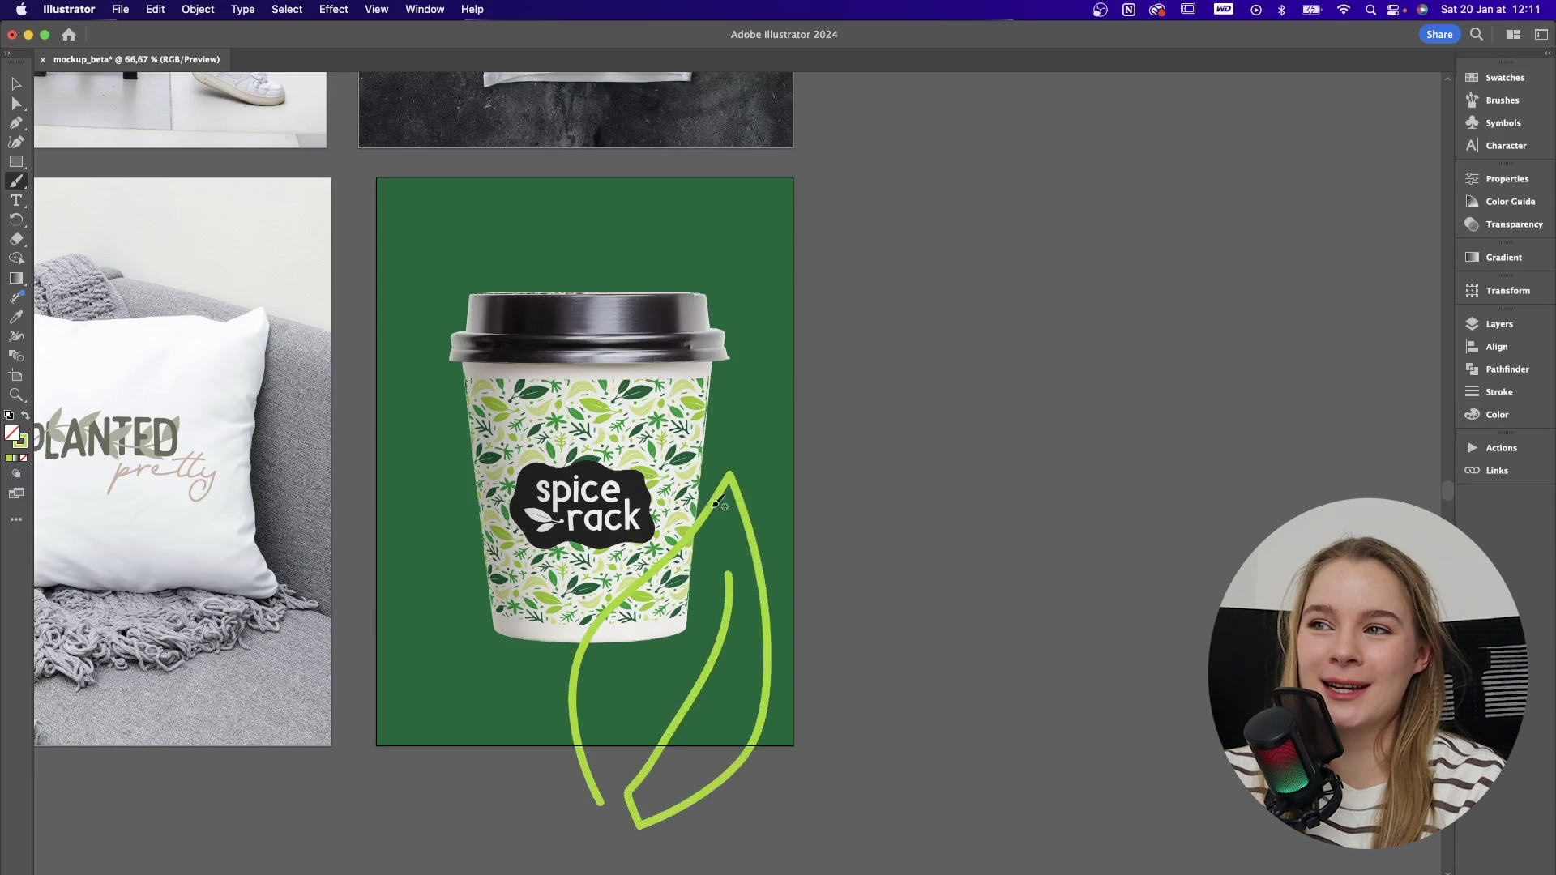
scroll(600, 628, "up", 3)
left_click_drag(671, 281, 576, 381)
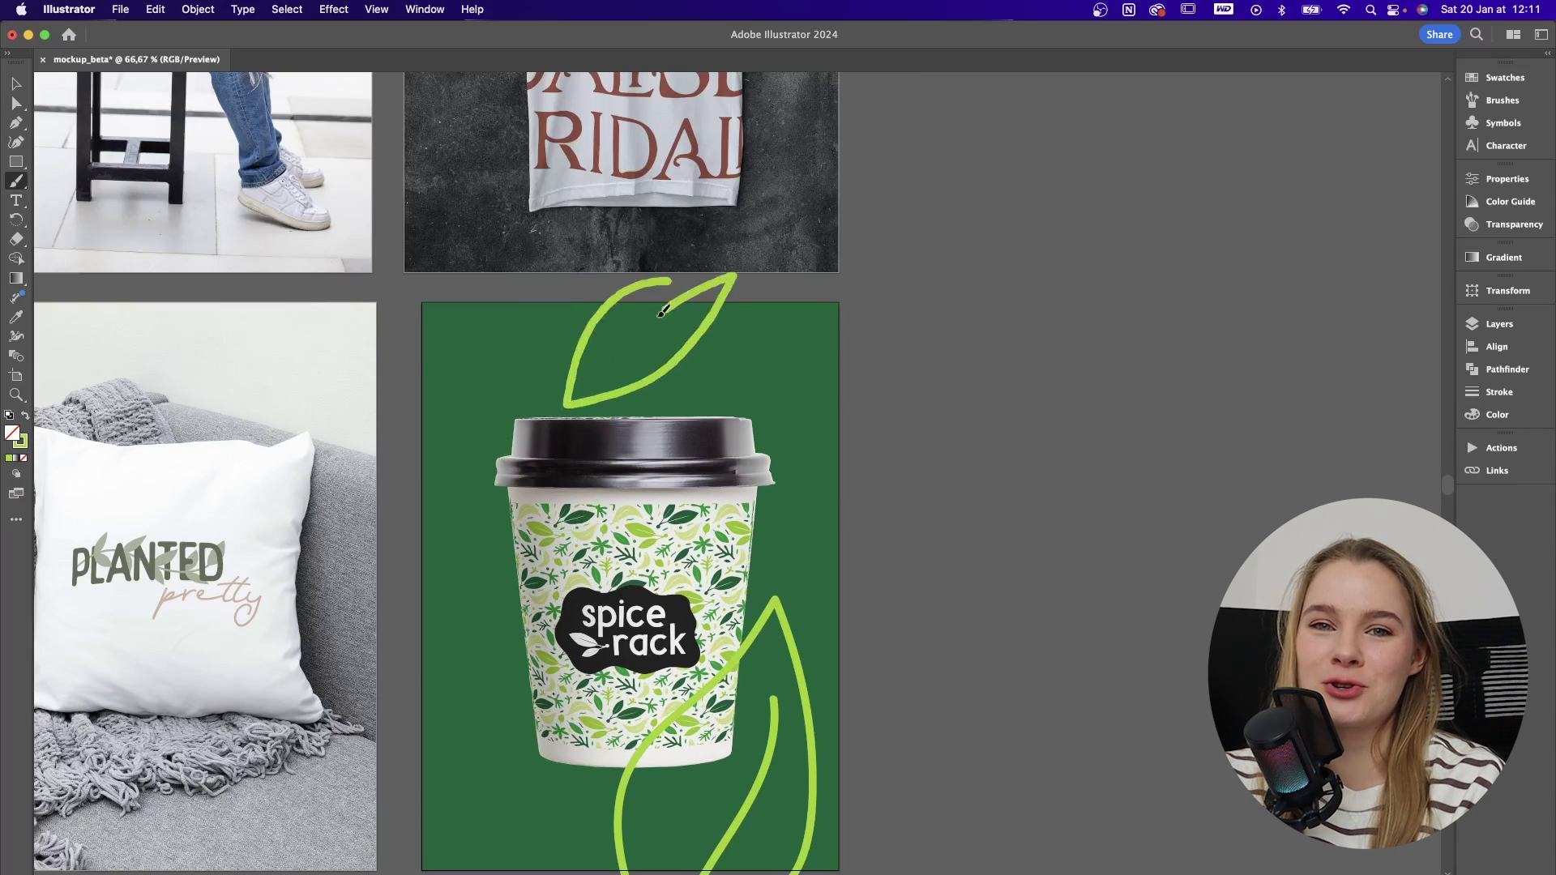
scroll(632, 365, "down", 4)
scroll(632, 365, "left", 1)
left_click_drag(444, 587, 579, 415)
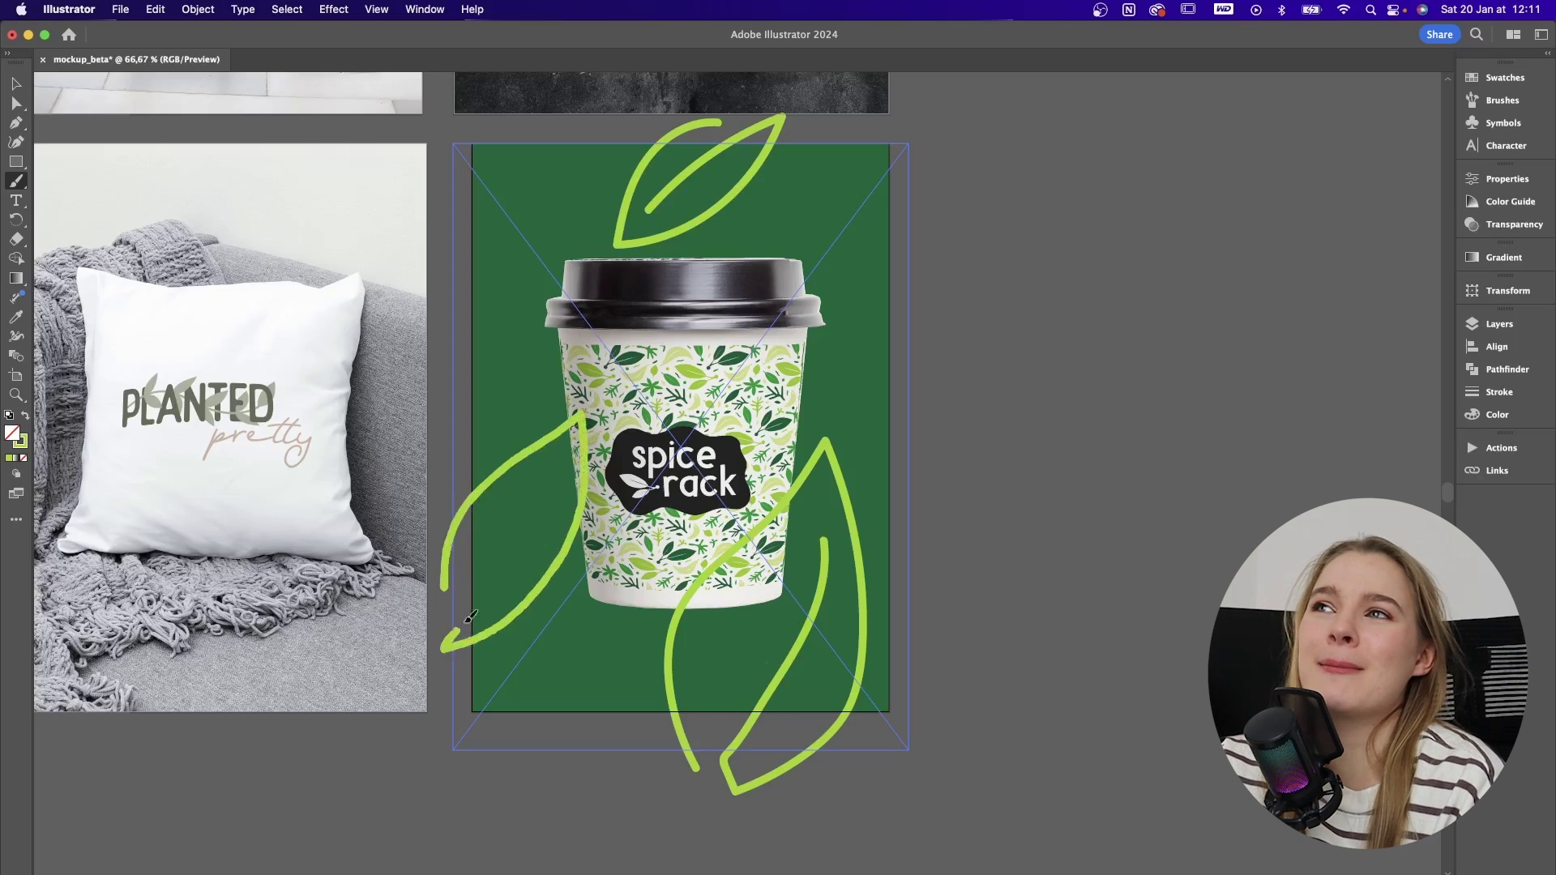
left_click_drag(467, 622, 541, 490)
- Paint a curved lime leaf with a vein line along the right edge
left_click_drag(911, 175, 880, 366)
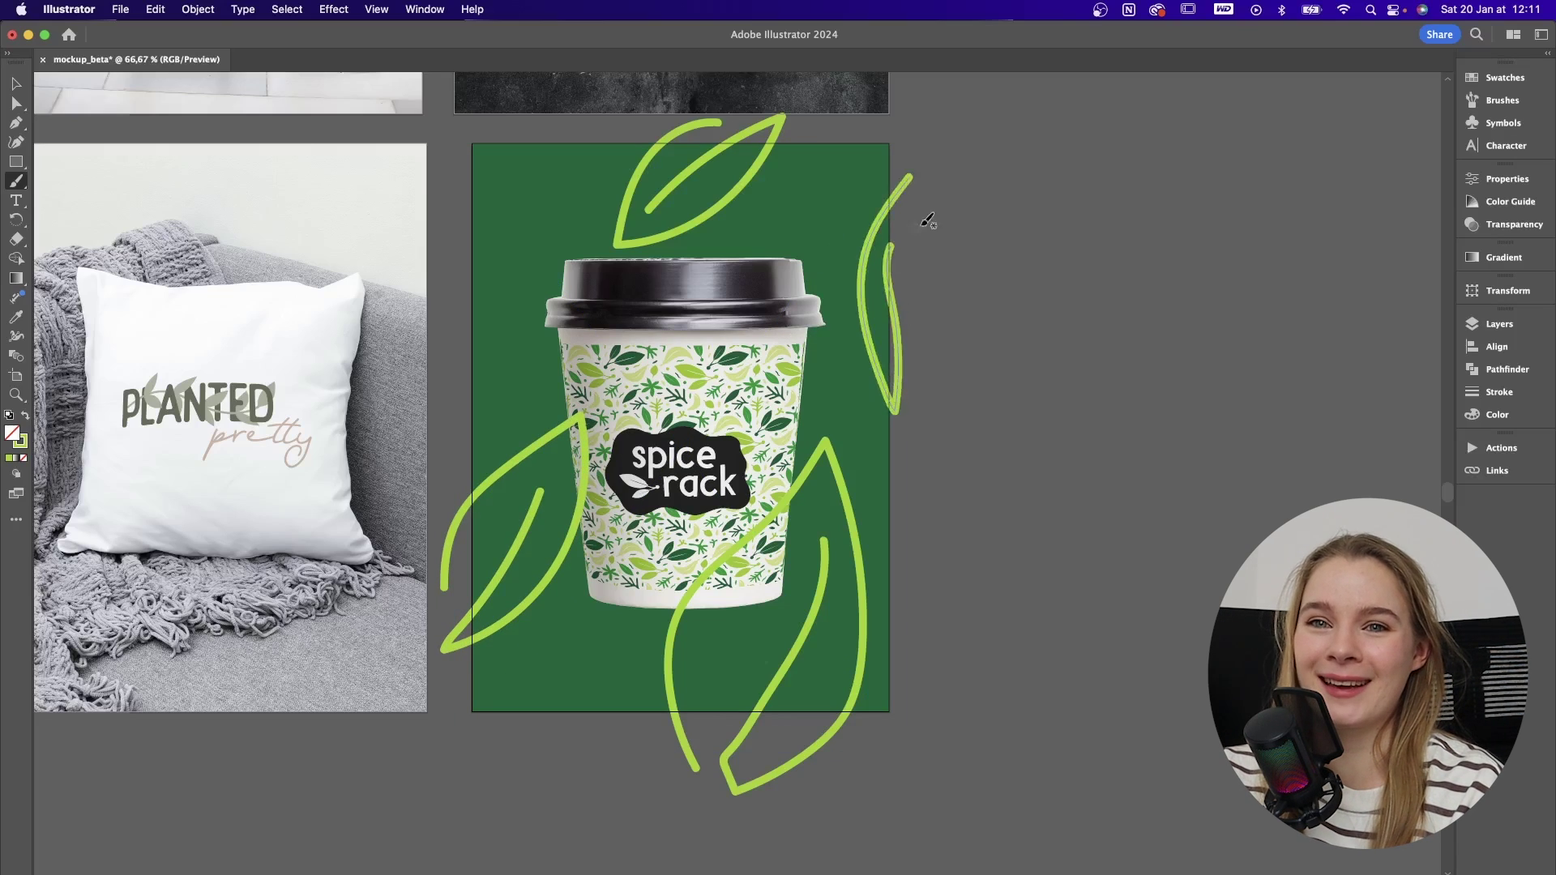
key("super+z")
left_click_drag(924, 171, 835, 332)
left_click_drag(926, 211, 854, 280)
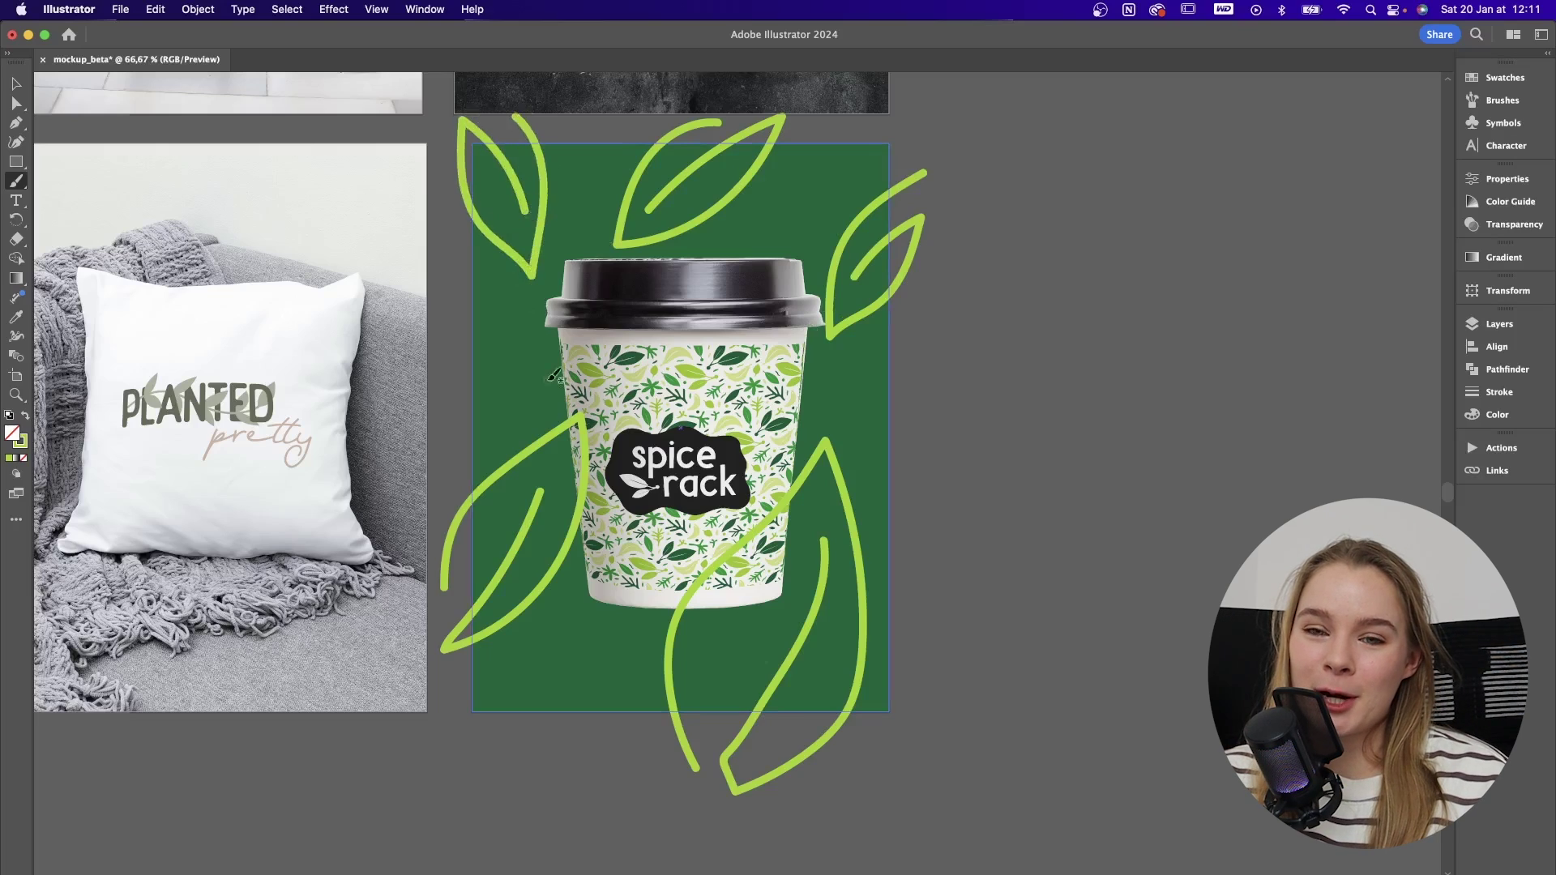
- Reshape the top-left leaf's anchor and clip all leaves to the green rectangle
key("a")
scroll(568, 243, "left", 3)
left_click_drag(567, 187, 567, 187)
key("v")
left_click(567, 325)
scroll(810, 486, "up", 2)
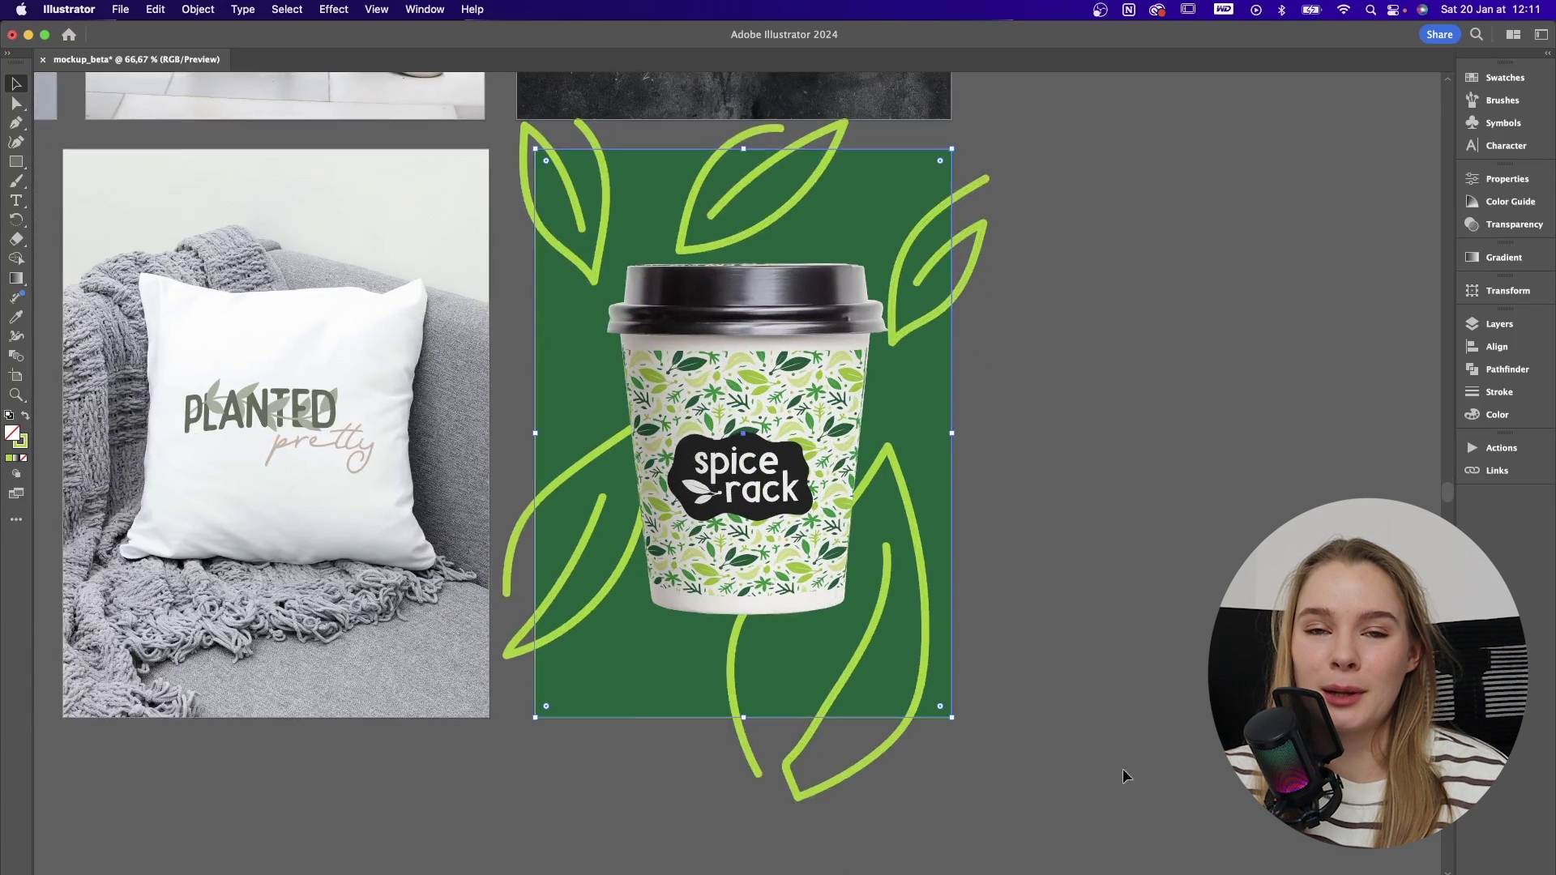
left_click(510, 132, "shift")
key("ctrl+7")
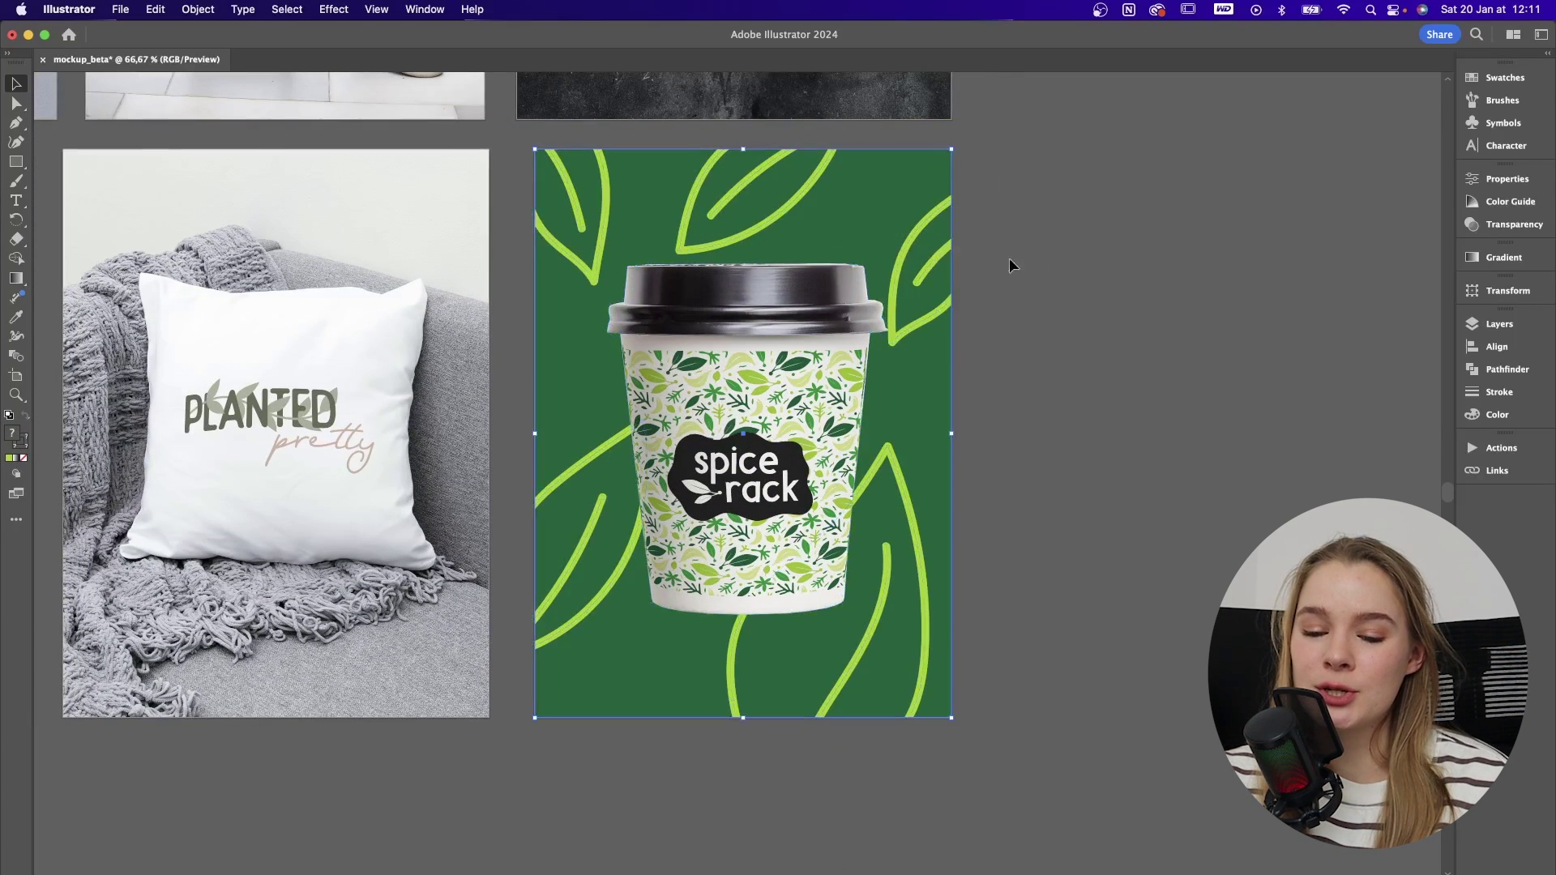
left_click_drag(1113, 288, 1130, 310)
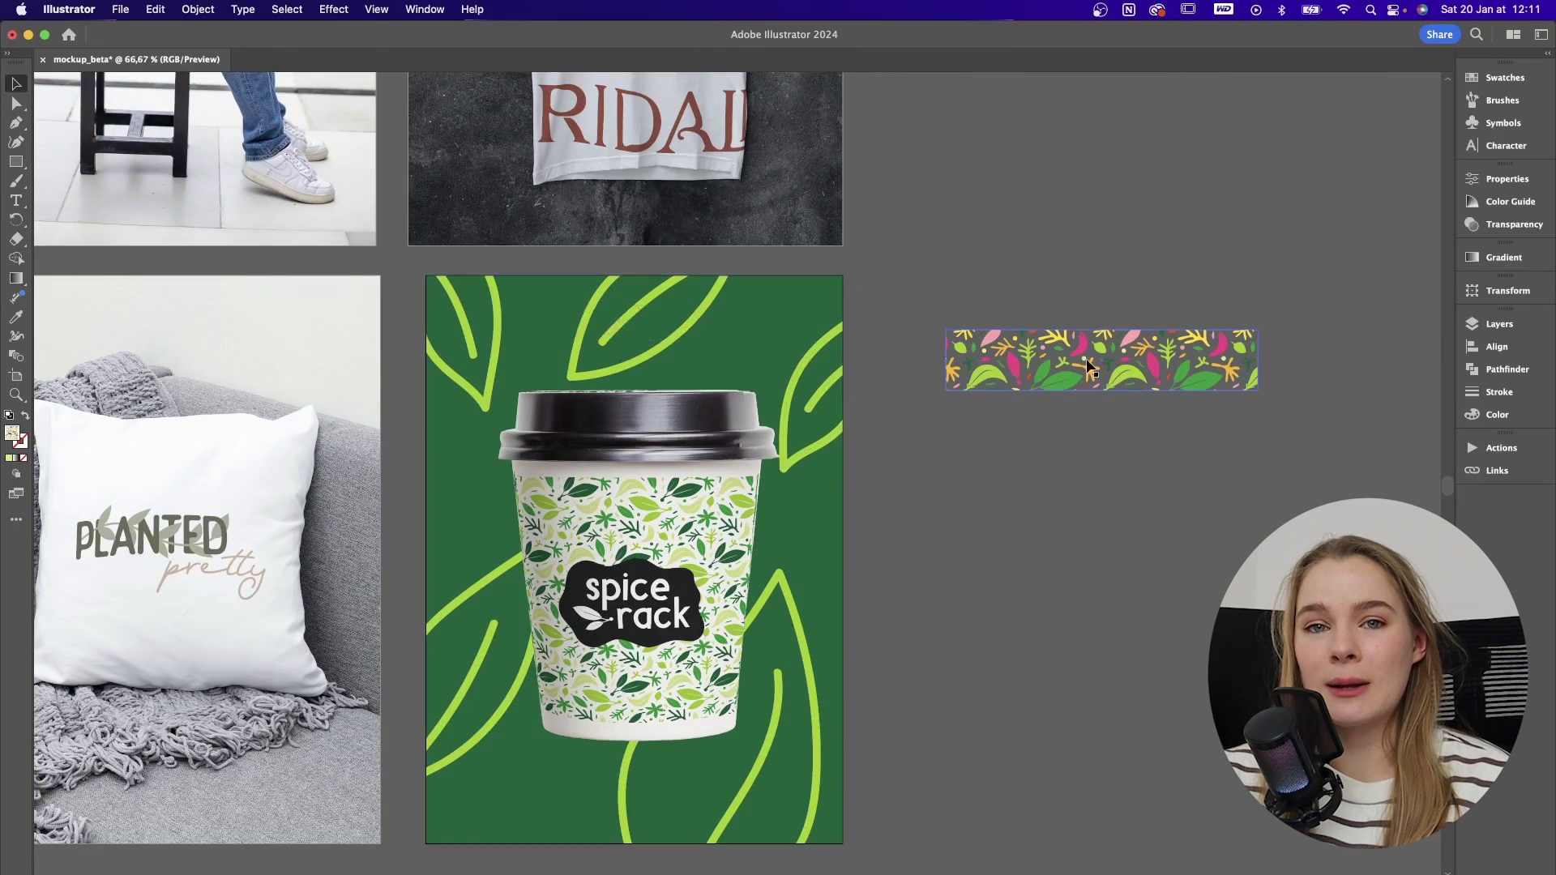
- Copy the floral pattern tile's artwork and paste it onto the canvas beside the advert
left_click(197, 10)
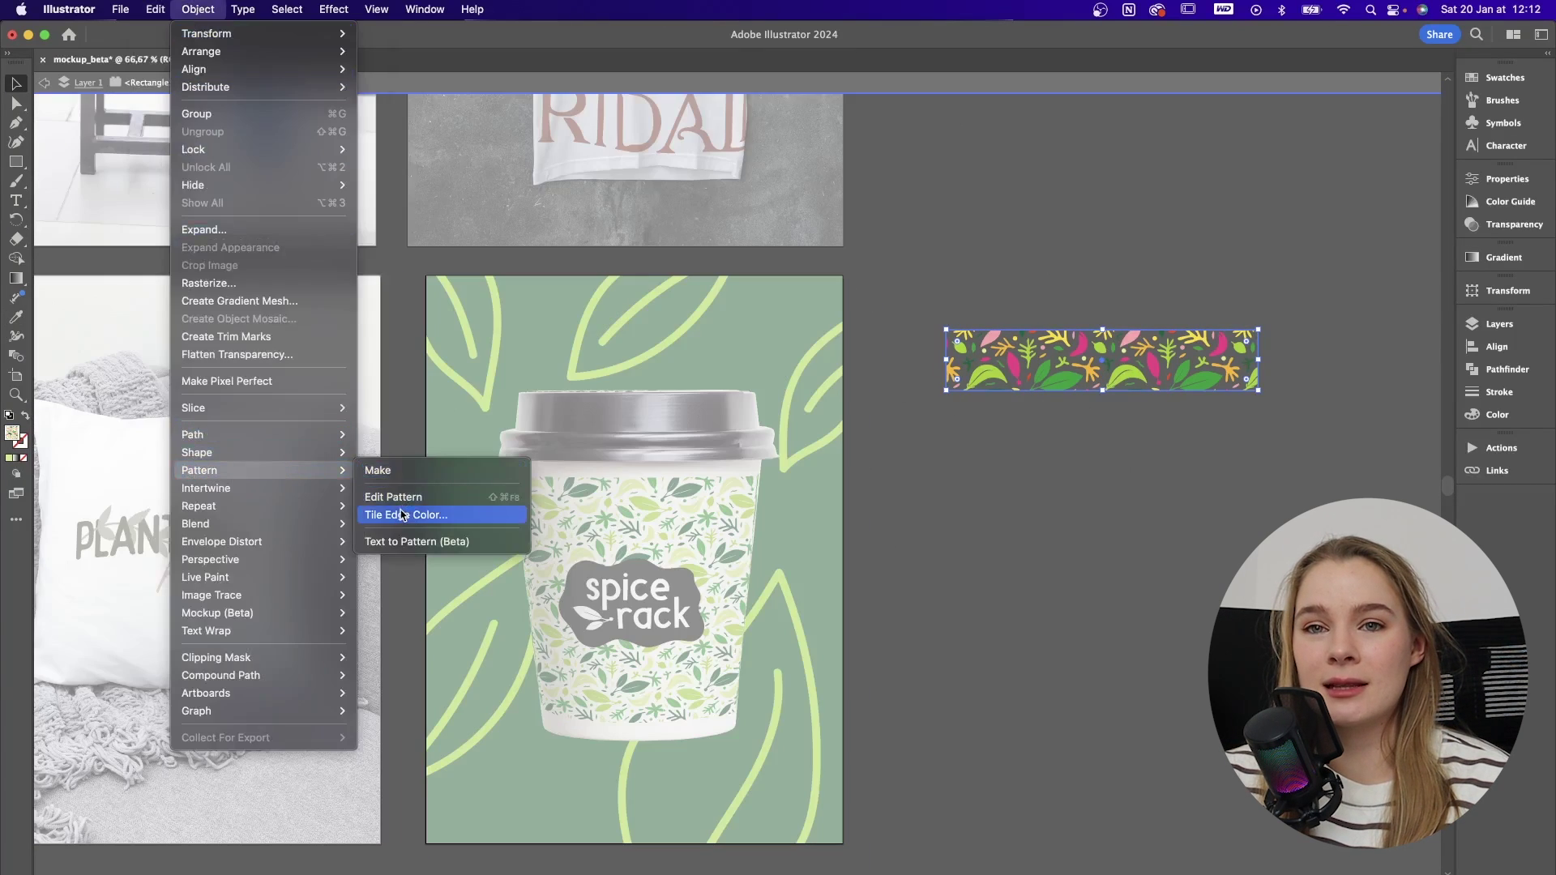
left_click(399, 491)
key("cmd+a")
key("cmd+c")
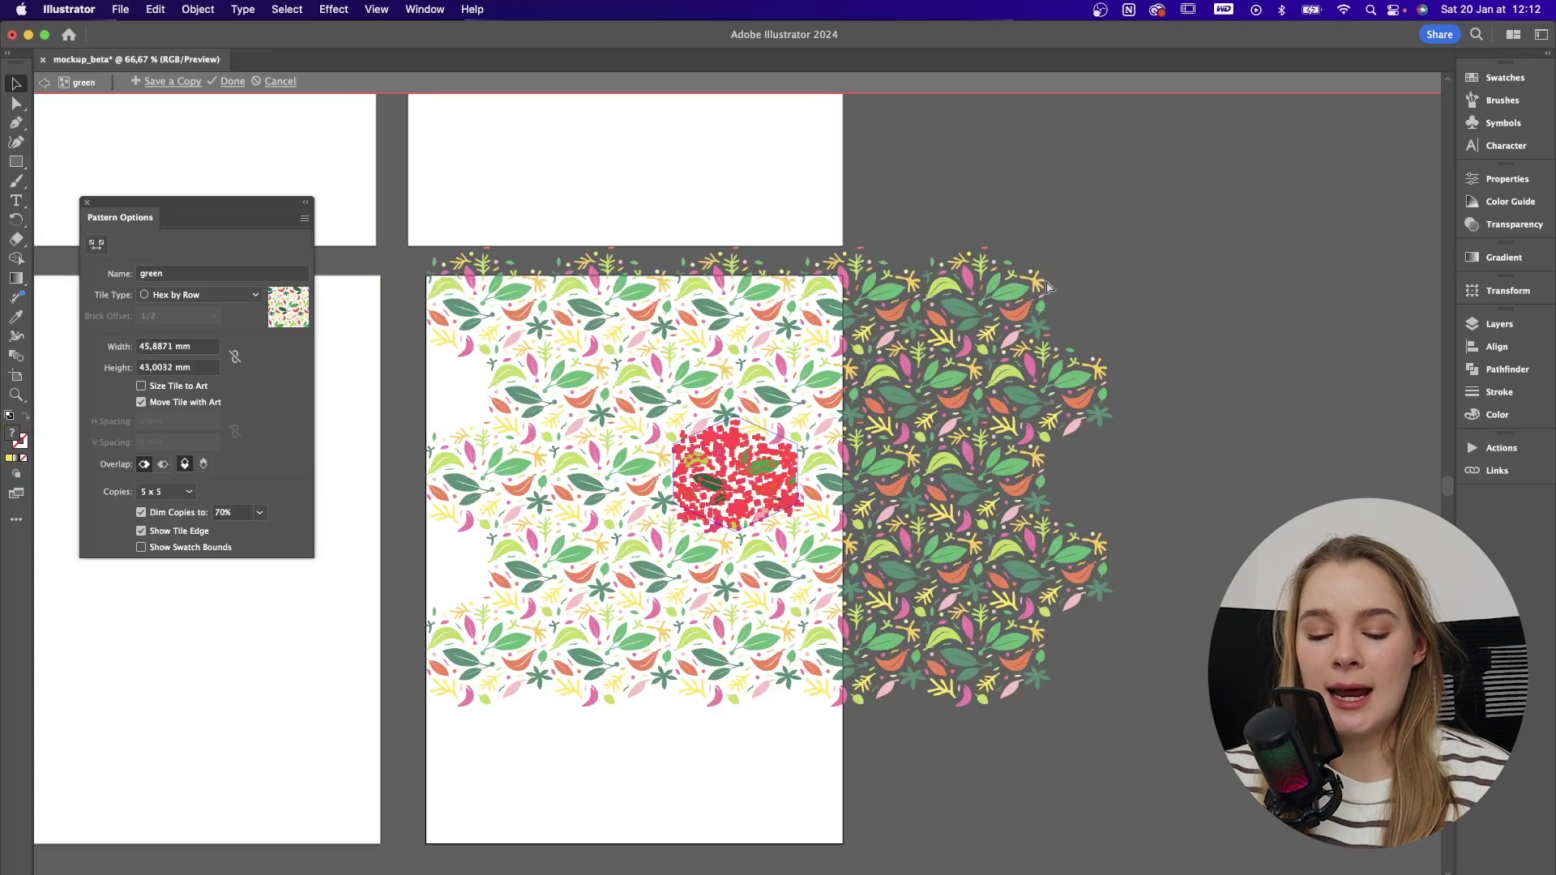
double_click(1093, 222)
key("cmd+v")
left_click_drag(755, 469, 911, 473)
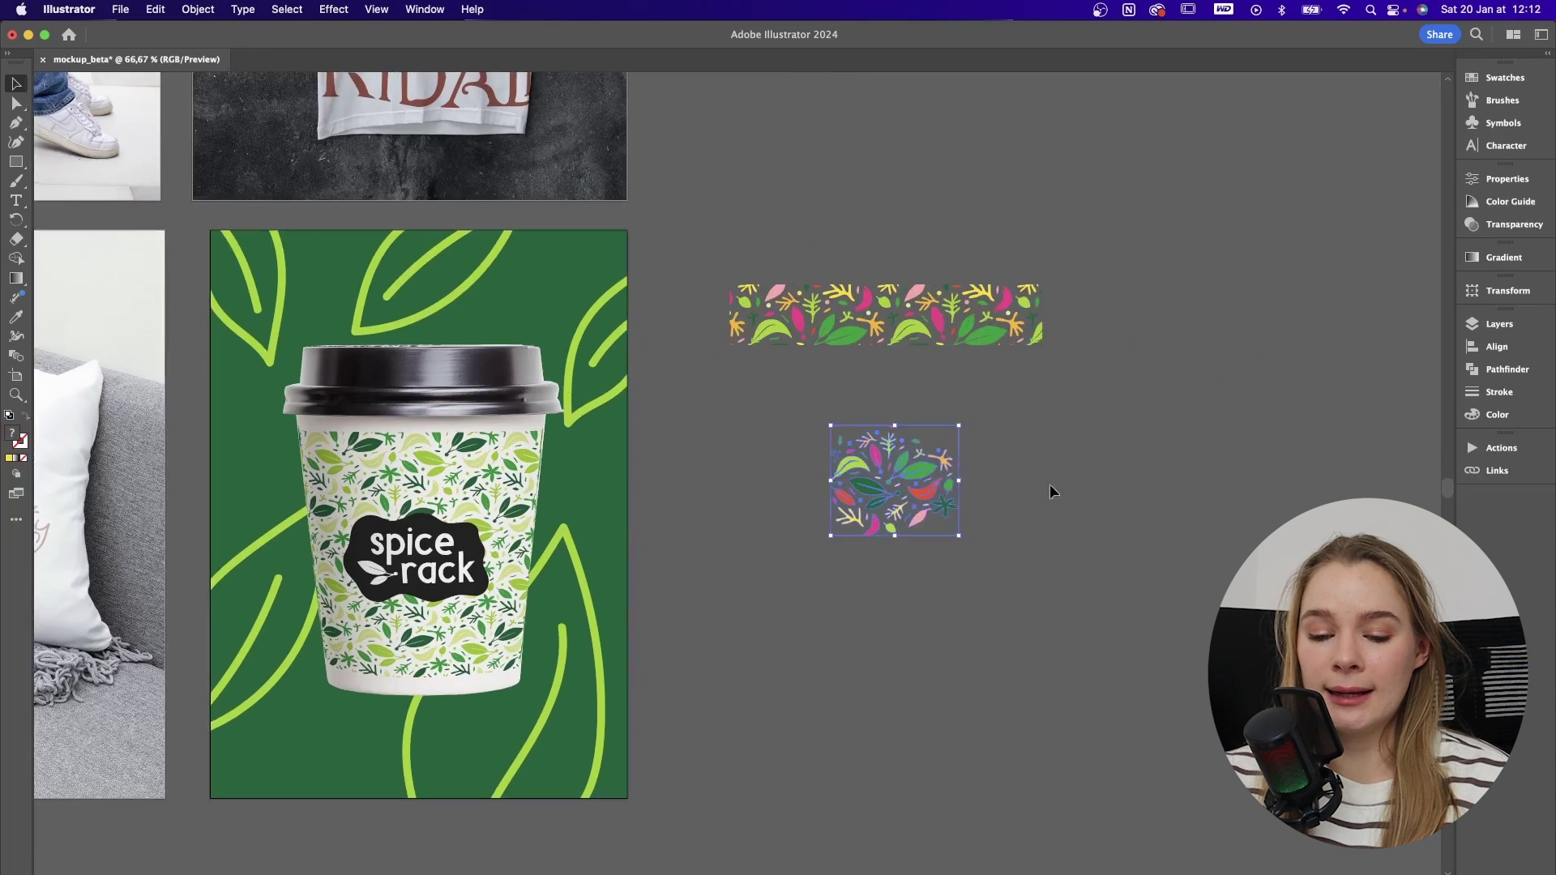
- Draw a pill-shaped bar near the artboard top and fill it with yellow sampled from a leaf
scroll(1049, 489, "left", 3)
scroll(1049, 490, "up", 1)
left_click(16, 161)
left_click_drag(425, 302, 600, 324)
left_click(961, 540)
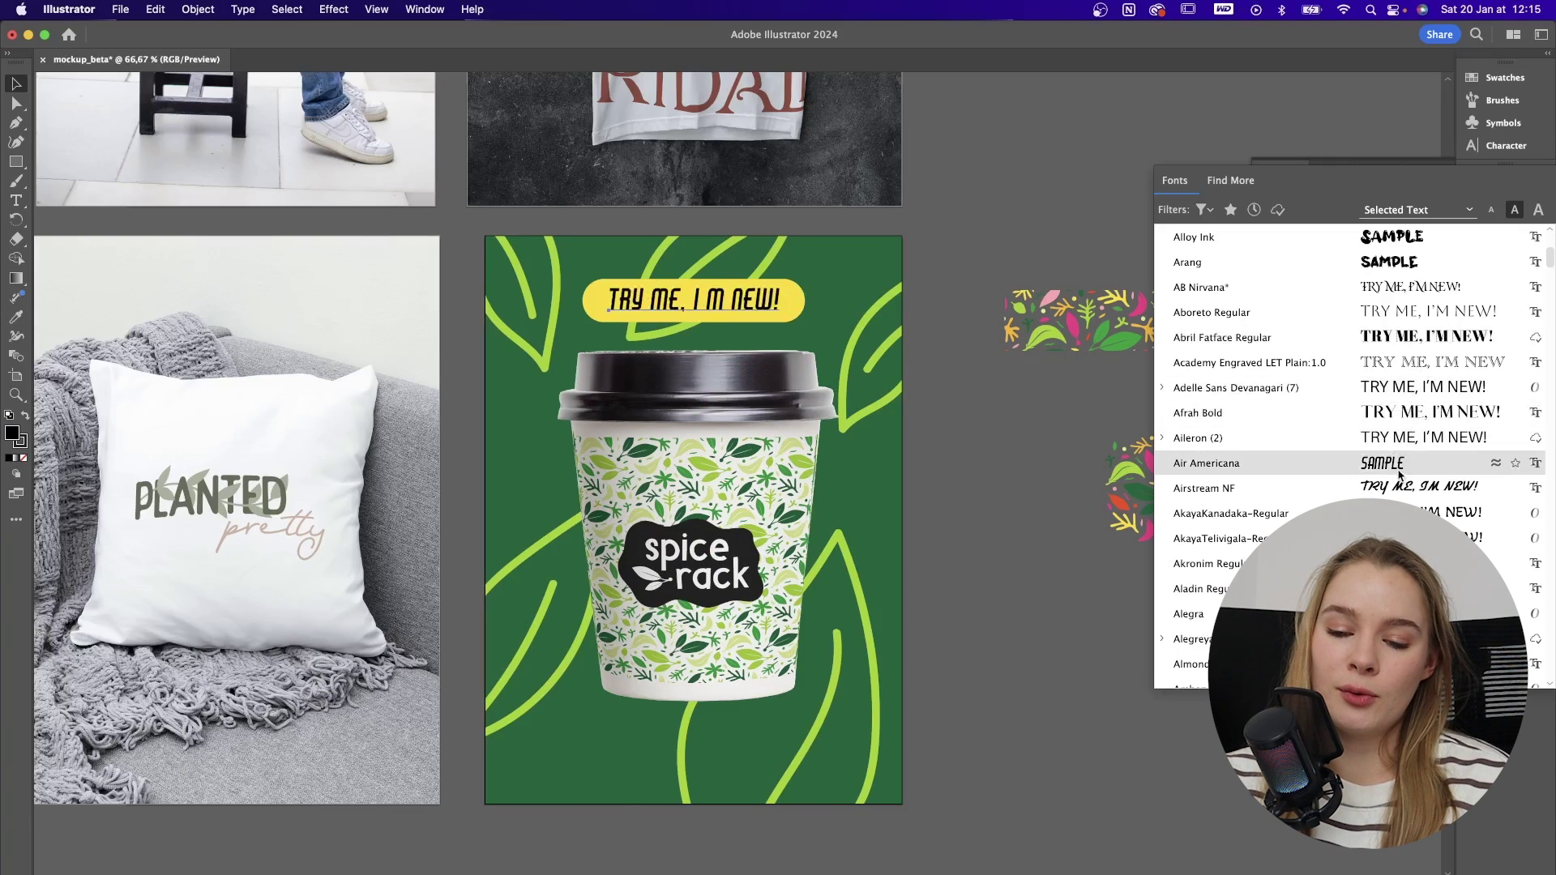
scroll(1399, 474, "down", 10)
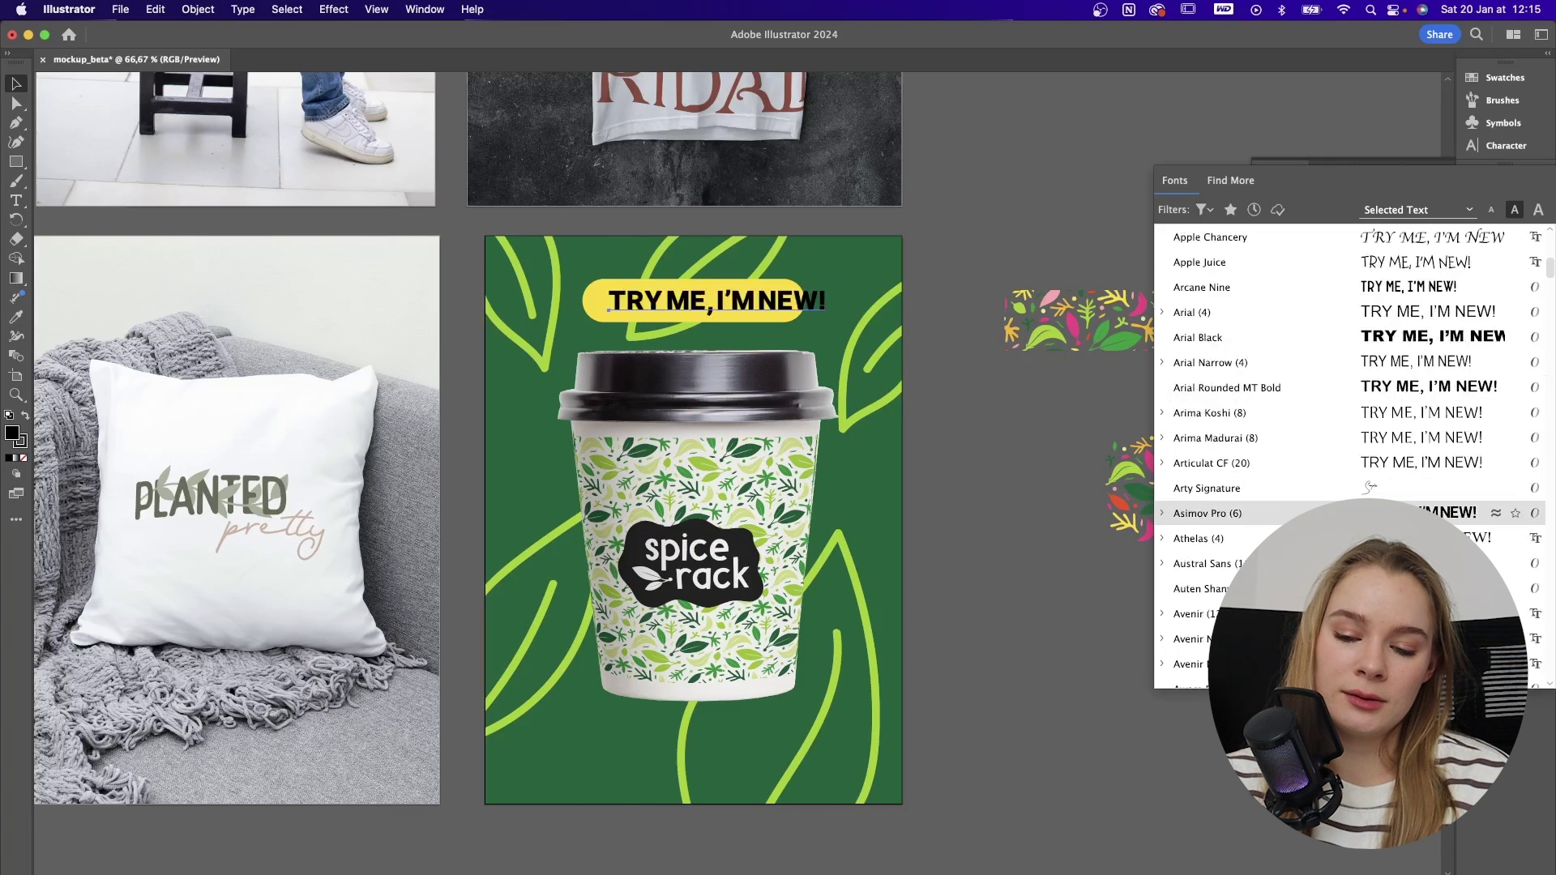
- Set the headline in Berk, replace the comma with '...', and nudge it into the pill
left_click(1421, 416)
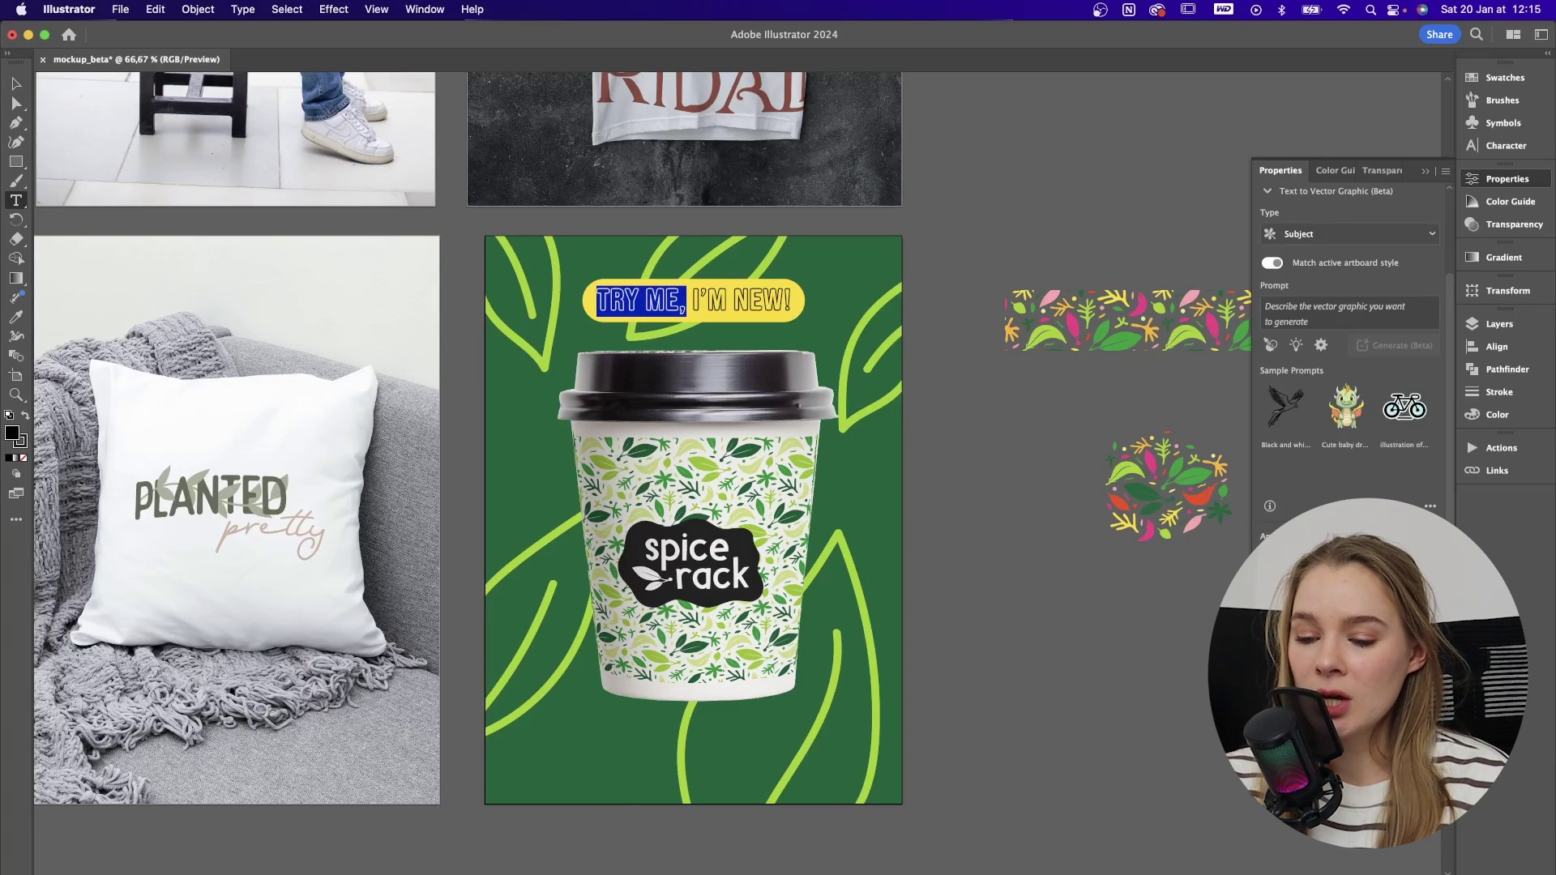
key("super+equal")
key("super+equal")
left_click_drag(687, 301, 683, 300)
type("...")
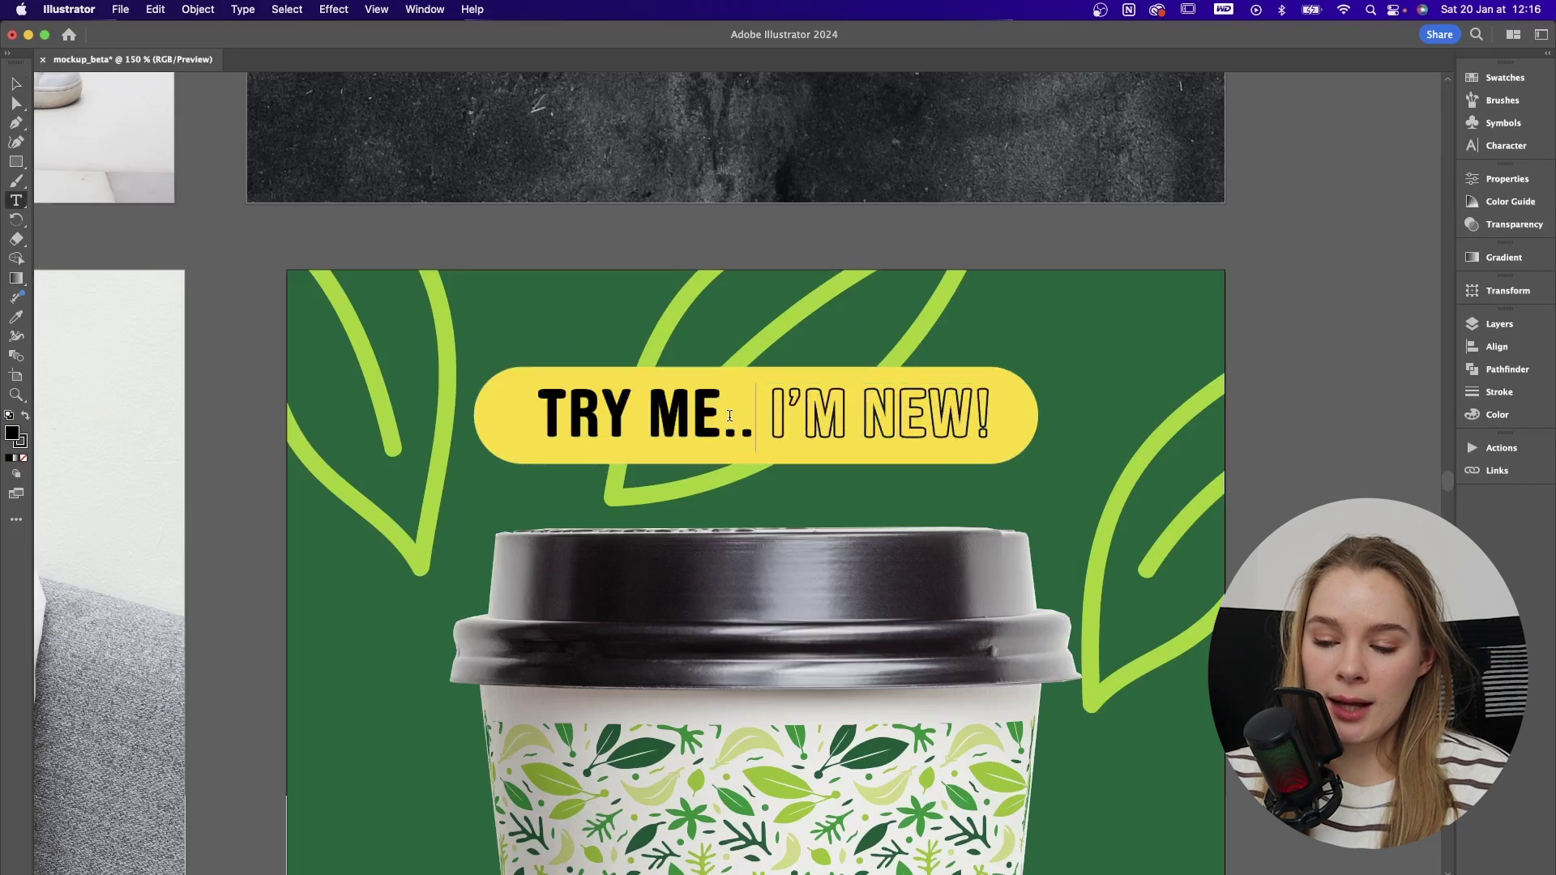
key("Escape")
key("super+equal")
key("super+equal")
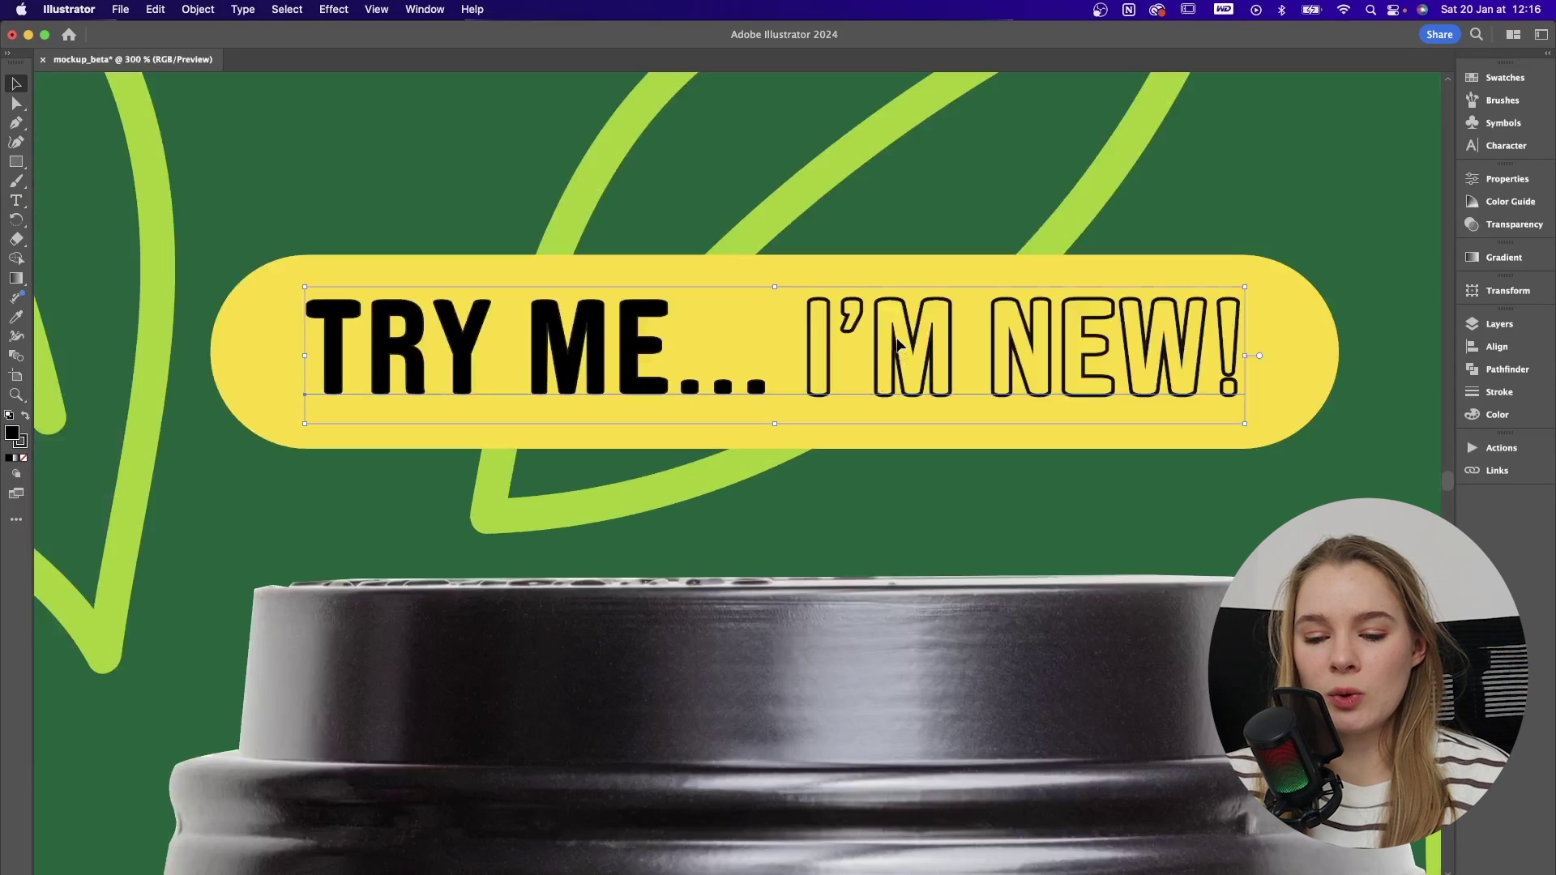
left_click_drag(896, 346, 898, 349)
key("super+minus")
key("super+minus")
key("super+minus")
key("super+minus")
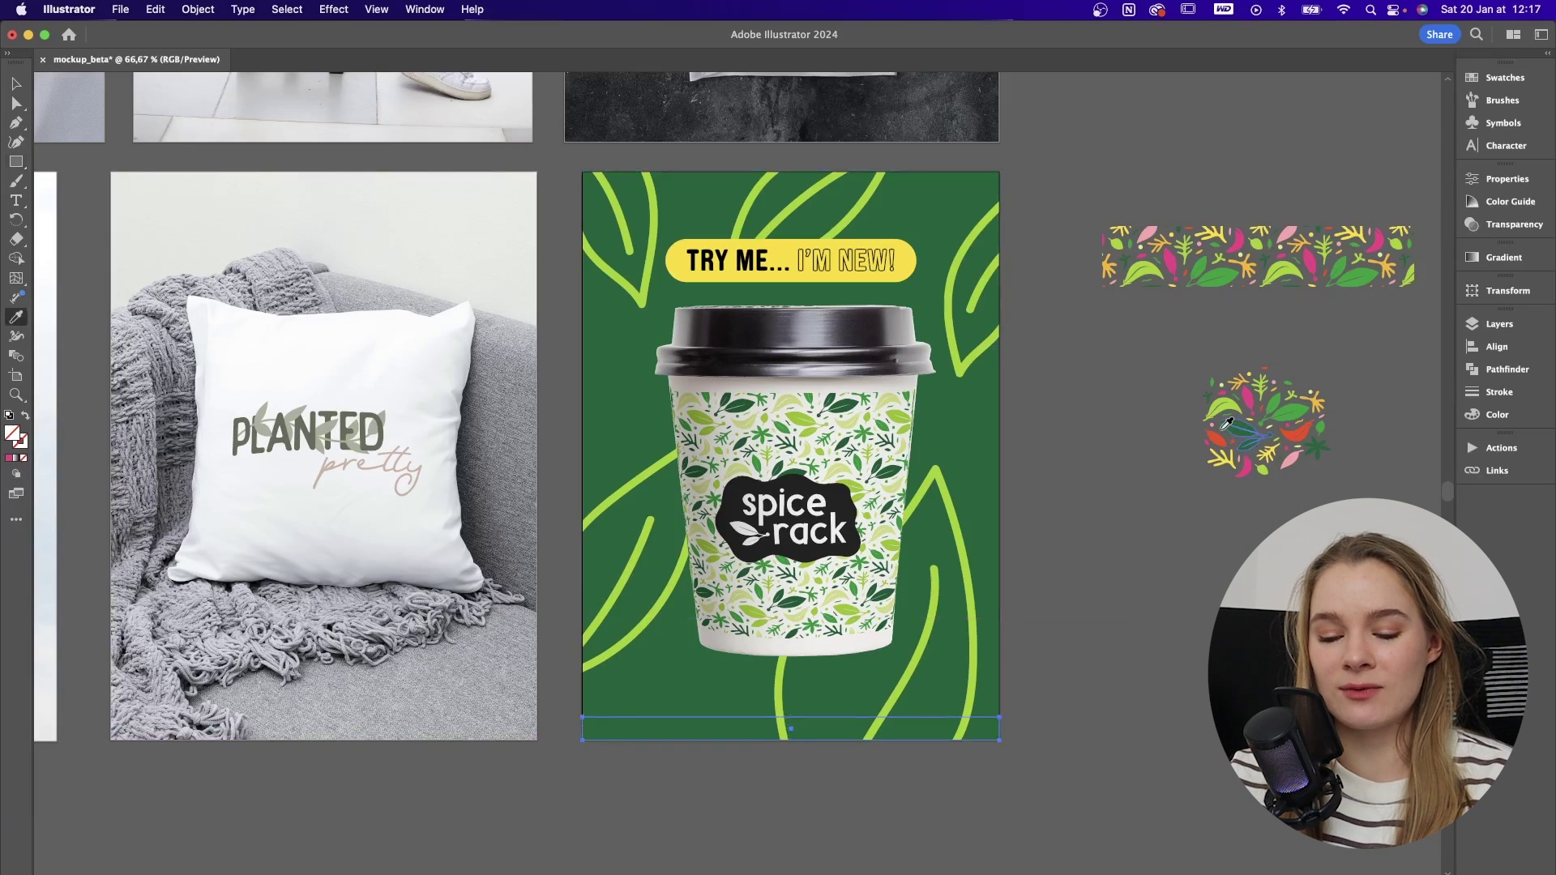
- Colour the bottom bar pink from the pattern and centre the messaging text inside it
left_click(1224, 425)
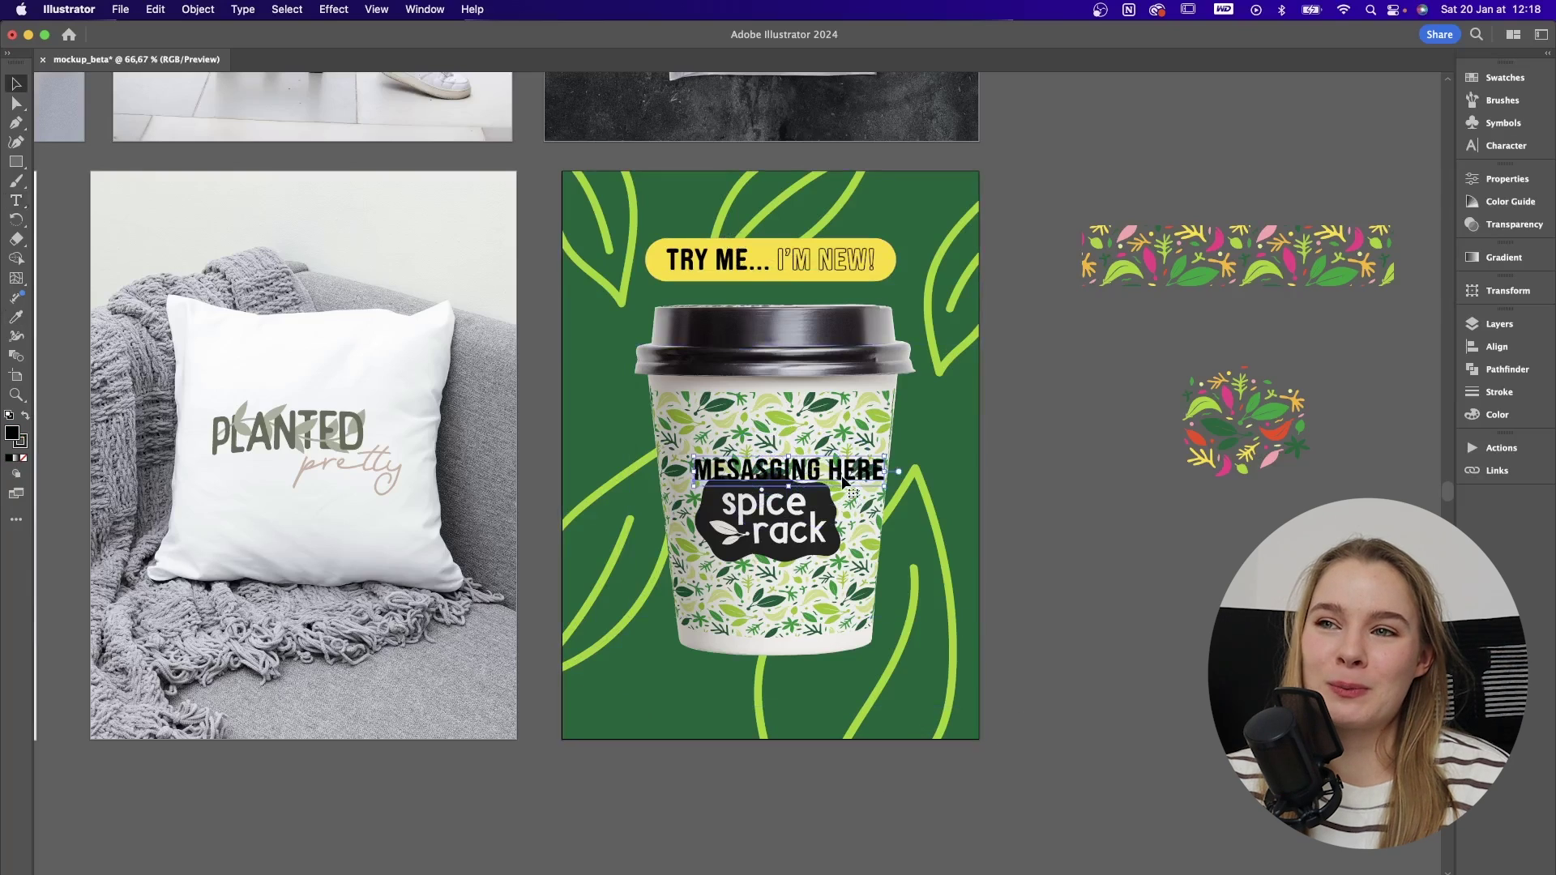
left_click_drag(762, 566, 727, 680)
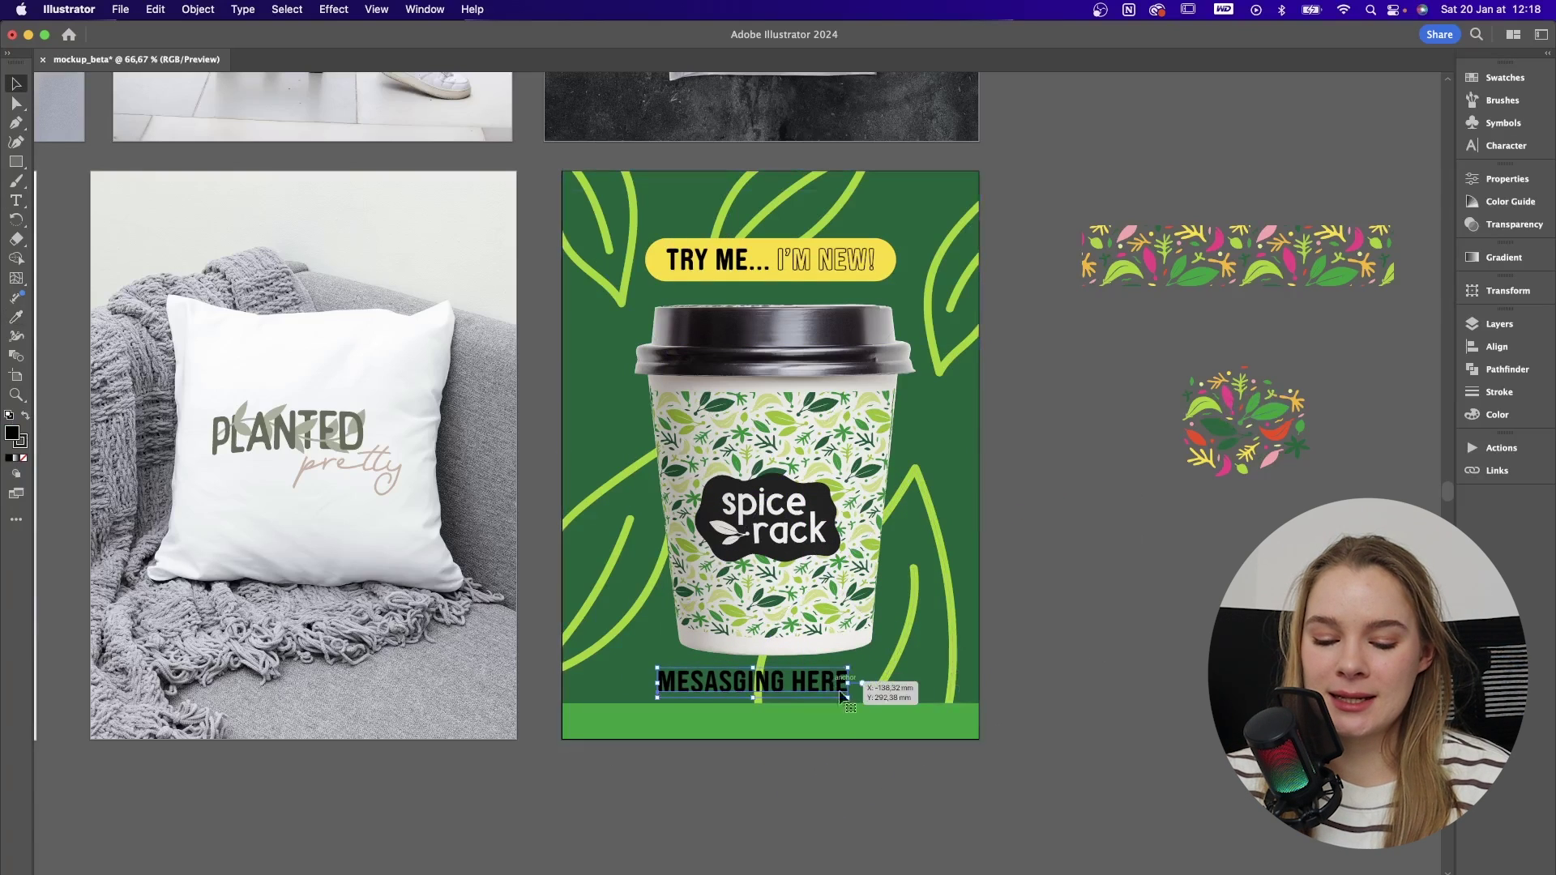
key("super+b")
left_click_drag(843, 725, 817, 738)
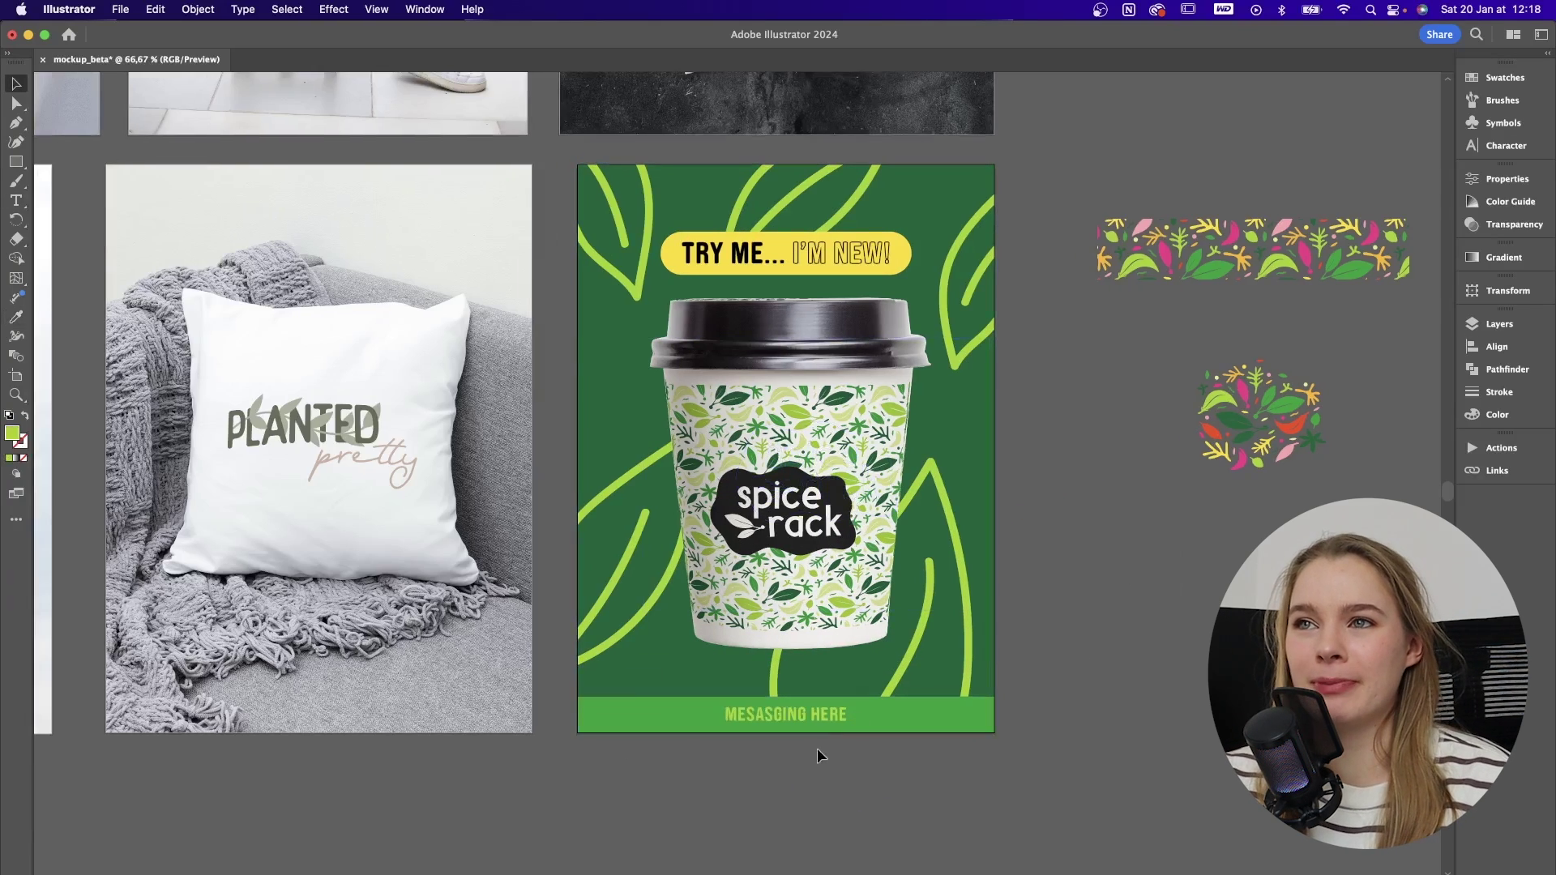
left_click_drag(817, 747, 807, 724)
- Retype the banner text as 'MESSAGING HERE', colour it yellow, and shift it left
triple_click(806, 716)
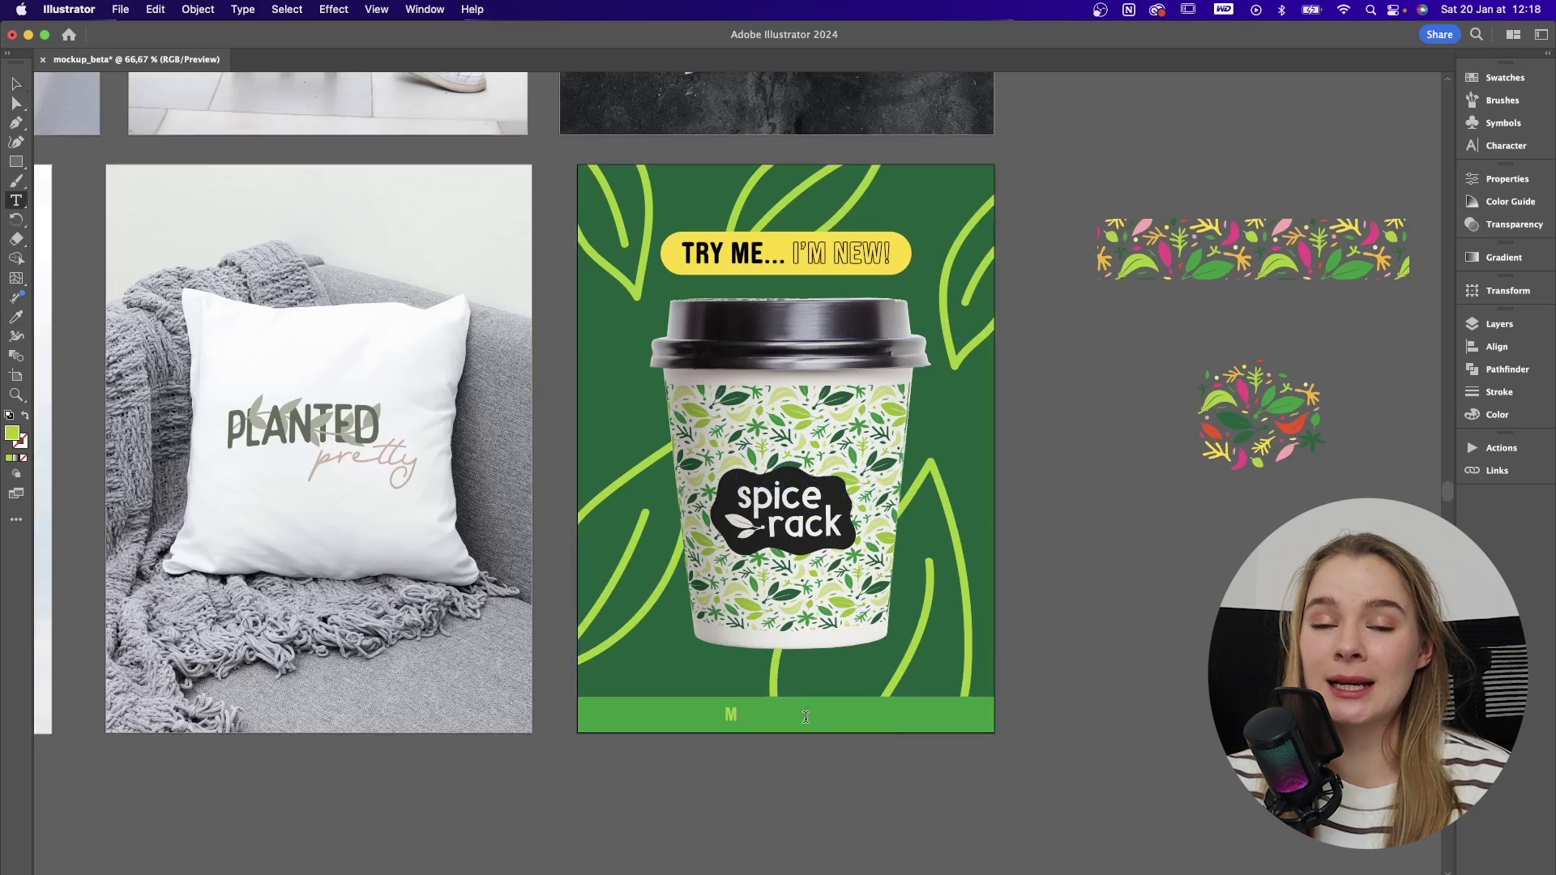
type("MESS")
type("AGING HERE")
left_click(1203, 451)
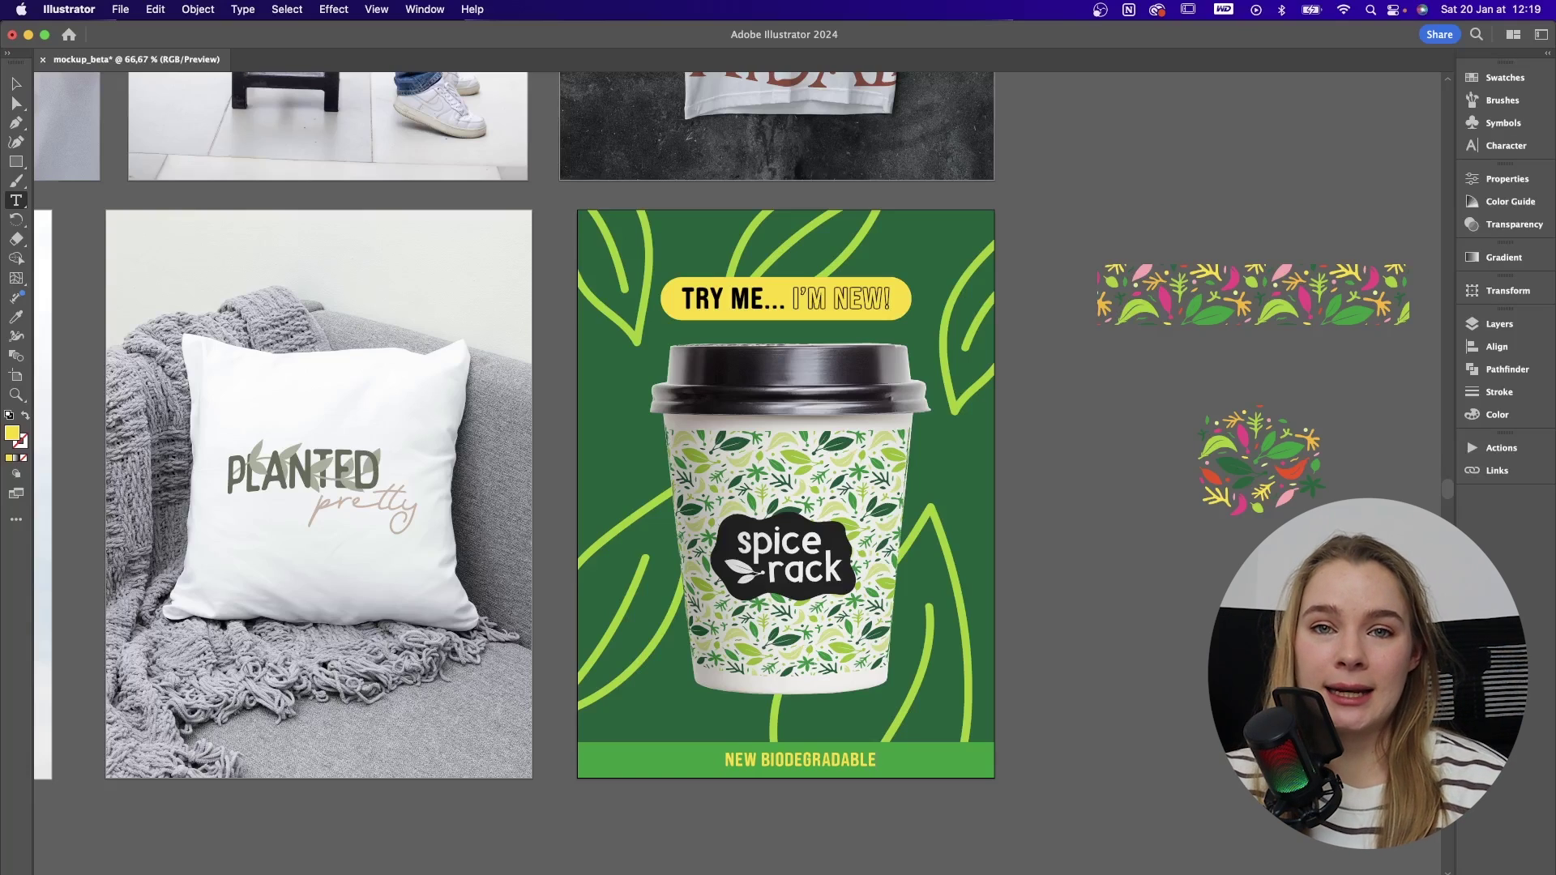
type("CUP")
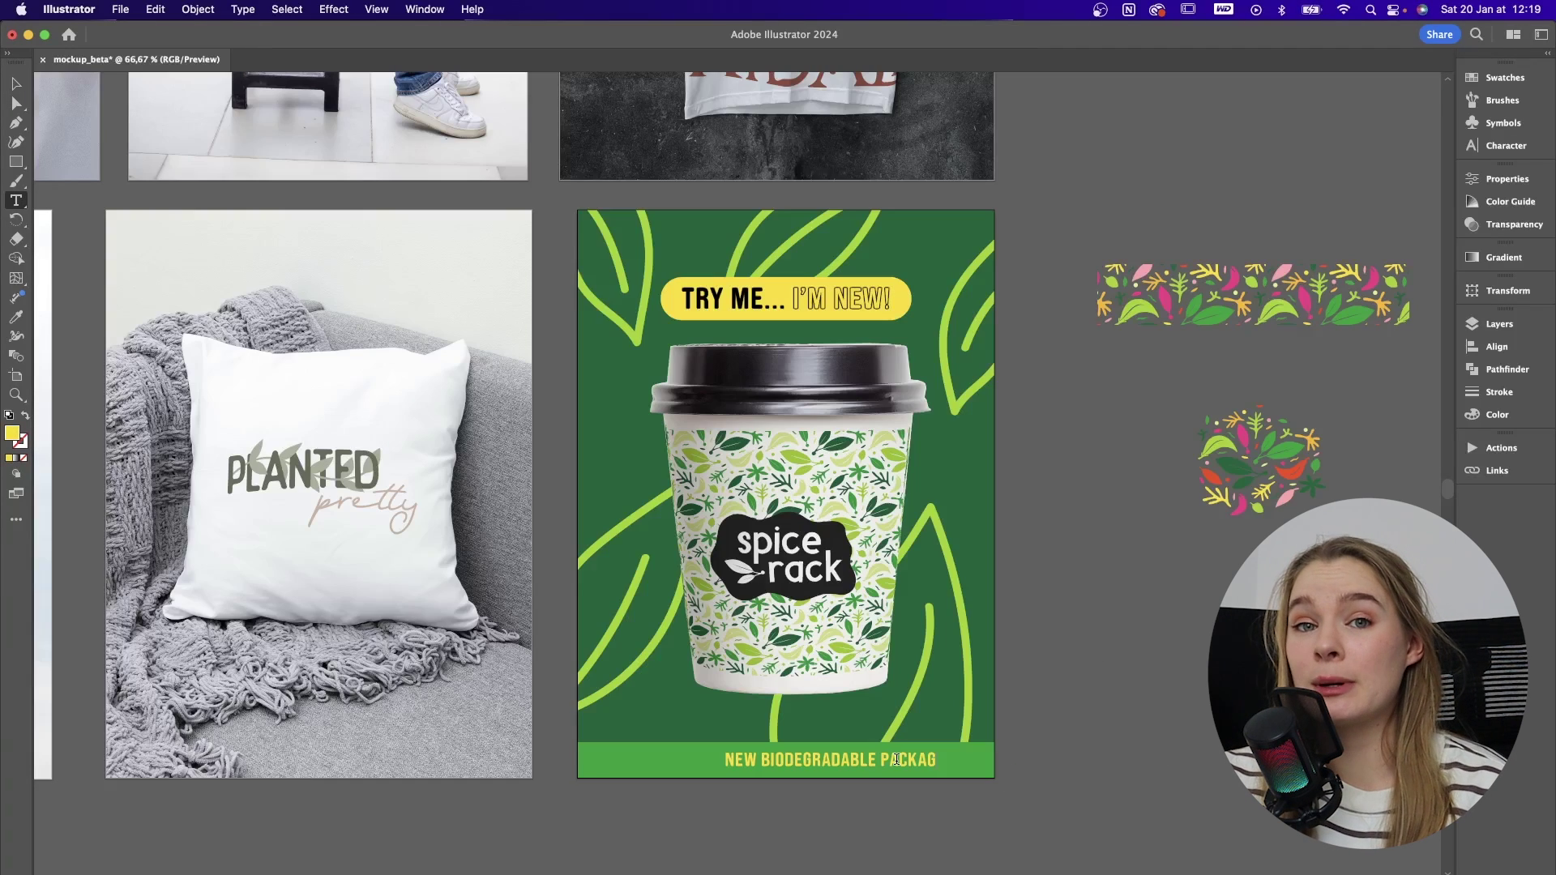
left_click_drag(803, 759, 596, 752)
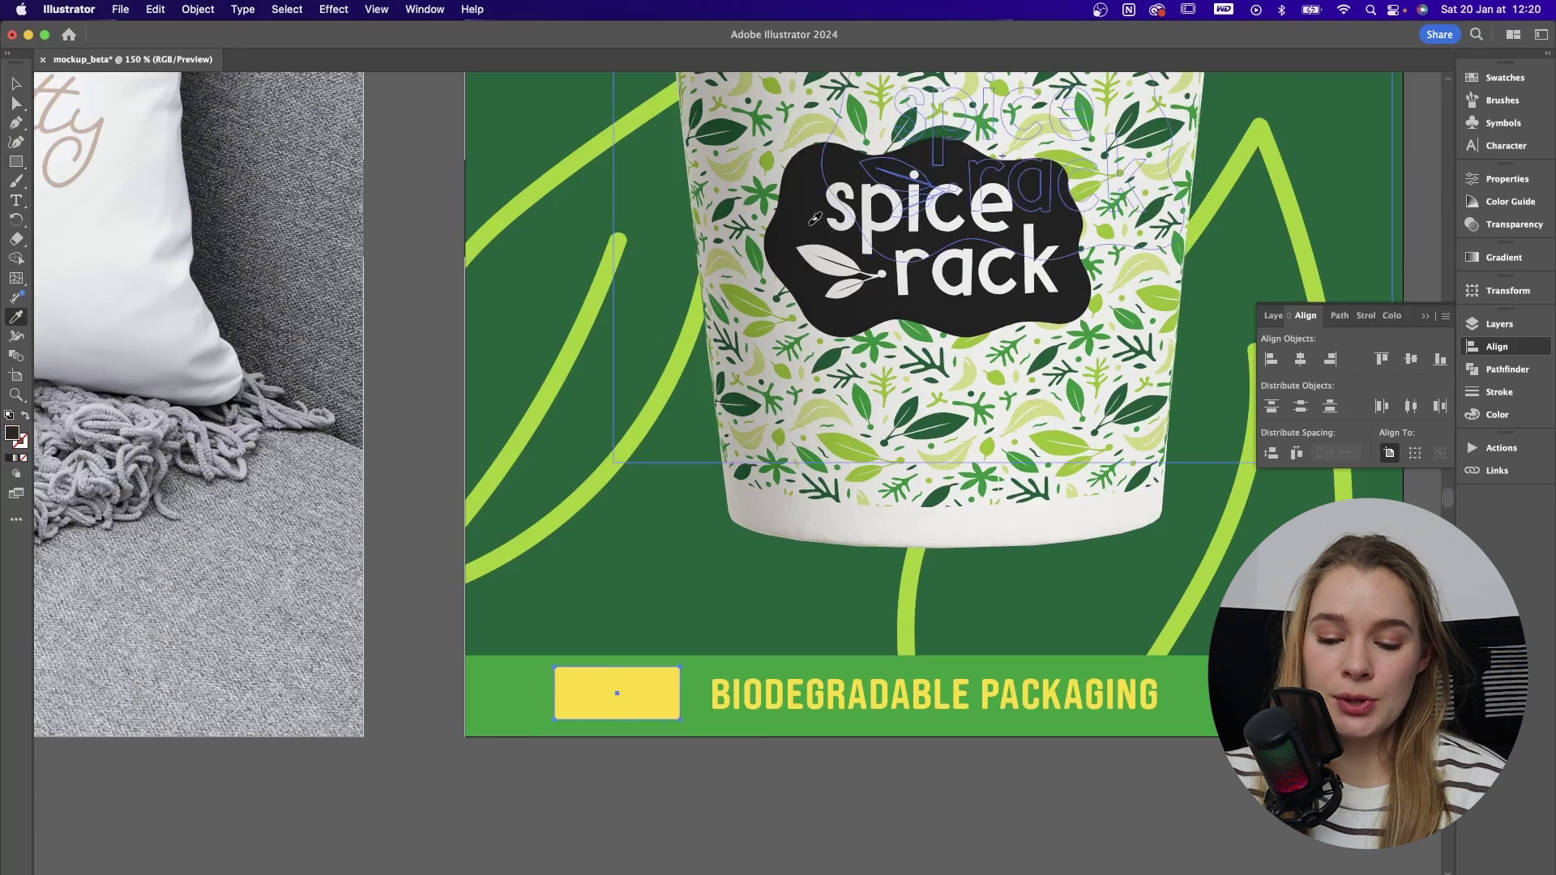
- Make the box behind NEW black, round it into a pill, and centre it behind the word
left_click(815, 219)
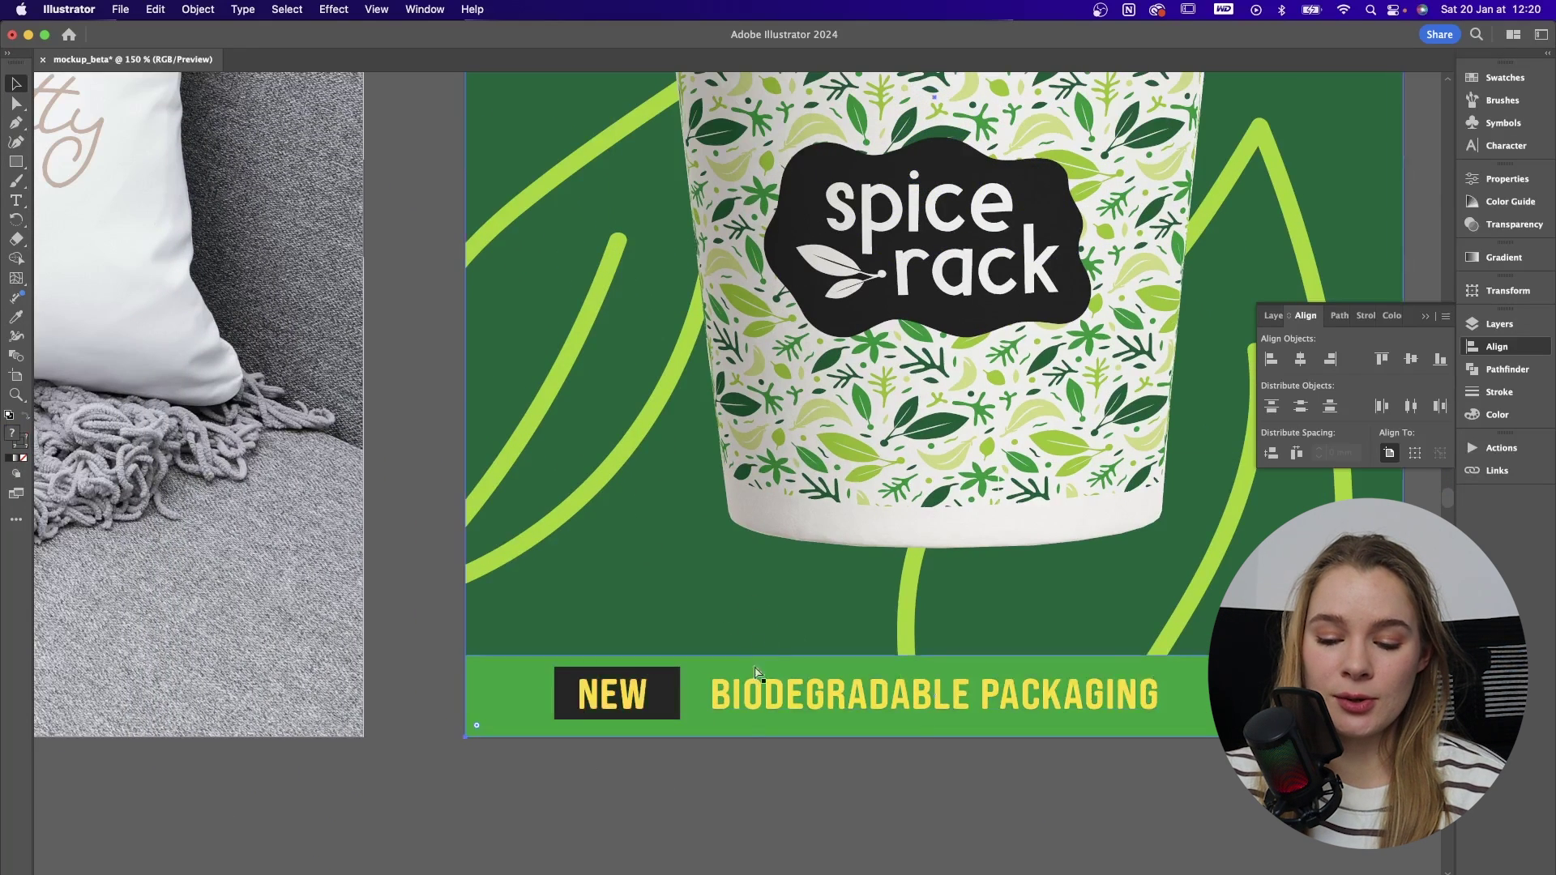
key("a")
left_click_drag(671, 687, 478, 780)
key("v")
key("super+equal")
key("super+equal")
key("super+equal")
key("super+equal")
key("super+z")
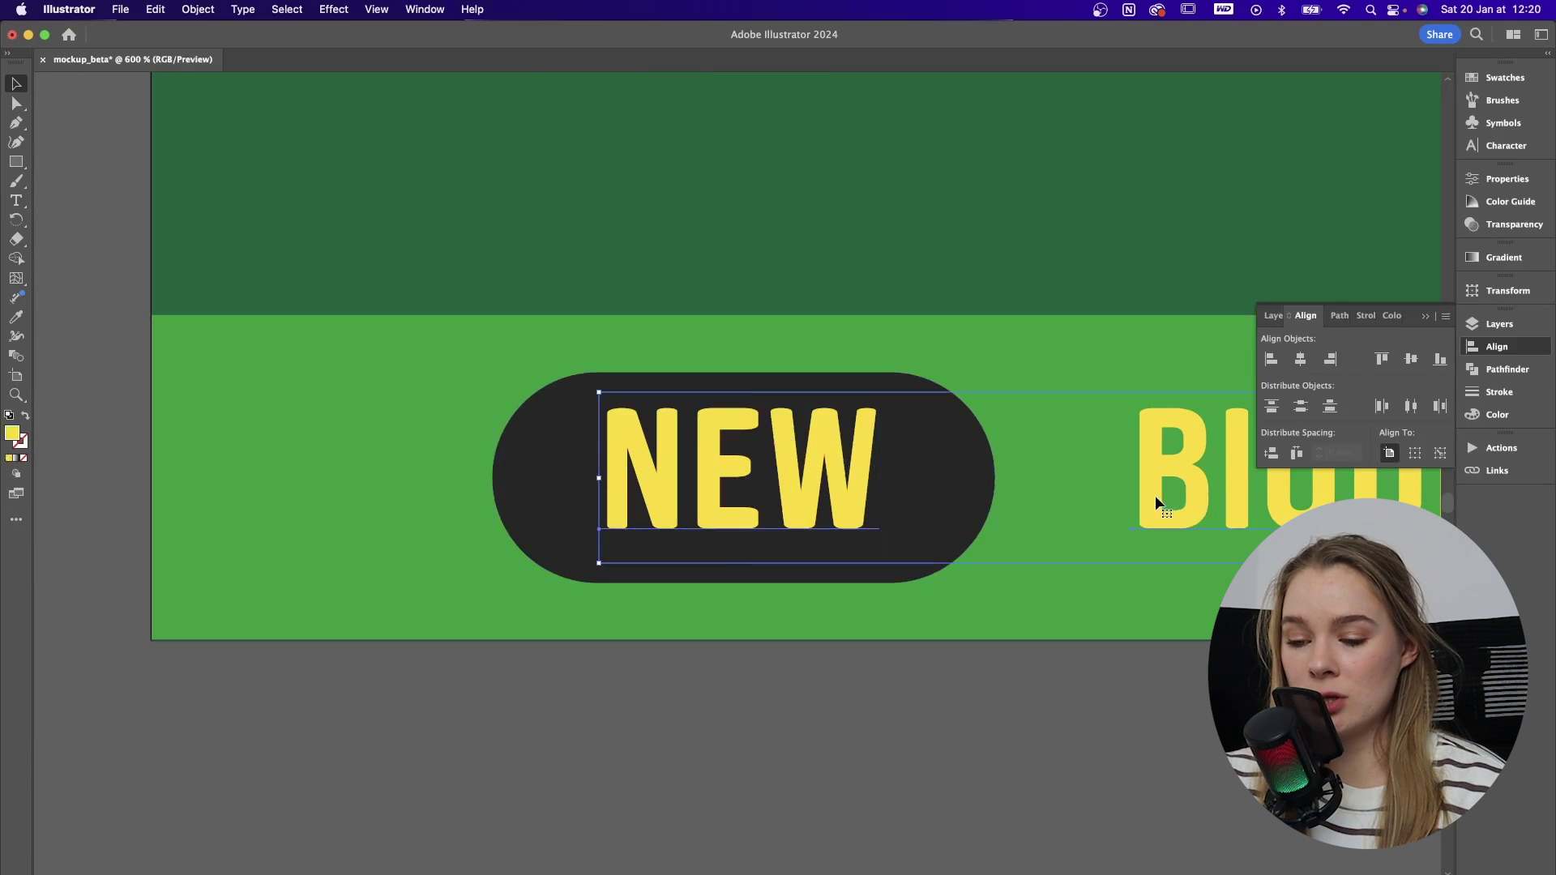
left_click(832, 484)
left_click_drag(832, 484, 908, 486)
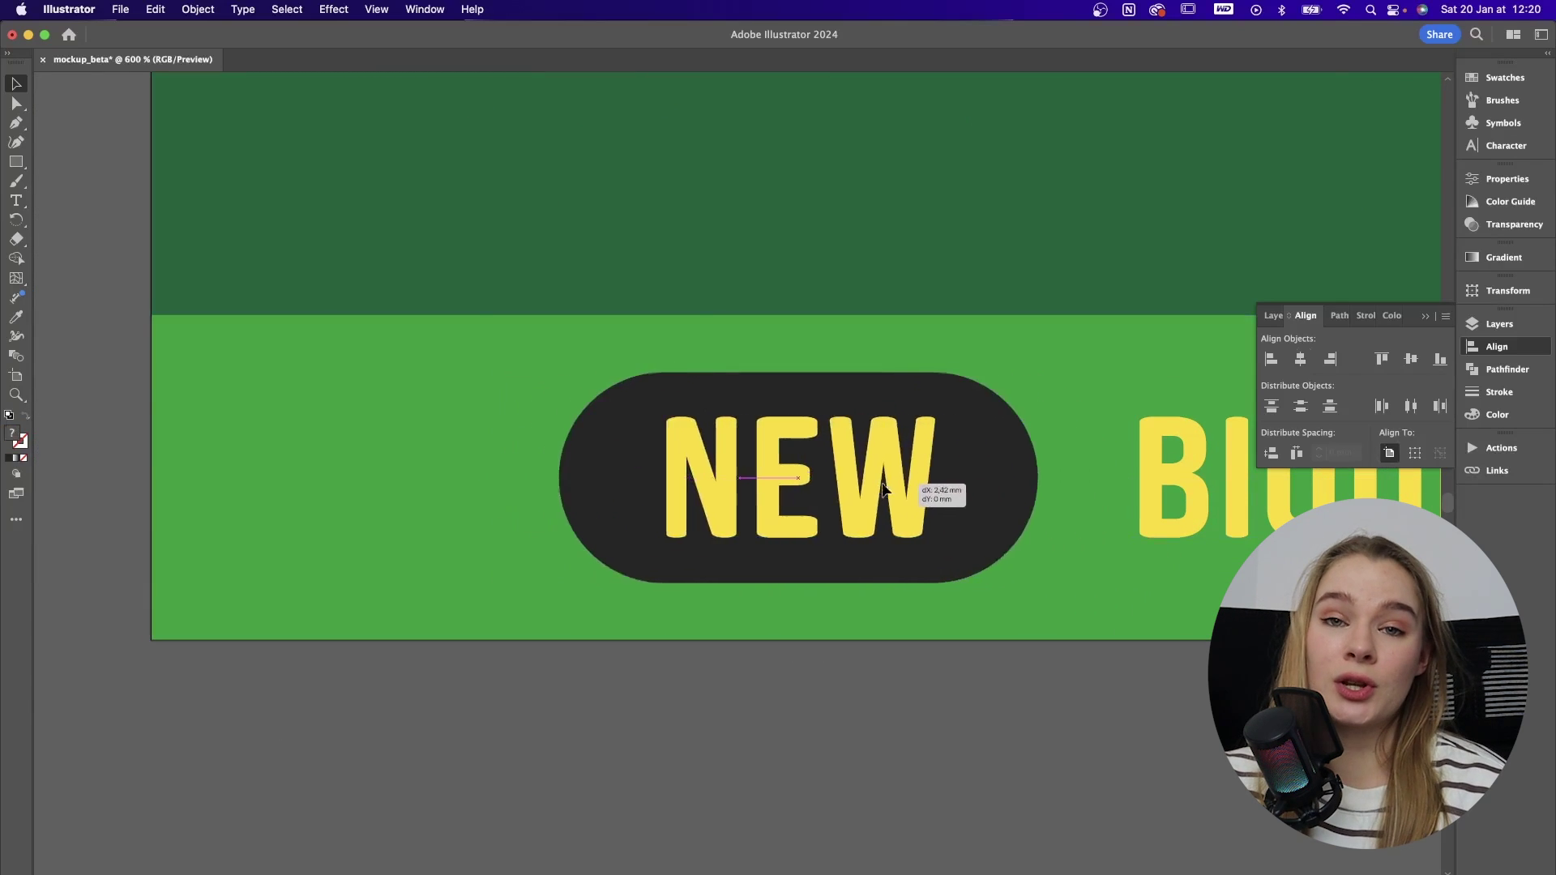
key("super+minus")
key("super+minus")
key("super+minus")
mouse_move(470, 604)
left_mouse_down()
mouse_move(482, 618)
mouse_move(468, 607)
left_mouse_up()
- Keep the NEW pill straight, nudge the NEW and BIODEGRADABLE PACKAGING row up, and widen the pill
left_click(740, 667, "shift")
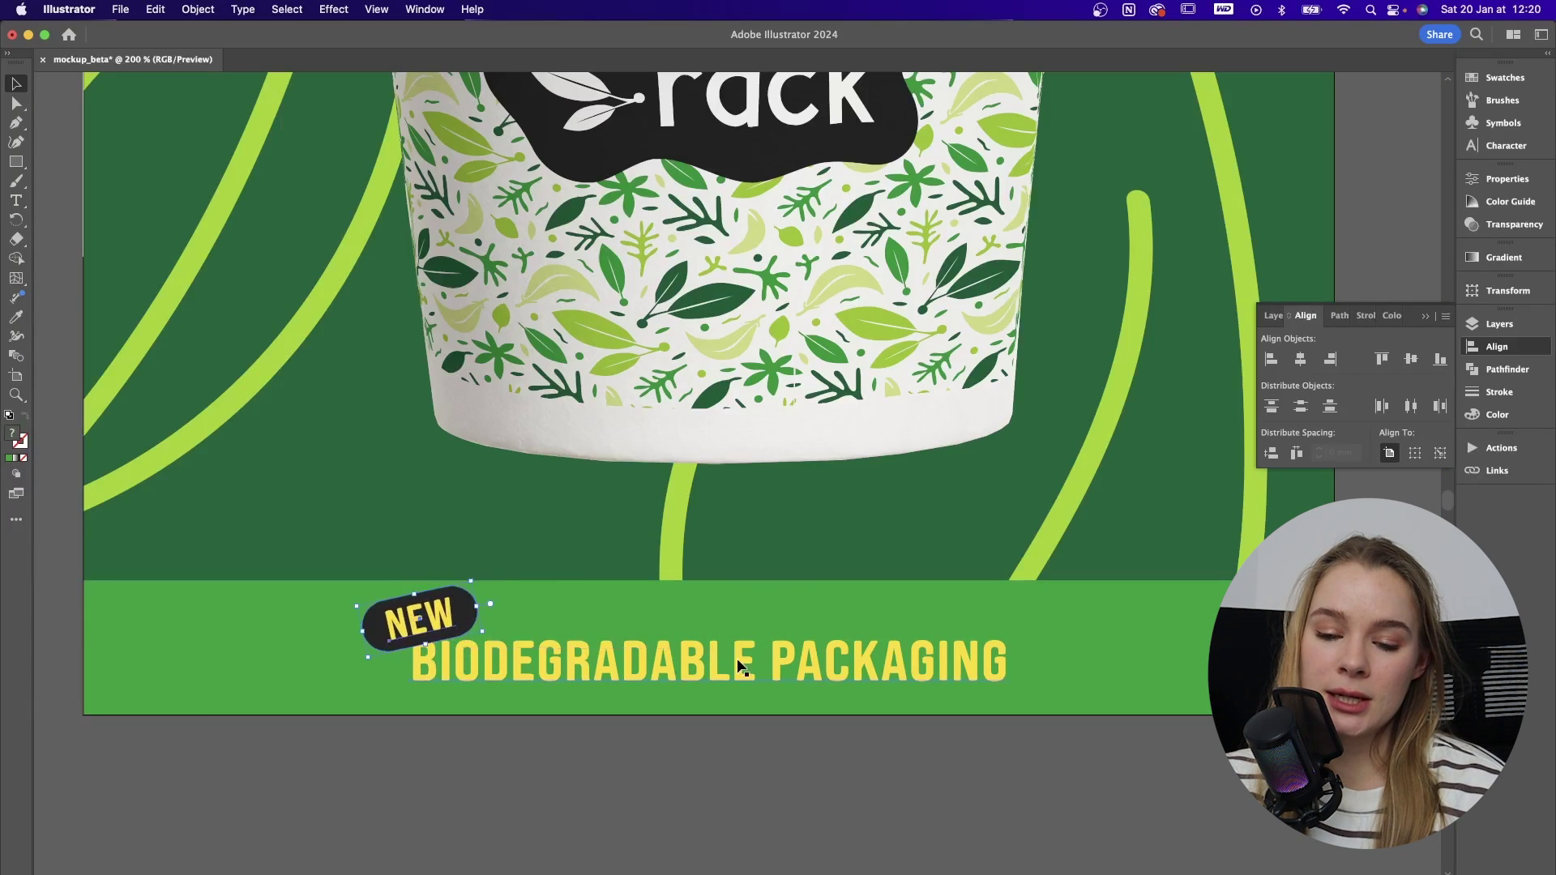
key("super+minus")
key("super+z")
key("super+z")
key("super+z")
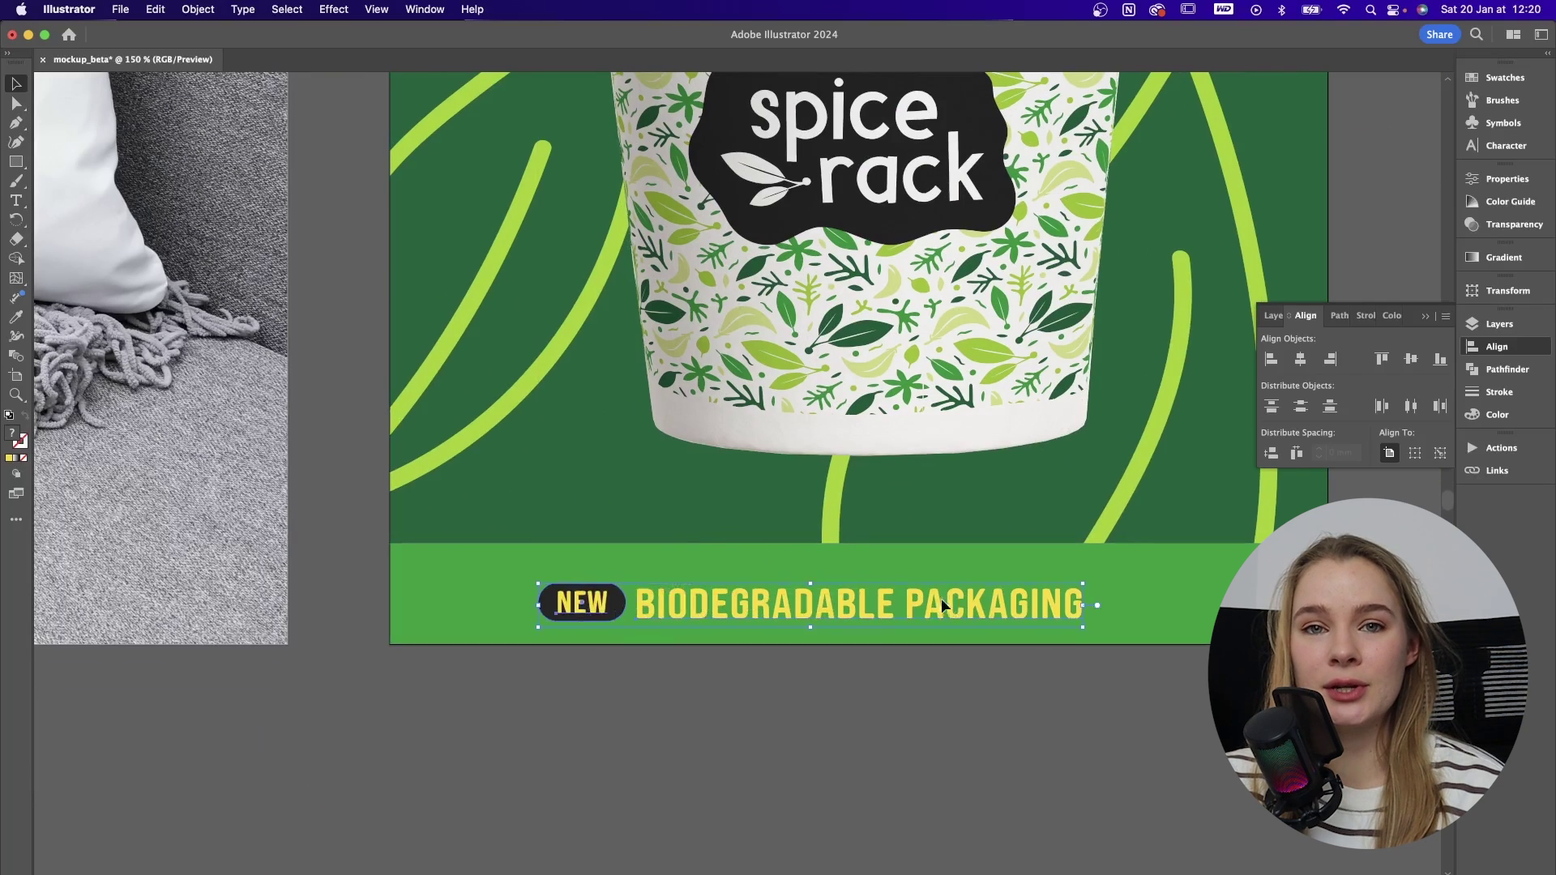
key("super+plus")
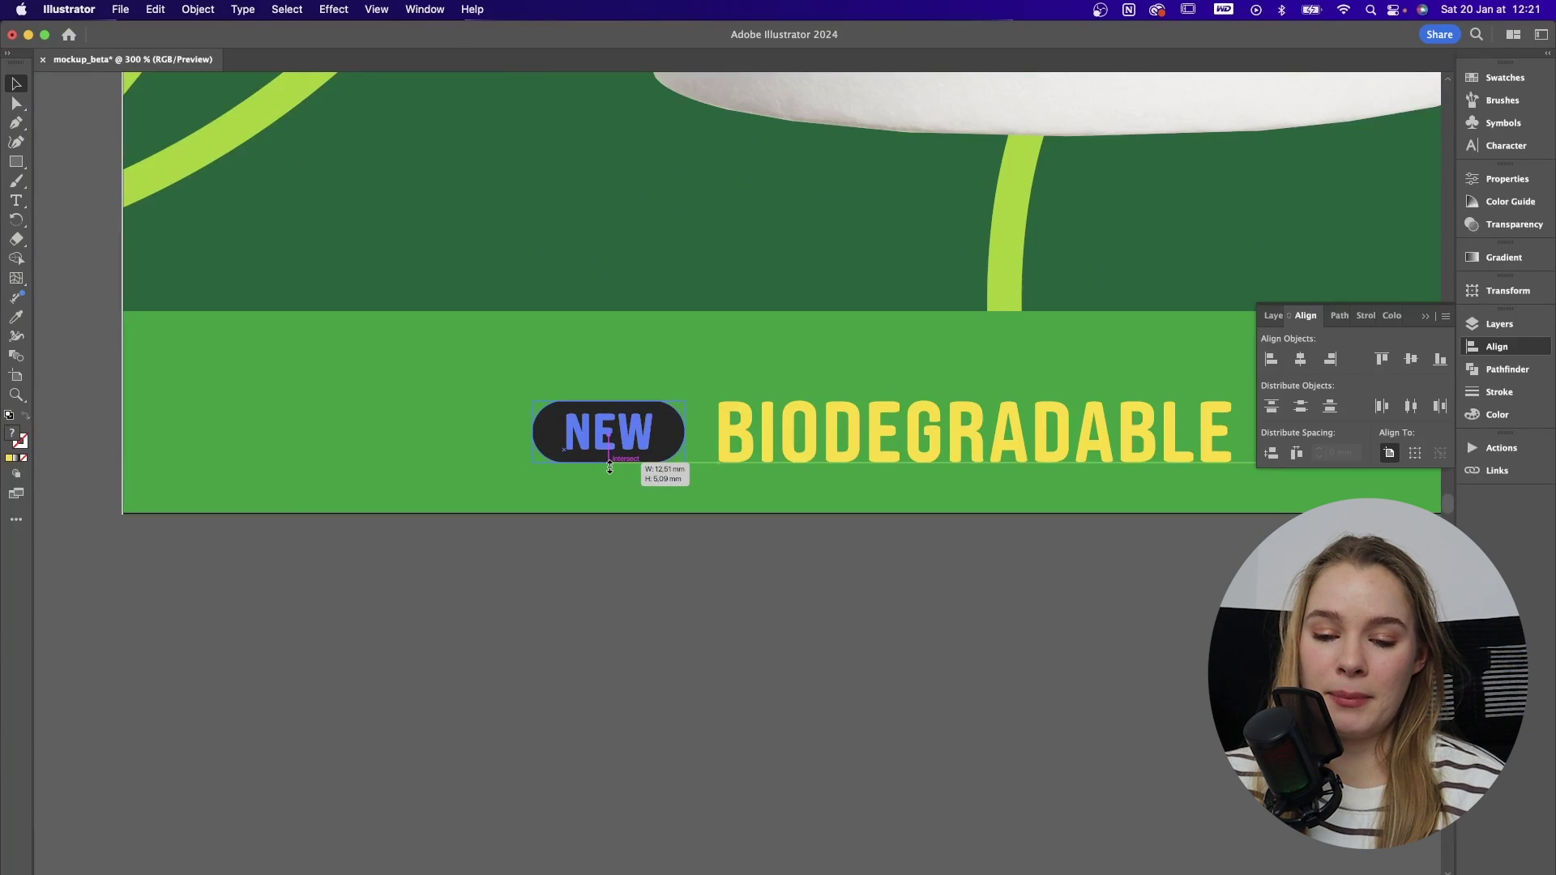
scroll(716, 588, "right", 3)
scroll(716, 589, "up", 2)
left_click_drag(678, 587, 678, 582)
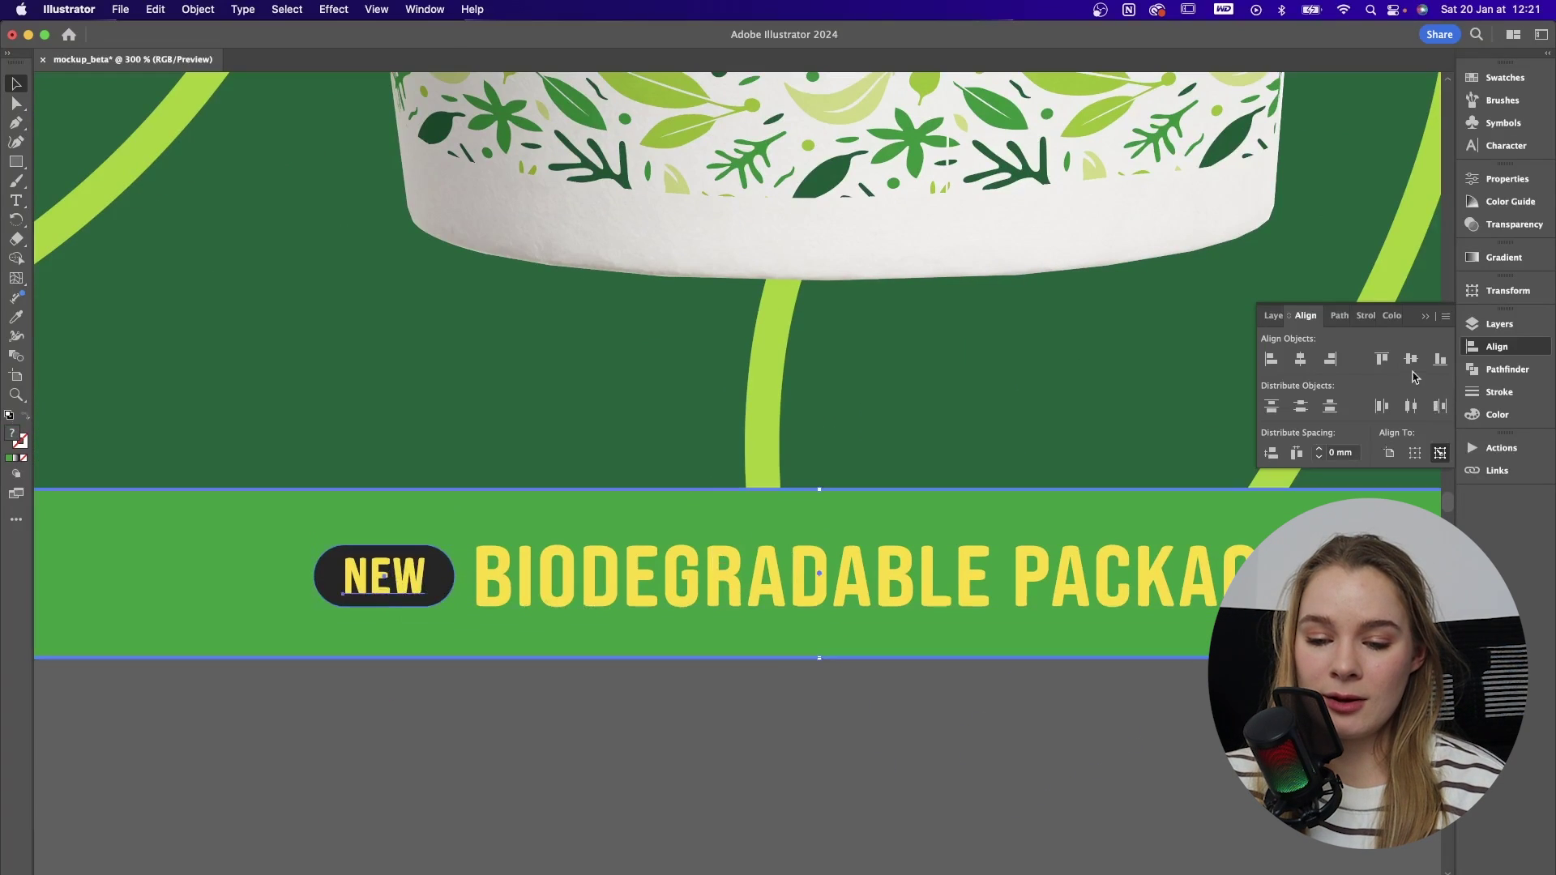
left_click(1000, 737)
key("super+plus")
left_click(672, 559)
left_click_drag(764, 541, 770, 543)
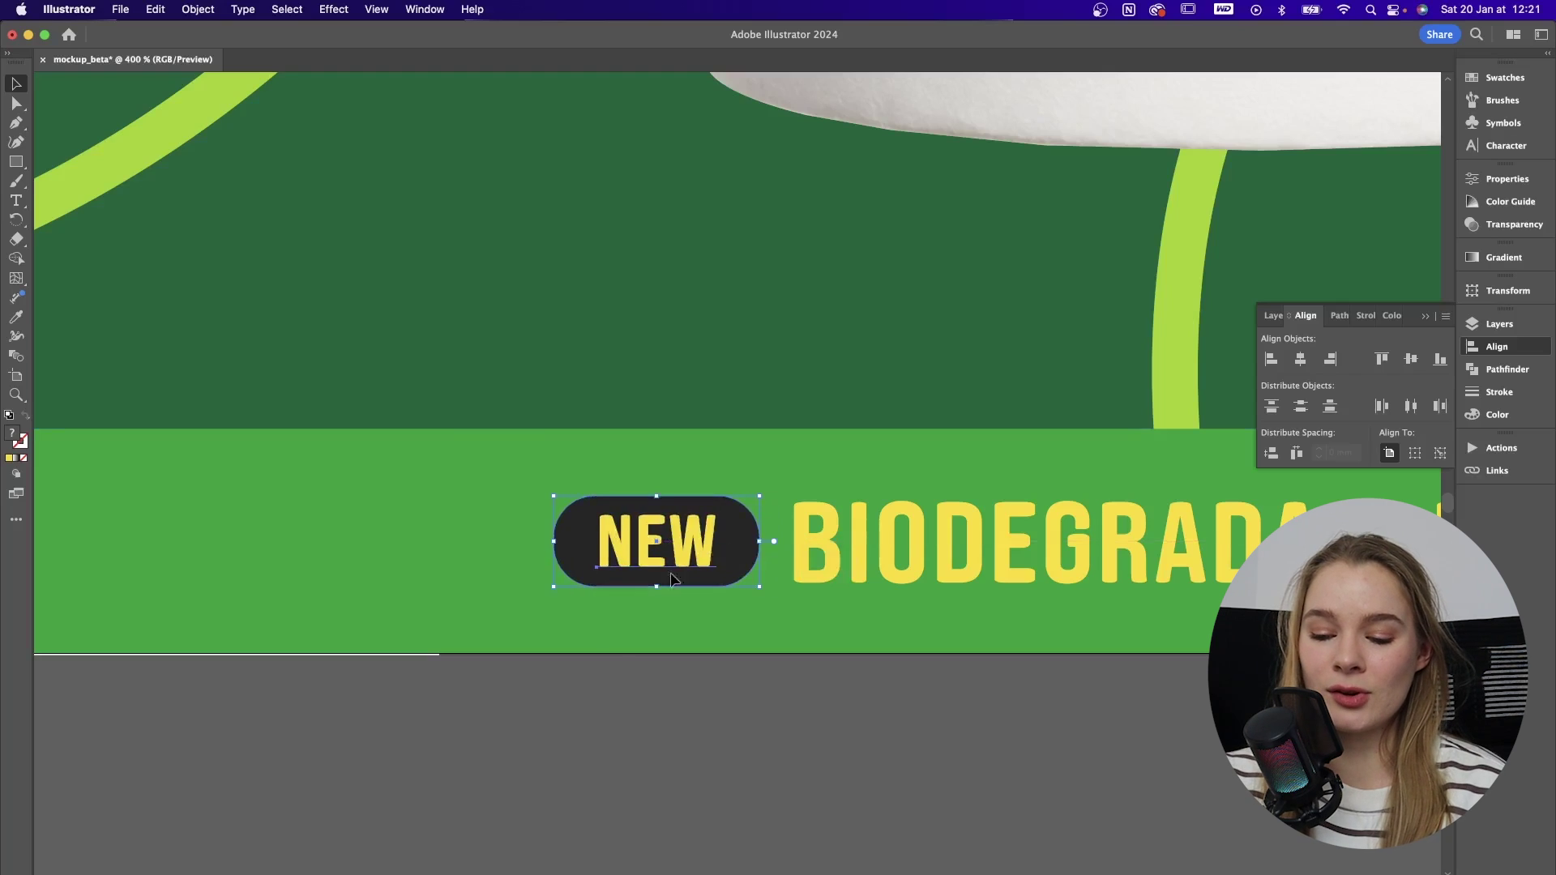
- Select and deselect the green banner rectangle, then zoom out to the whole advert
scroll(837, 740, "right", 15)
scroll(837, 740, "up", 1)
left_click(837, 740)
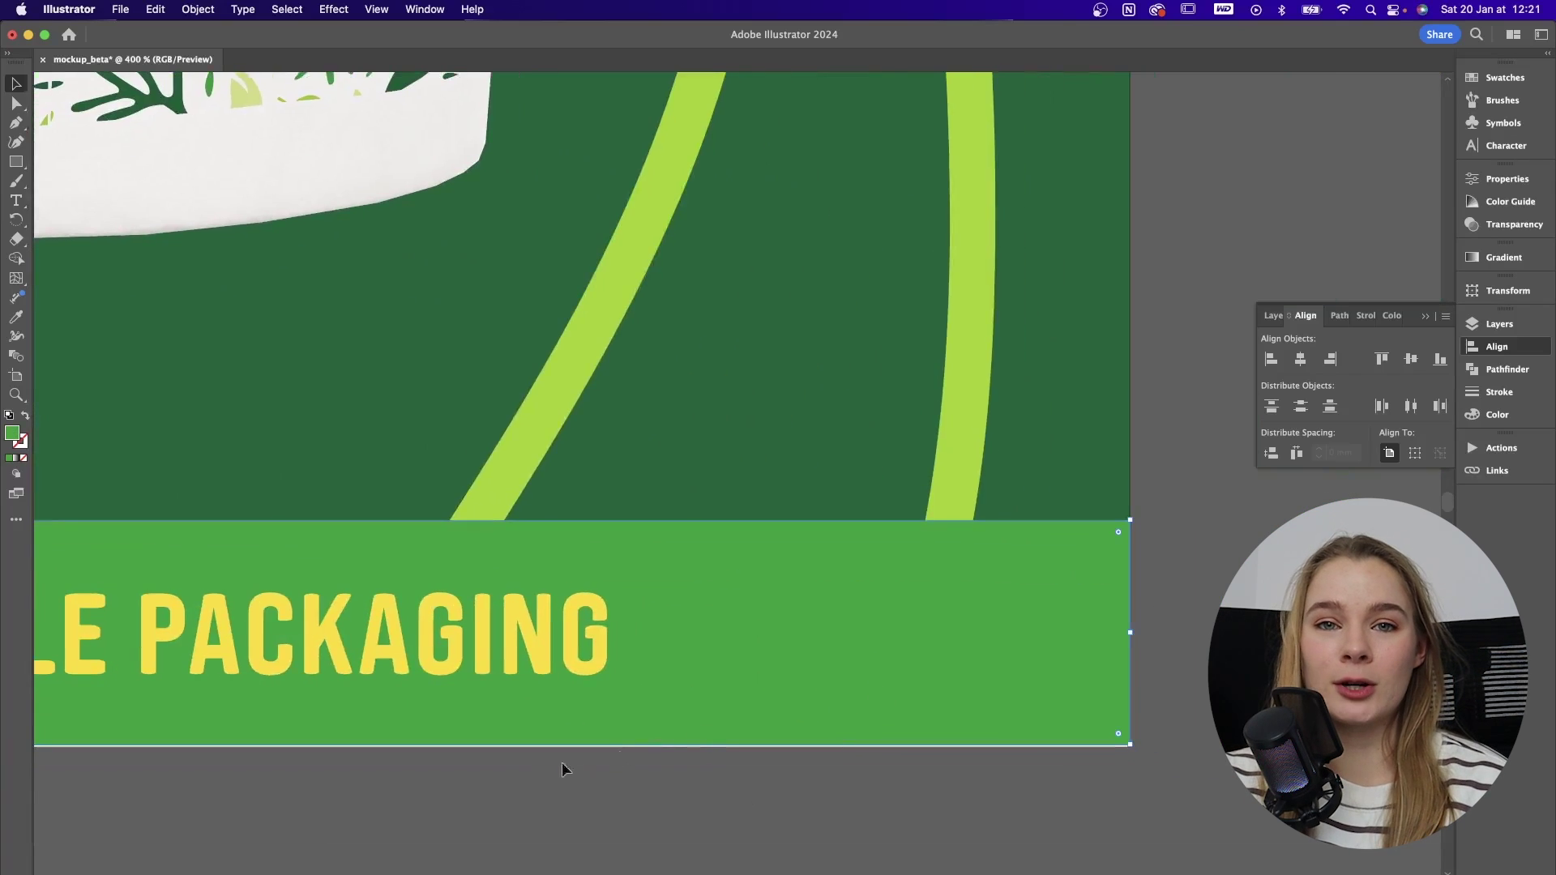
left_click(1173, 806)
key("super+minus")
key("super+minus")
key("super+minus")
key("super+minus")
key("super+minus")
key("super+minus")
scroll(953, 592, "up", 3)
scroll(952, 592, "left", 1)
- Trace the blanket's top edge with the Pen tool into a closed backdrop shape behind the cushion
scroll(953, 592, "up", 5)
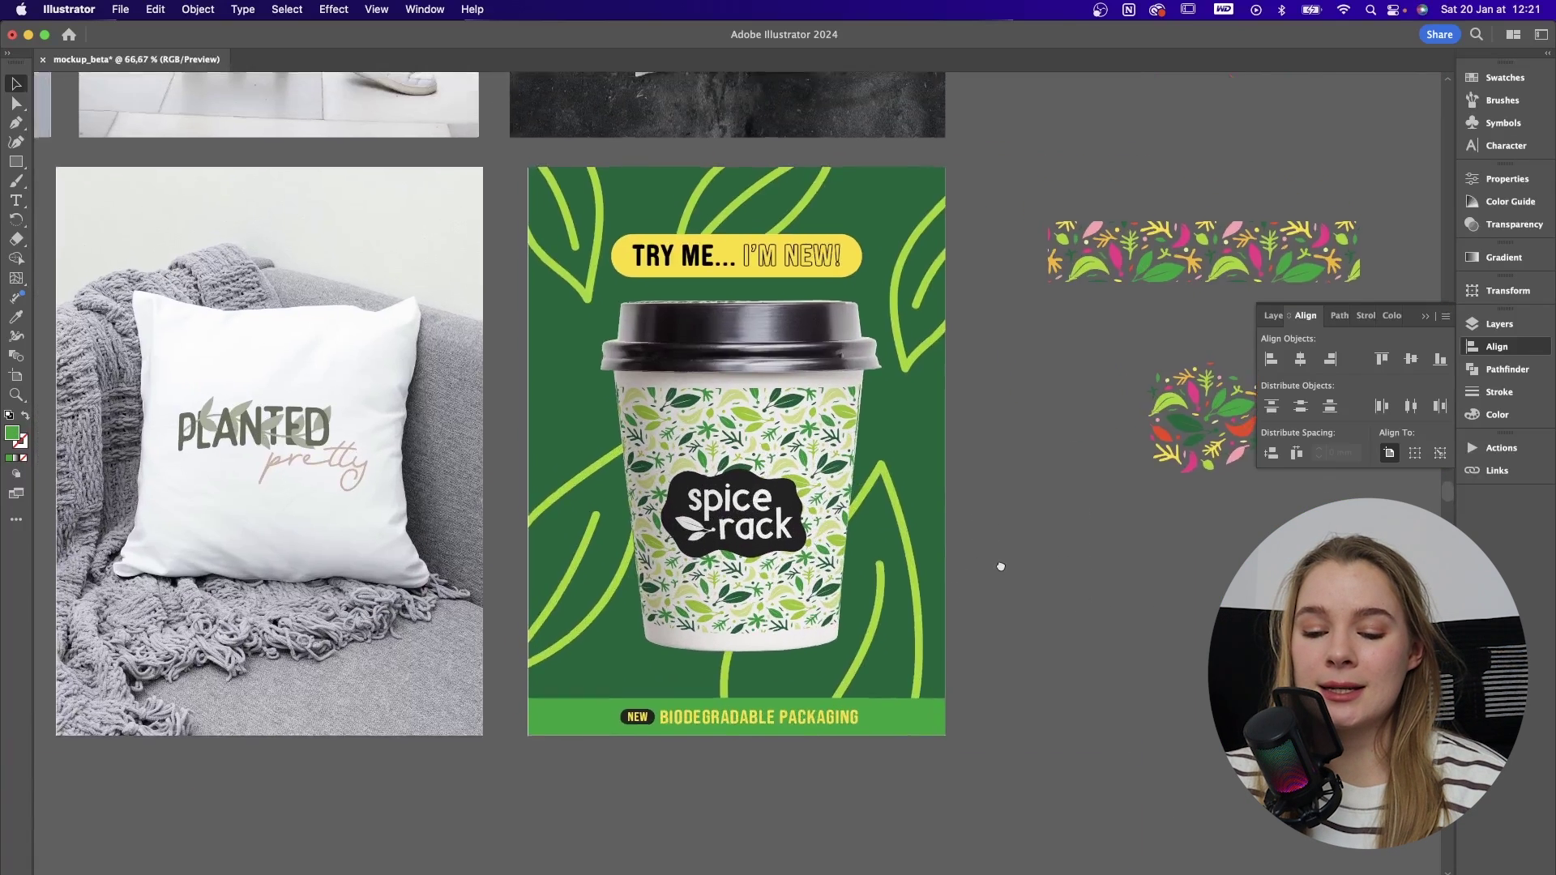
scroll(996, 563, "left", 1)
scroll(1076, 719, "down", 2)
scroll(1076, 719, "left", 2)
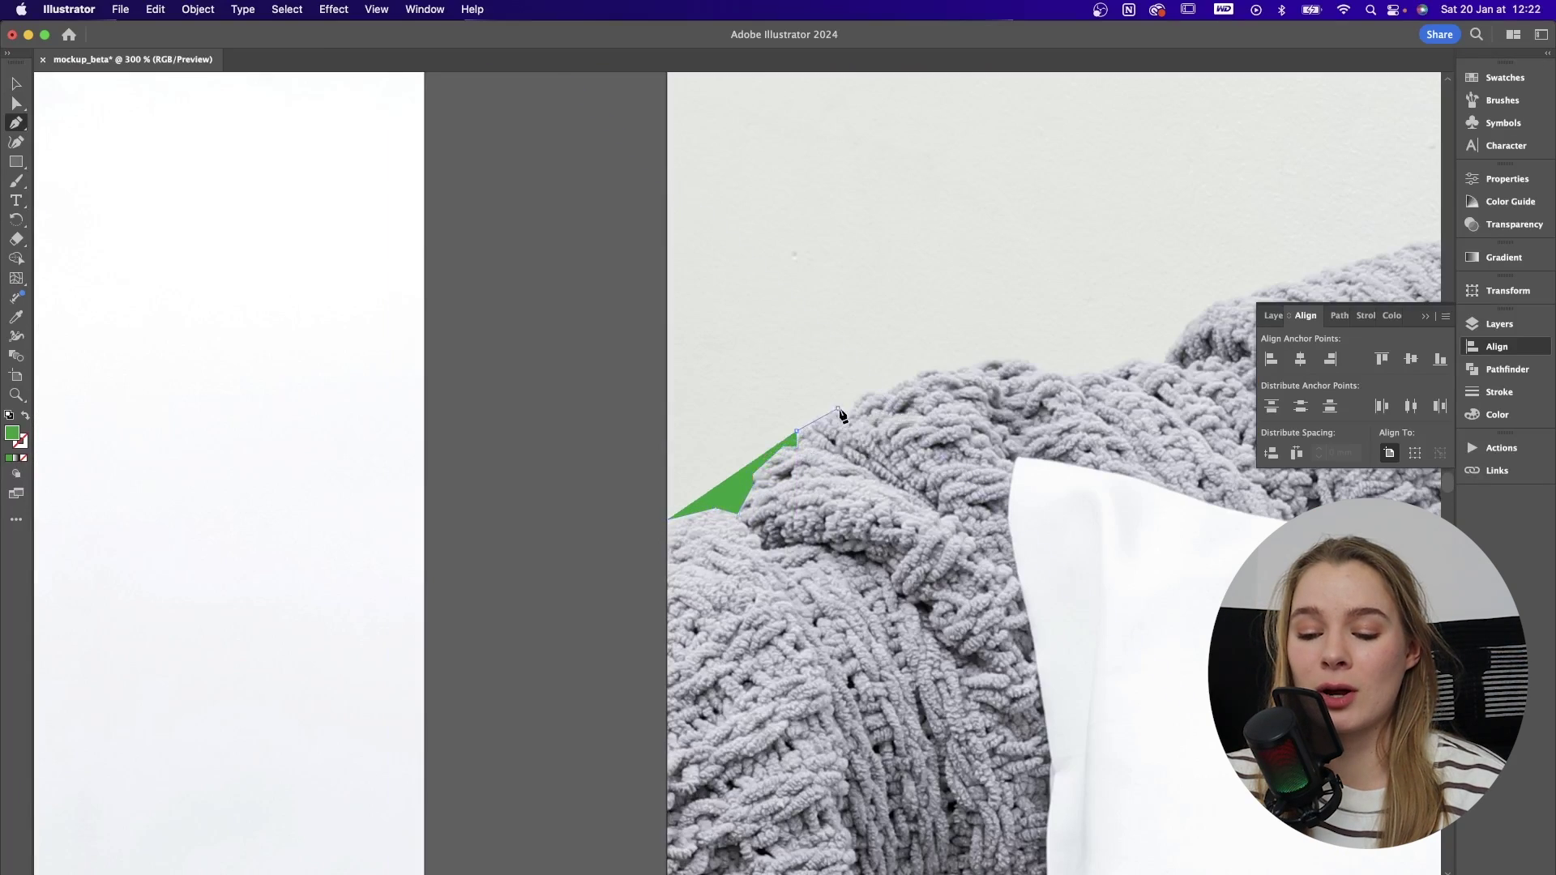
left_click(861, 395)
left_click(896, 386)
left_click(978, 366)
left_click(1030, 359)
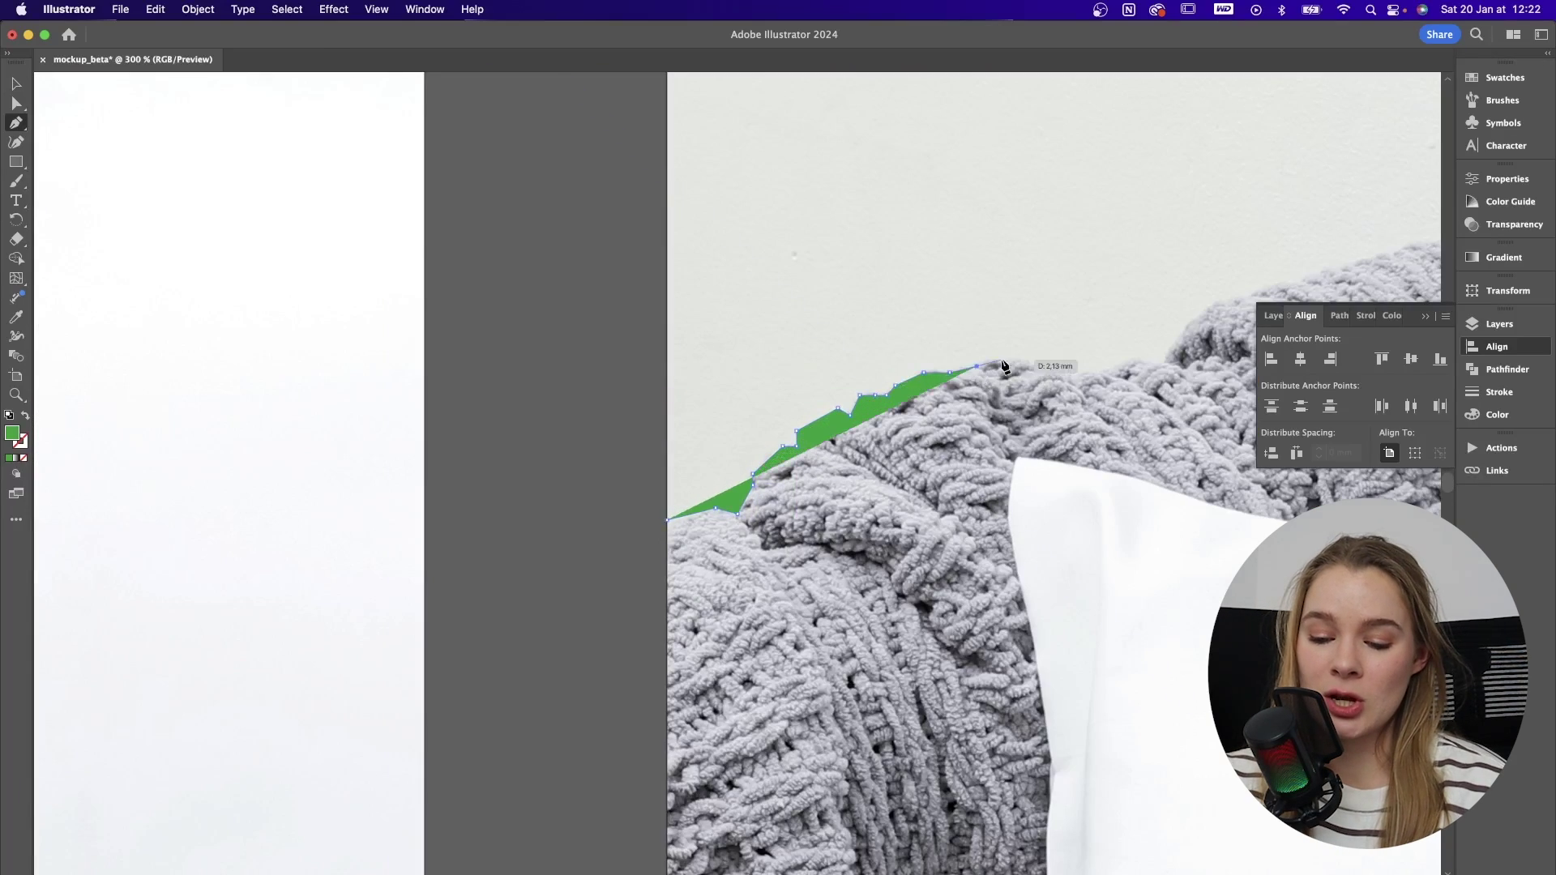
scroll(1038, 365, "right", 5)
scroll(1037, 364, "up", 2)
left_click(657, 488)
left_click(699, 472)
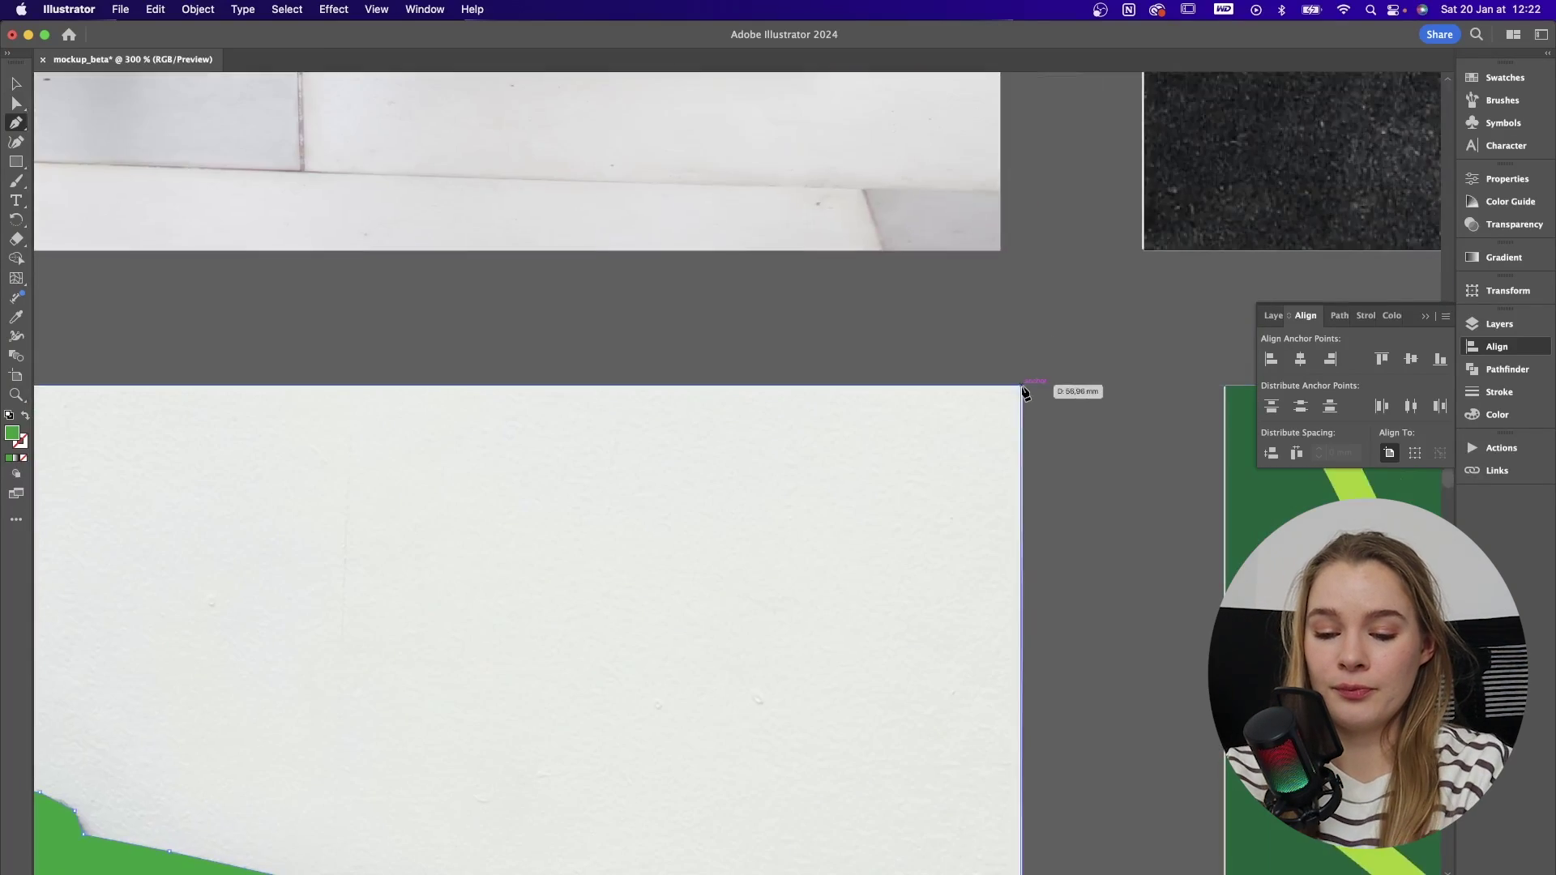
scroll(659, 556, "down", 5)
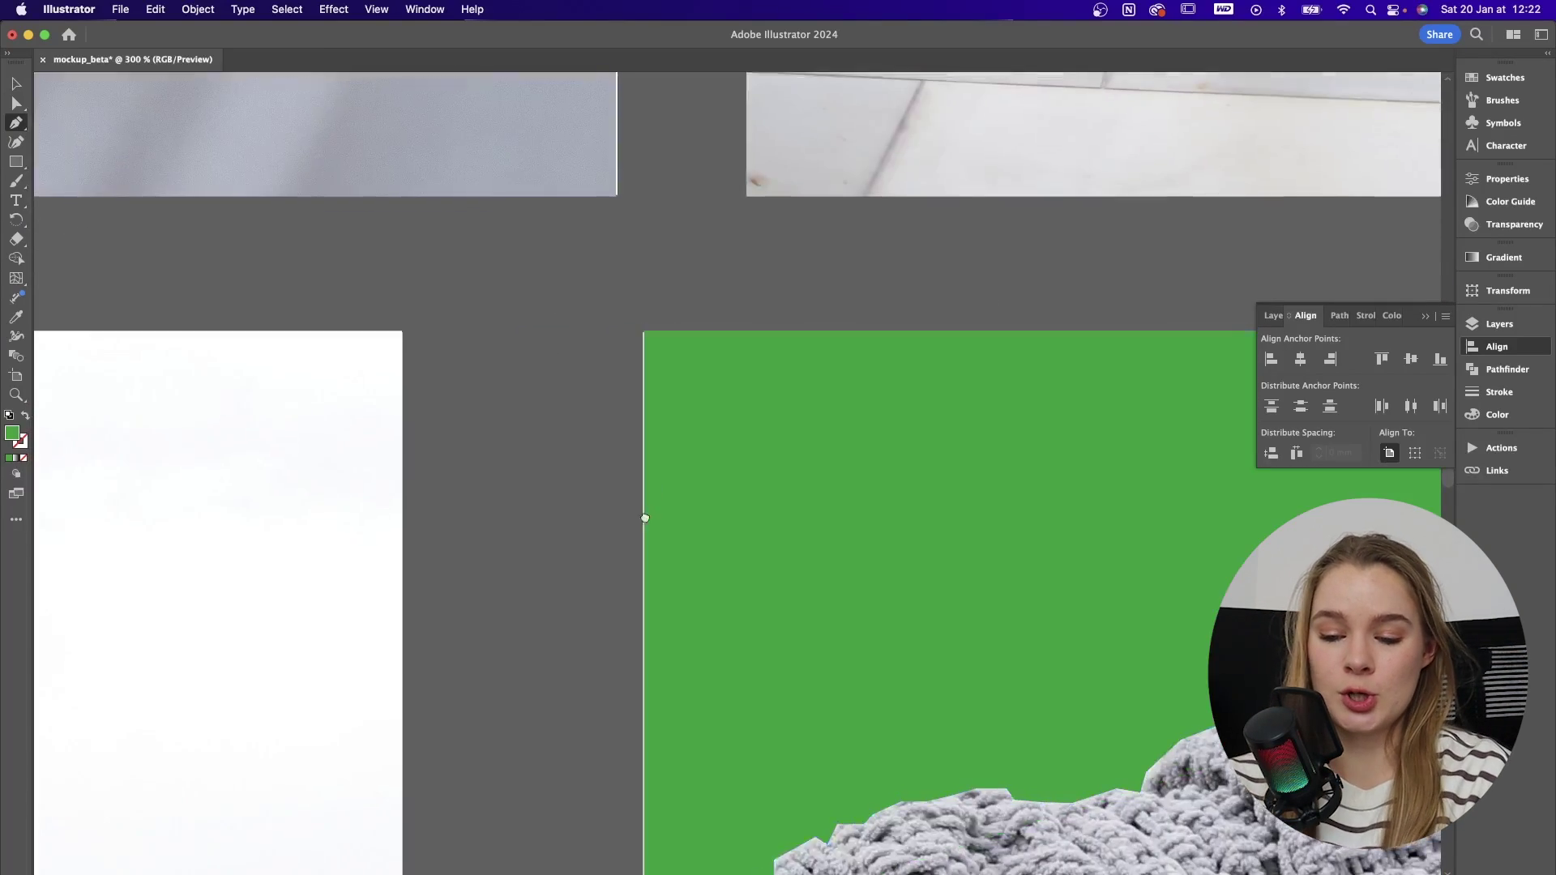
- Eyedrop the beige of the word 'pretty' onto the new backdrop shape
key("i")
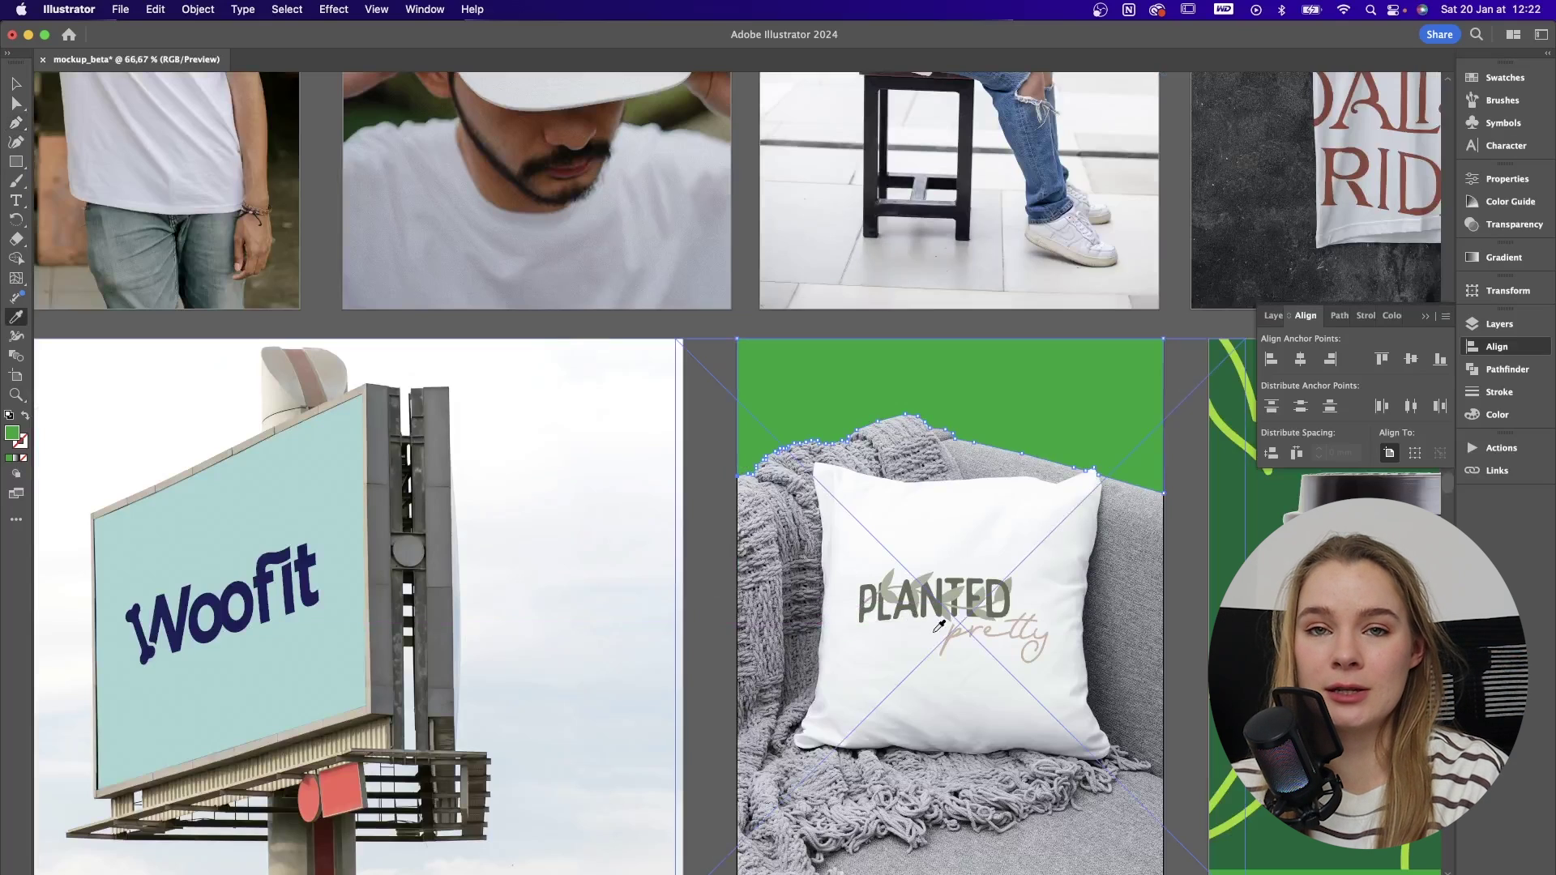
left_click(954, 633)
key("v")
scroll(808, 645, "right", 3)
left_click(1149, 275)
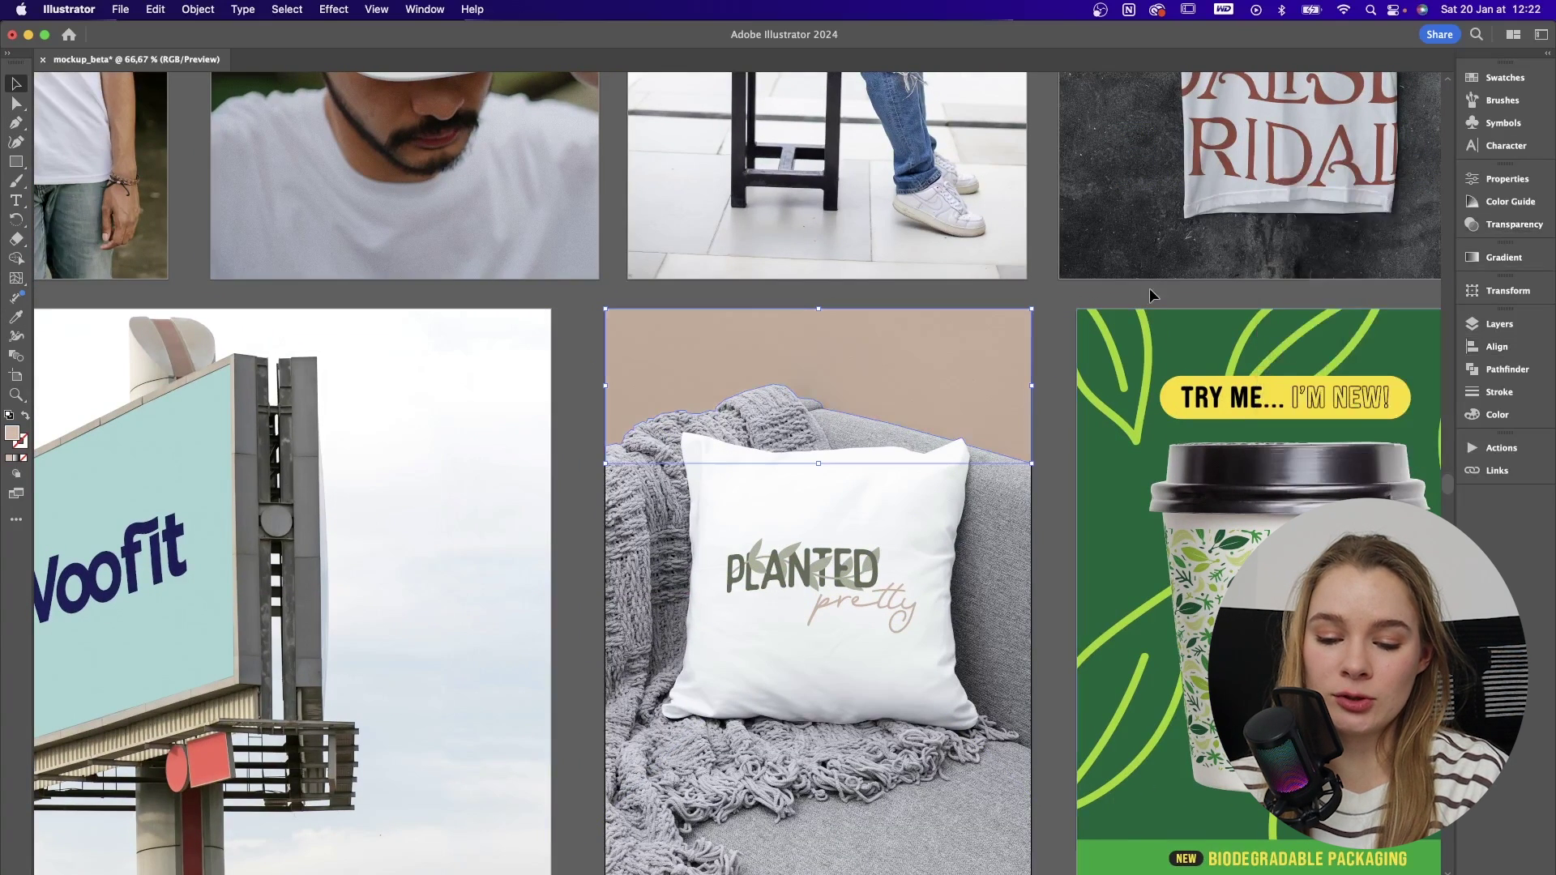
scroll(1079, 280, "down", 4)
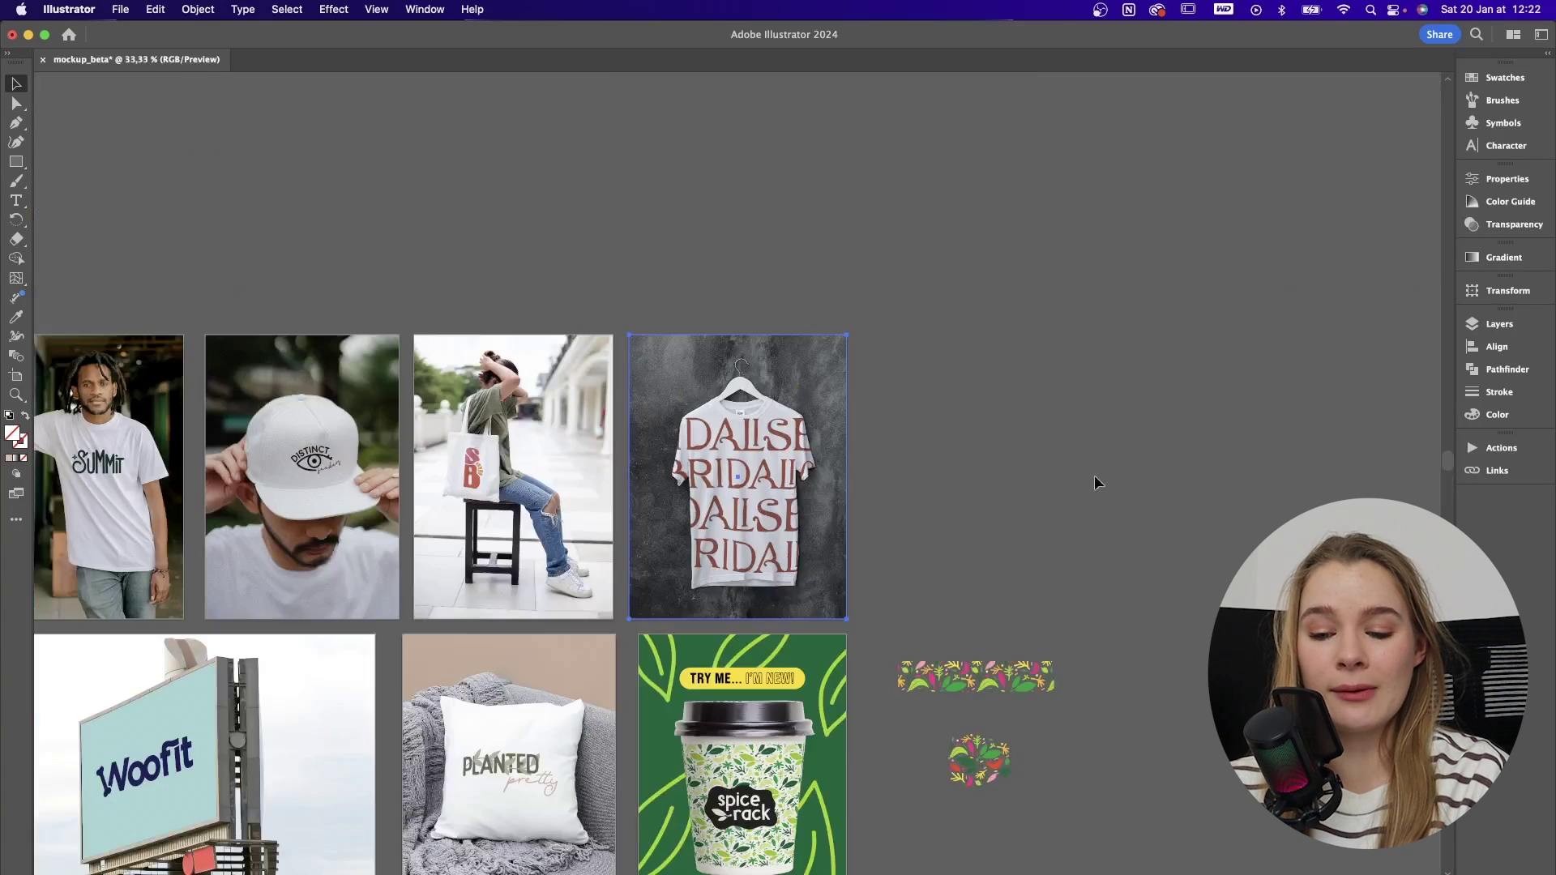
scroll(1128, 497, "up", 4)
scroll(1202, 440, "down", 5)
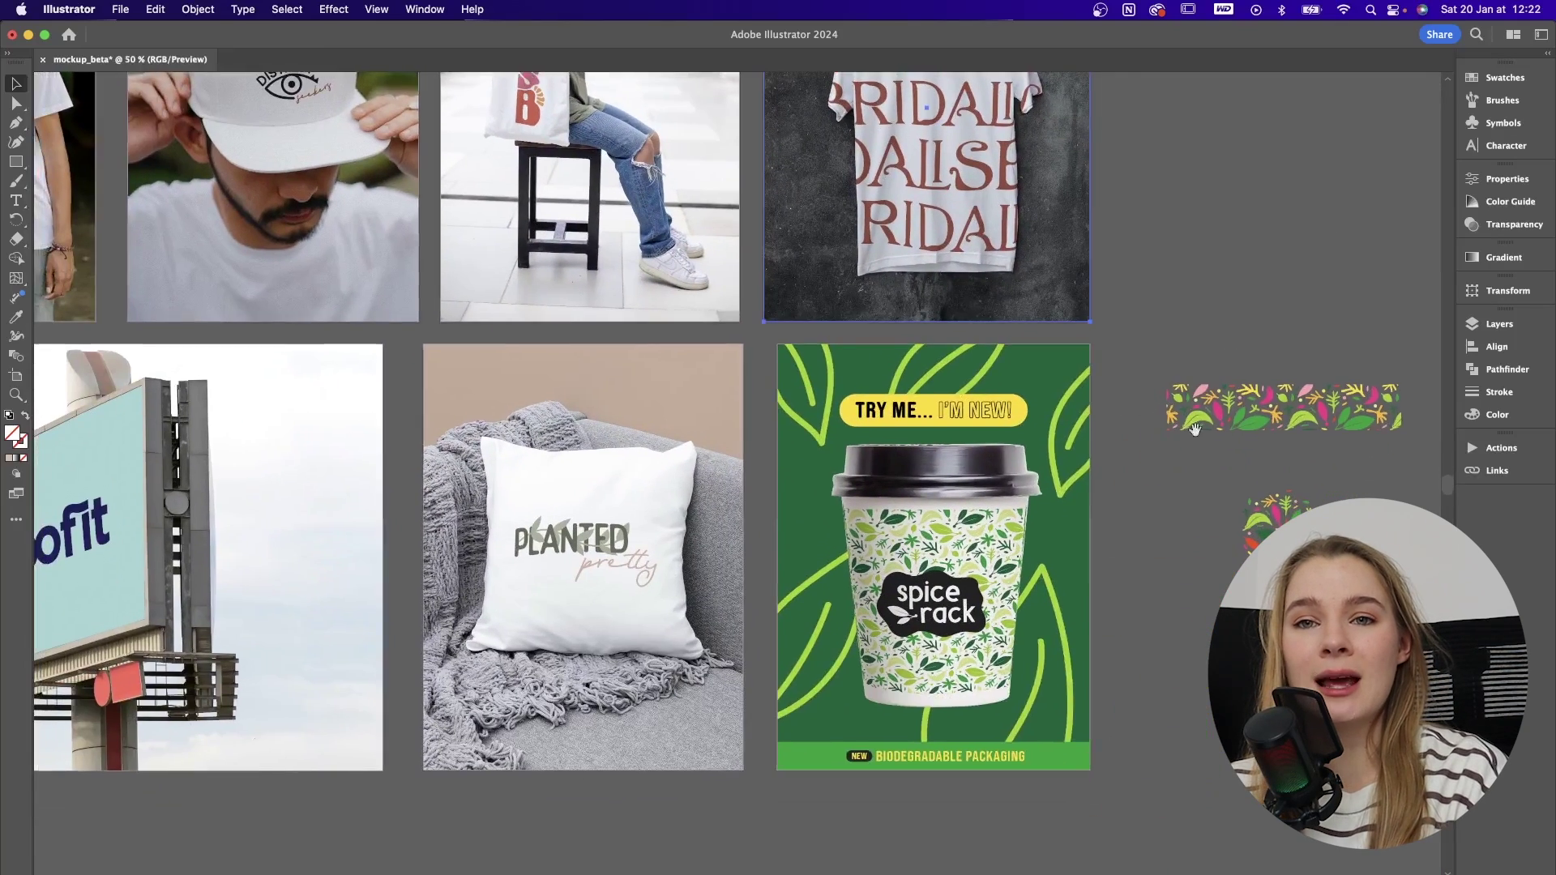
scroll(1145, 767, "left", 3)
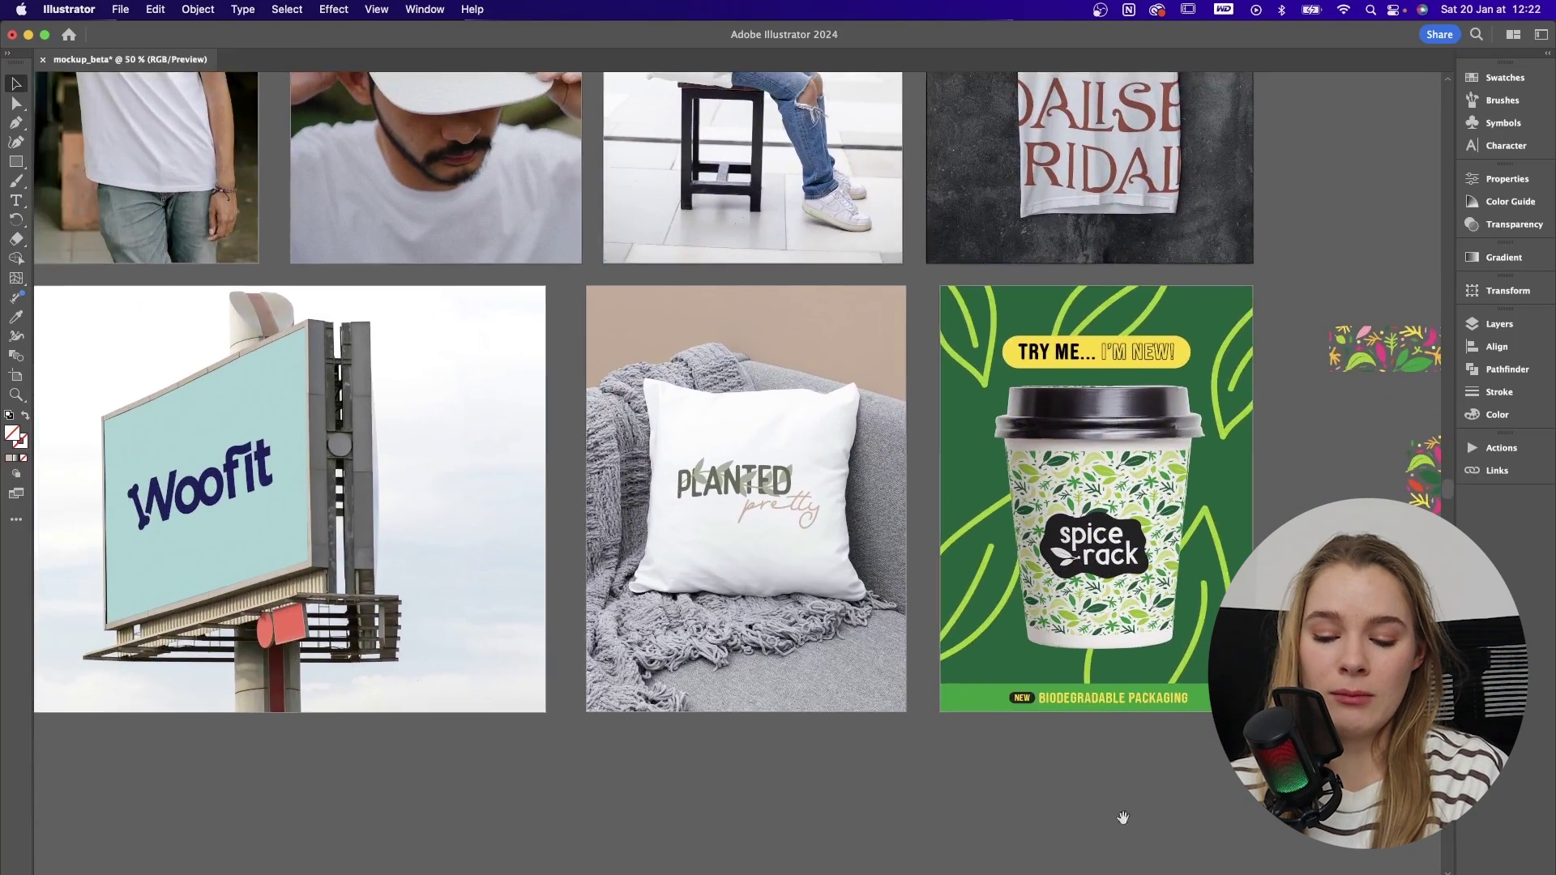
scroll(692, 785, "up", 5)
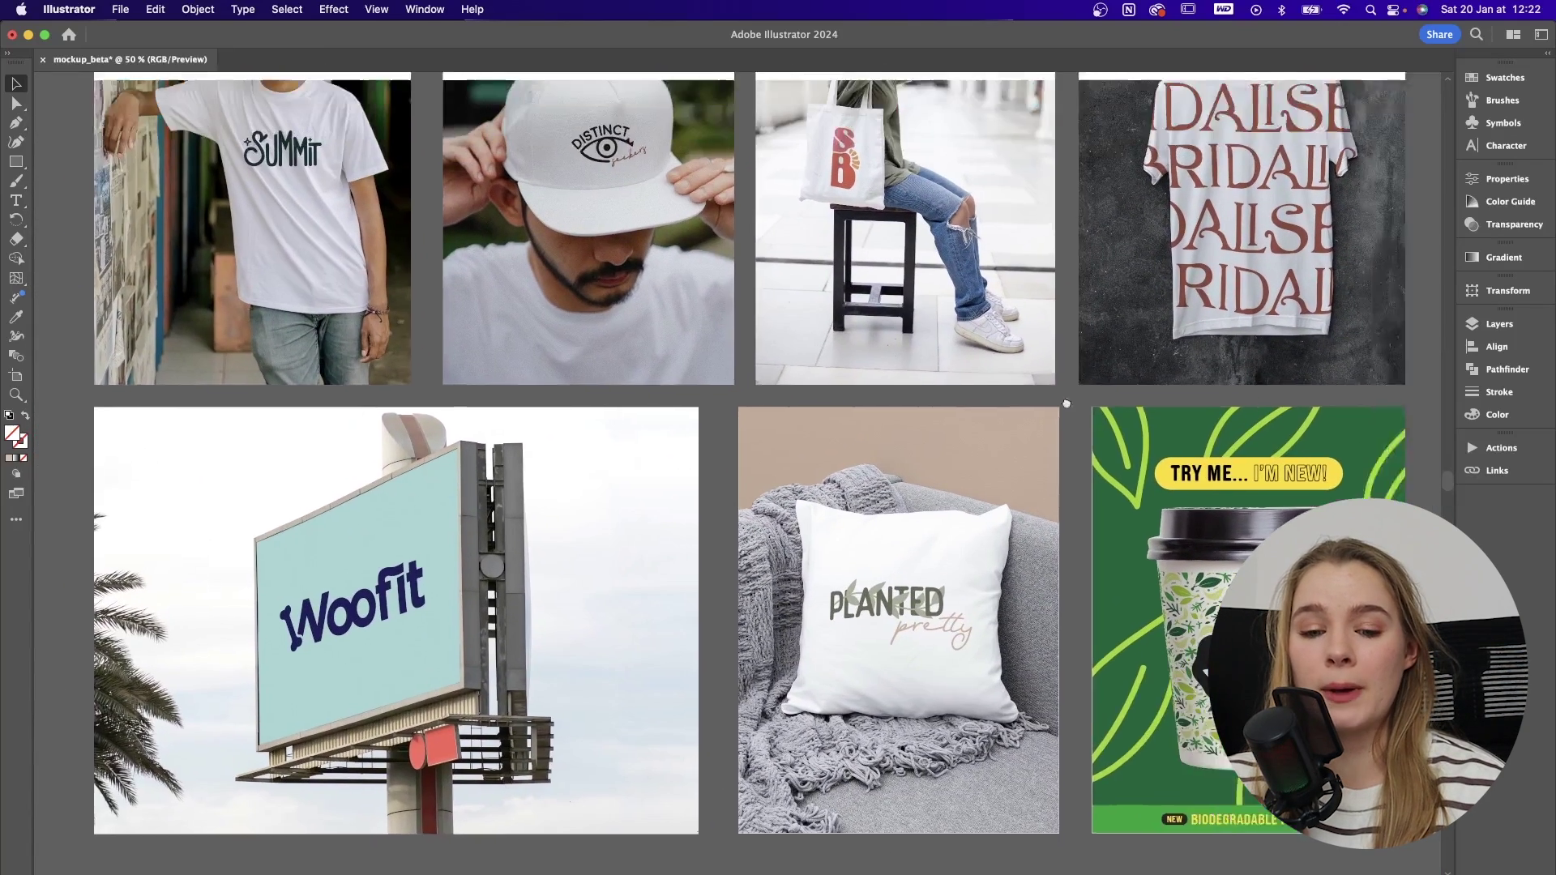
scroll(745, 437, "left", 3)
scroll(745, 437, "up", 1)
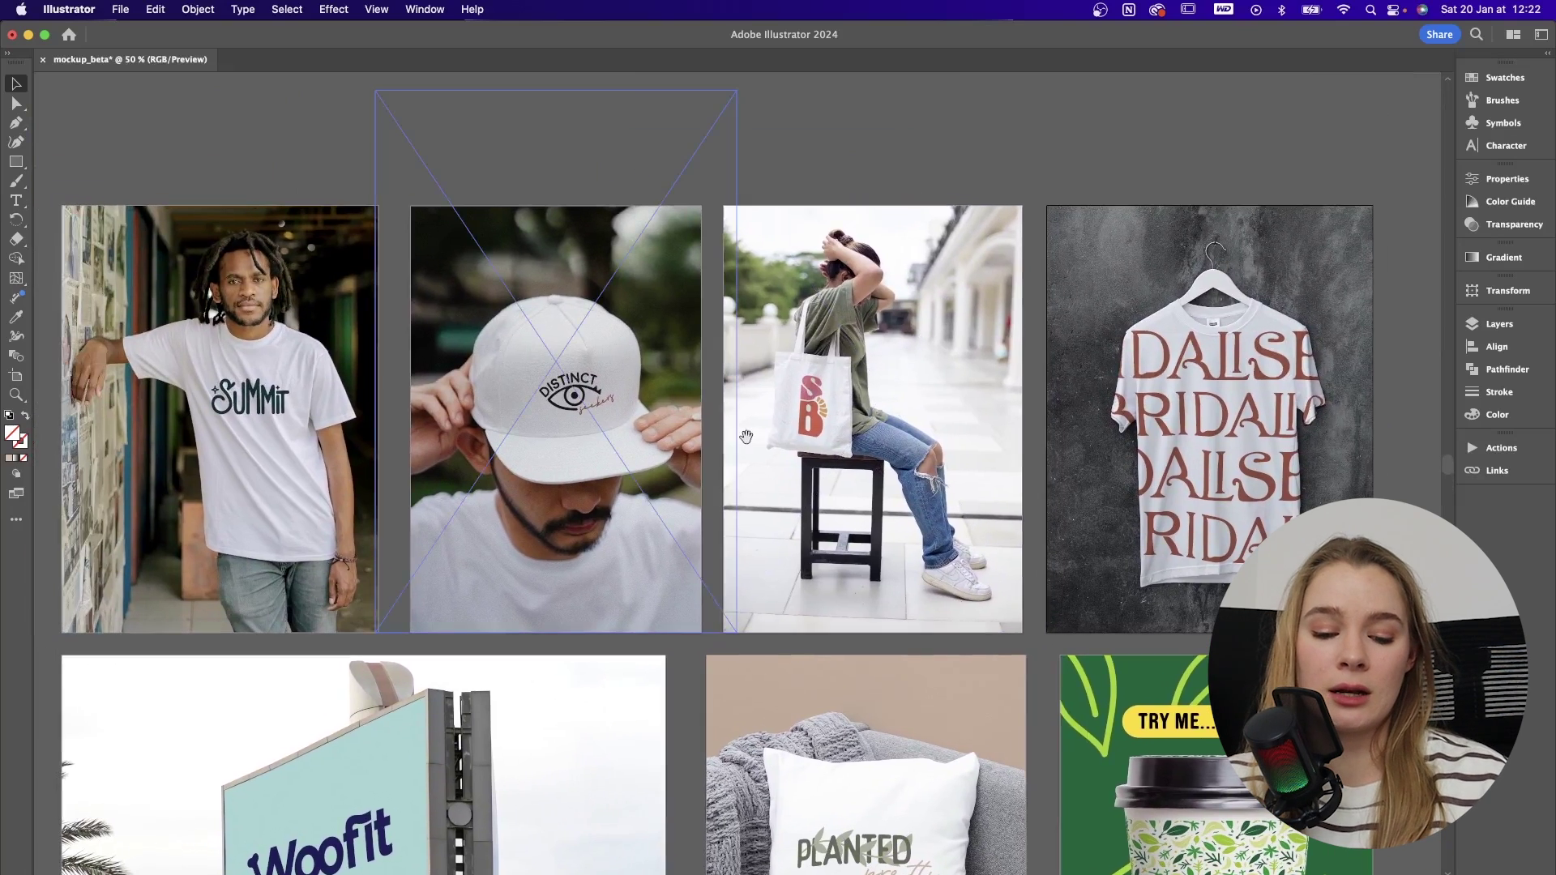
scroll(806, 440, "left", 3)
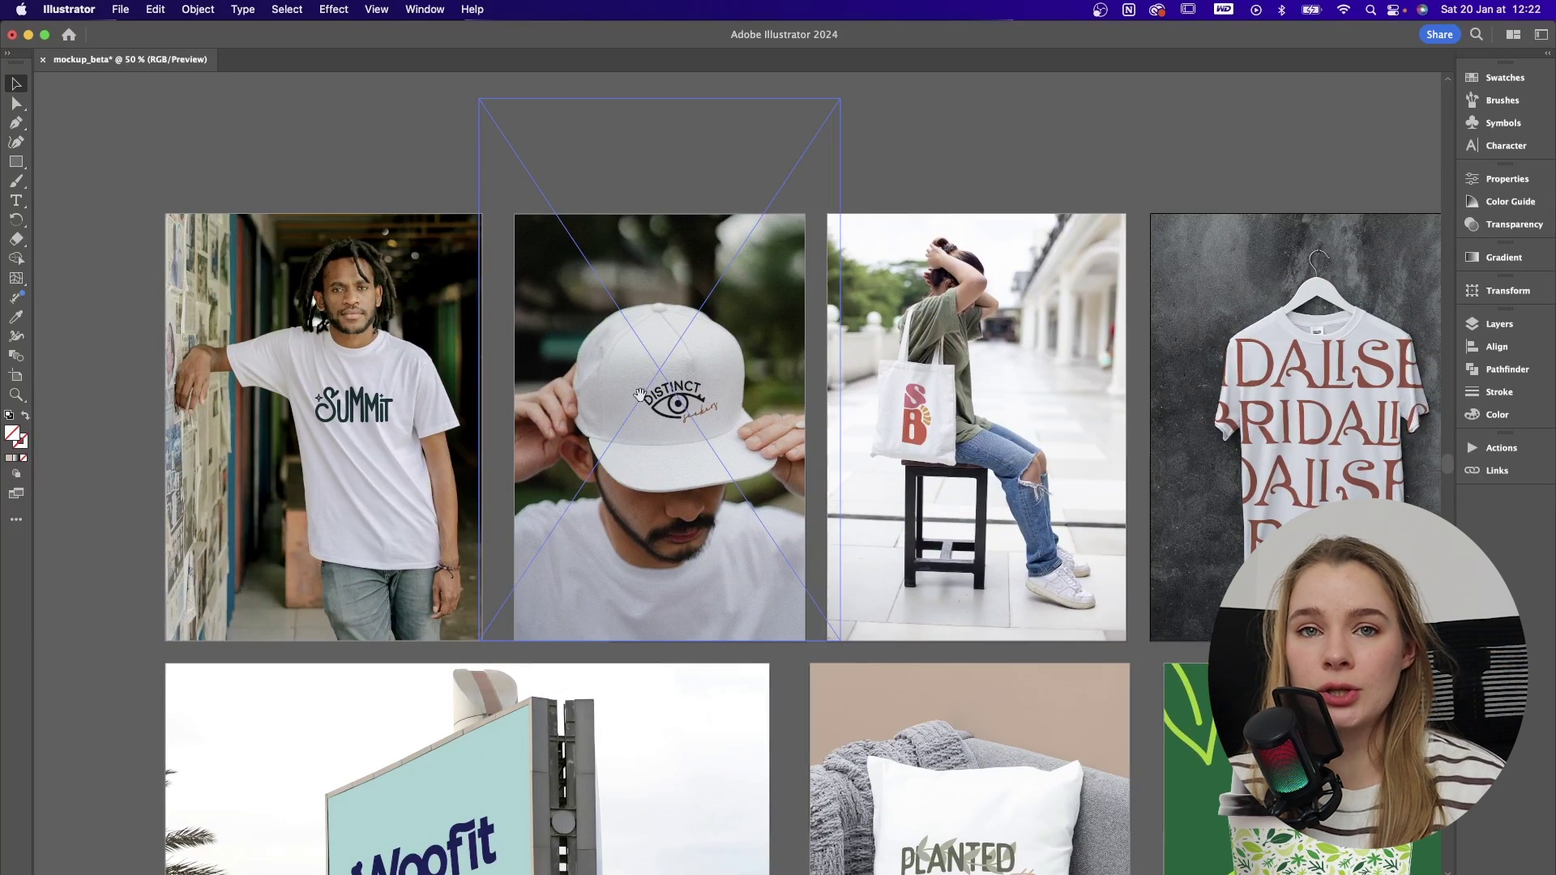
scroll(720, 403, "right", 10)
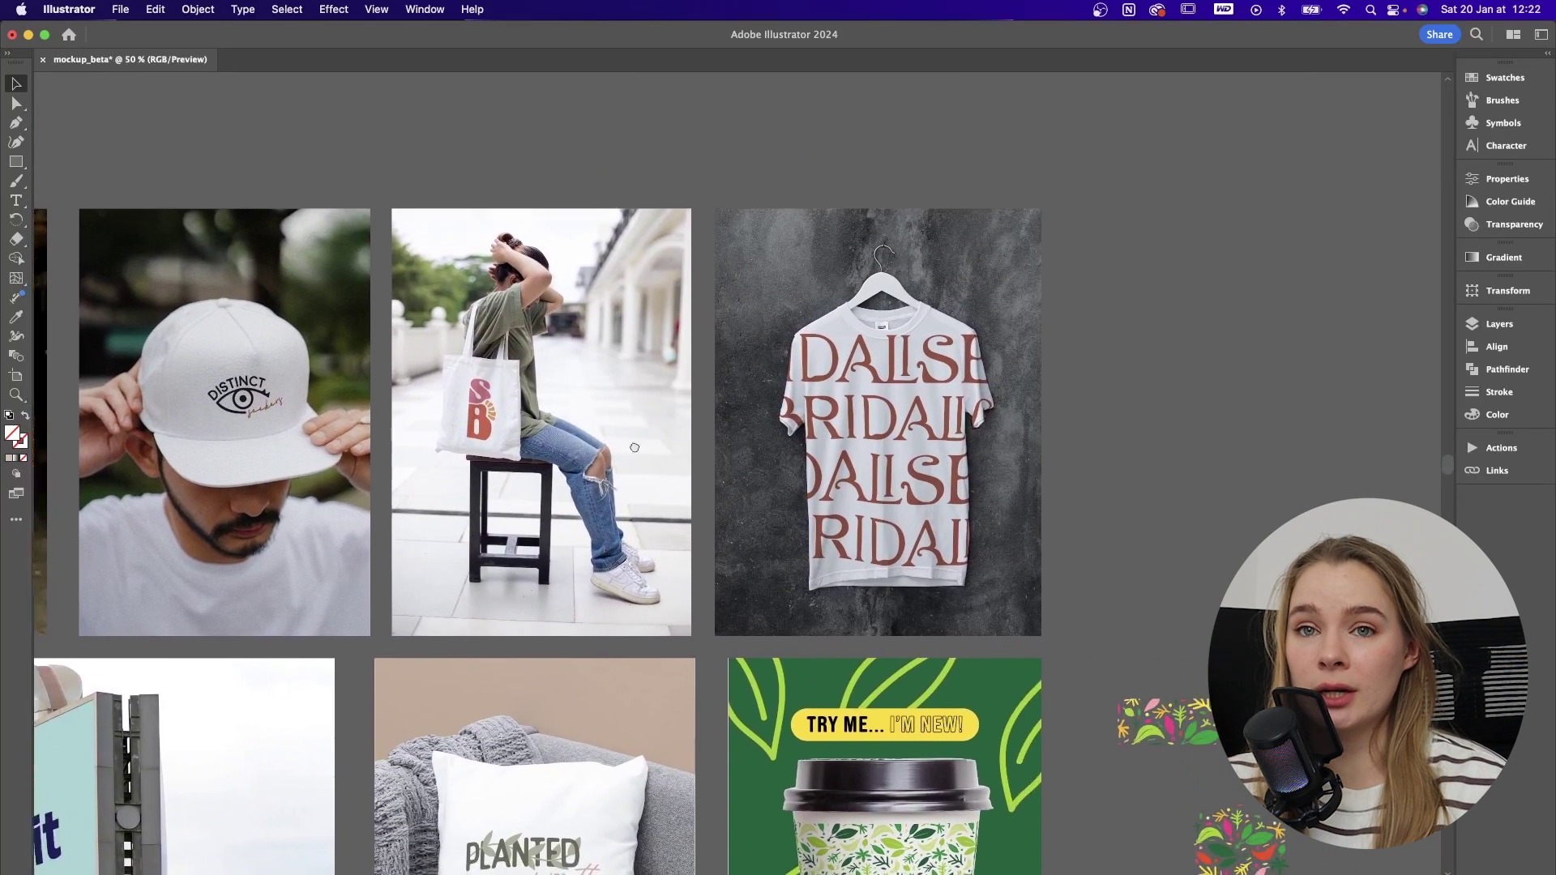
key("super+equal")
scroll(1014, 735, "down", 8)
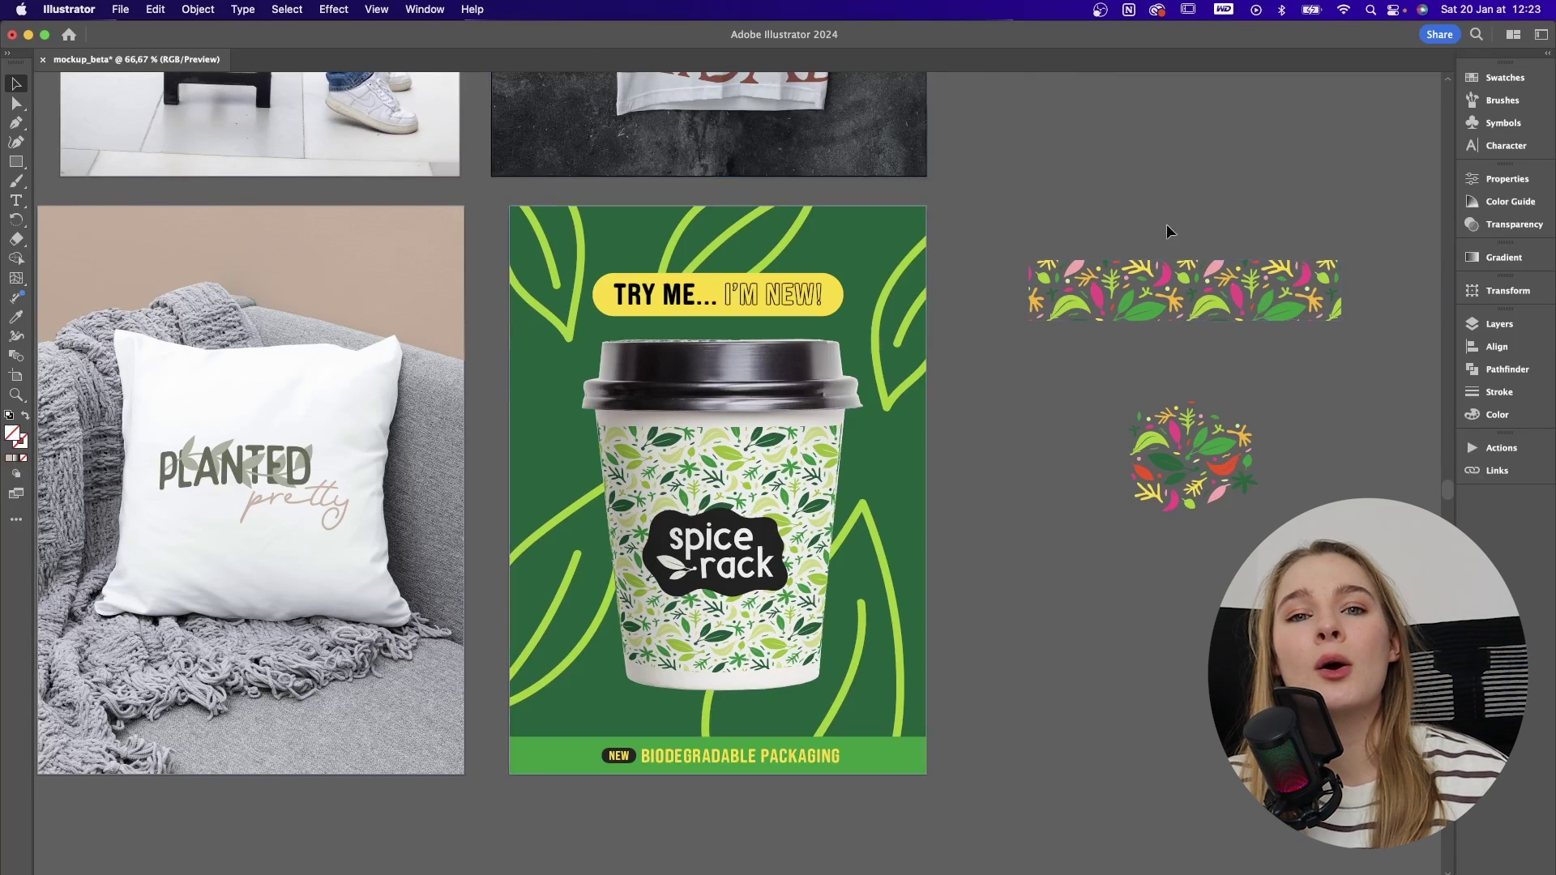
- Delete the two floral pattern pieces left on the pasteboard beside the cup advert
key("super+z")
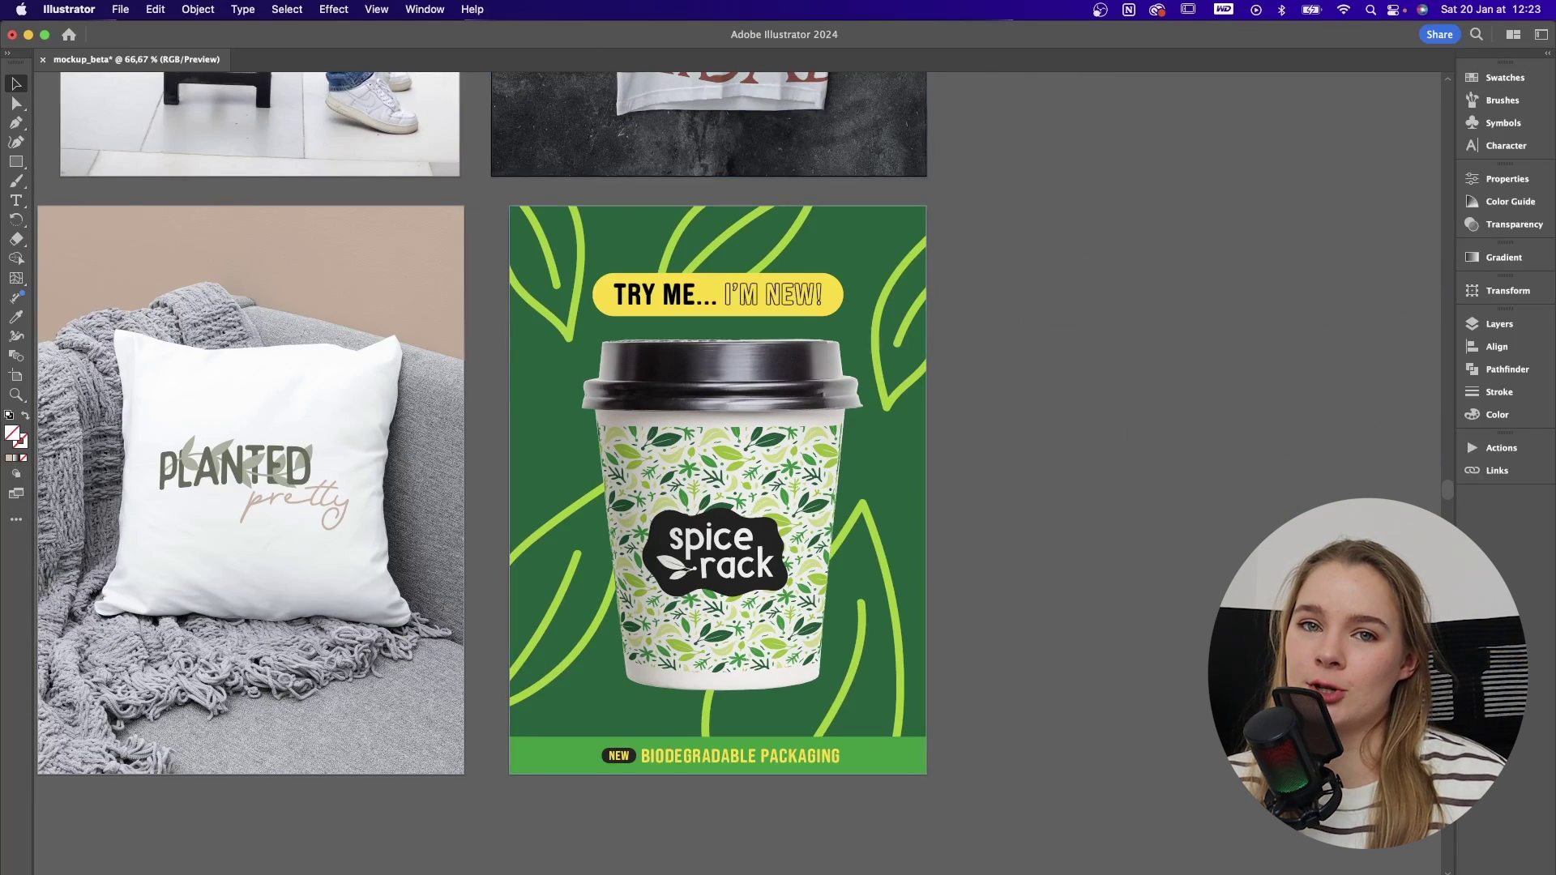